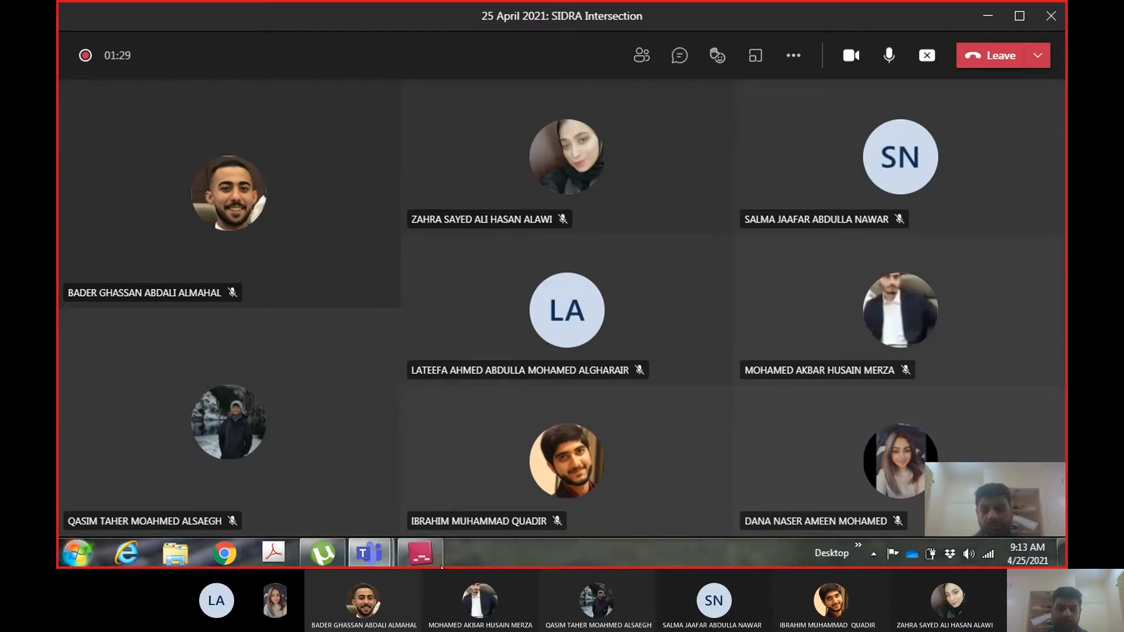
pyautogui.moveTo(433, 565)
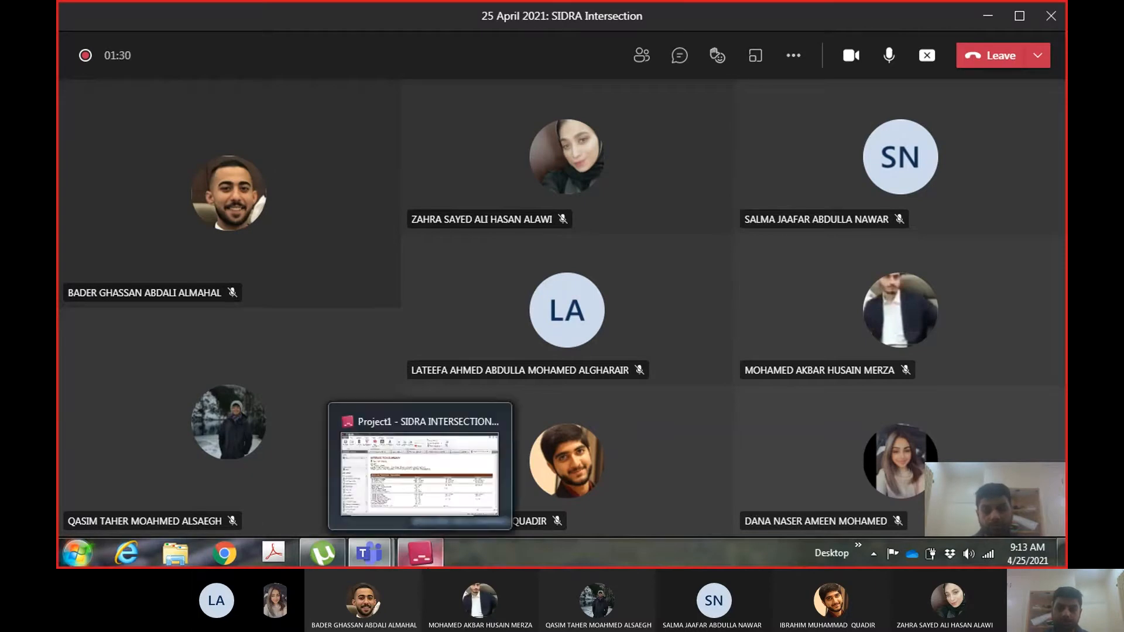
pyautogui.click(418, 554)
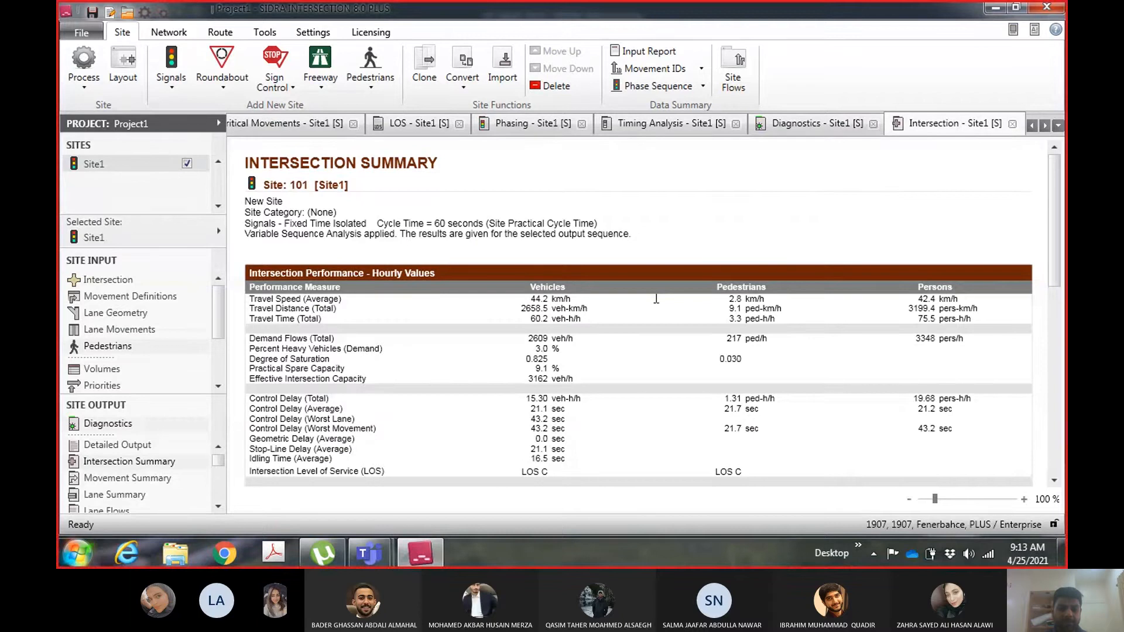
pyautogui.click(432, 555)
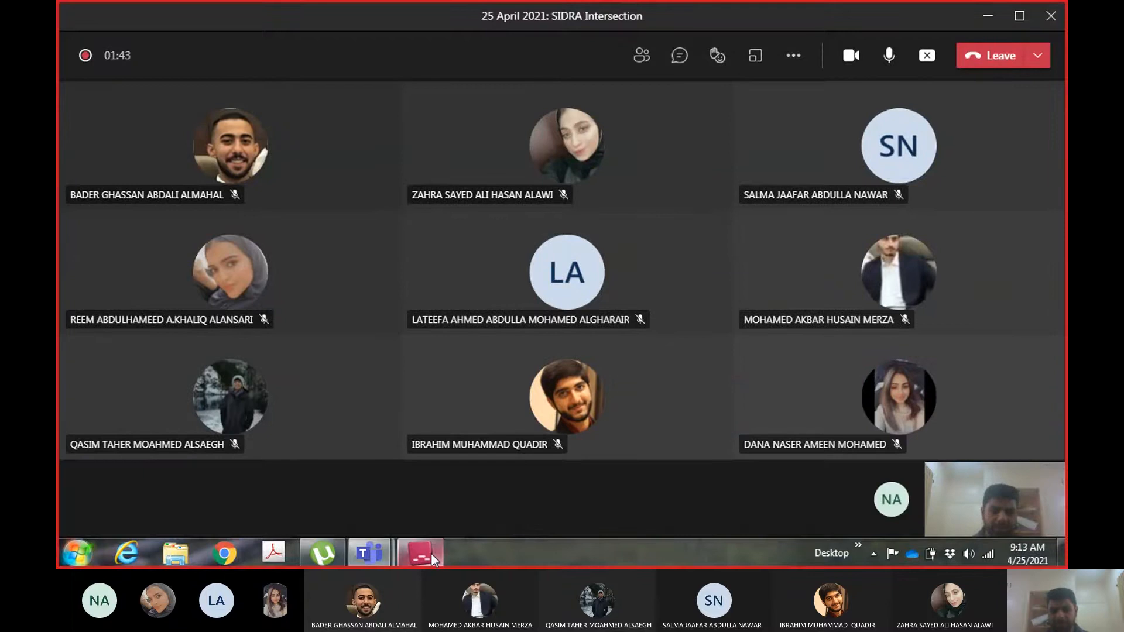
# Check the list of participants in the Microsoft Teams meeting, then close the list
pyautogui.click(642, 55)
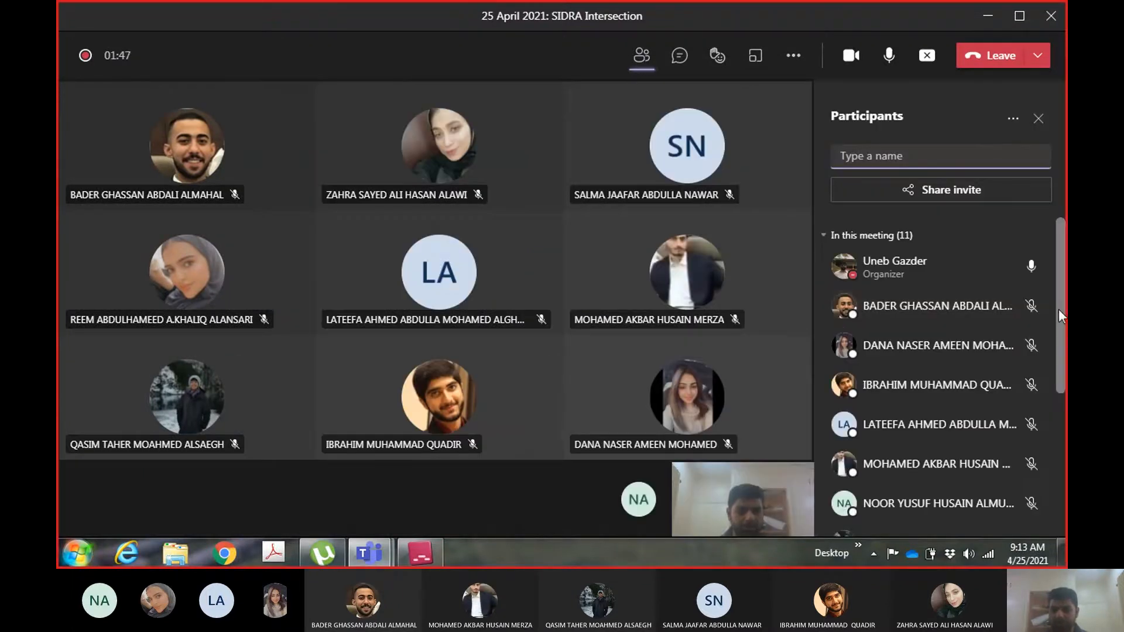
pyautogui.scroll(-1, 1048, 328)
pyautogui.scroll(1, 1044, 348)
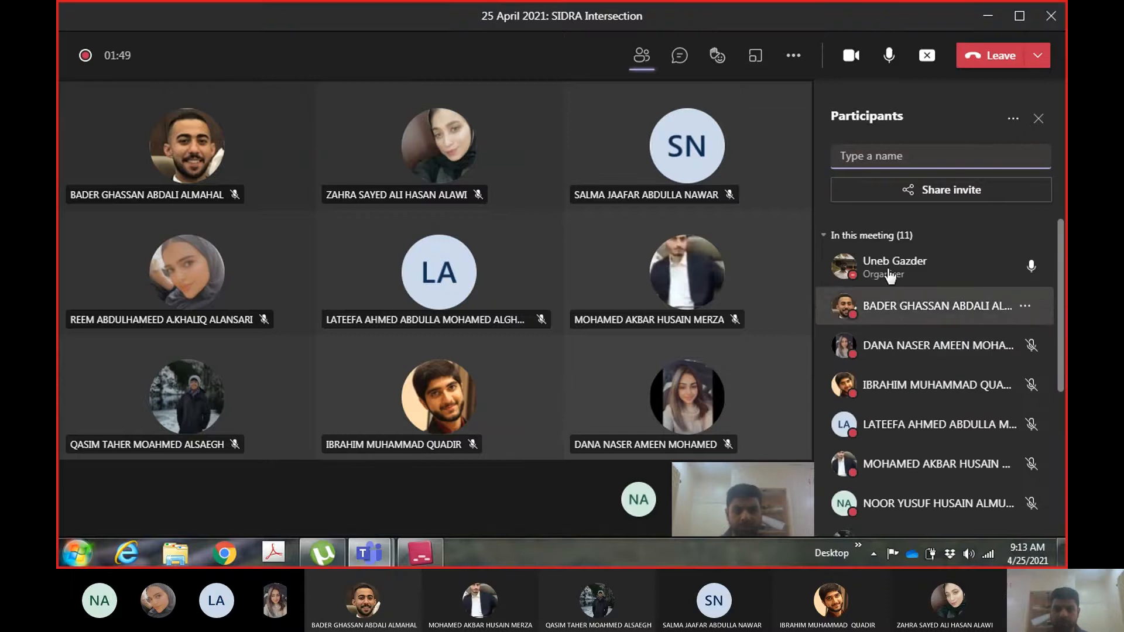
pyautogui.click(641, 58)
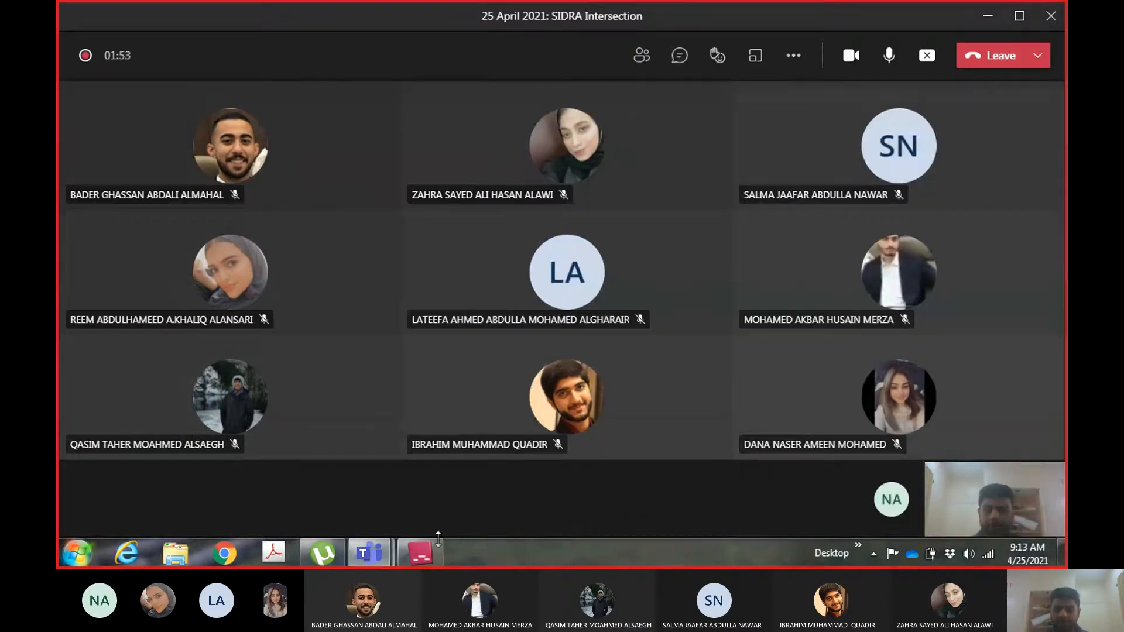
# Minimise the open SIDRA INTERSECTION and Teams windows and launch a new SIDRA INTERSECTION 8 session from the desktop
pyautogui.click(420, 550)
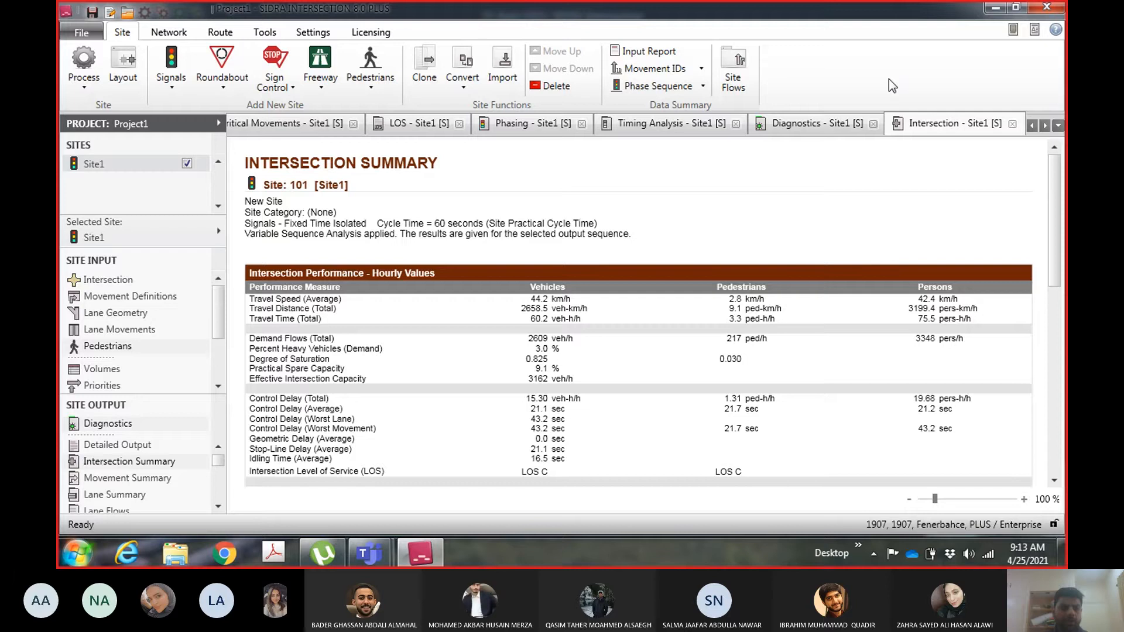
pyautogui.click(76, 559)
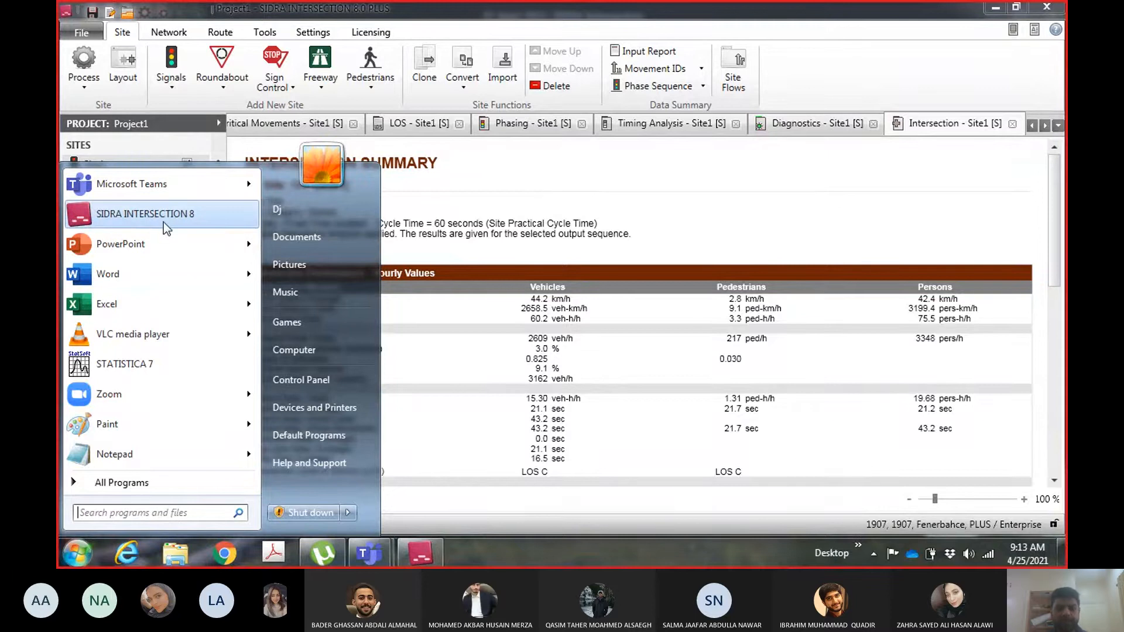
pyautogui.click(643, 224)
pyautogui.click(990, 7)
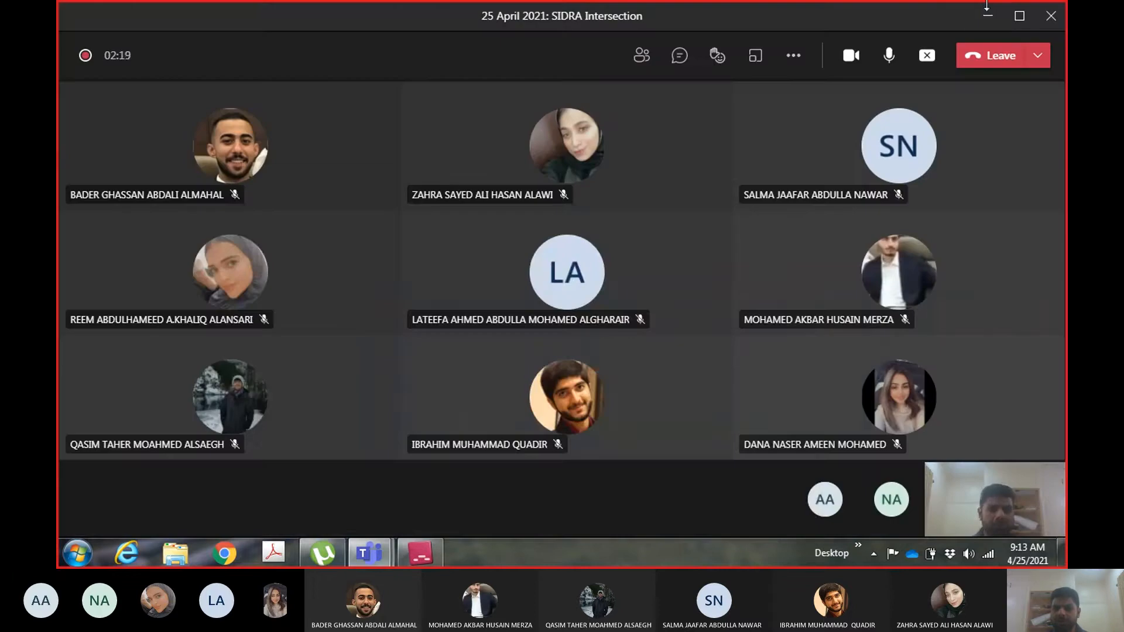
pyautogui.click(987, 18)
pyautogui.click(988, 19)
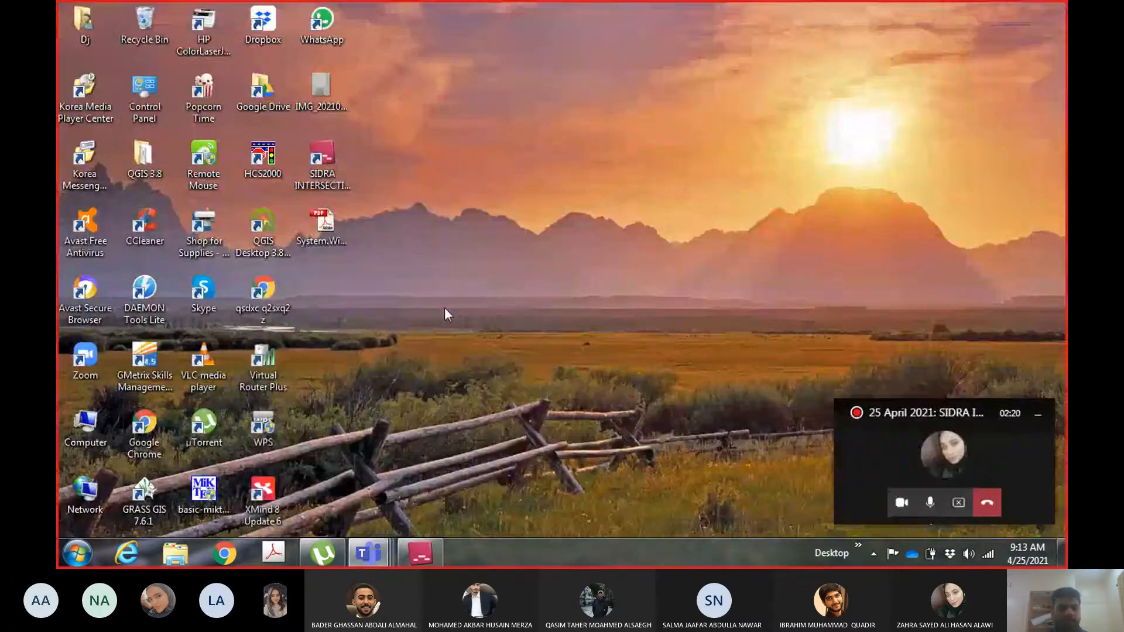
pyautogui.click(325, 168)
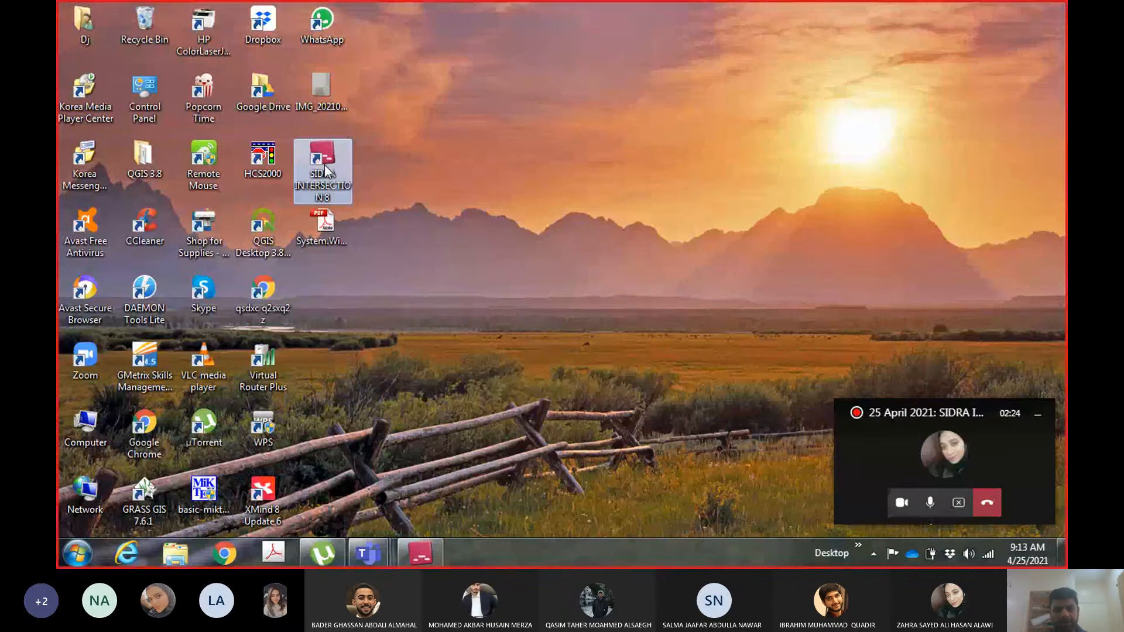
pyautogui.doubleClick(327, 169)
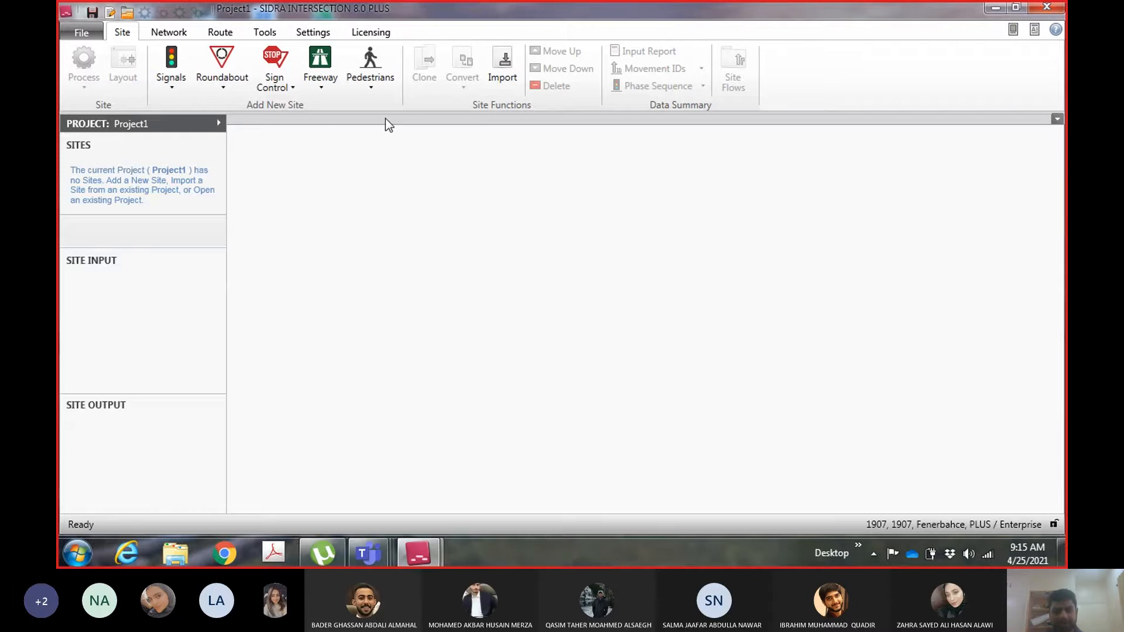
# Select US HCM (Metric) as the current software setup
pyautogui.click(316, 33)
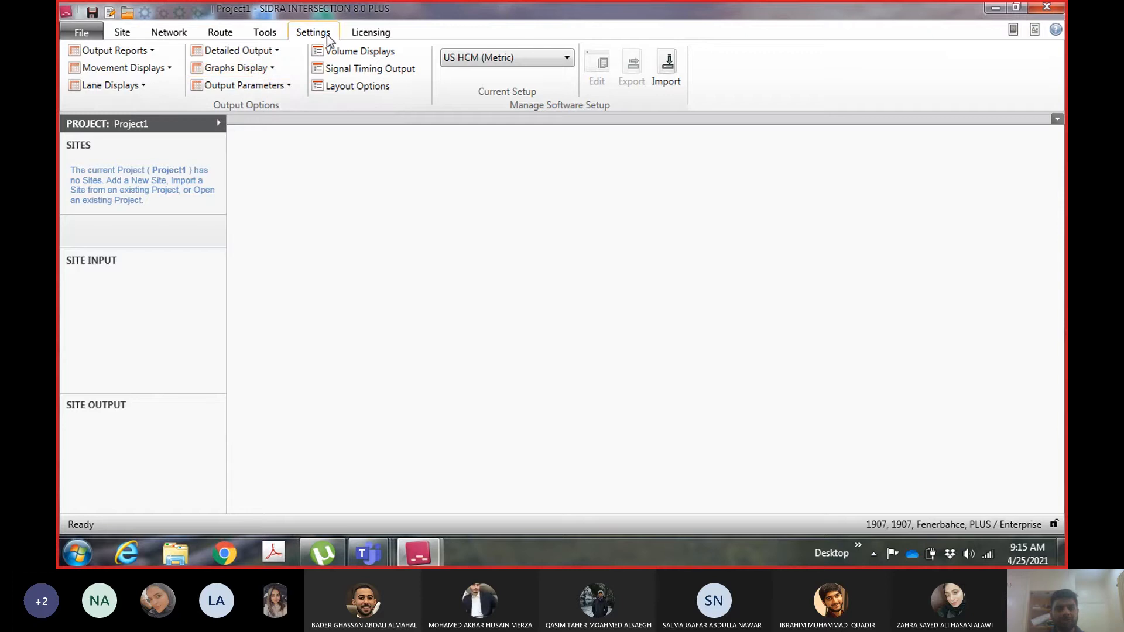
pyautogui.click(563, 59)
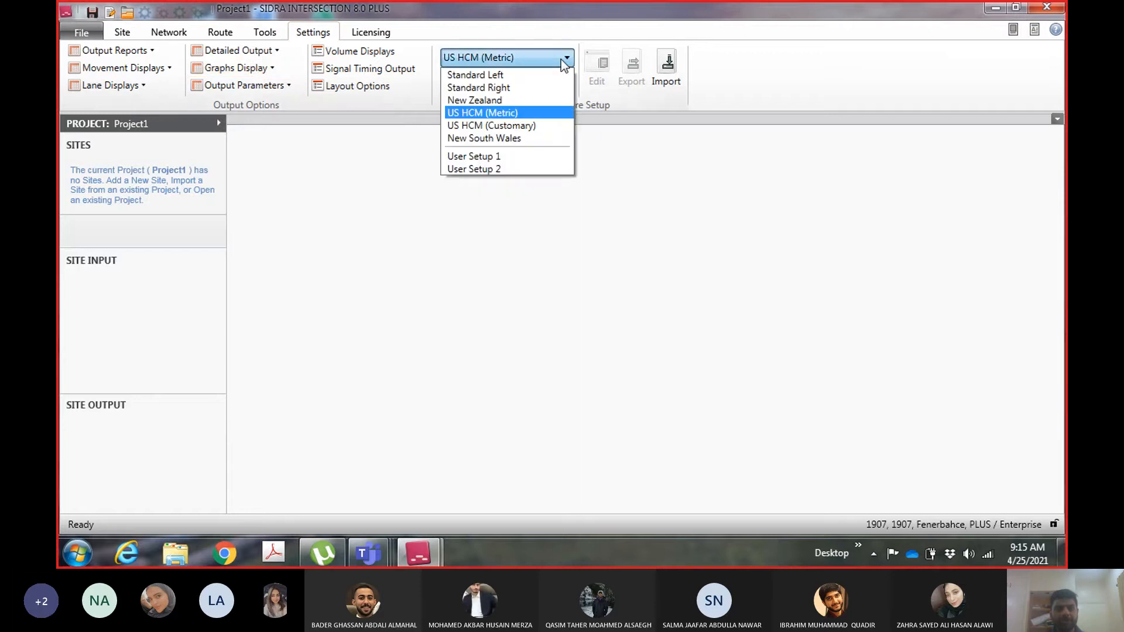
pyautogui.click(515, 112)
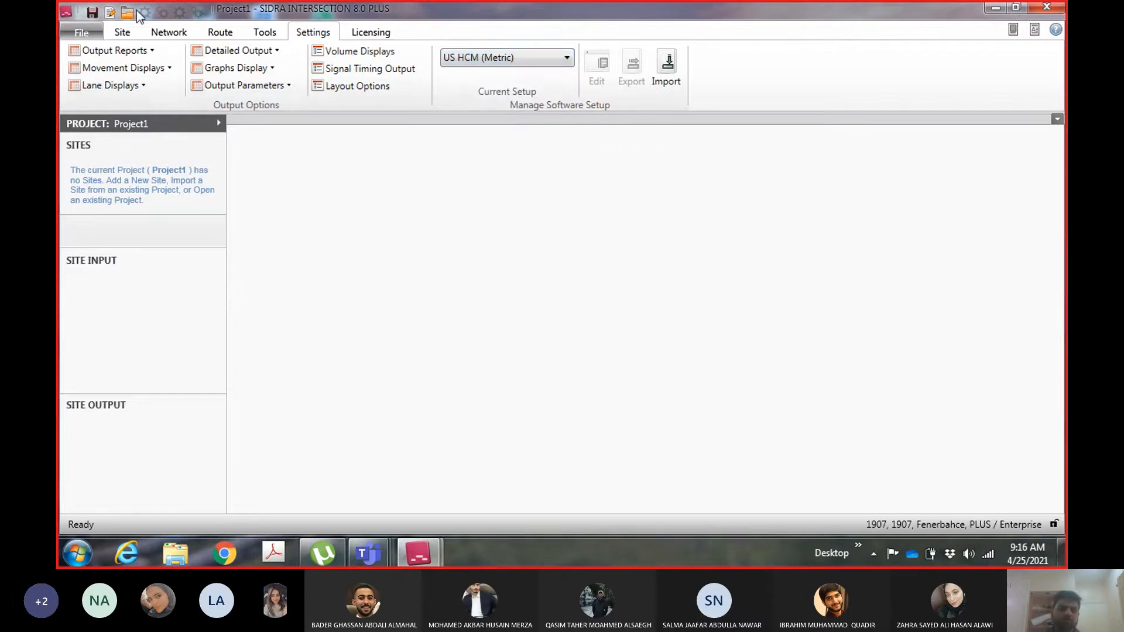
# Review the available output reports, graph displays, volume display options and output parameters, leaving their settings as they are
pyautogui.click(154, 51)
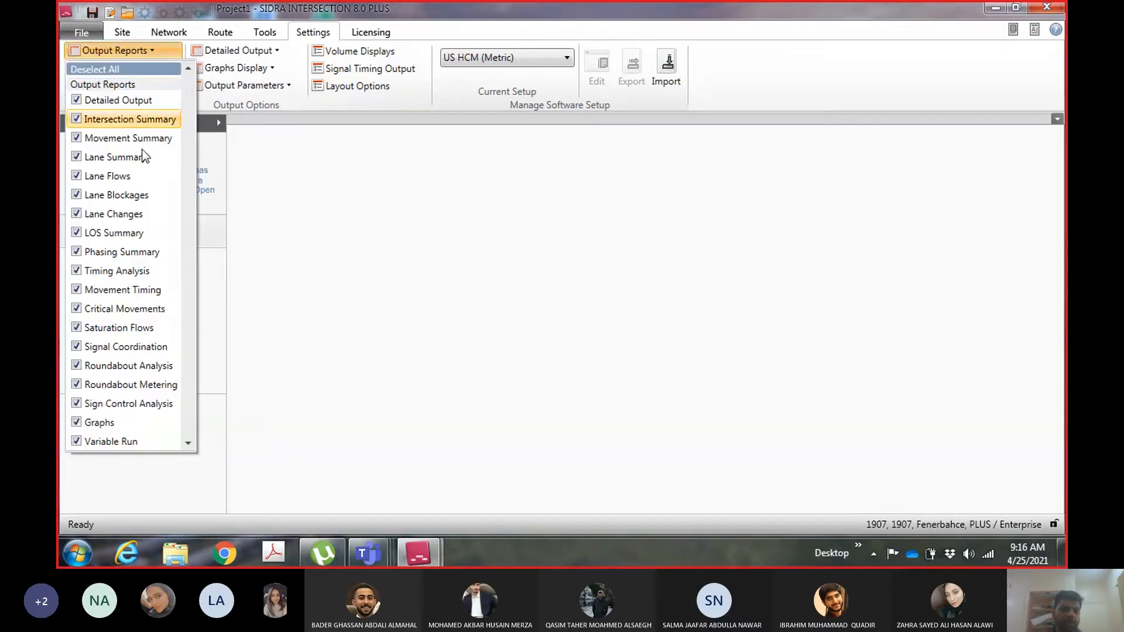
pyautogui.click(430, 269)
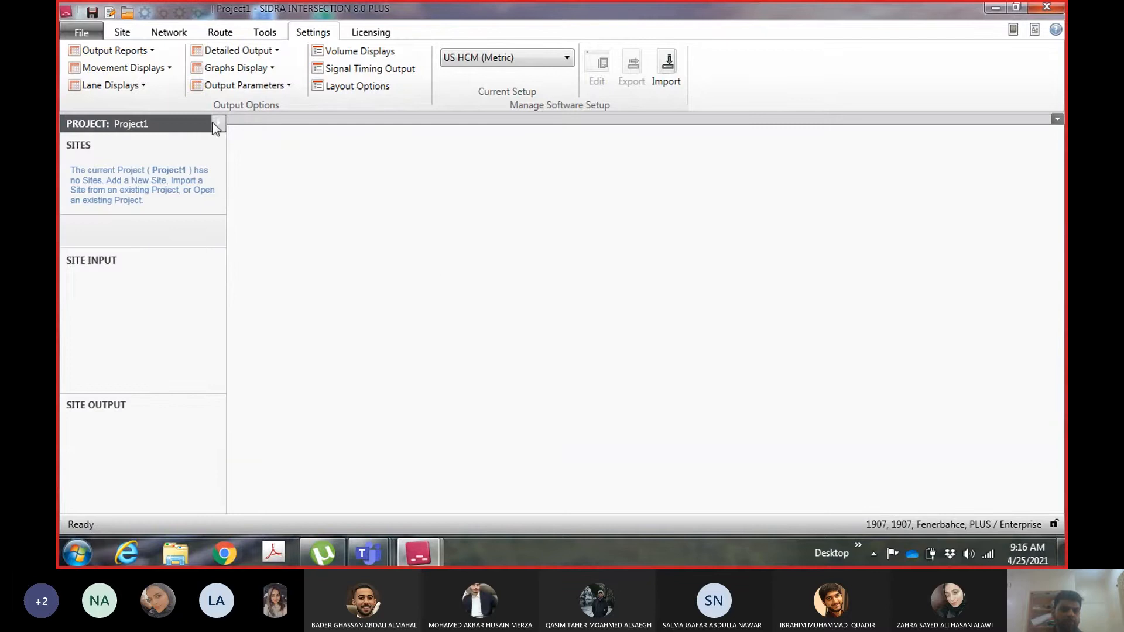
pyautogui.click(265, 81)
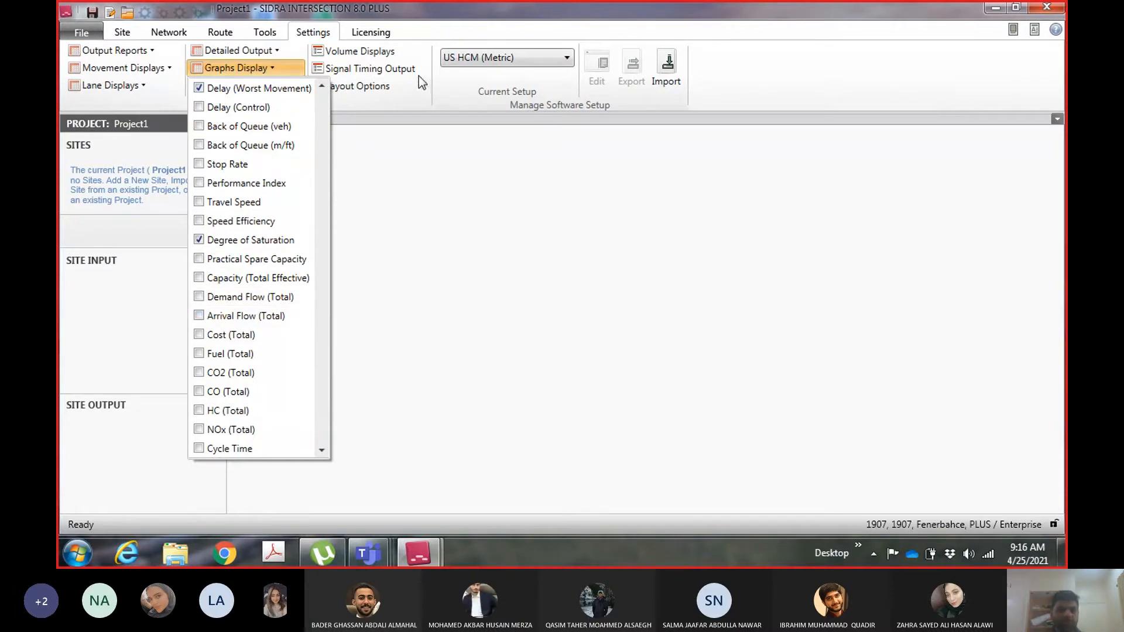
pyautogui.click(392, 54)
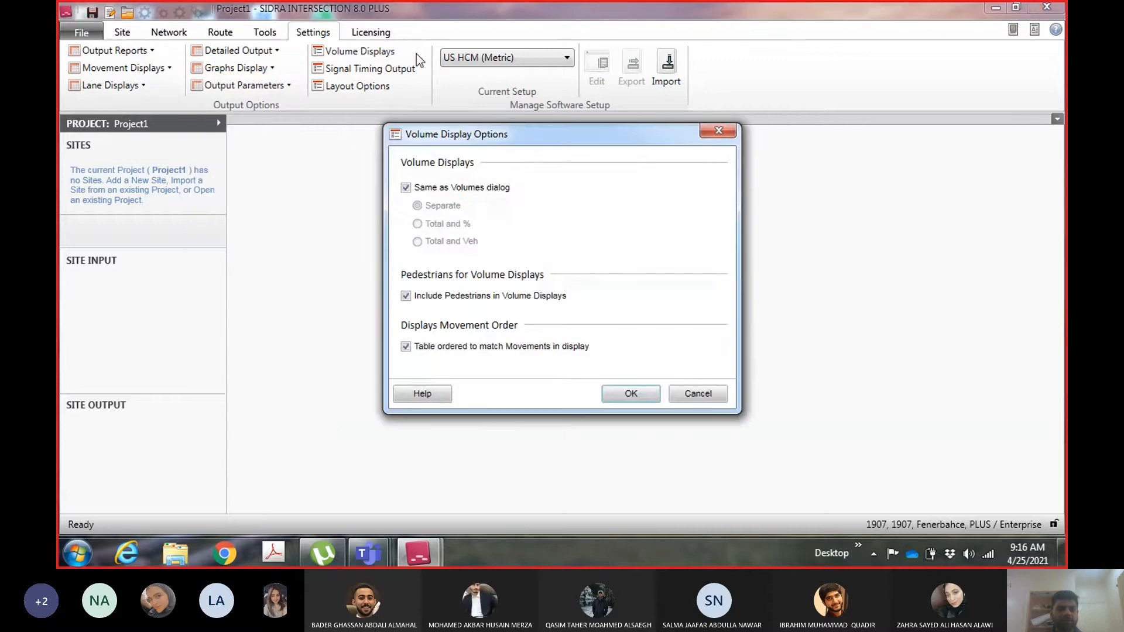
pyautogui.click(719, 132)
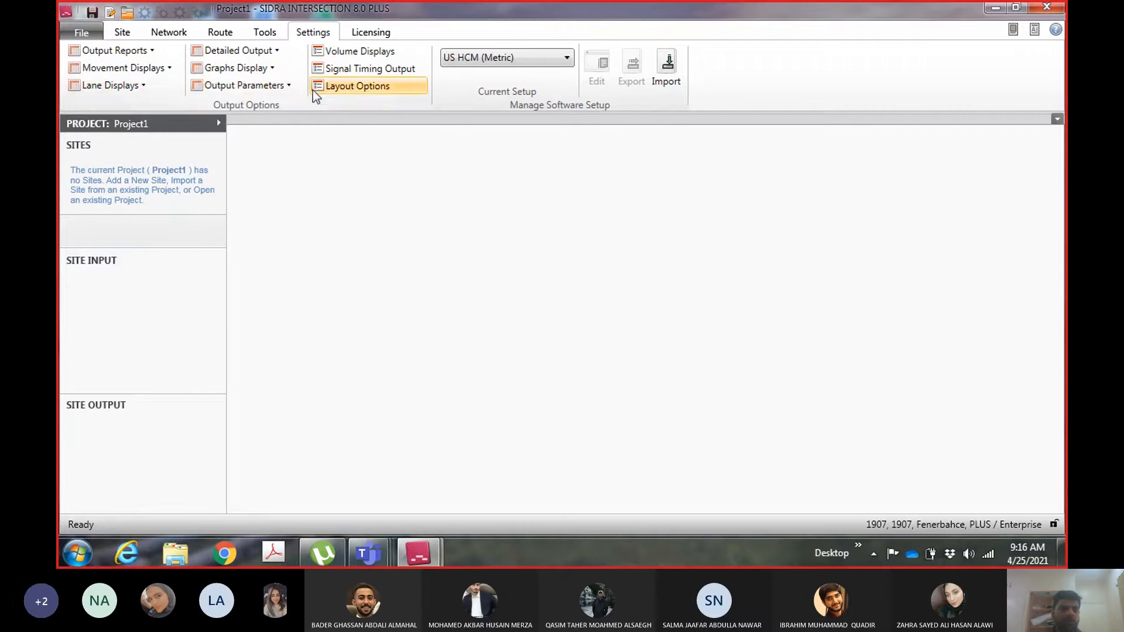
pyautogui.click(283, 88)
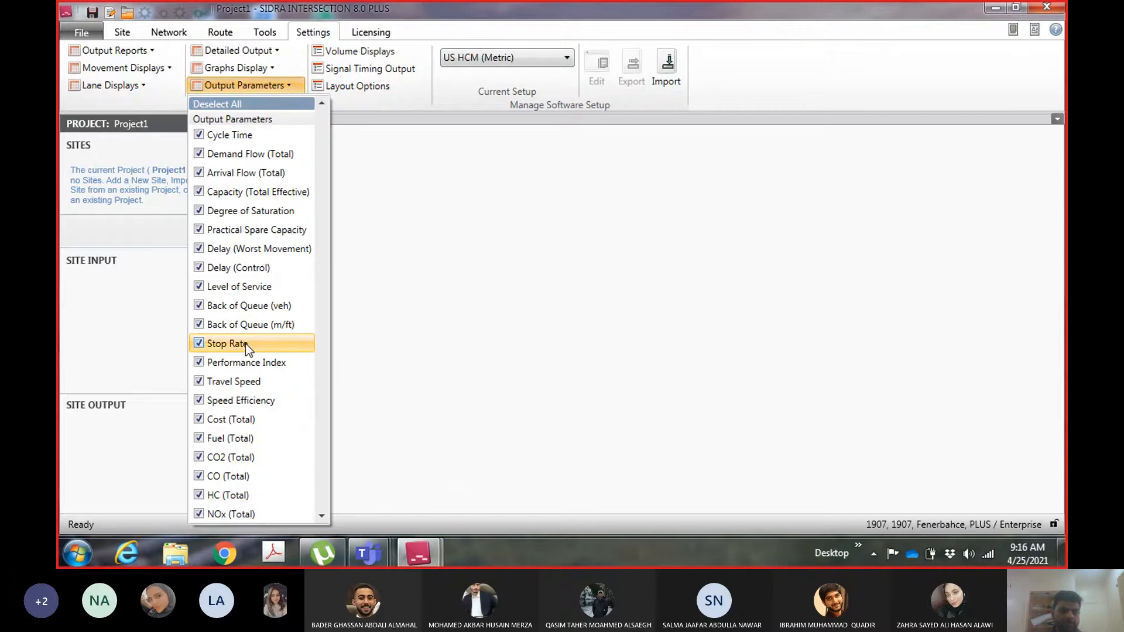
pyautogui.click(459, 188)
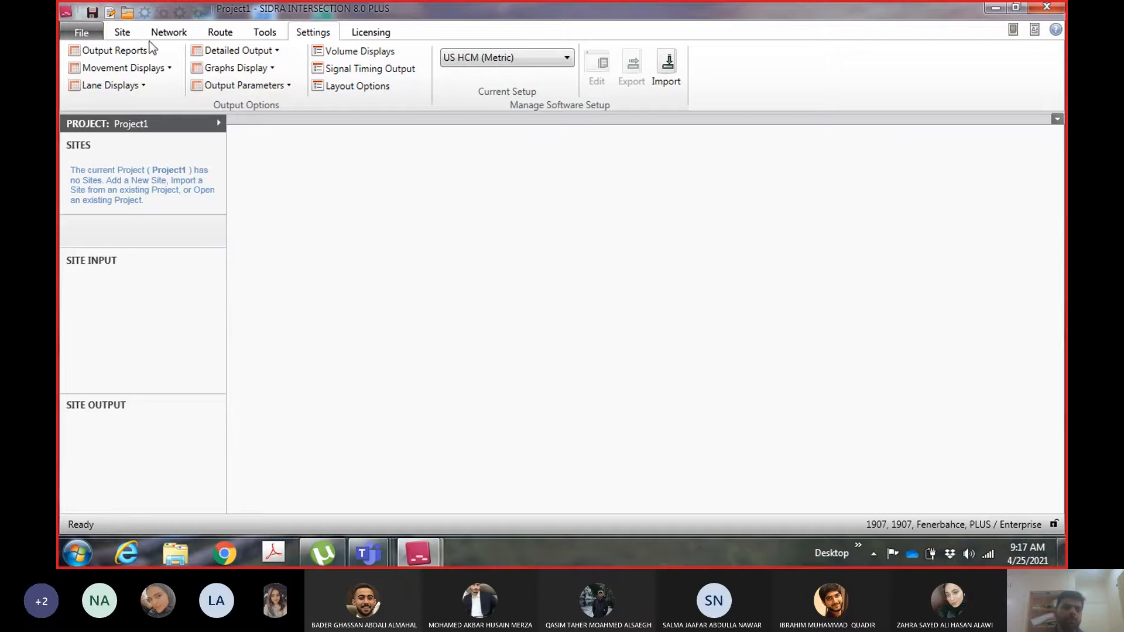
# Examine the route, network and site functions available for the empty project
pyautogui.click(220, 40)
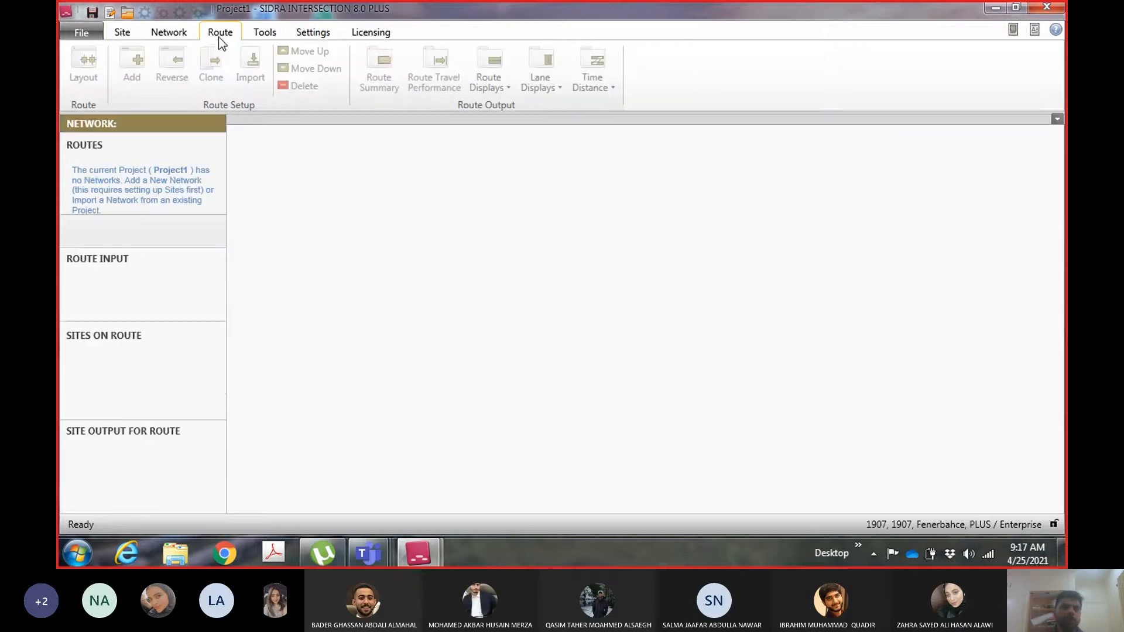
pyautogui.click(157, 36)
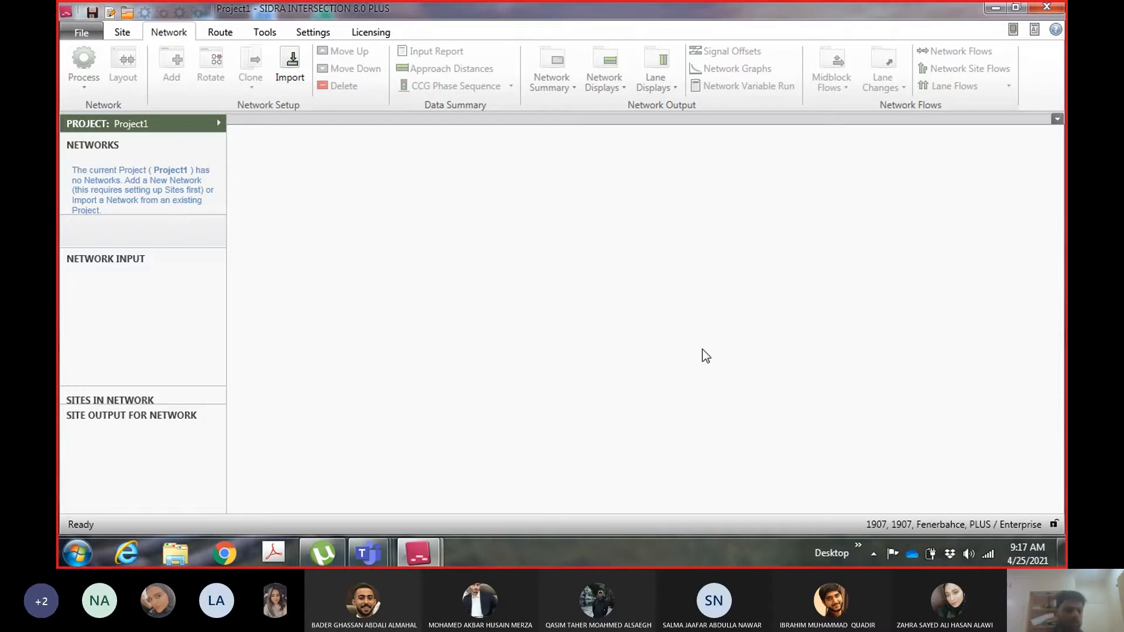
pyautogui.click(220, 33)
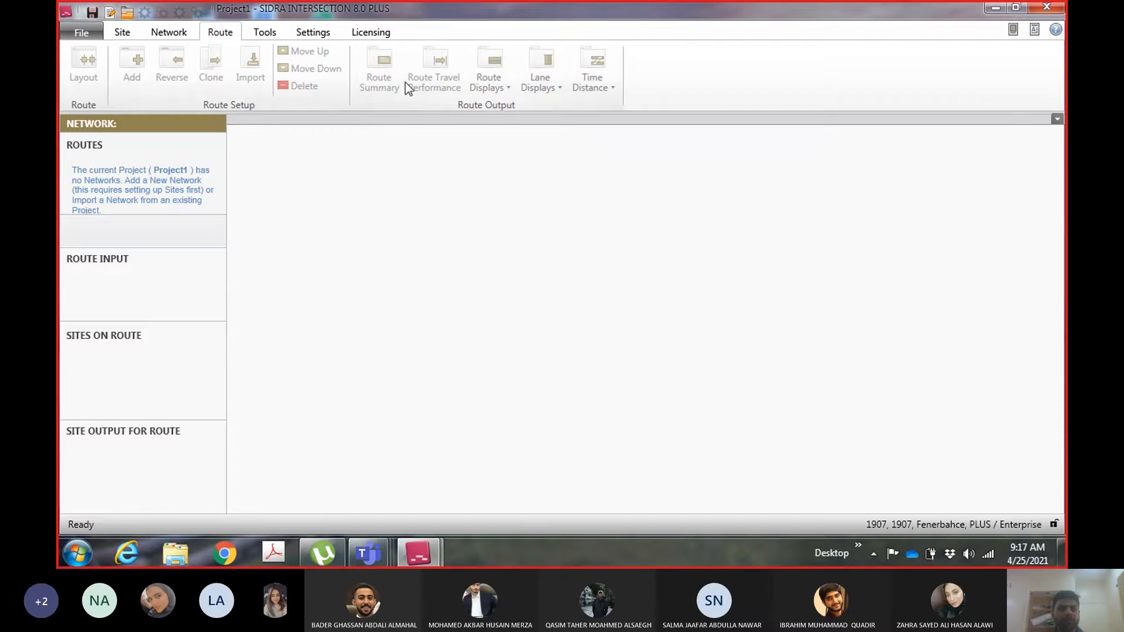
pyautogui.click(168, 37)
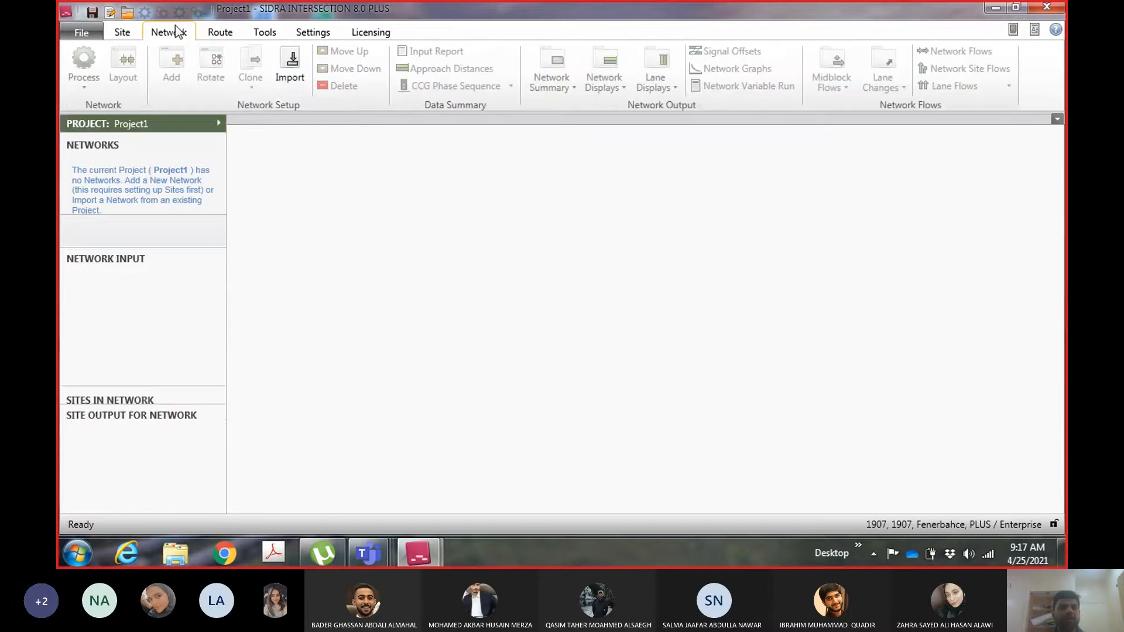
pyautogui.click(127, 36)
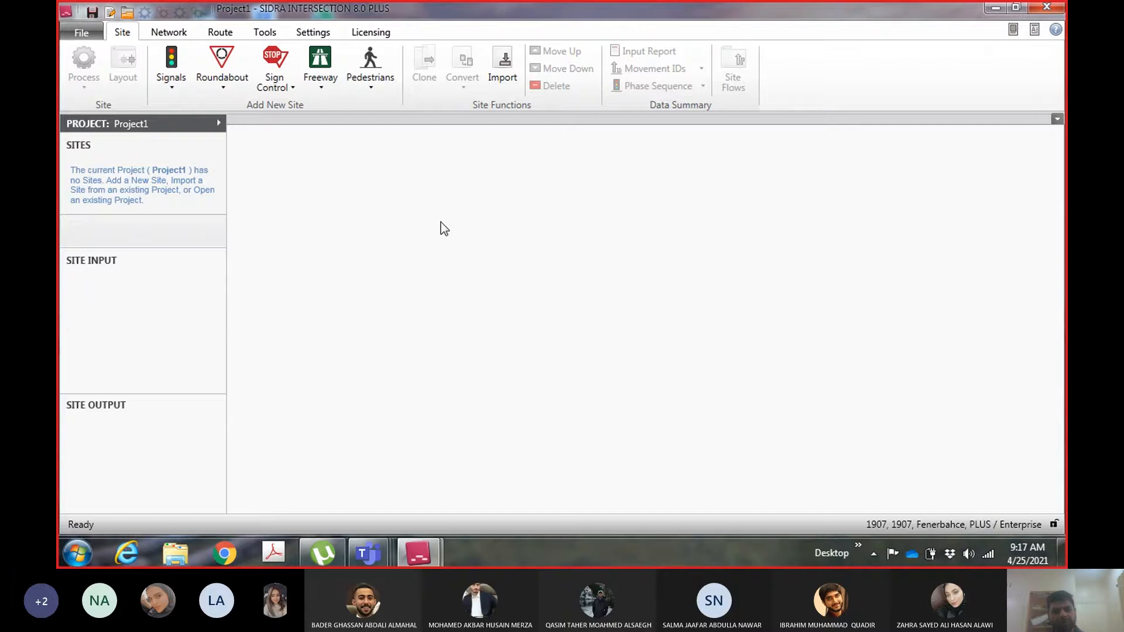
pyautogui.click(163, 32)
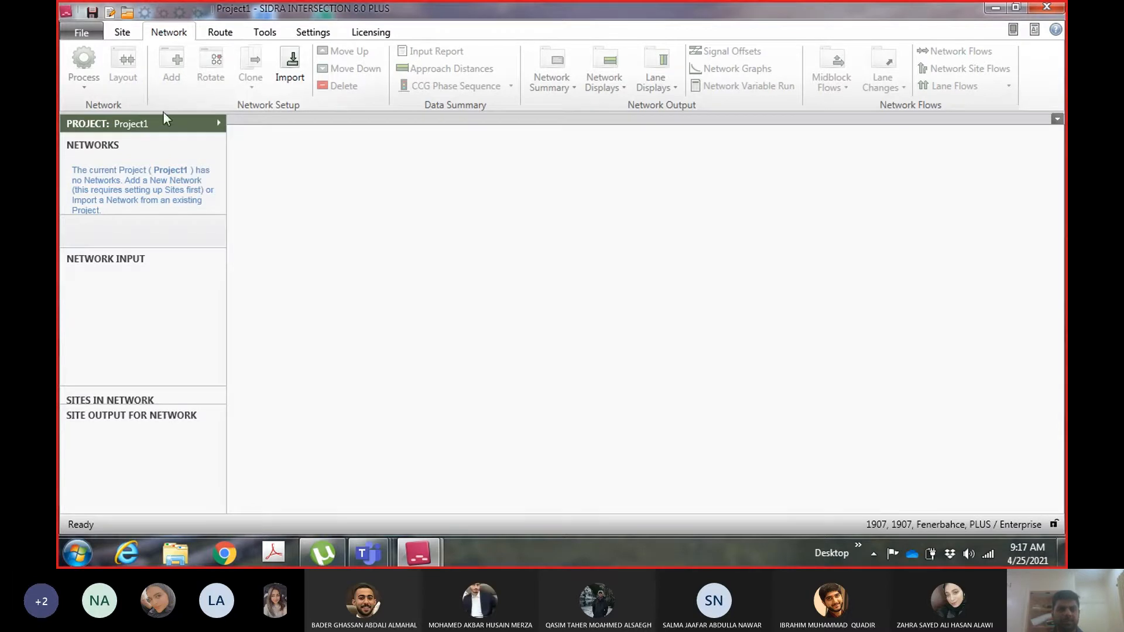
pyautogui.click(119, 33)
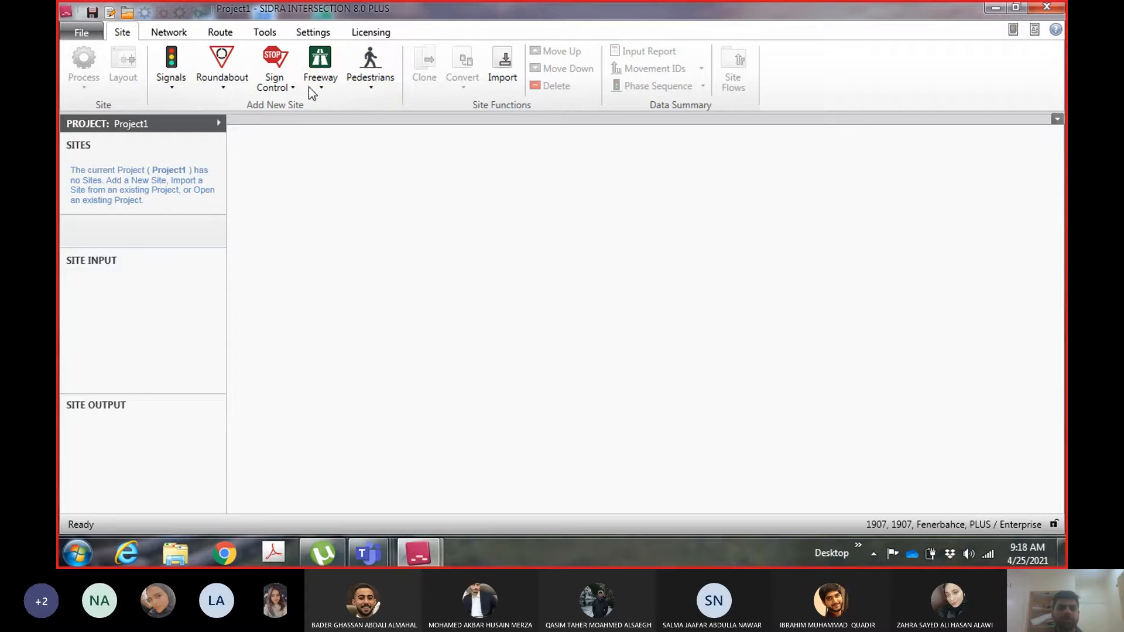
# Review the pedestrian crossing and freeway interchange types that can be added as a new site
pyautogui.click(372, 91)
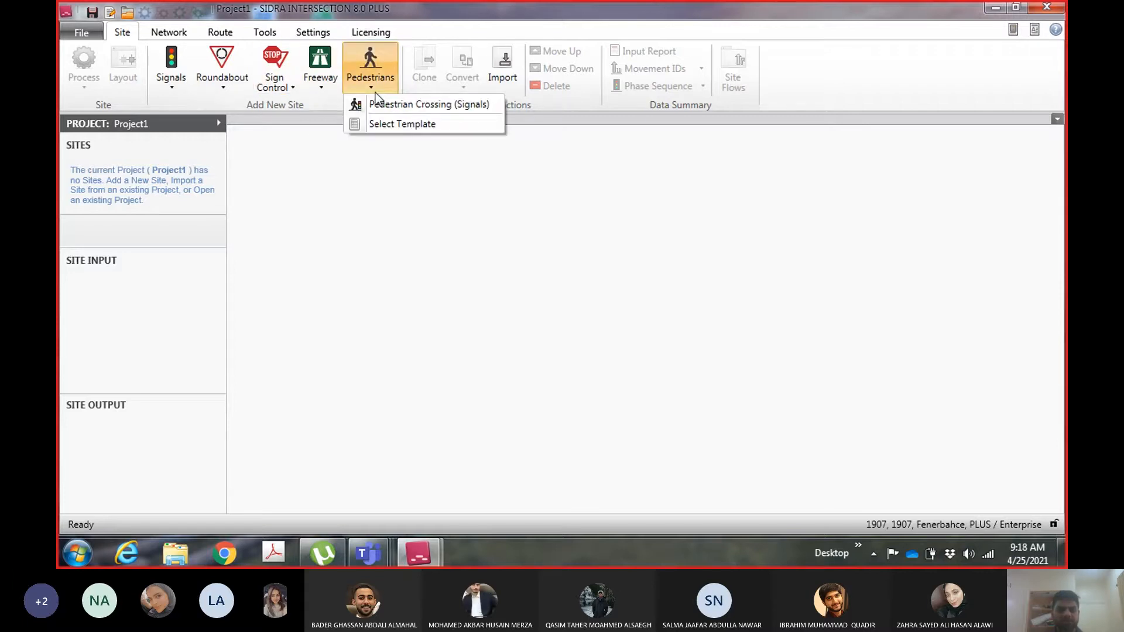
pyautogui.click(317, 85)
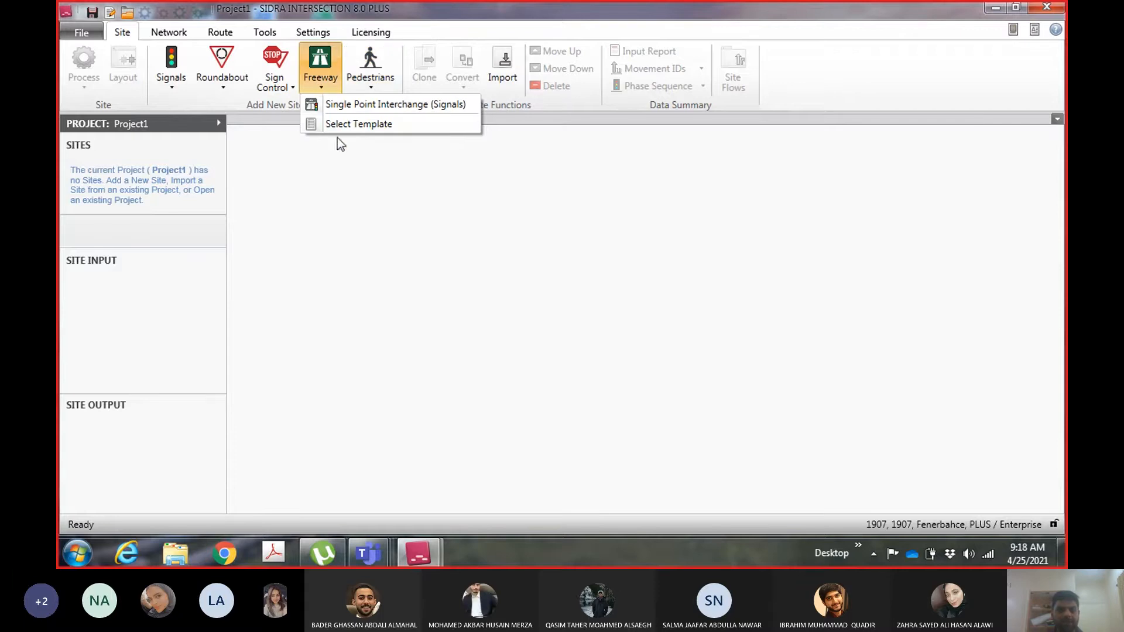
pyautogui.click(583, 243)
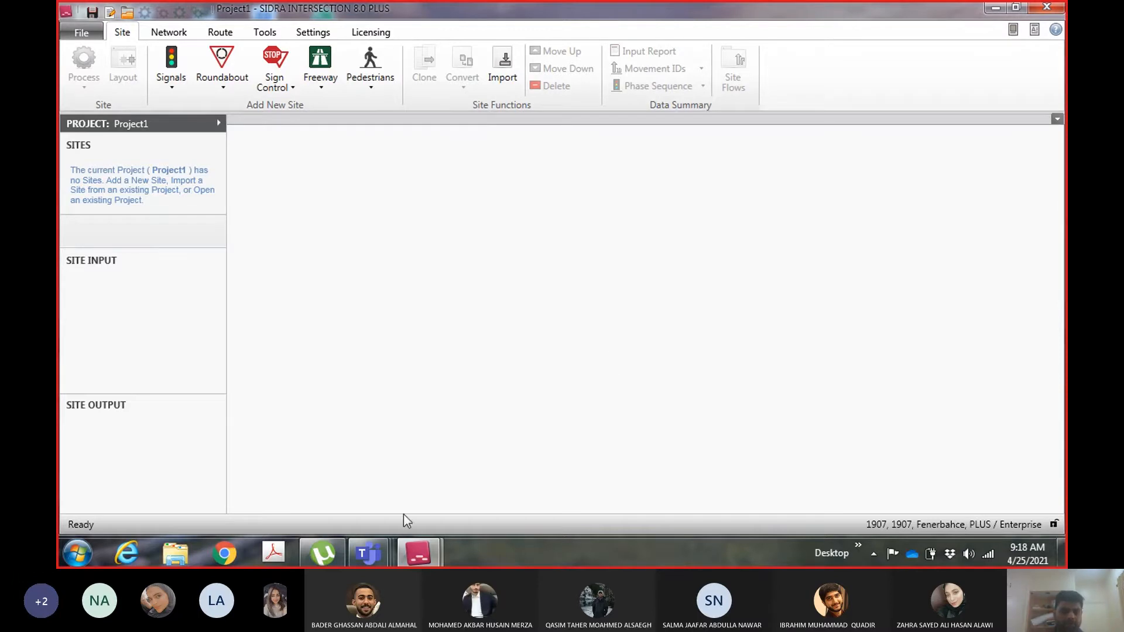
# Switch to the SIDRA INTERSECTION window containing the processed Site1 and examine its network and route functions
pyautogui.moveTo(420, 547)
pyautogui.click(356, 496)
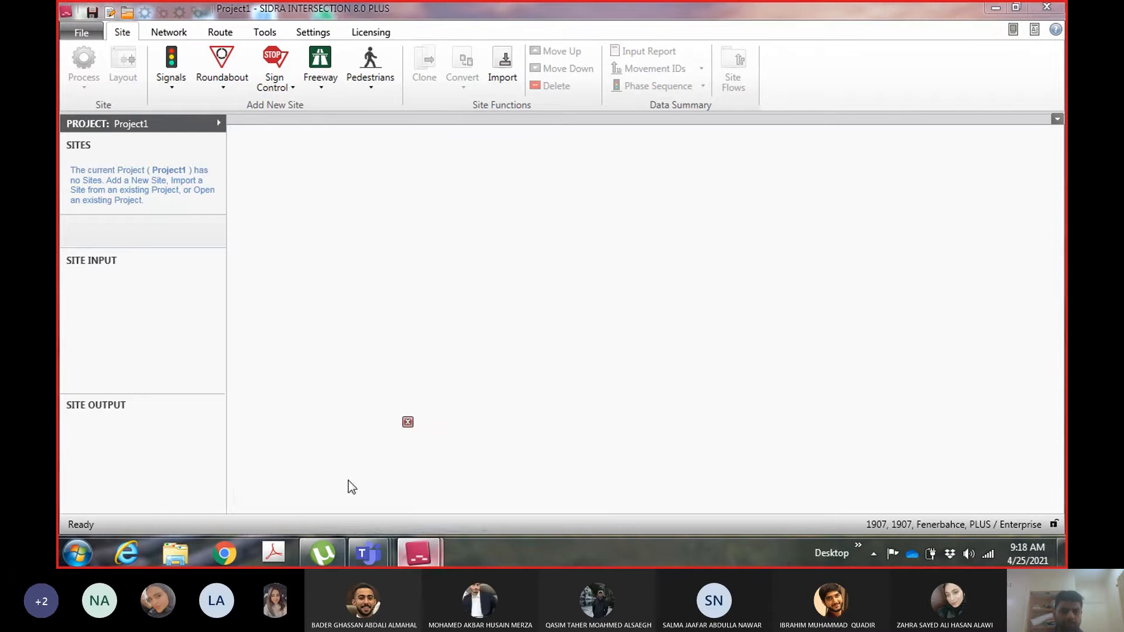
pyautogui.click(168, 32)
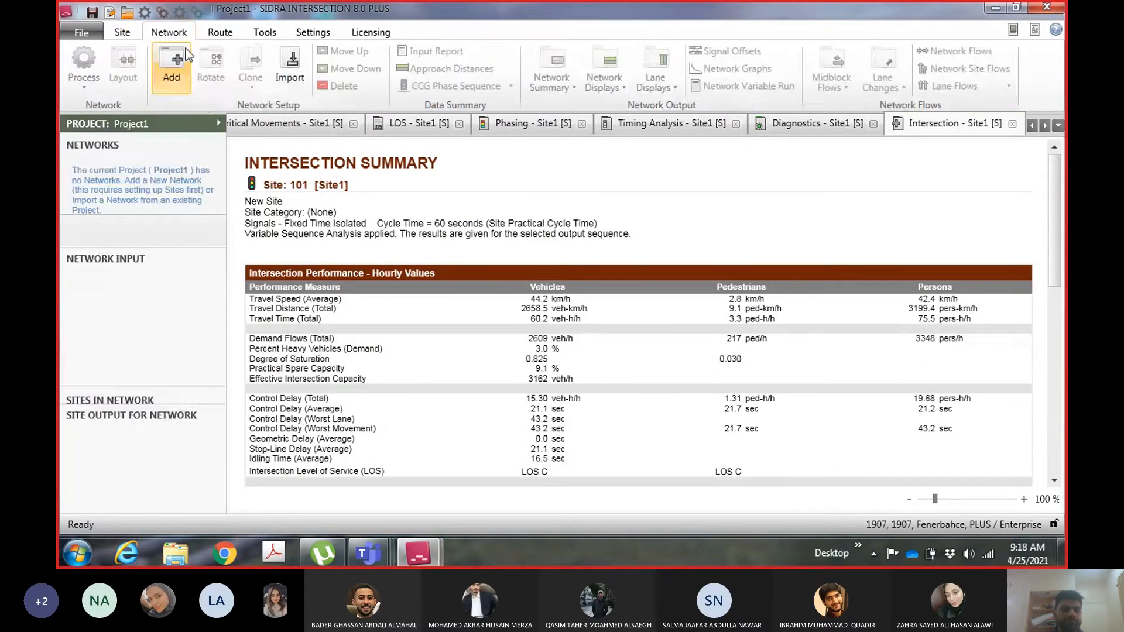
pyautogui.click(218, 33)
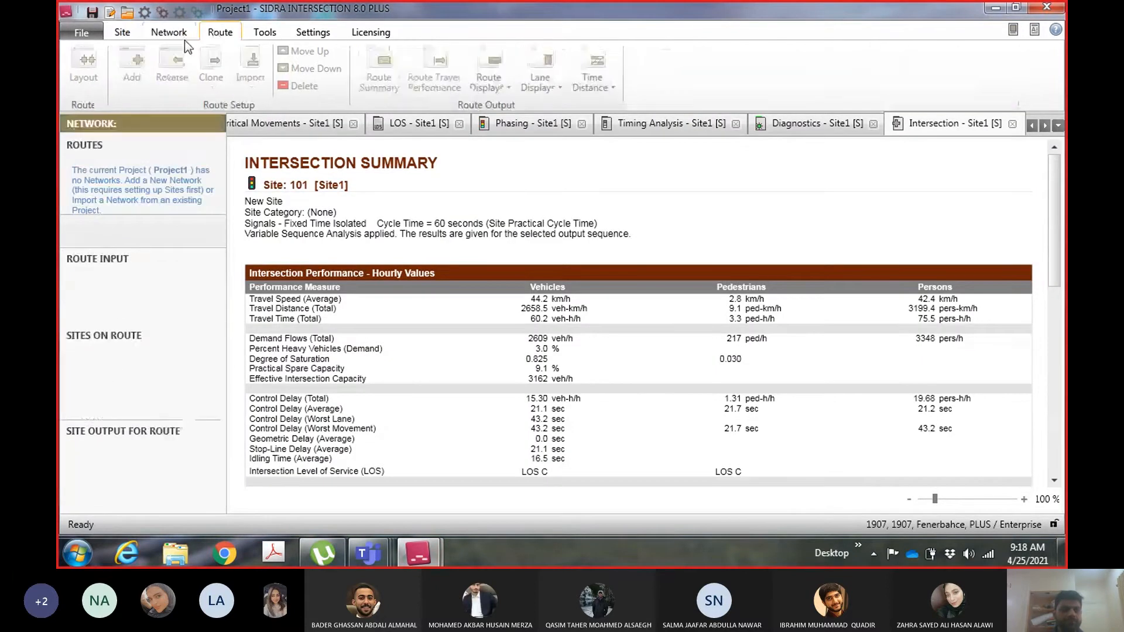
# Review the project's network functions and the signalised site types that can be added, and select Site1
pyautogui.click(135, 35)
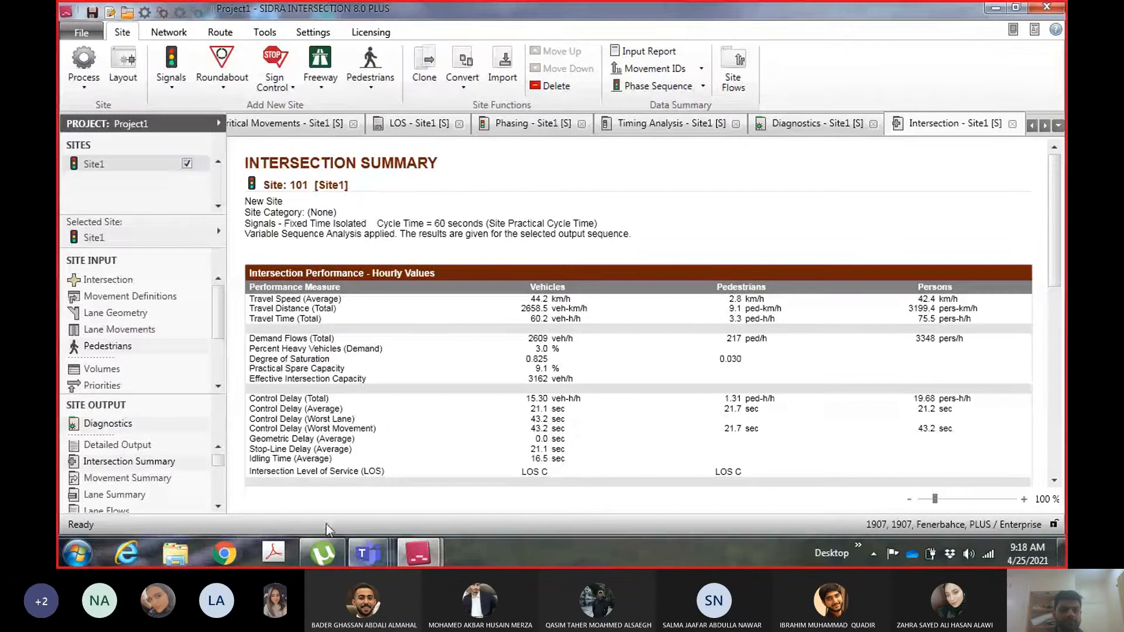
pyautogui.click(419, 561)
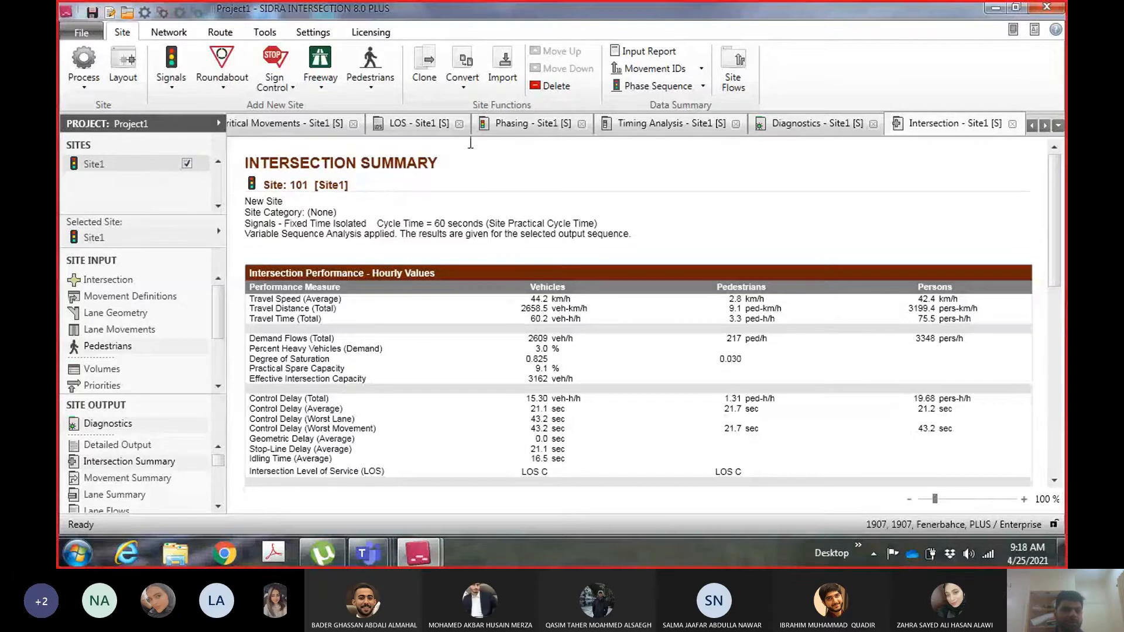
pyautogui.click(166, 32)
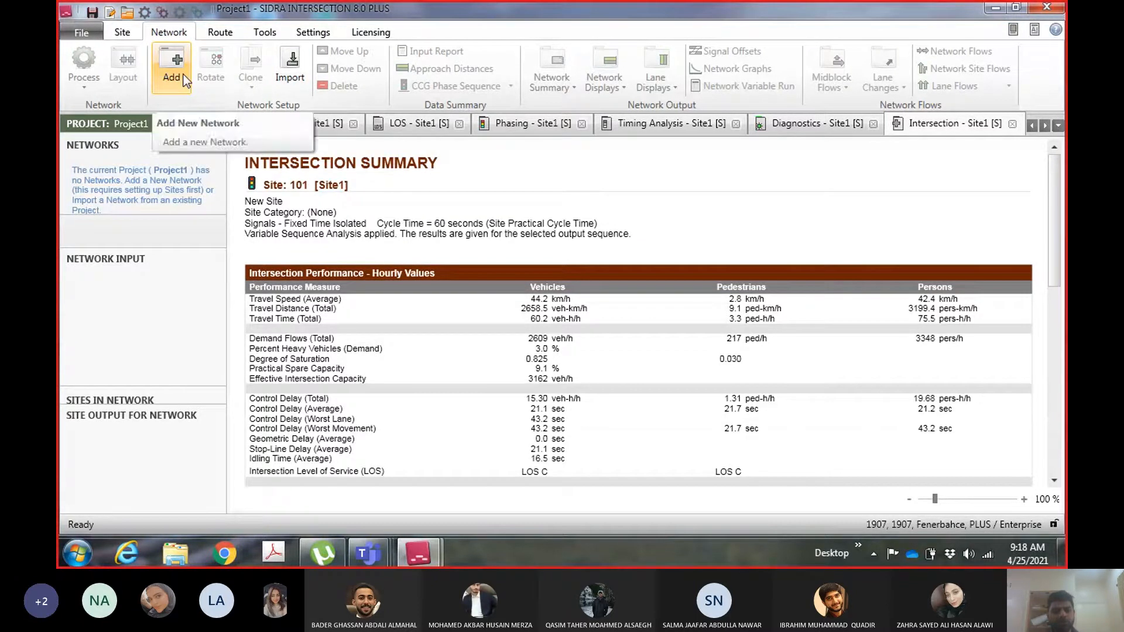
pyautogui.click(121, 33)
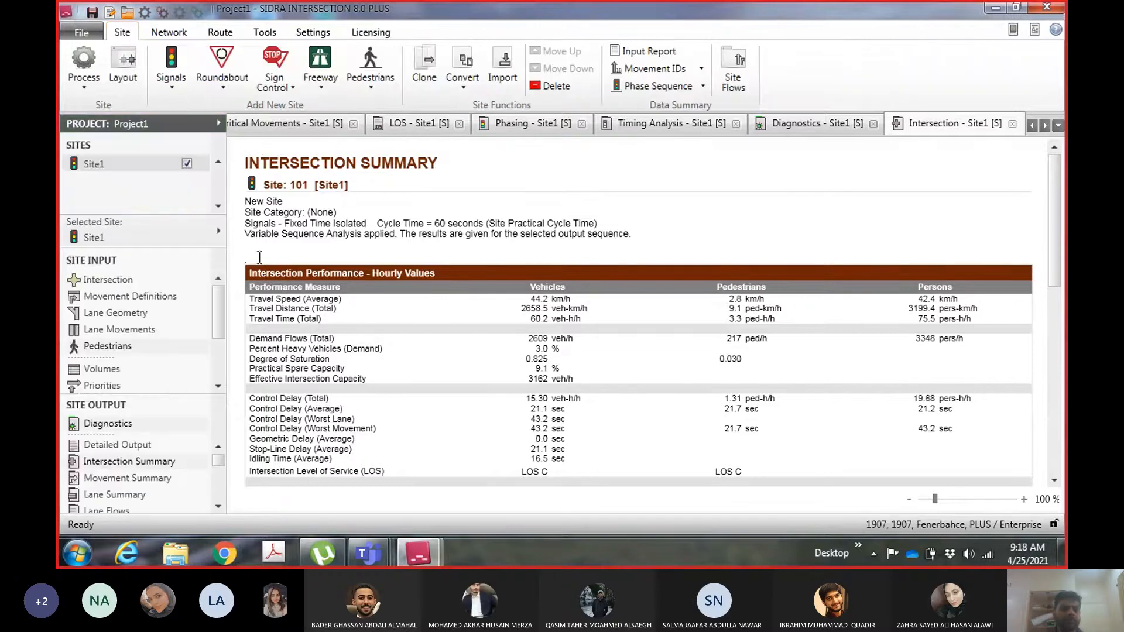
pyautogui.click(173, 88)
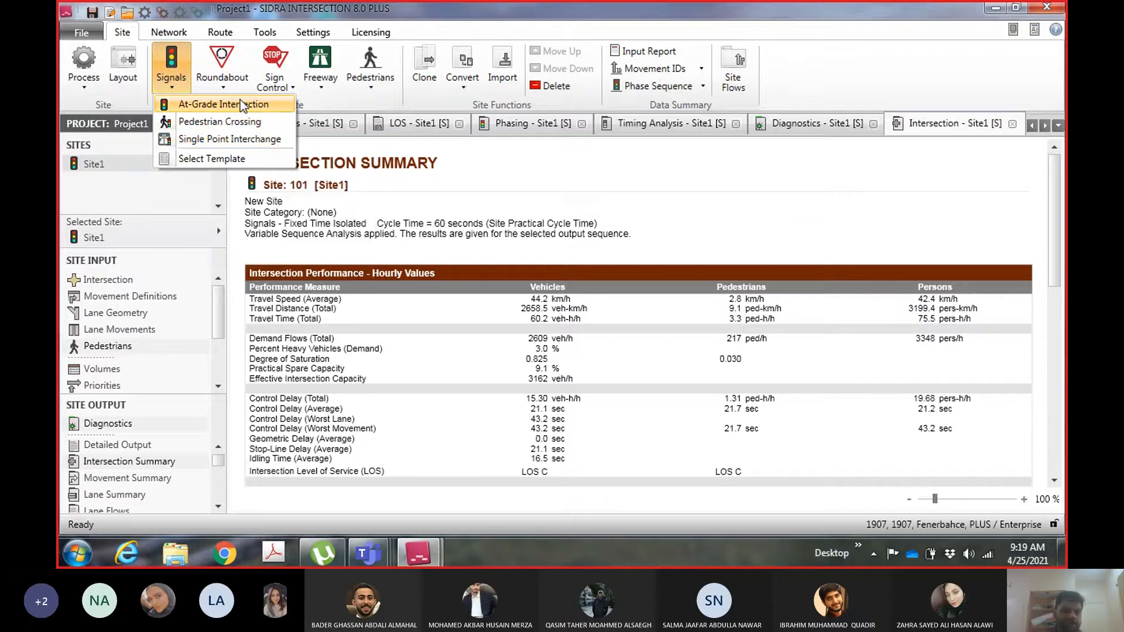
pyautogui.click(95, 192)
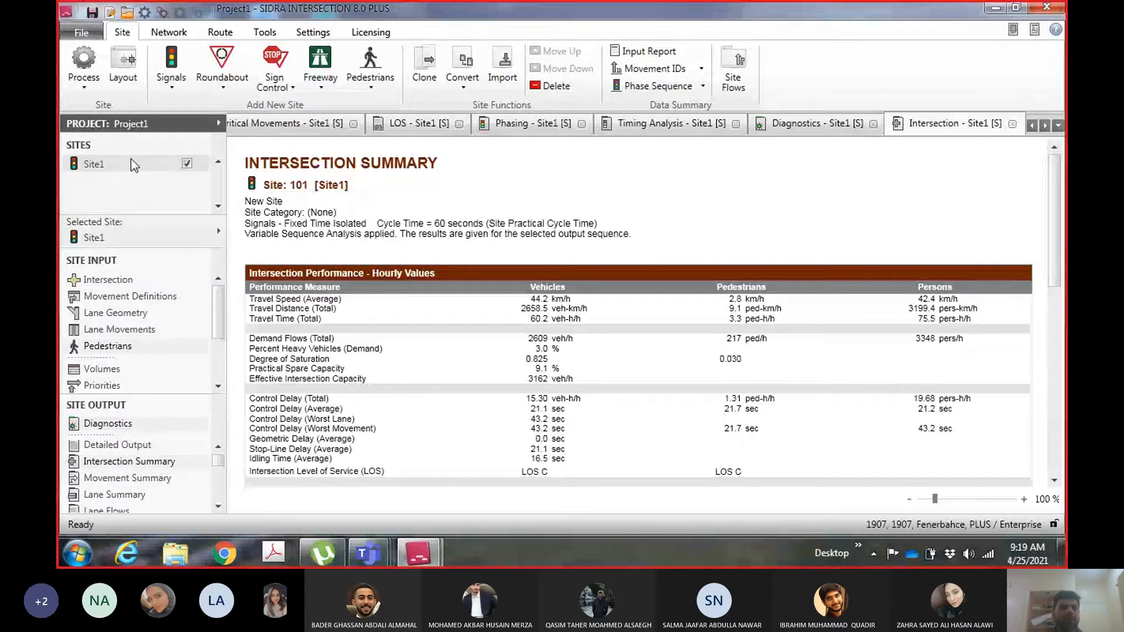
pyautogui.click(94, 164)
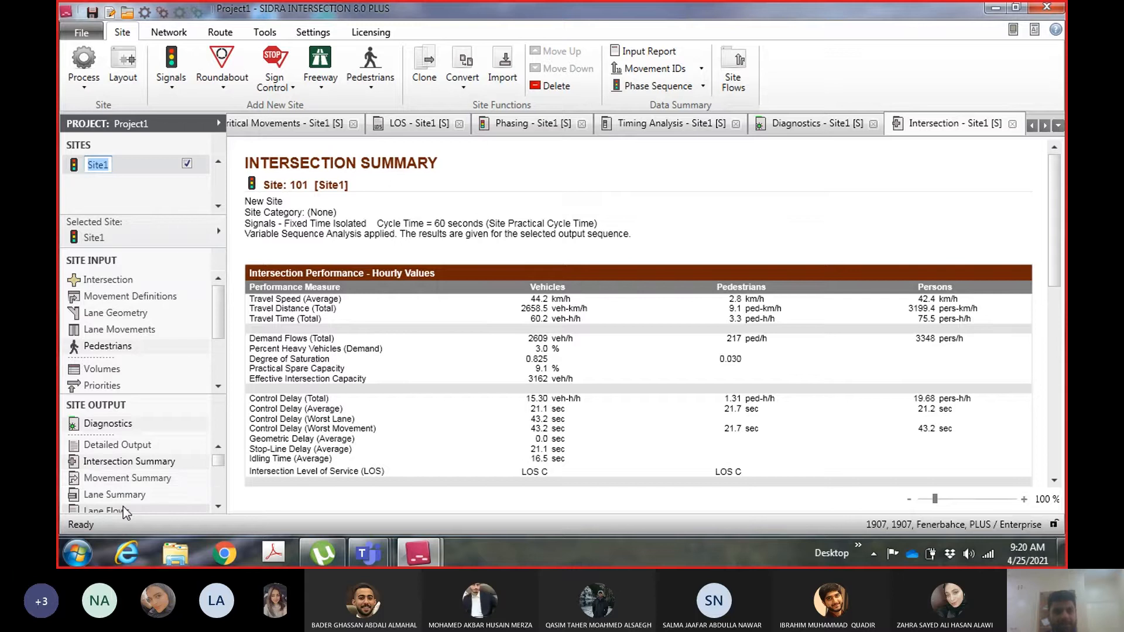
# Open the input report for Site1 and examine its site properties, approach data, lane geometry and lane movement tables
pyautogui.click(660, 55)
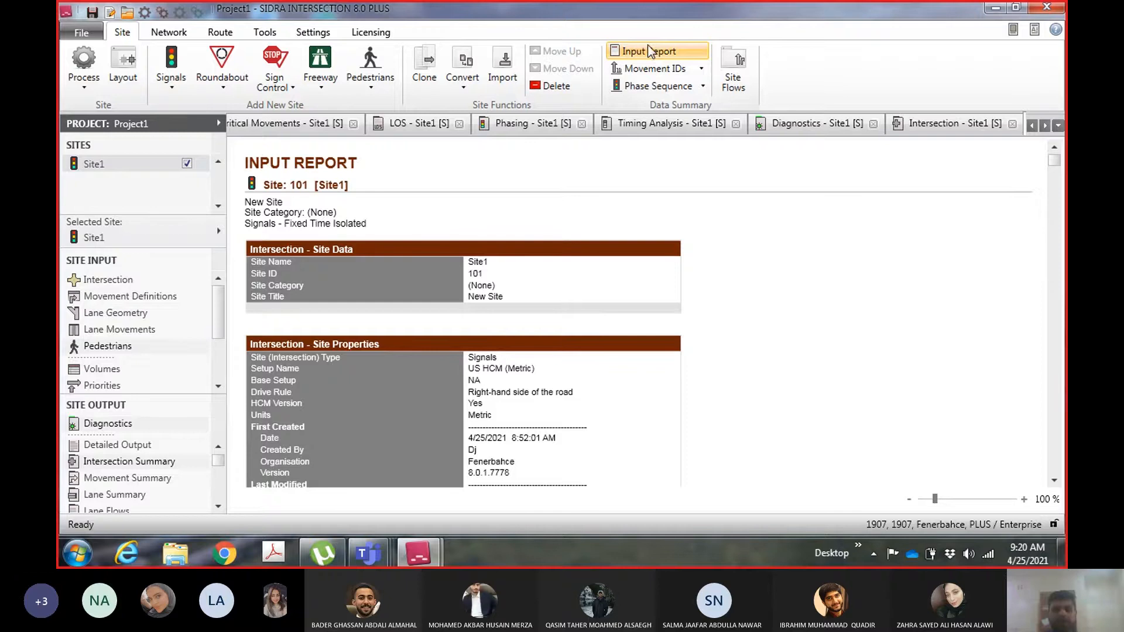
pyautogui.scroll(-5, 772, 334)
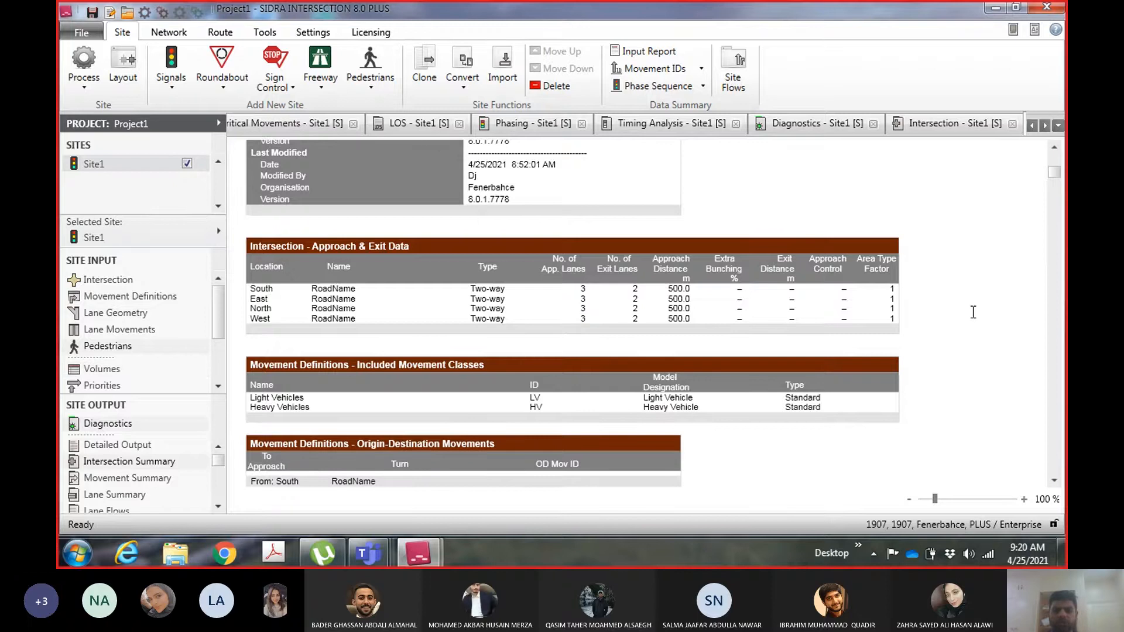
pyautogui.scroll(-10, 975, 312)
pyautogui.scroll(-4, 973, 312)
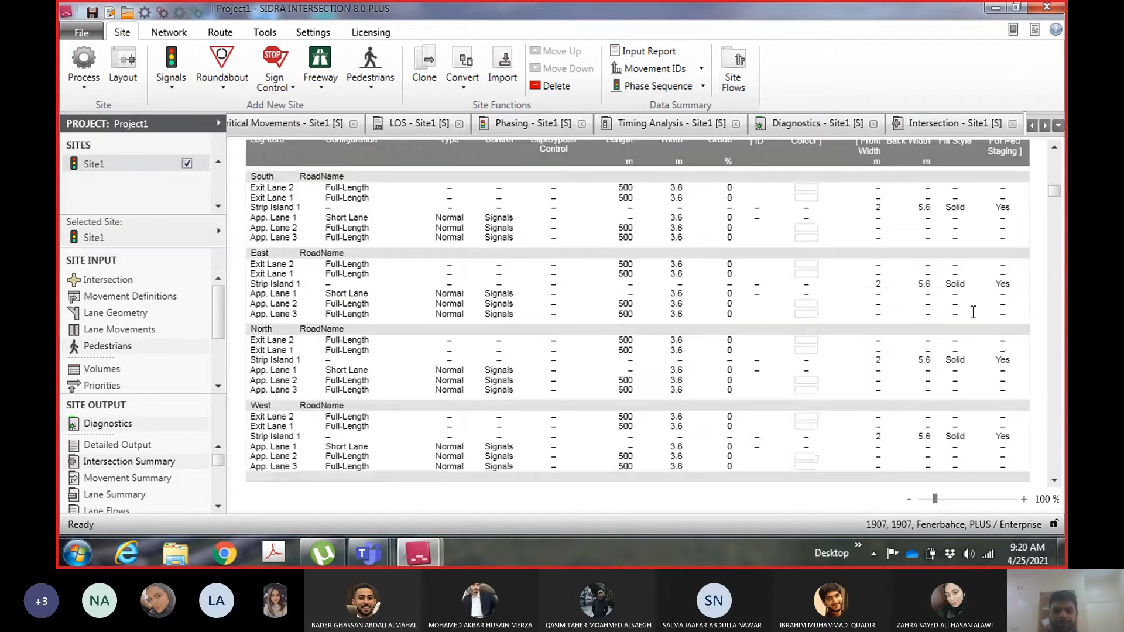
pyautogui.scroll(4, 973, 313)
pyautogui.scroll(-1, 973, 313)
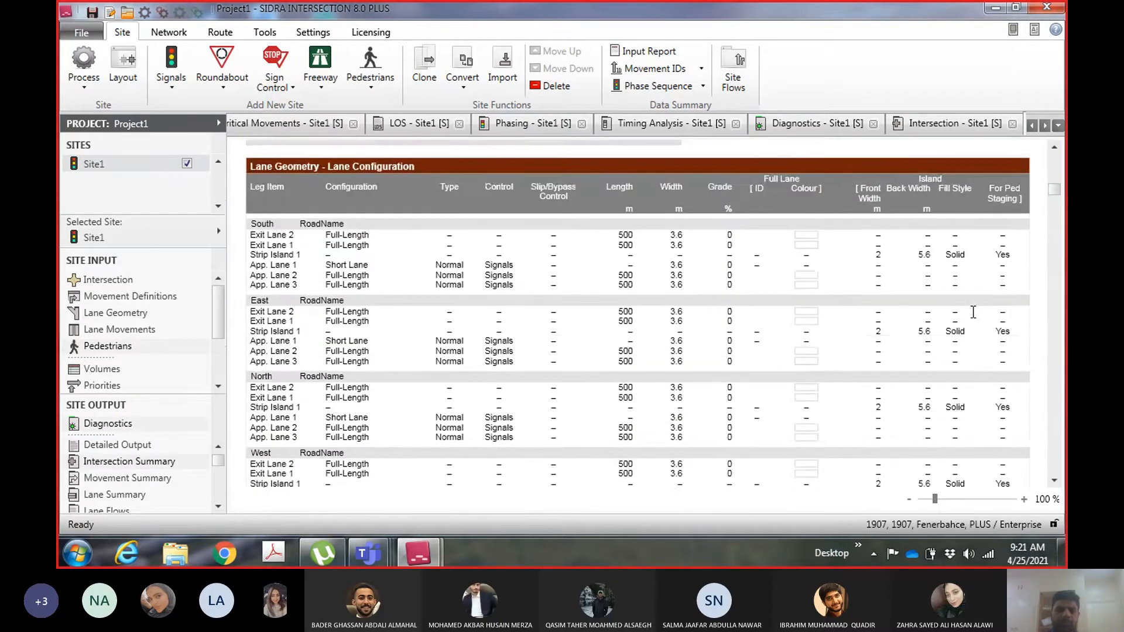
pyautogui.scroll(-6, 973, 313)
pyautogui.scroll(-3, 974, 313)
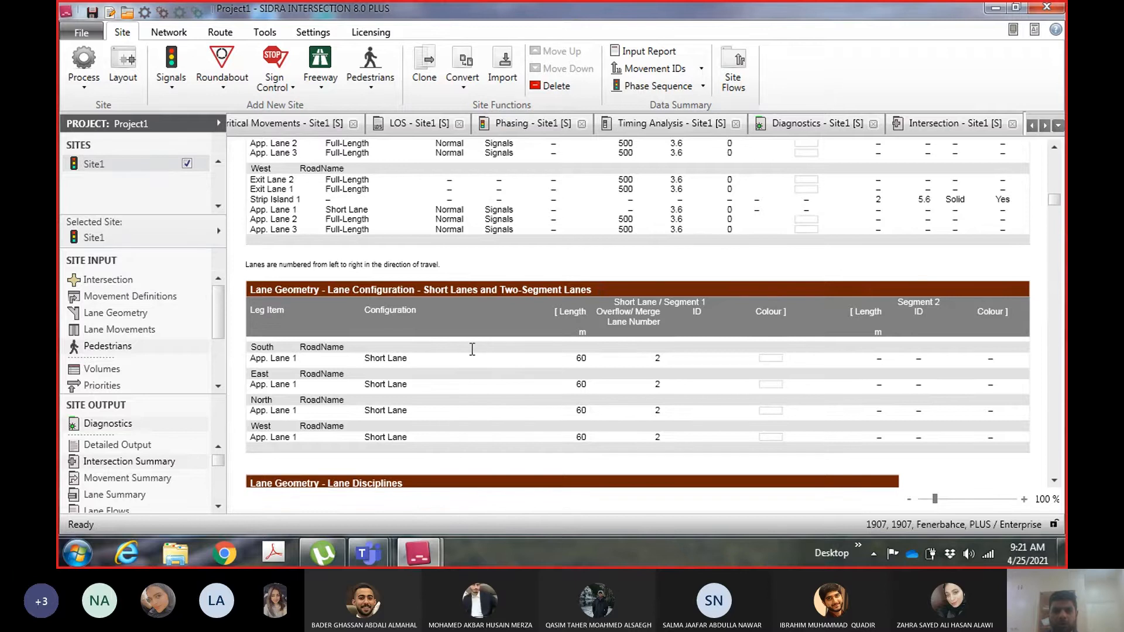
pyautogui.scroll(-12, 472, 349)
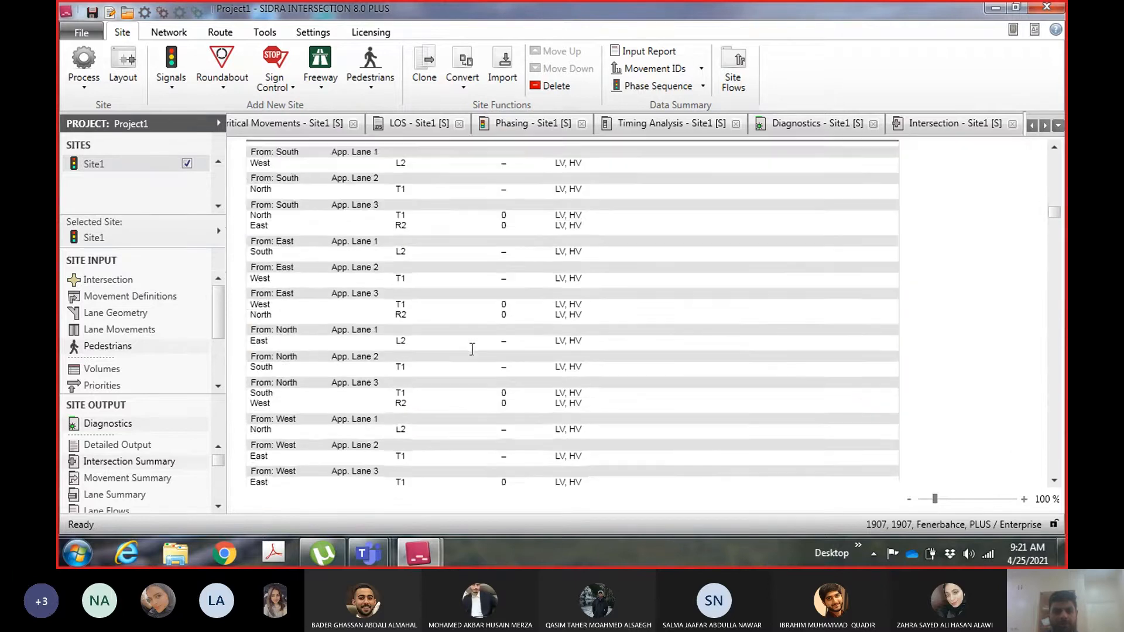
pyautogui.scroll(-12, 472, 350)
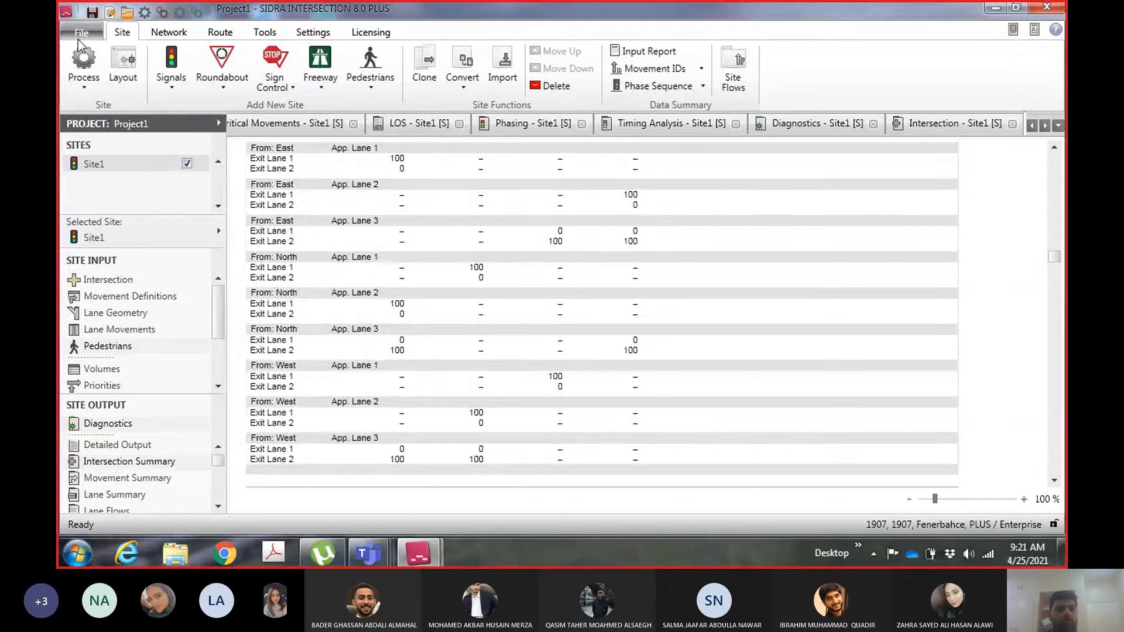
# Open the print settings for the Site1 input report
pyautogui.click(81, 37)
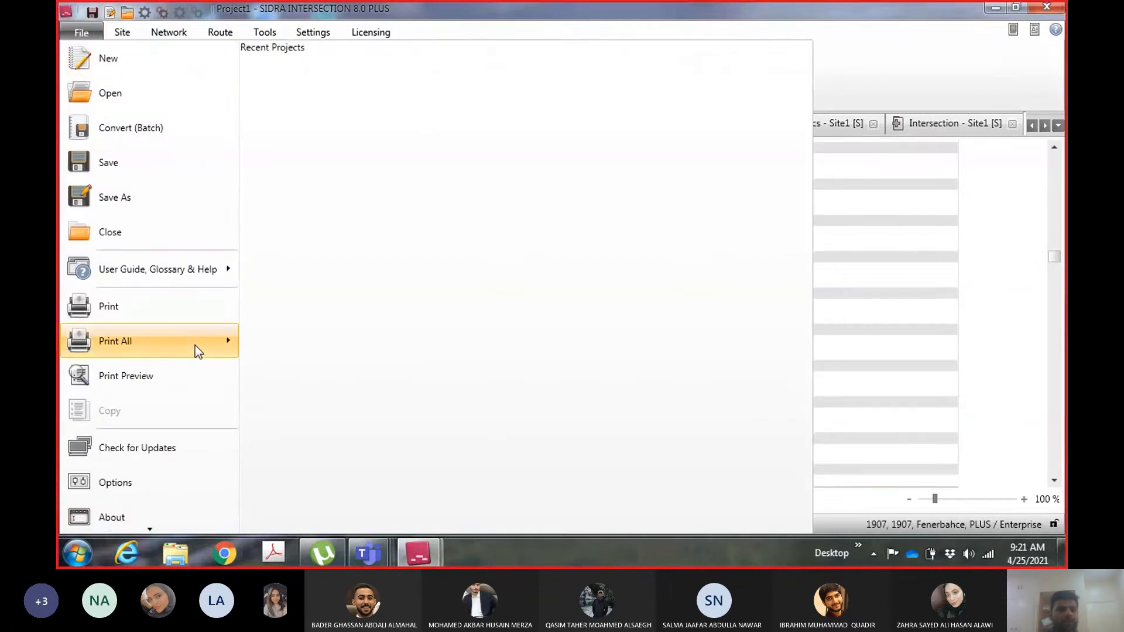
pyautogui.moveTo(195, 345)
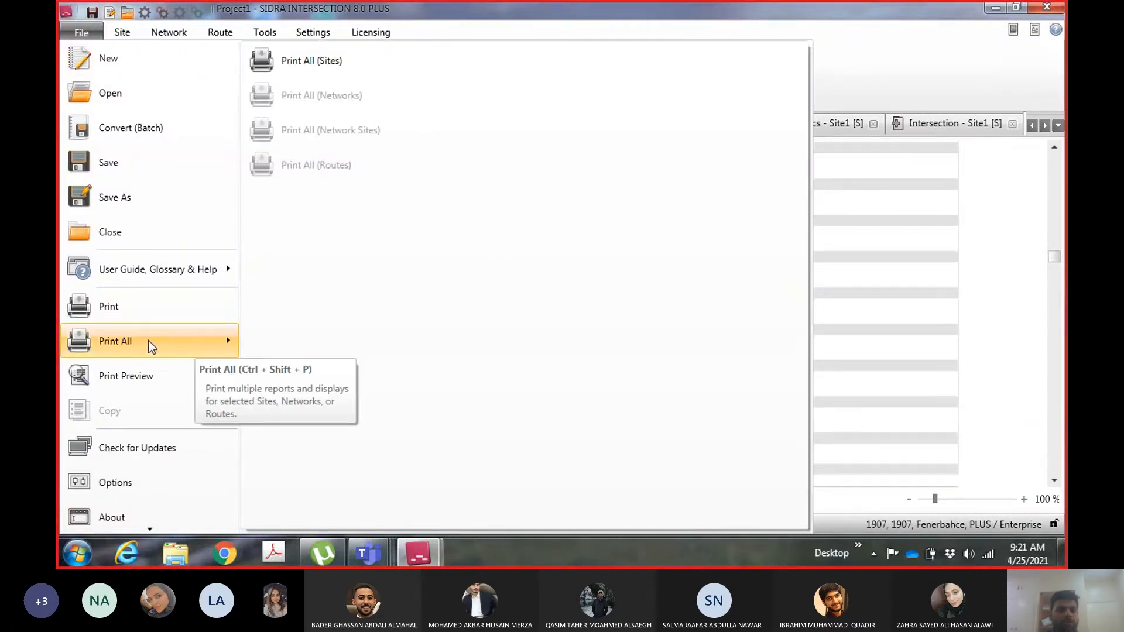
pyautogui.click(121, 306)
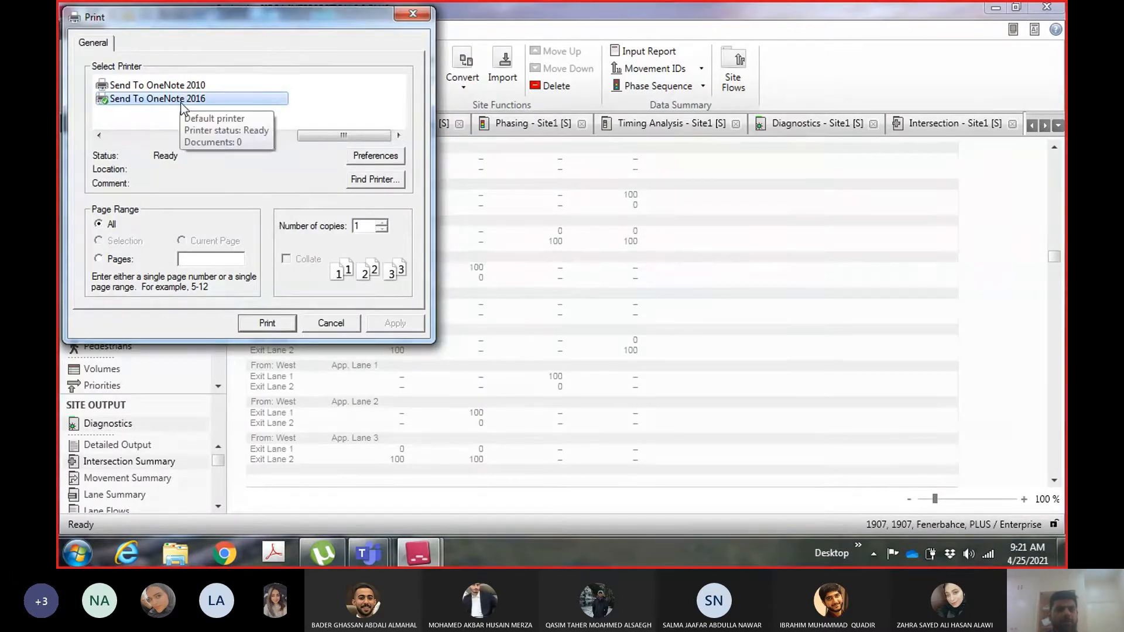
# Browse the available printers, trying HP ColorLaserJet MFP M178-M181 PCL 6, Adobe PDF and Send To OneNote 2010
pyautogui.click(100, 136)
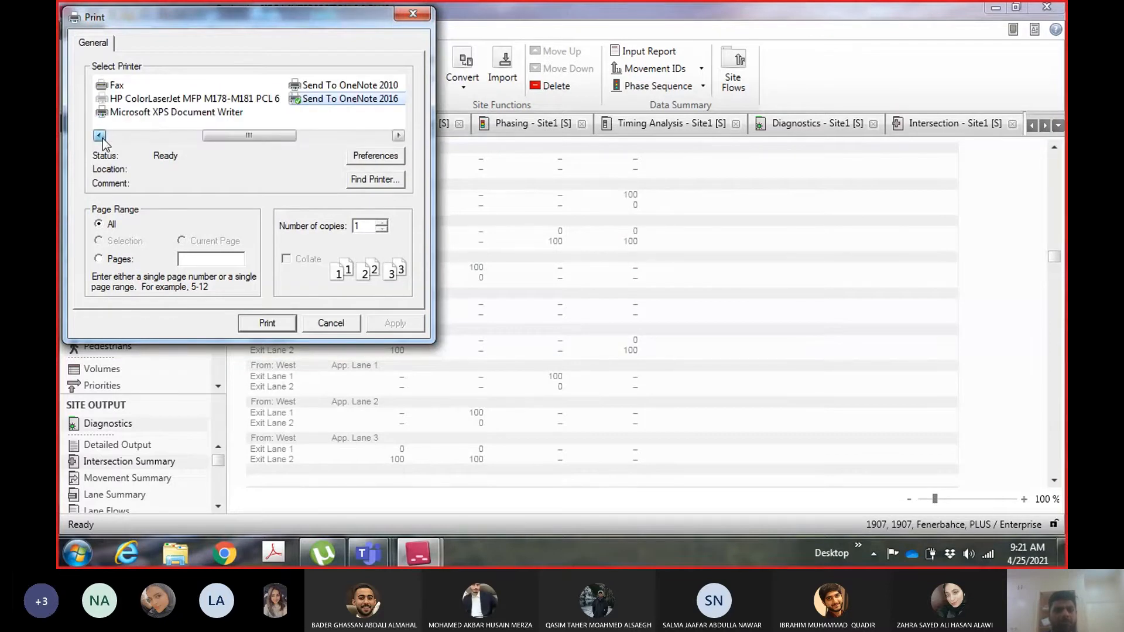
pyautogui.click(154, 99)
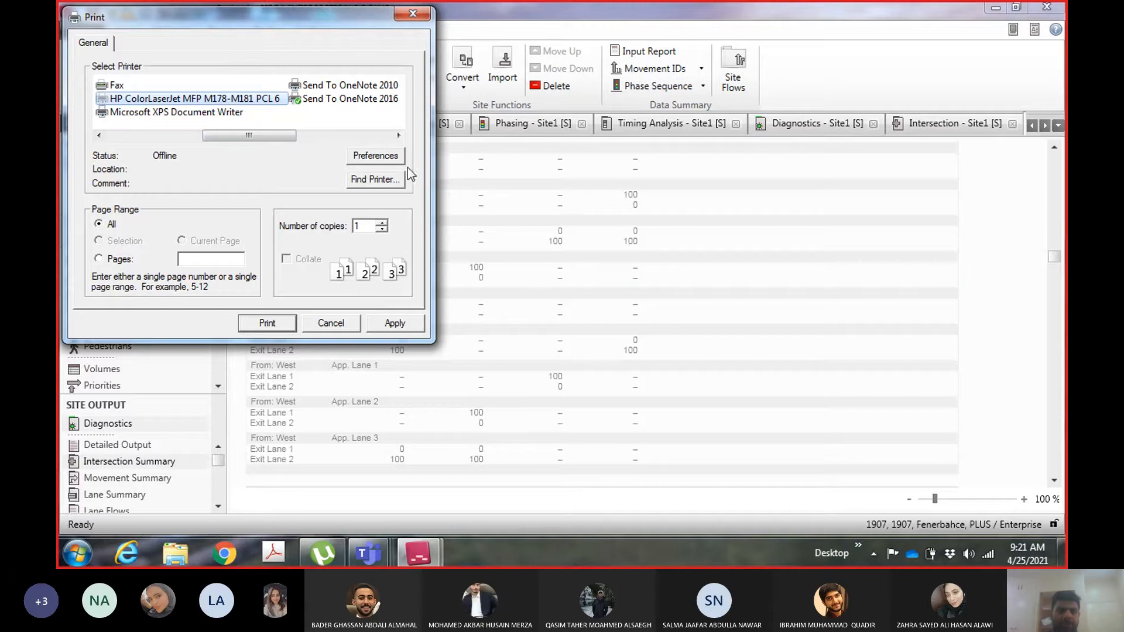
pyautogui.click(100, 136)
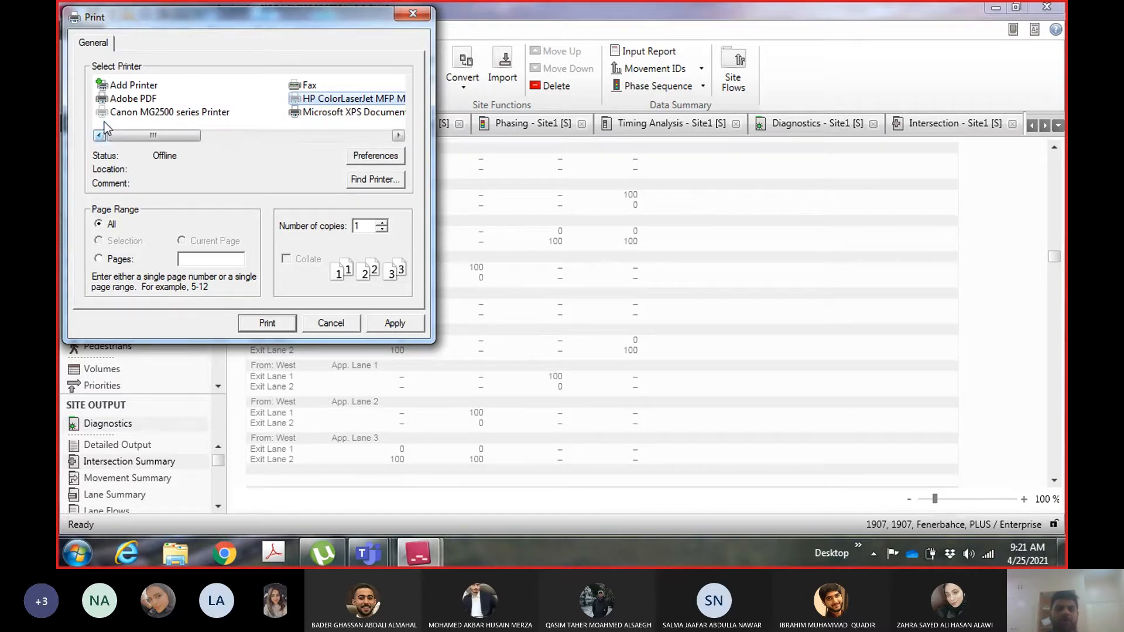
pyautogui.click(130, 99)
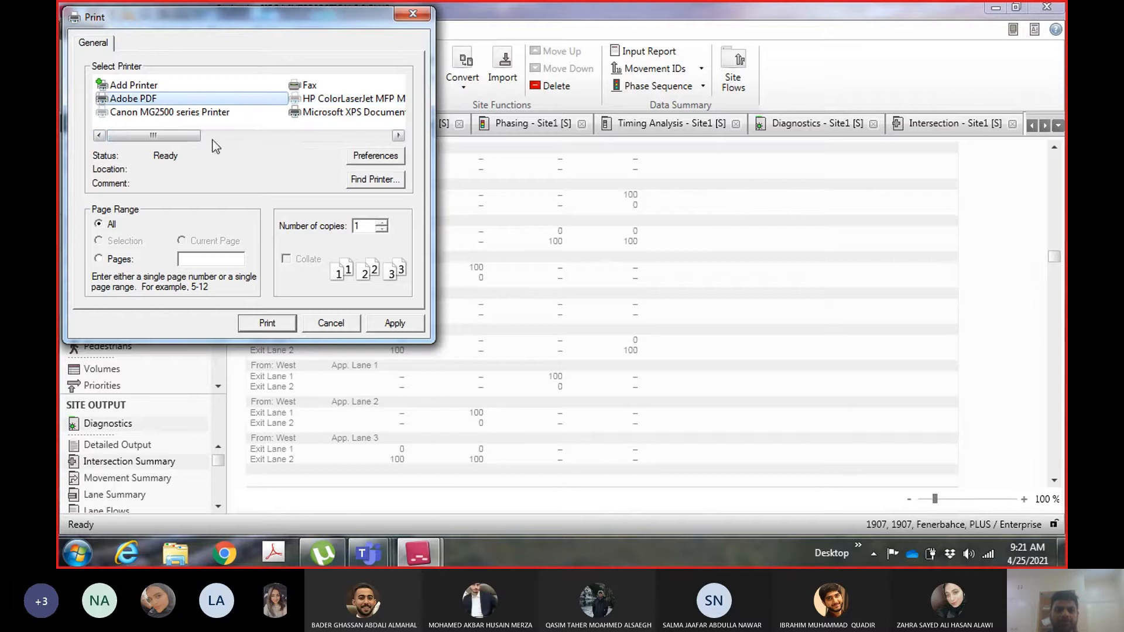
pyautogui.moveTo(171, 137); pyautogui.dragTo(361, 138)
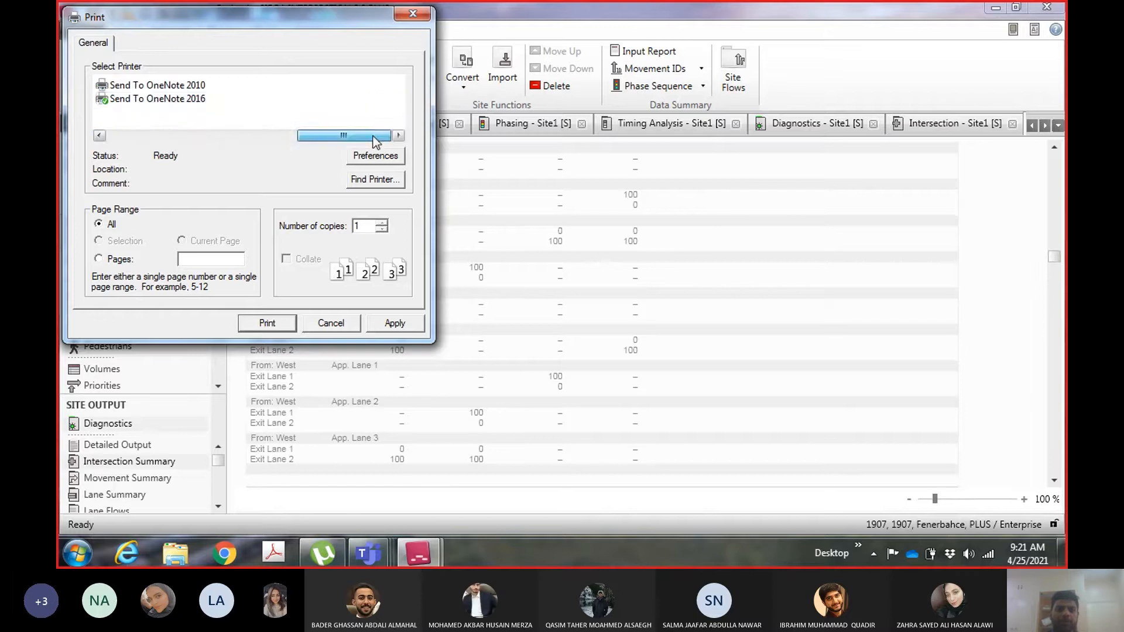
pyautogui.click(175, 86)
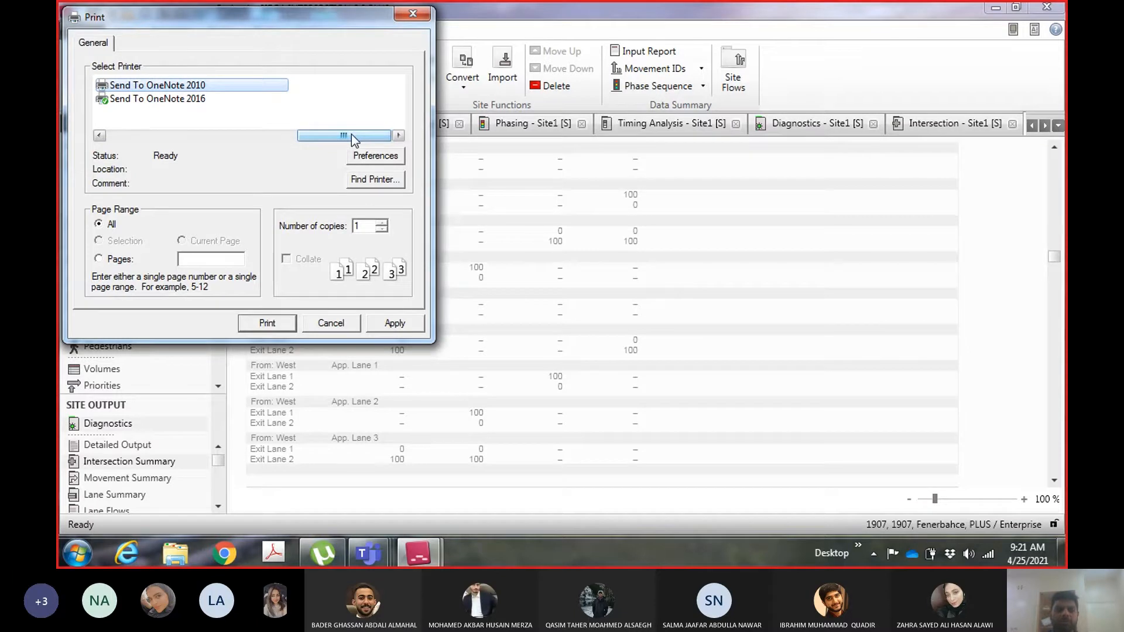
pyautogui.moveTo(351, 135); pyautogui.dragTo(129, 147)
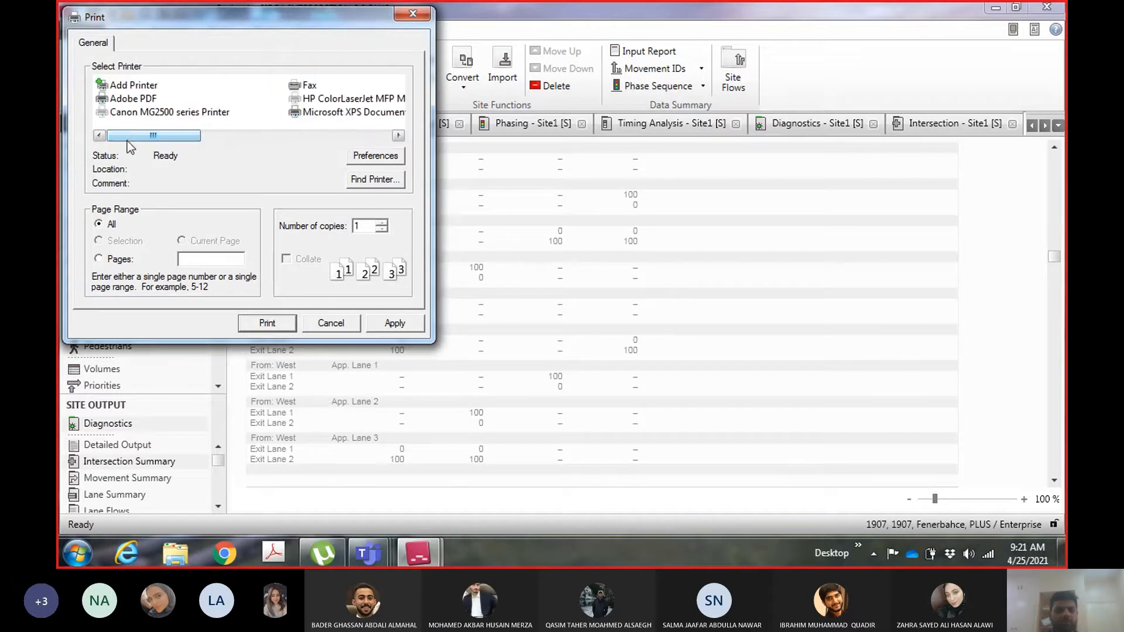
# Print the input report with Adobe PDF, saving it to the Desktop as System.Windows.Documents and replacing the existing file
pyautogui.click(133, 100)
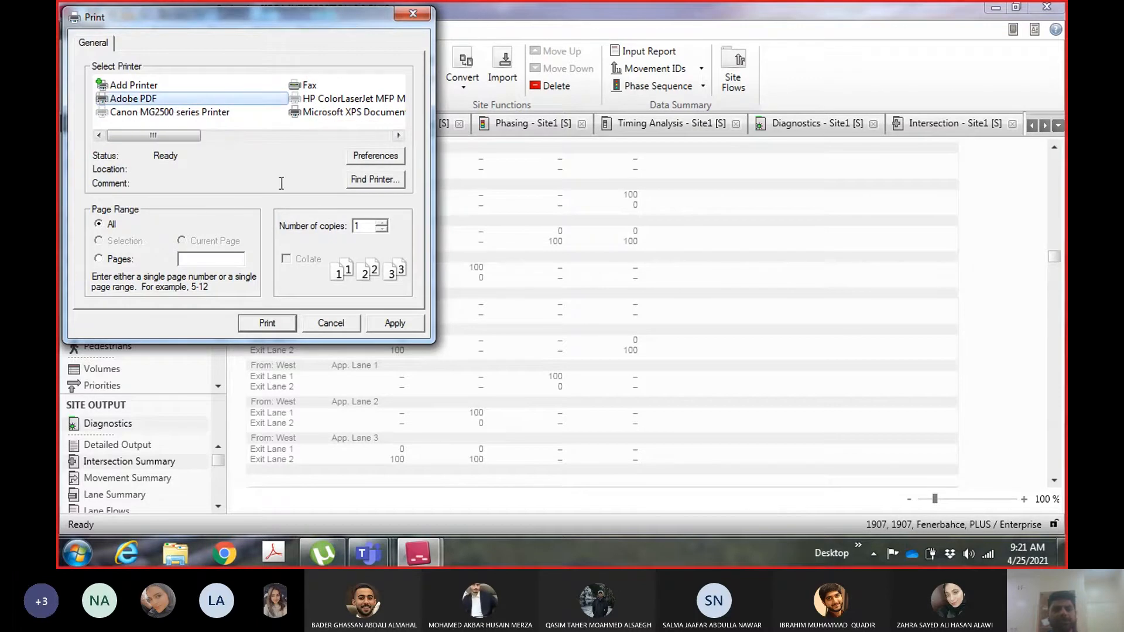
pyautogui.click(269, 330)
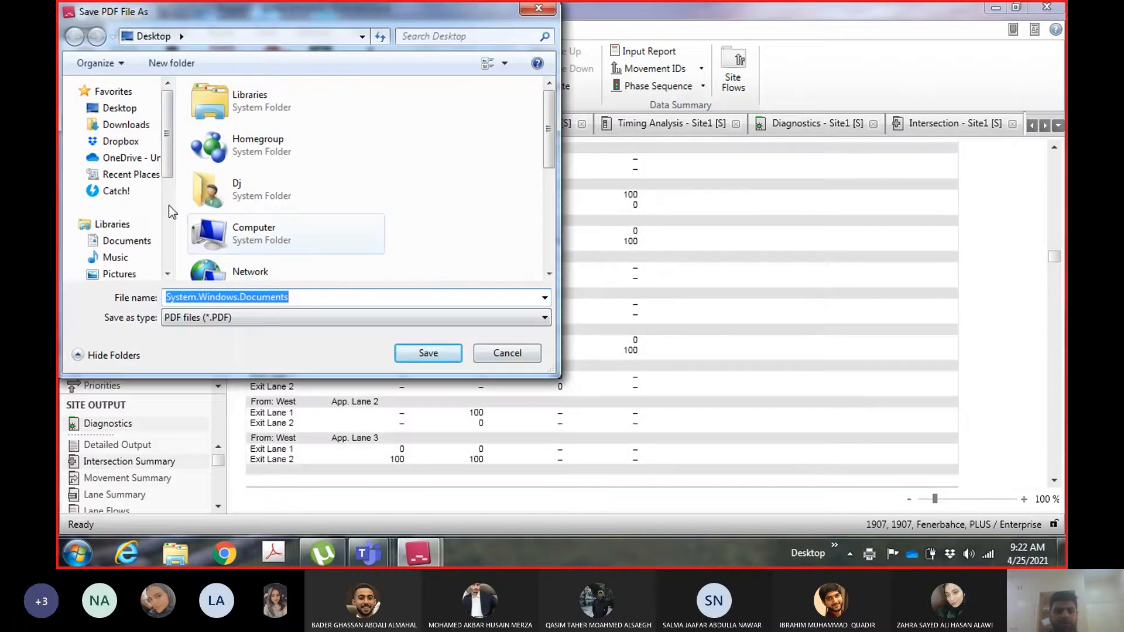
pyautogui.click(431, 353)
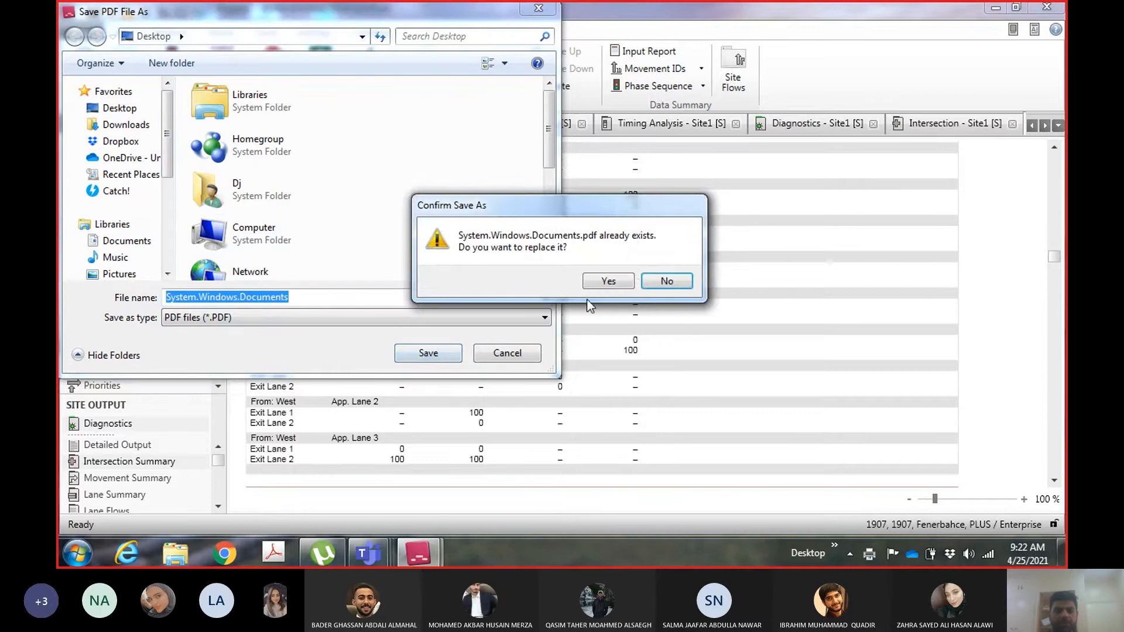
pyautogui.click(607, 281)
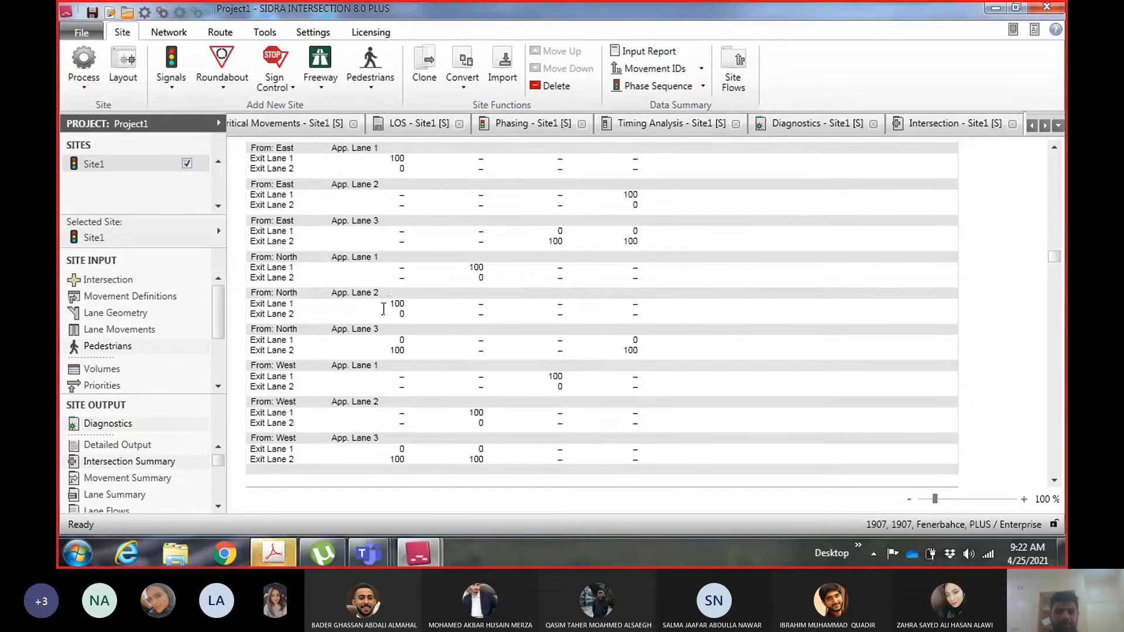
# Switch to Adobe Acrobat Pro and review the first pages of the exported input report PDF
pyautogui.click(292, 547)
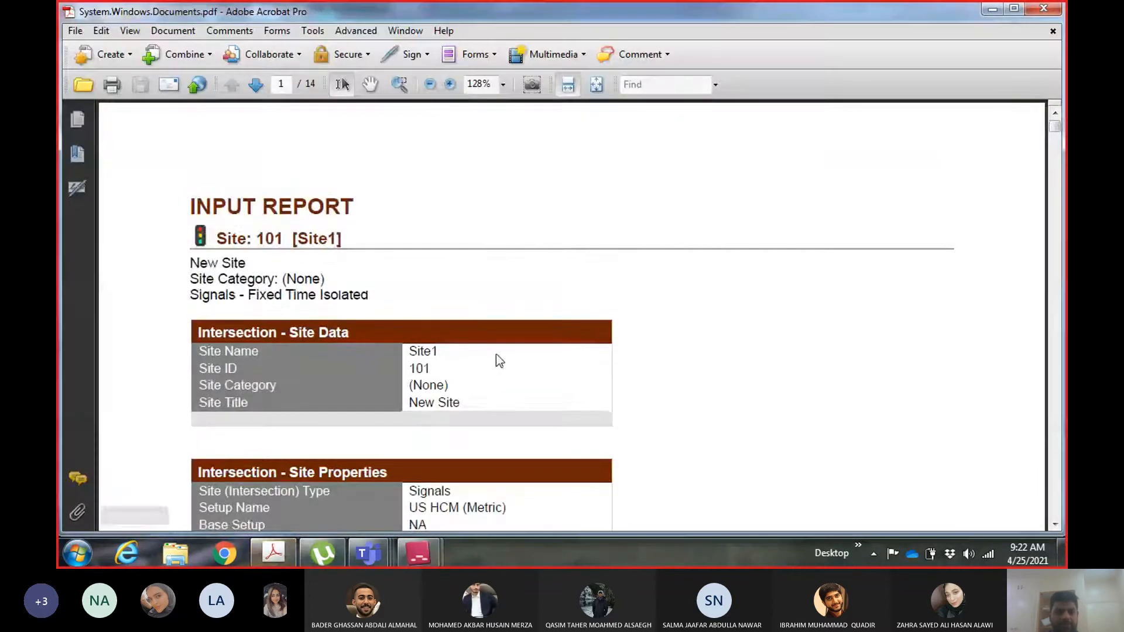
pyautogui.scroll(-15, 496, 356)
pyautogui.scroll(-20, 497, 352)
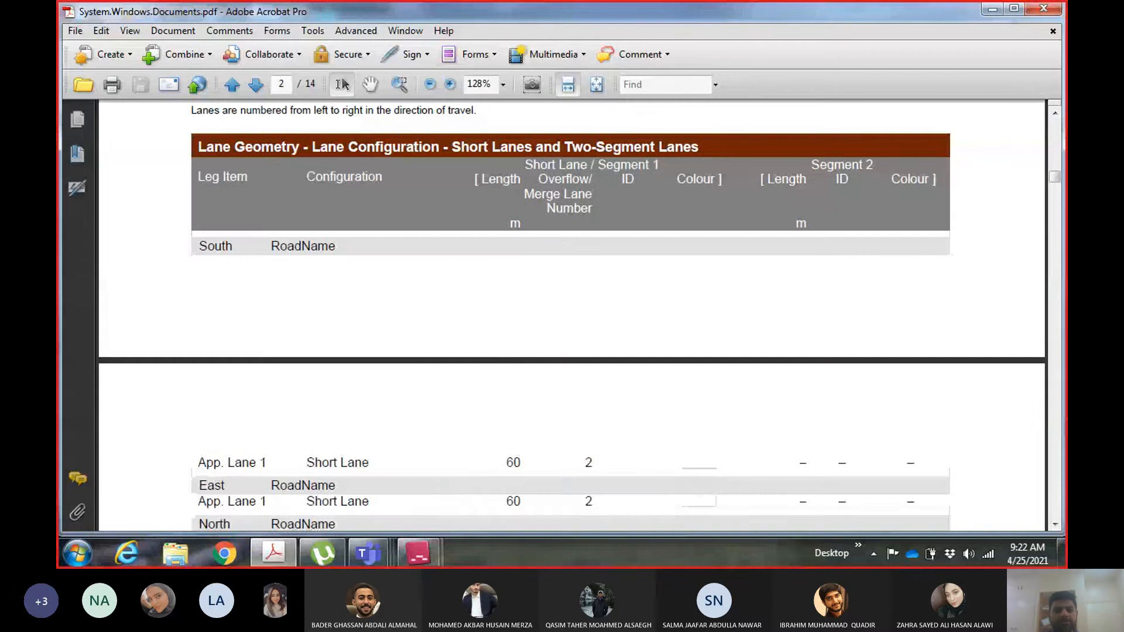
# Return to the SIDRA INTERSECTION window containing Site1 and examine the input report's blockage calibration and lane geometry tables
pyautogui.click(417, 551)
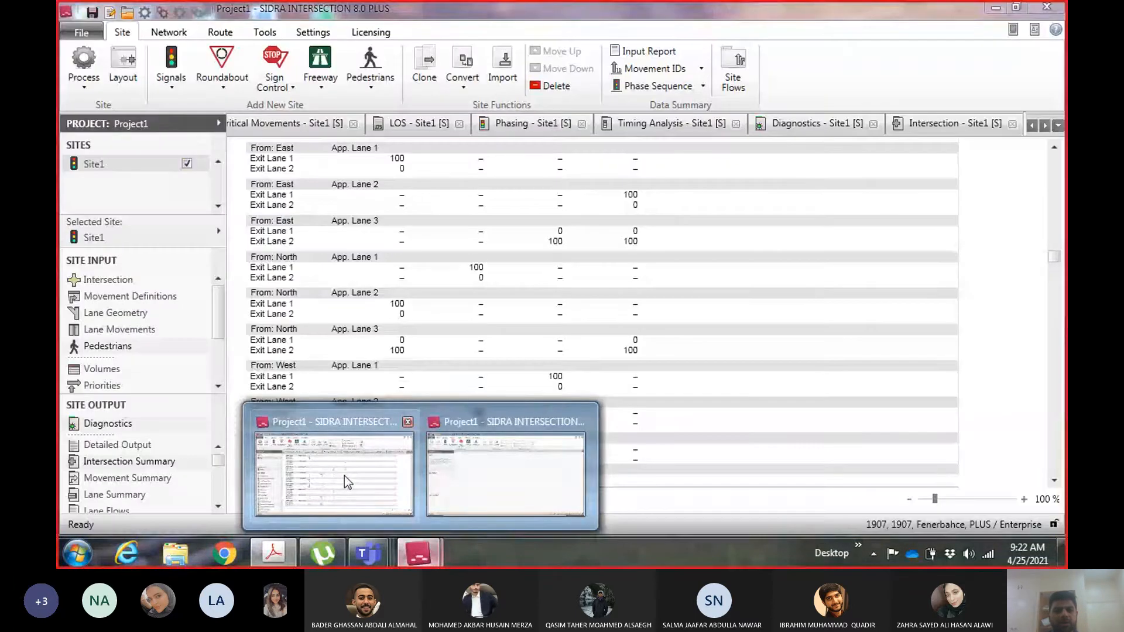
pyautogui.click(345, 476)
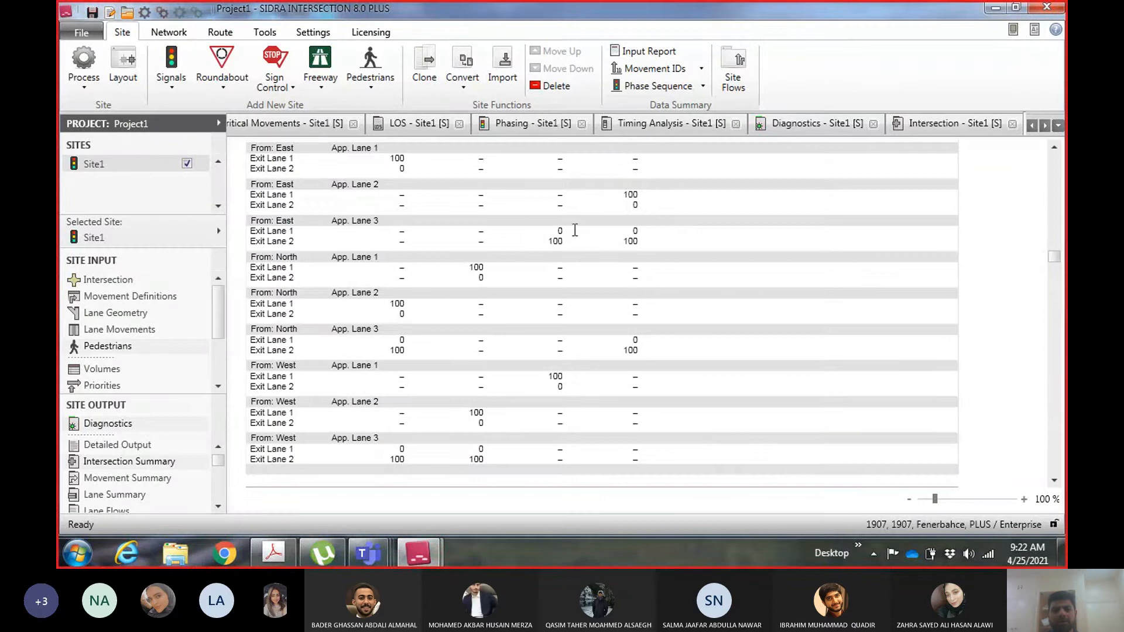
pyautogui.scroll(-5, 551, 305)
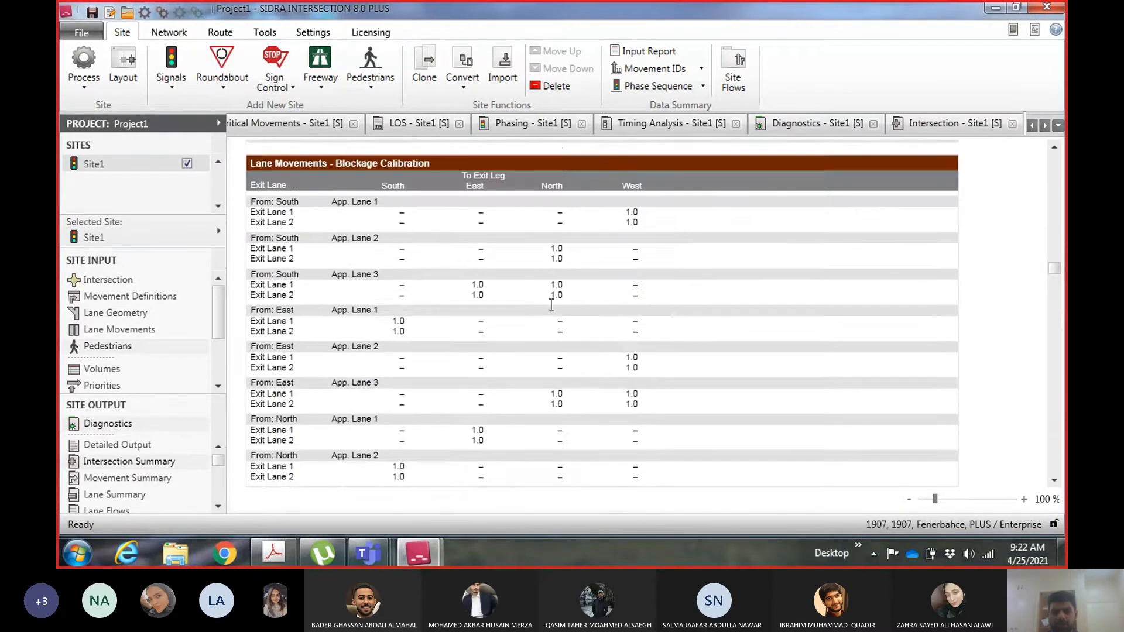
pyautogui.scroll(12, 551, 304)
pyautogui.scroll(10, 551, 301)
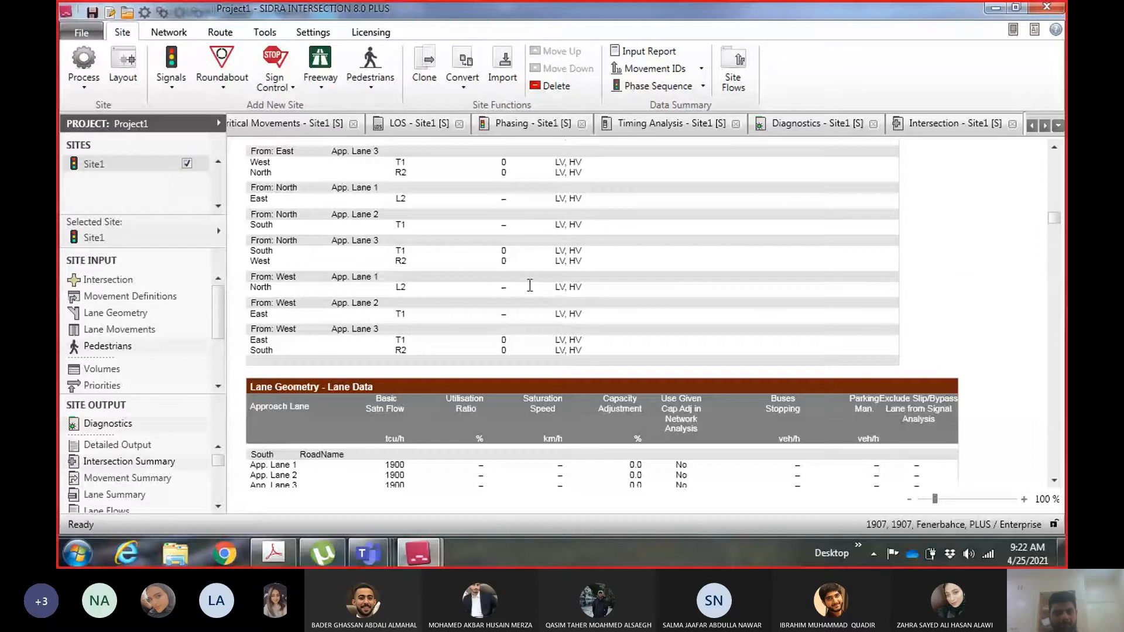
pyautogui.scroll(8, 548, 292)
pyautogui.scroll(2, 530, 290)
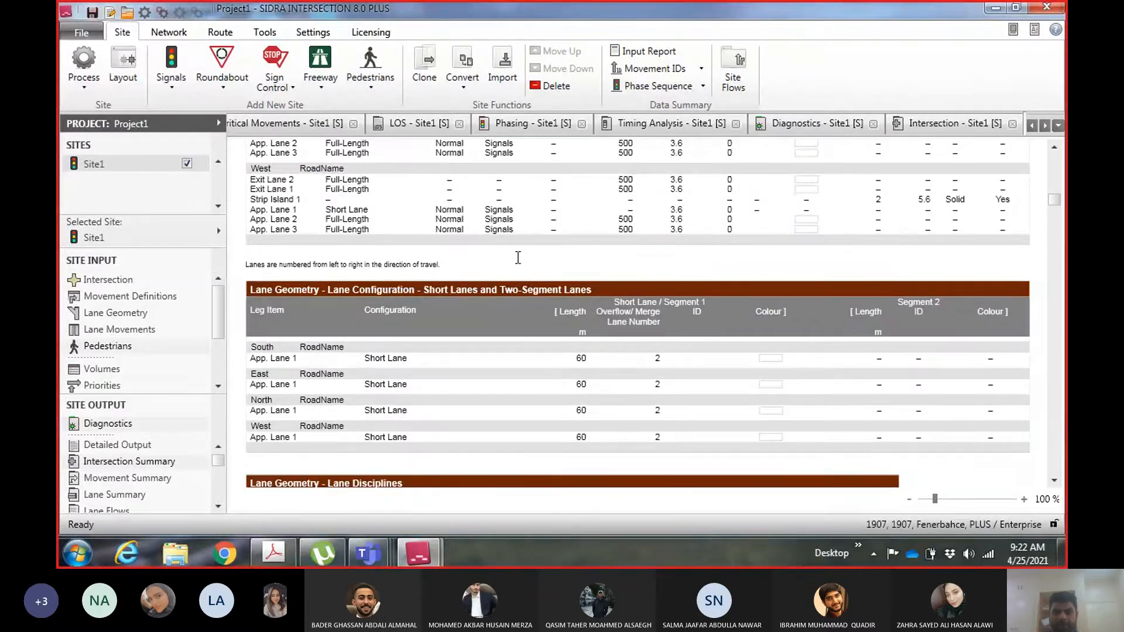
# Open Site1's Detailed Output and review the phase information, analysed sequences, and movement speeds and geometric delay tables
pyautogui.click(126, 445)
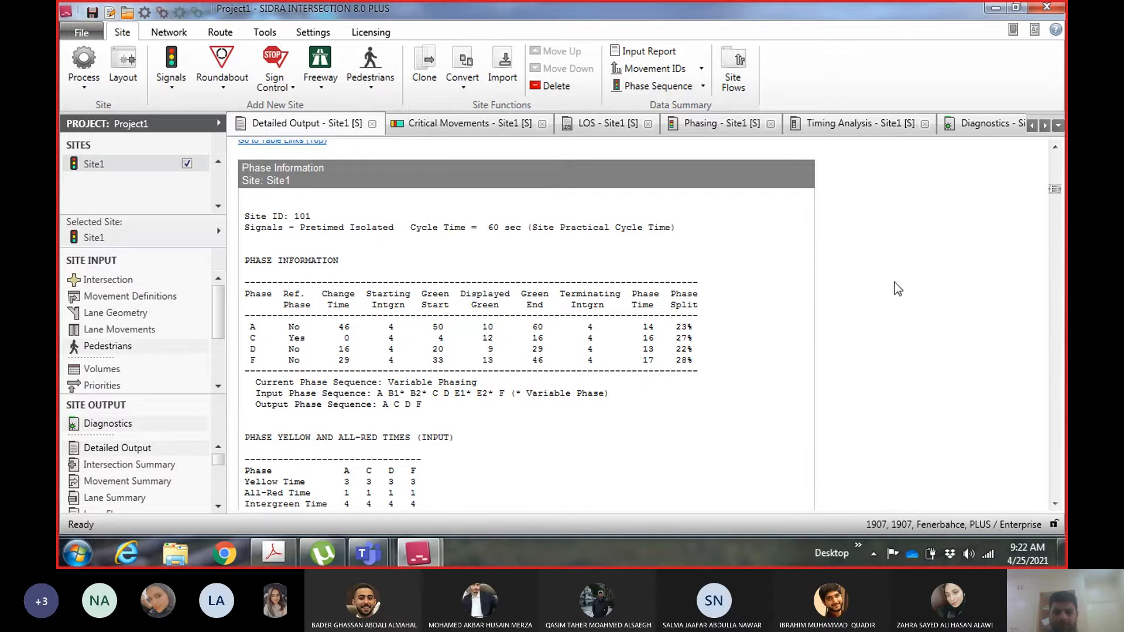
pyautogui.scroll(-15, 877, 284)
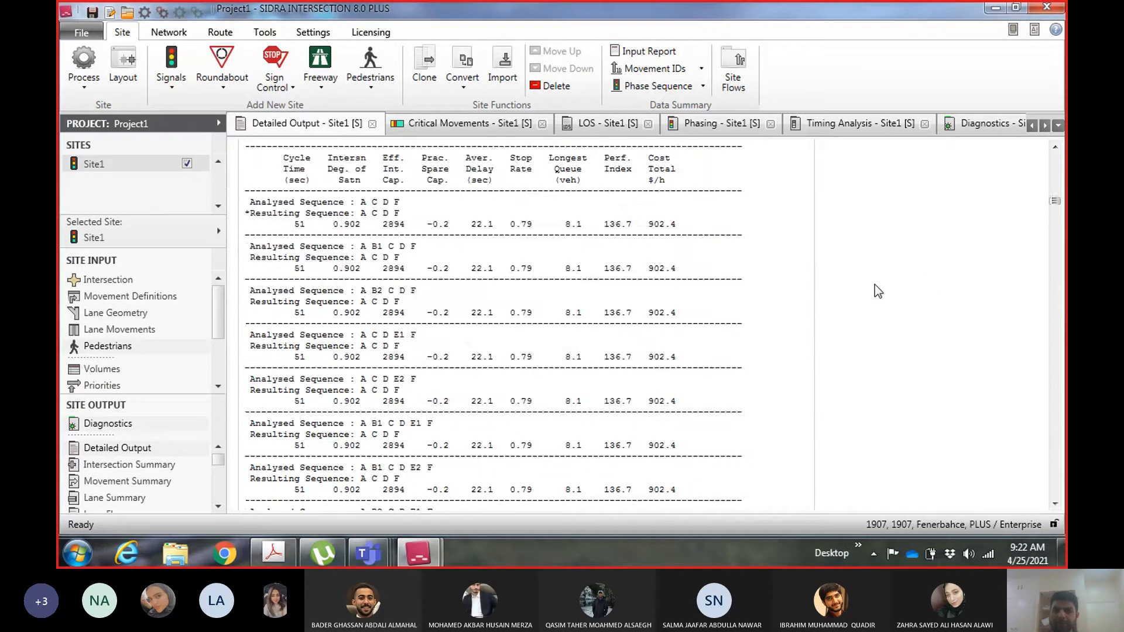
pyautogui.scroll(-12, 871, 291)
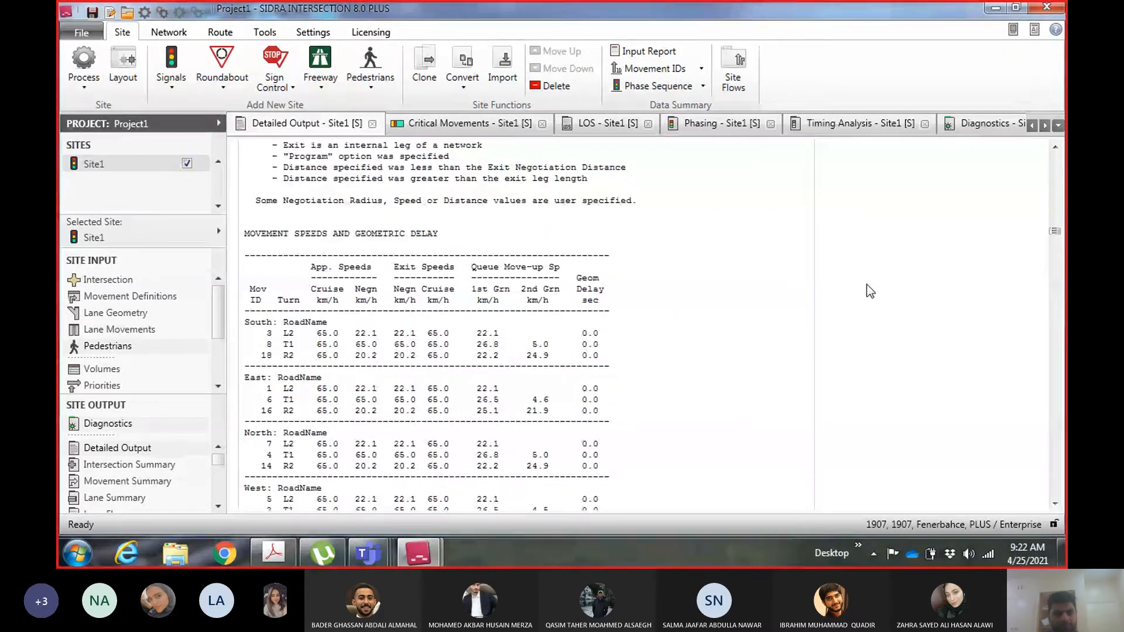
# Open Site1's Intersection Summary and review the hourly performance values for vehicles, pedestrians and persons
pyautogui.click(143, 466)
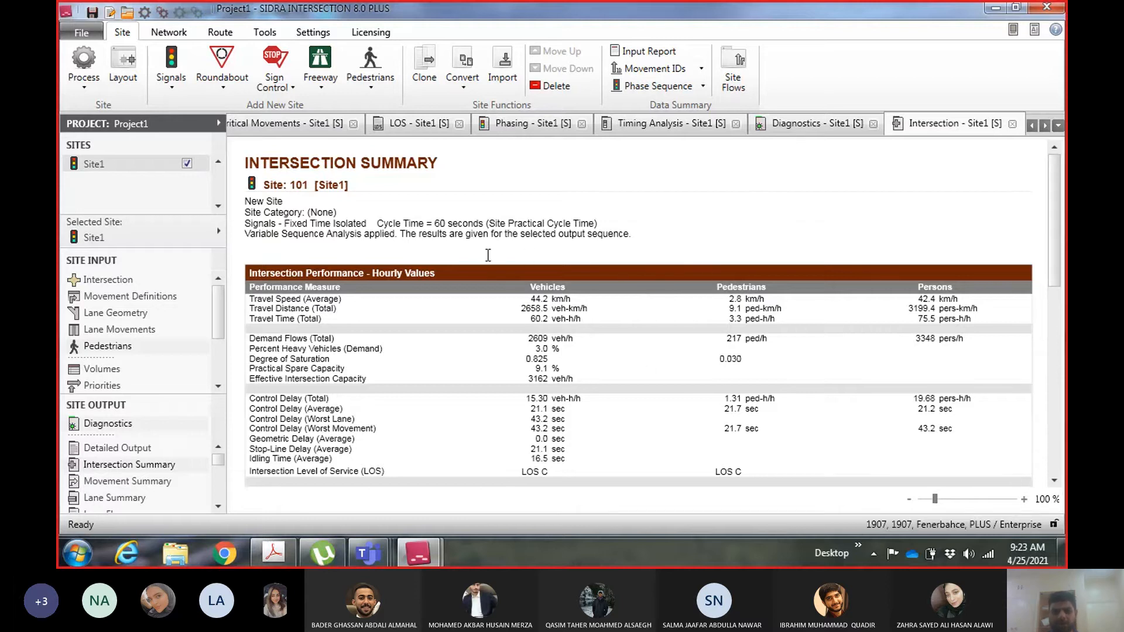
pyautogui.scroll(-8, 744, 234)
pyautogui.scroll(5, 745, 238)
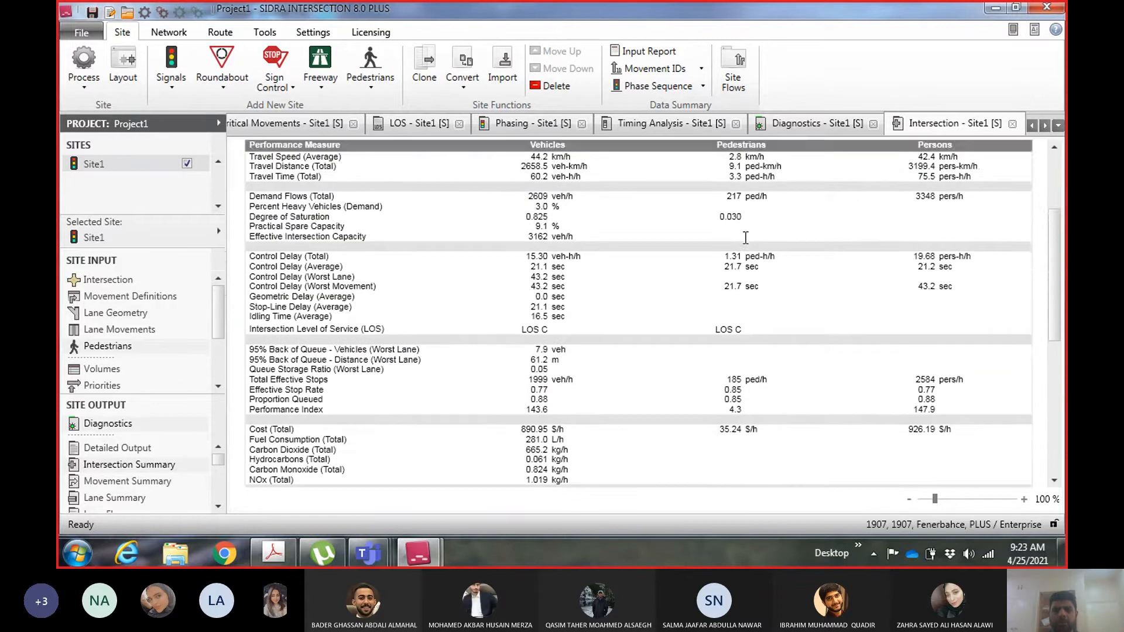
pyautogui.scroll(3, 746, 237)
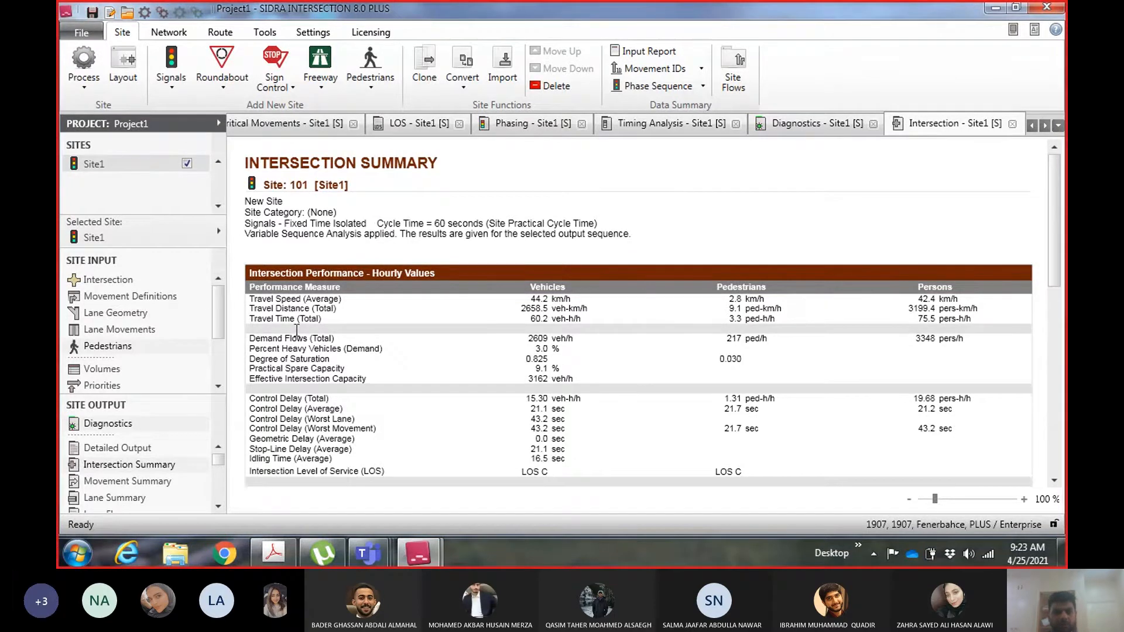
# Select the performance rows from Travel Speed to Practical Spare Capacity and view the commands available for them, including Copy
pyautogui.moveTo(262, 297); pyautogui.dragTo(785, 369)
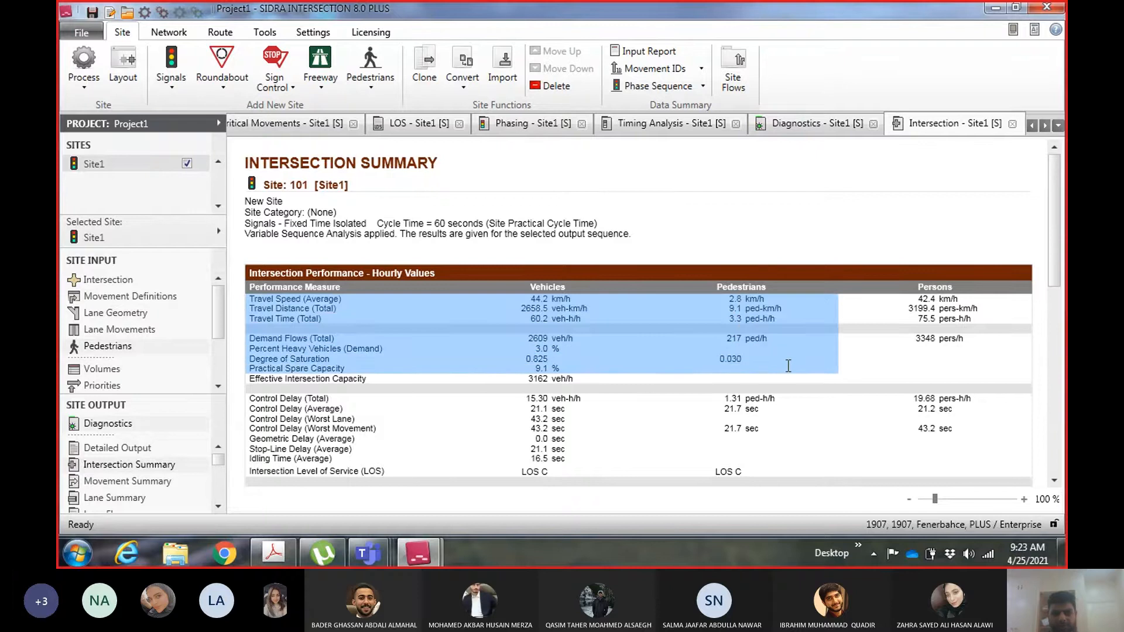
pyautogui.rightClick(362, 320)
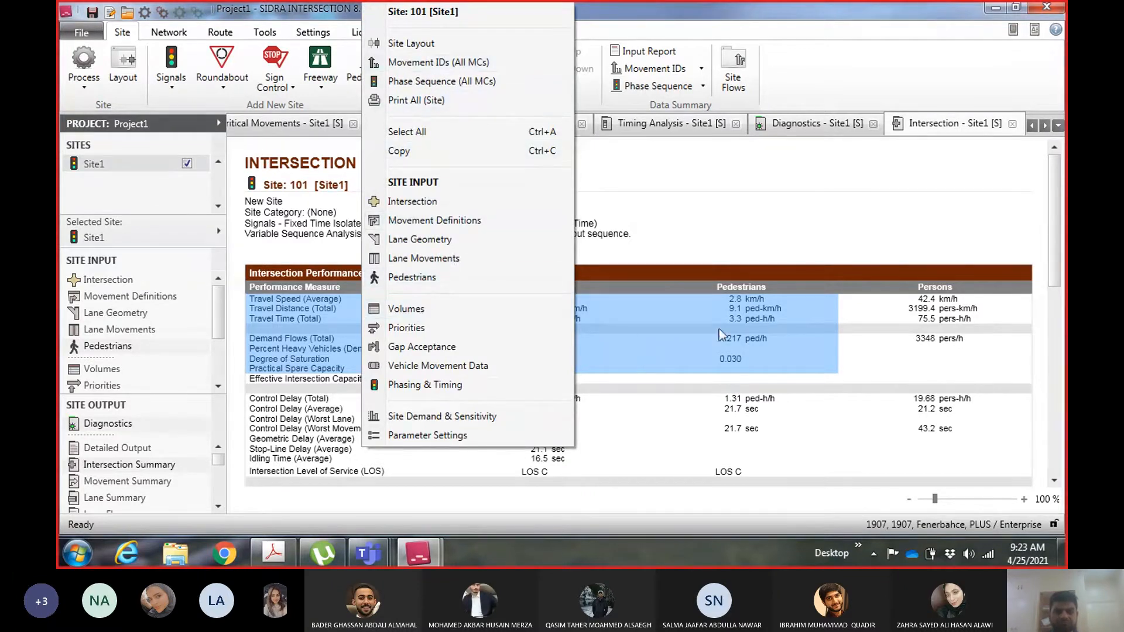
pyautogui.click(804, 184)
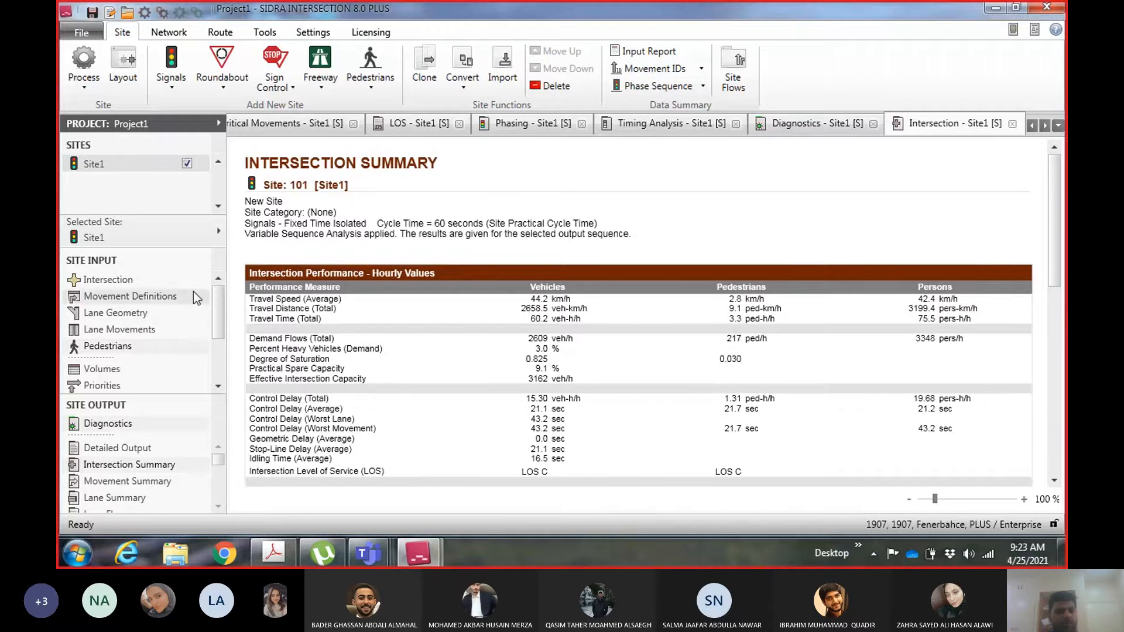
# Open the Intersection input for Site1 and examine its Site Name and Site Category fields
pyautogui.click(135, 284)
pyautogui.click(851, 8)
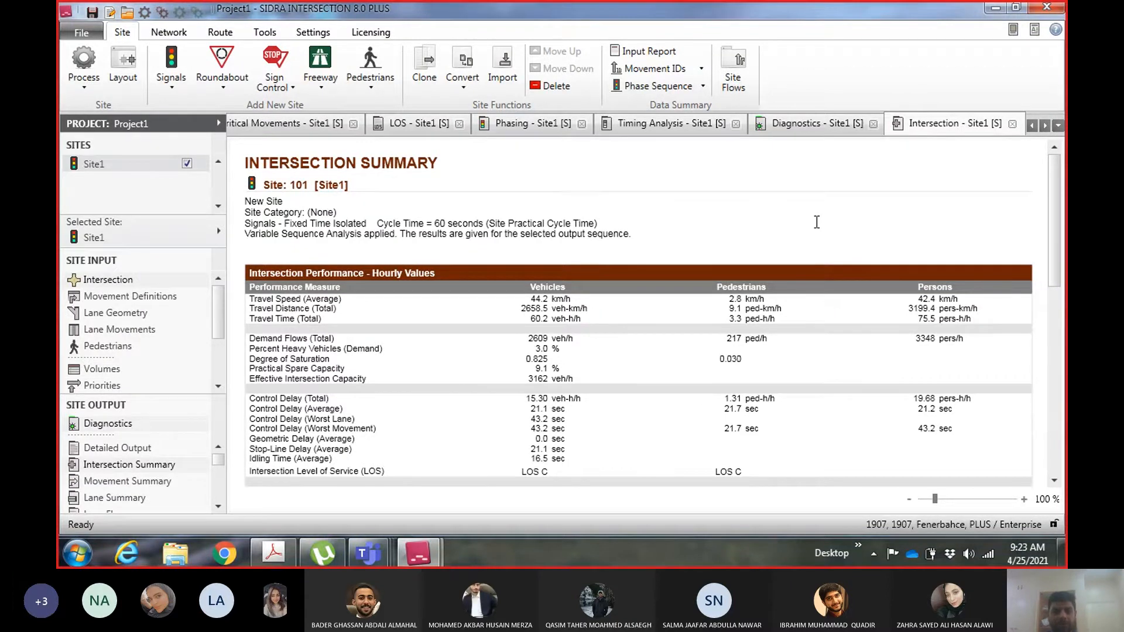
pyautogui.click(116, 280)
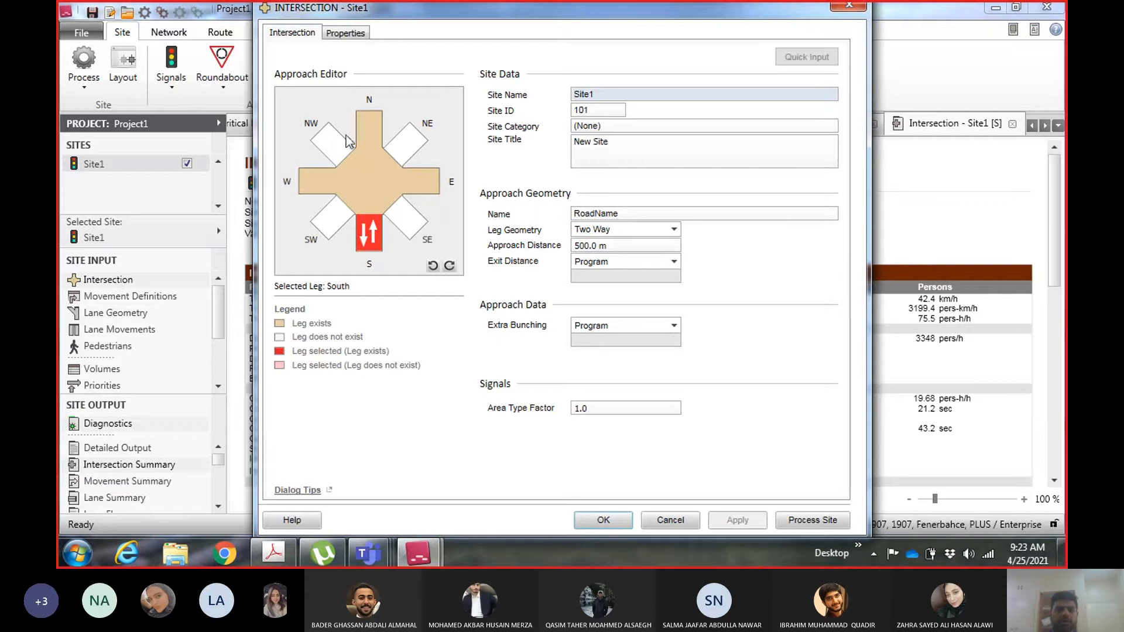
pyautogui.click(611, 91)
pyautogui.moveTo(592, 92); pyautogui.dragTo(572, 103)
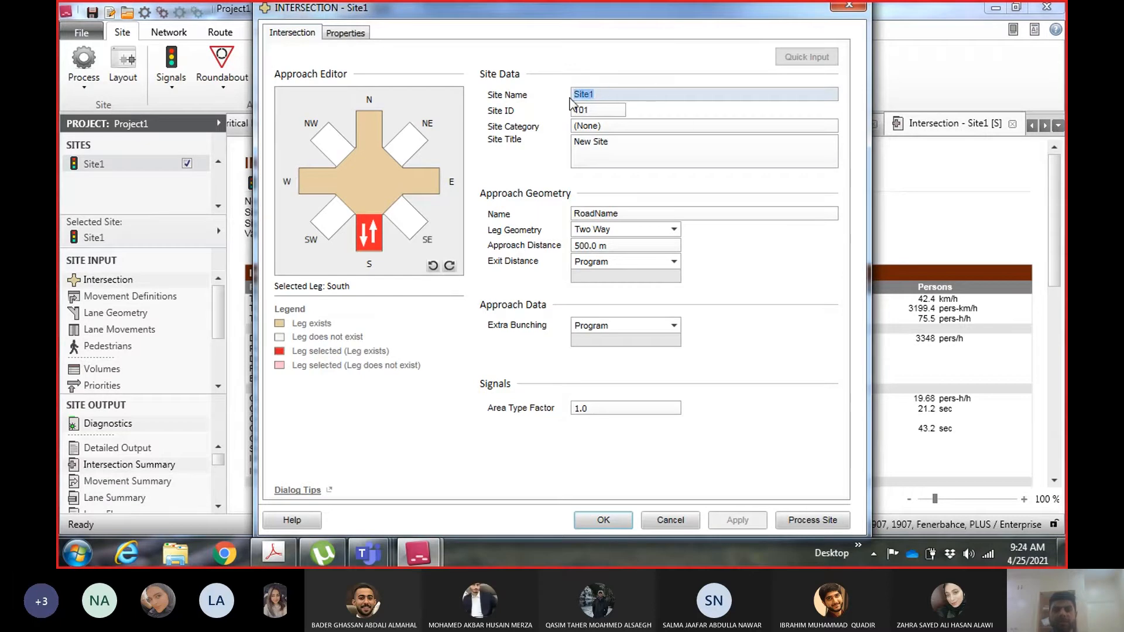
pyautogui.click(603, 94)
pyautogui.click(615, 124)
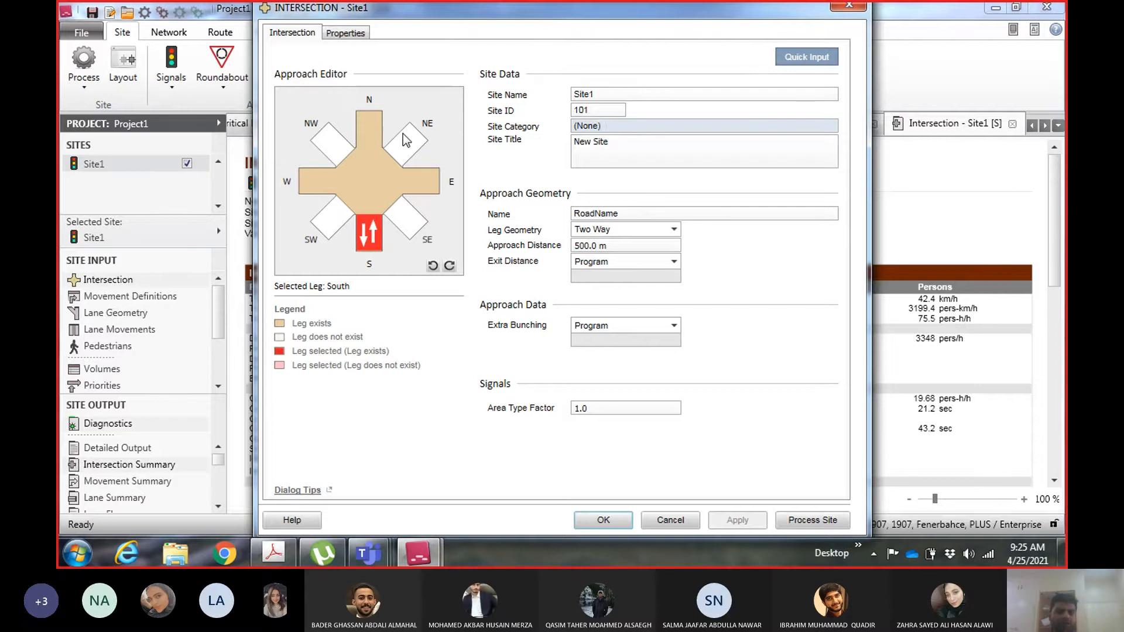
# Remove the north leg of the intersection by setting its leg geometry to No Leg
pyautogui.click(368, 125)
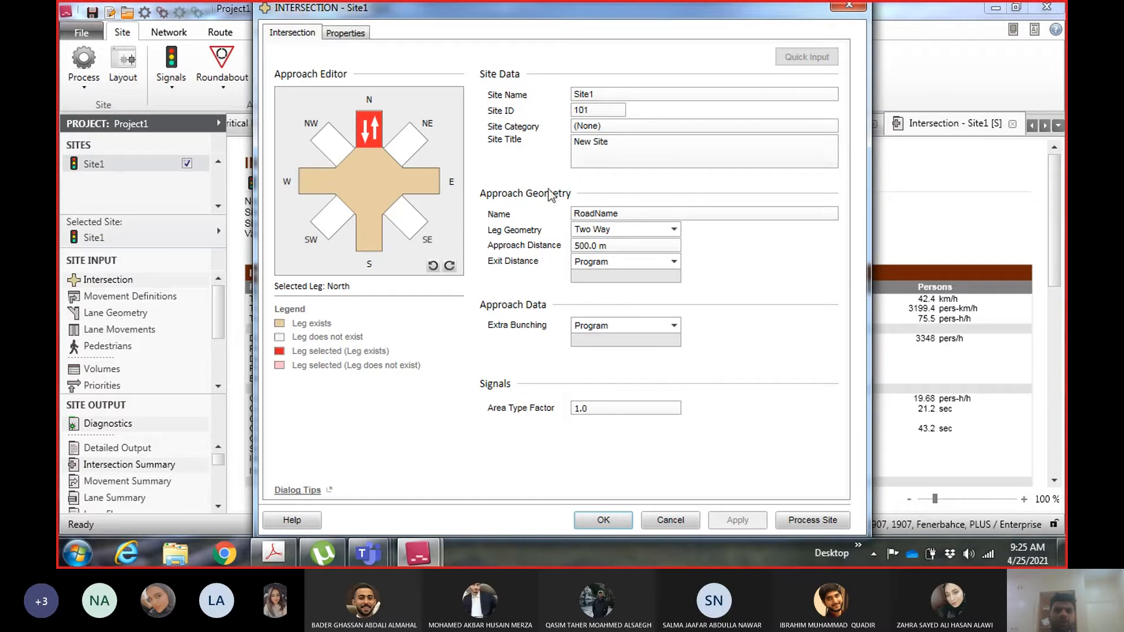
pyautogui.click(635, 230)
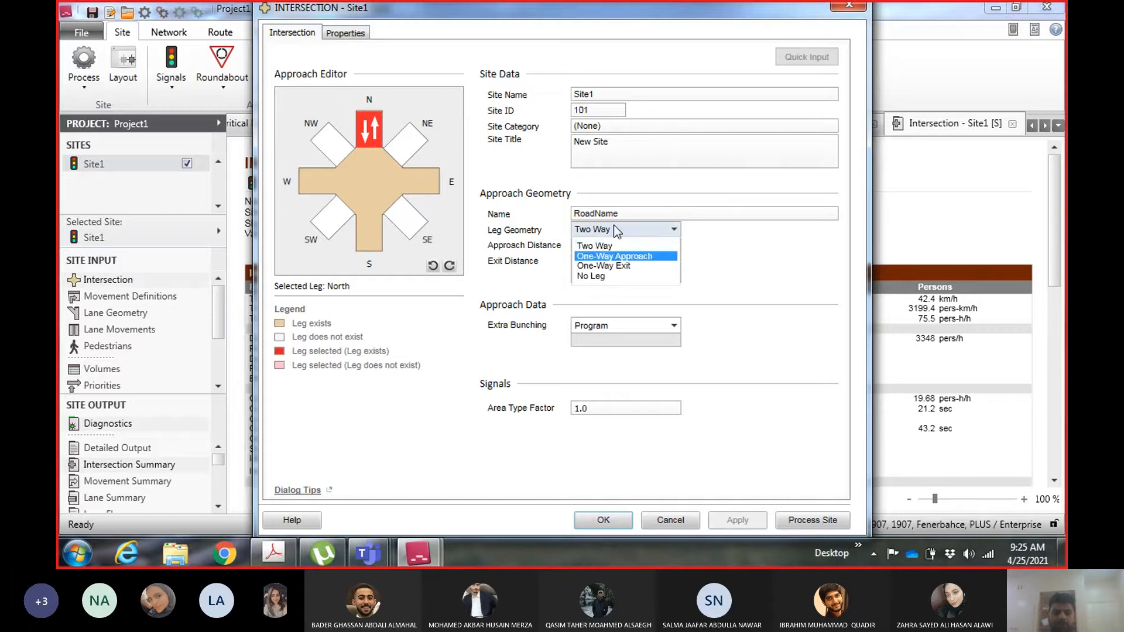
pyautogui.click(588, 276)
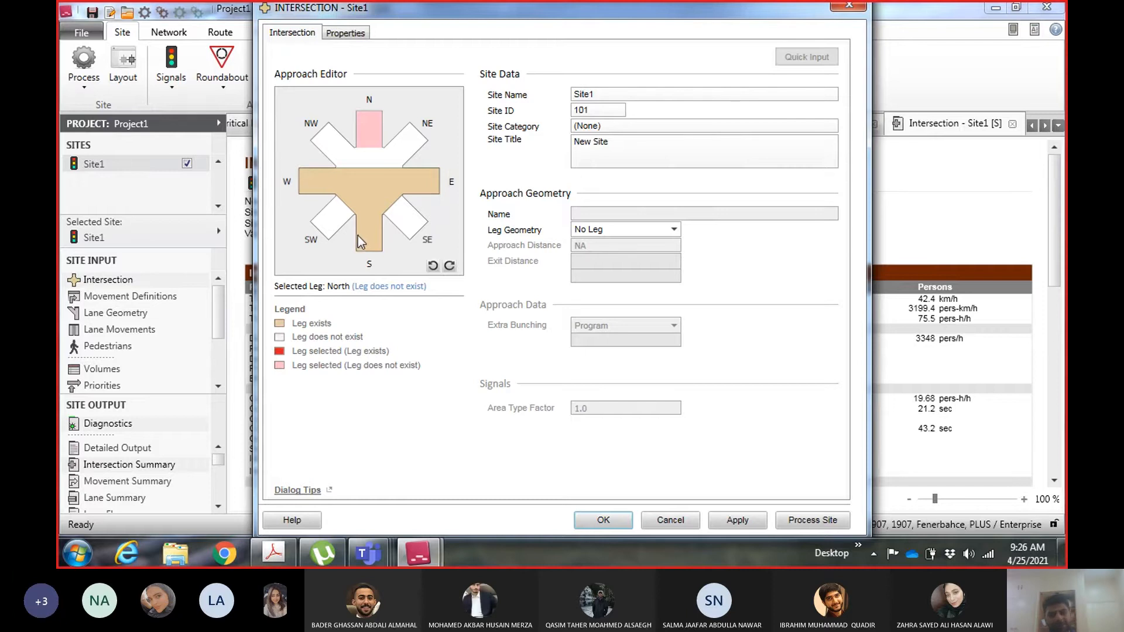
# Add a northeast leg to the intersection with Two Way leg geometry
pyautogui.click(434, 184)
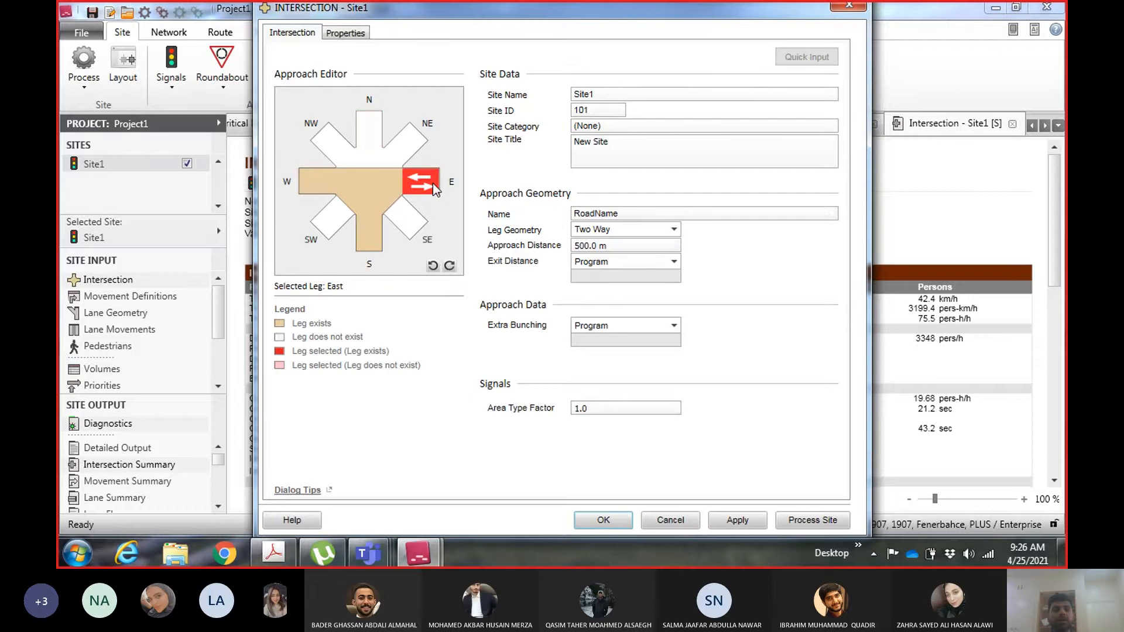
pyautogui.click(410, 144)
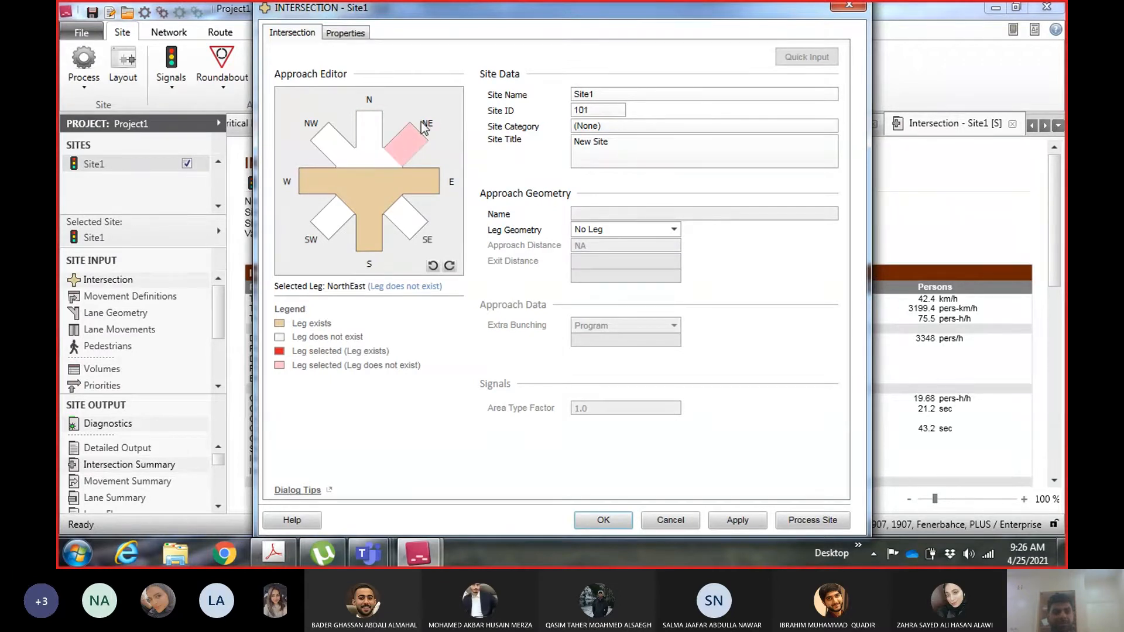
pyautogui.click(420, 179)
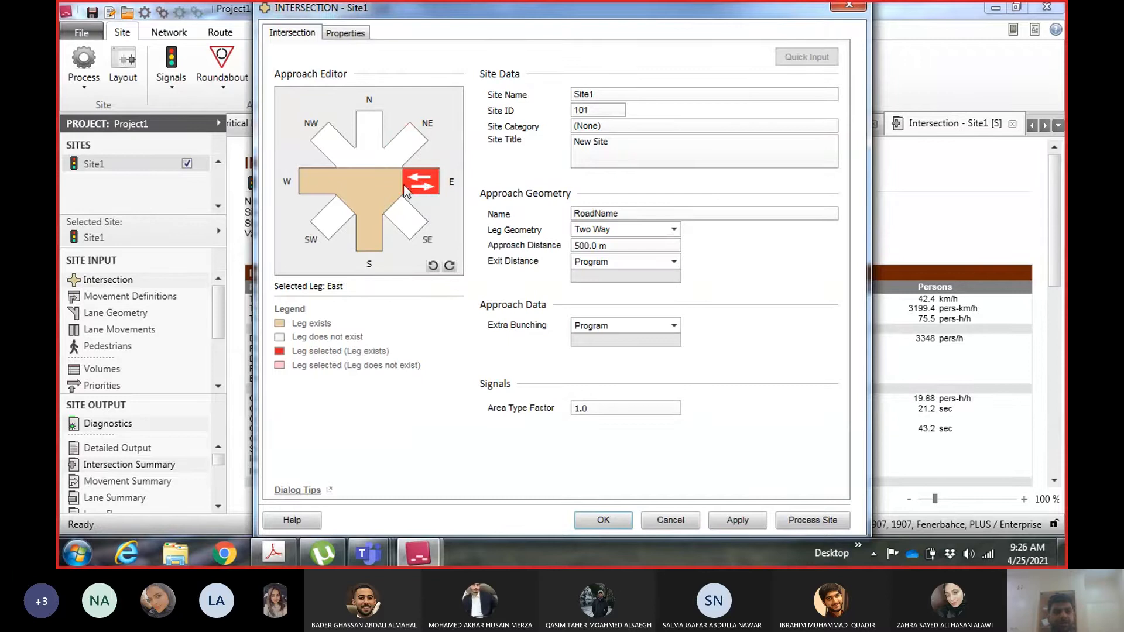
pyautogui.click(414, 146)
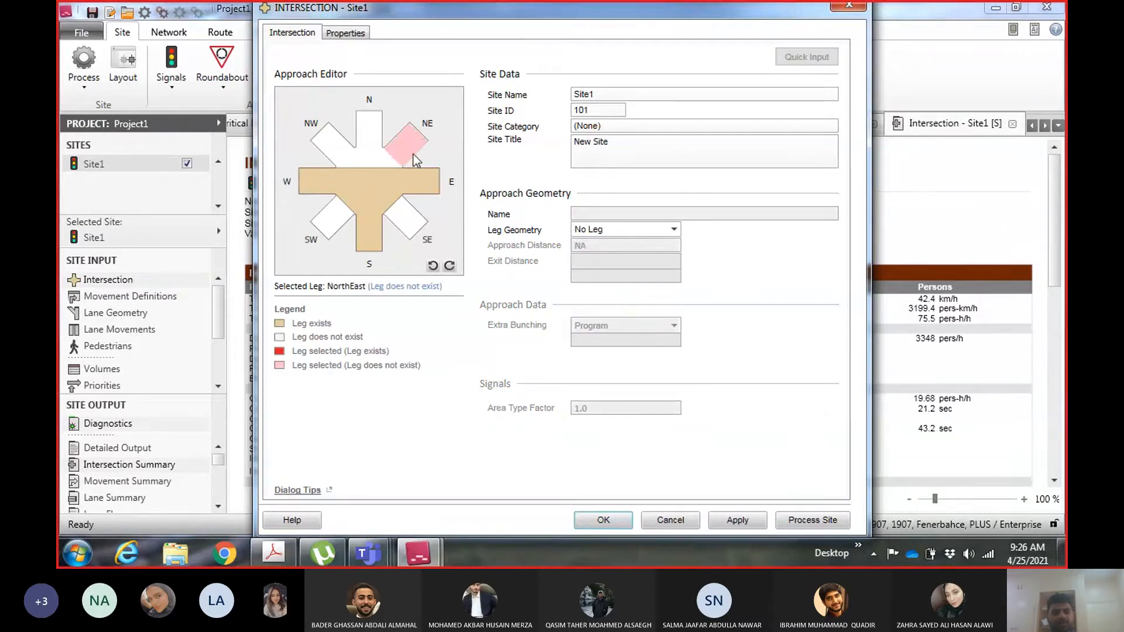
pyautogui.click(635, 228)
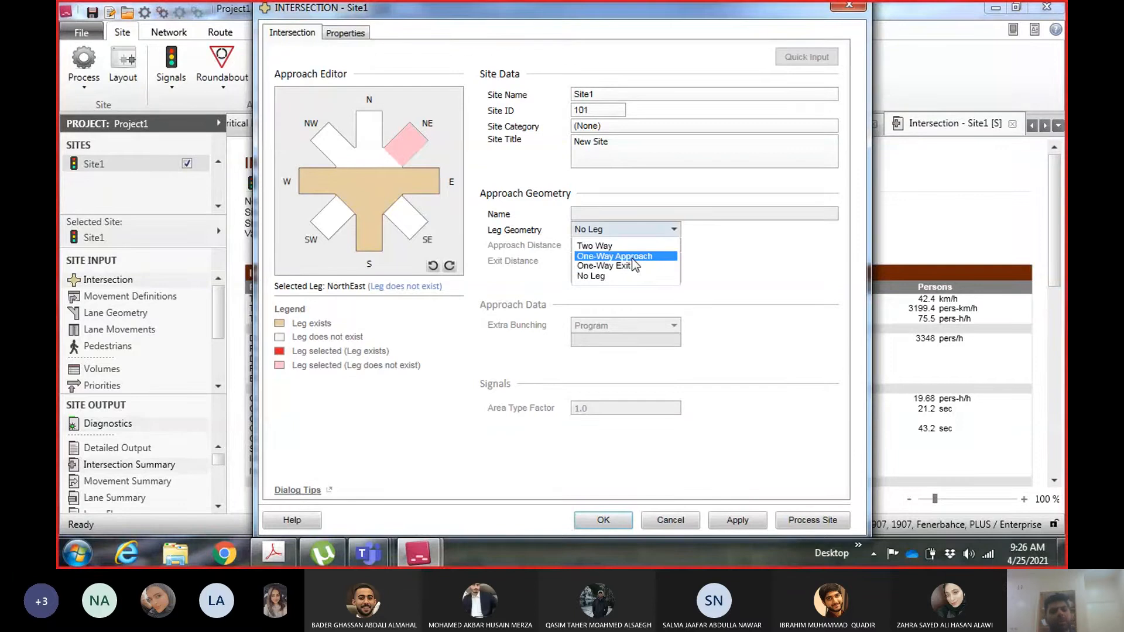
pyautogui.press('Up')
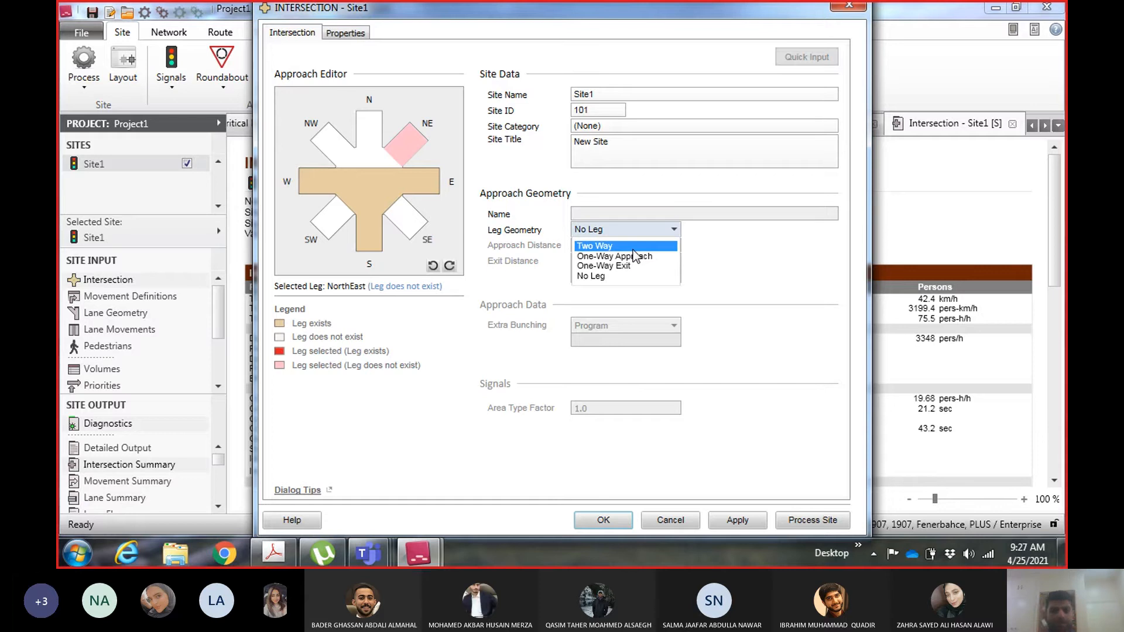
pyautogui.click(633, 250)
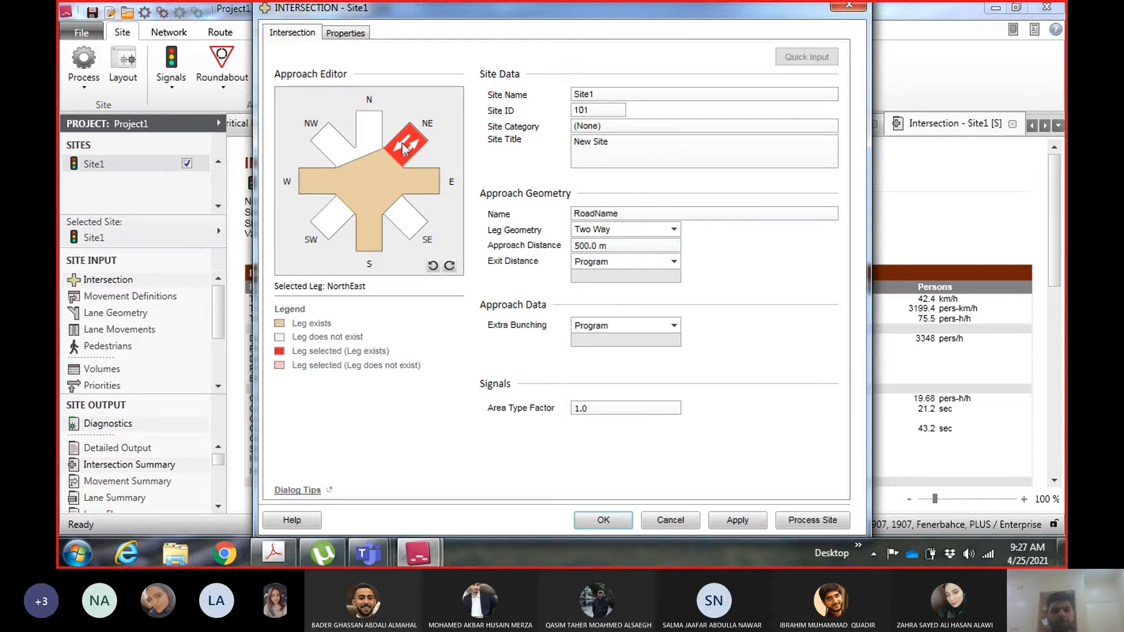
# Remove the east leg of the intersection by setting its leg geometry to No Leg
pyautogui.click(416, 185)
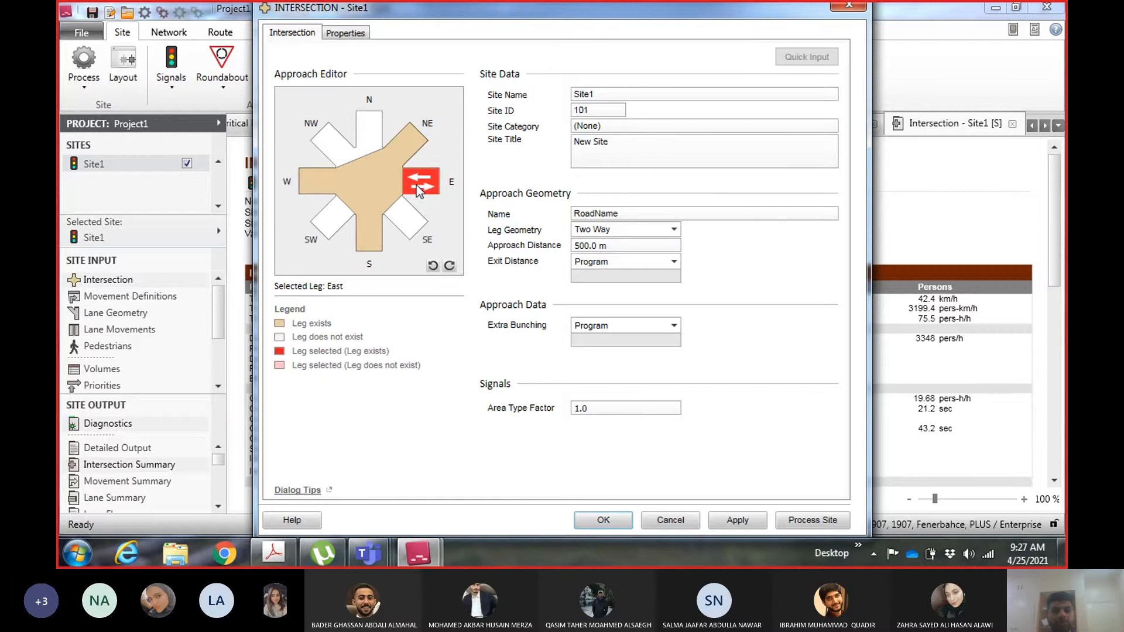
pyautogui.click(624, 229)
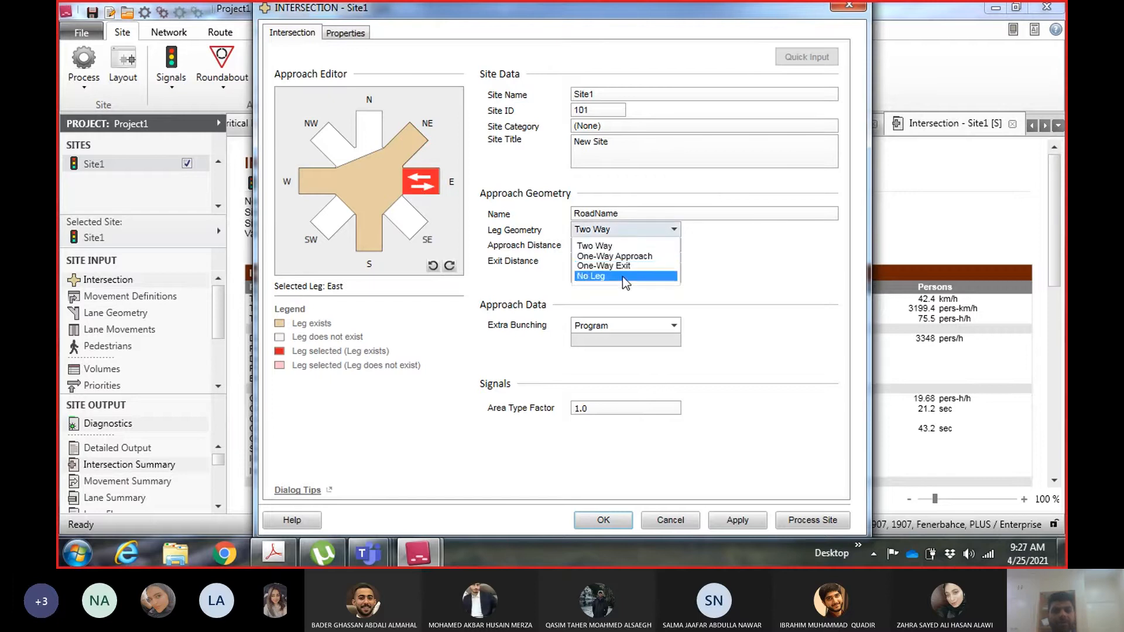
pyautogui.click(623, 276)
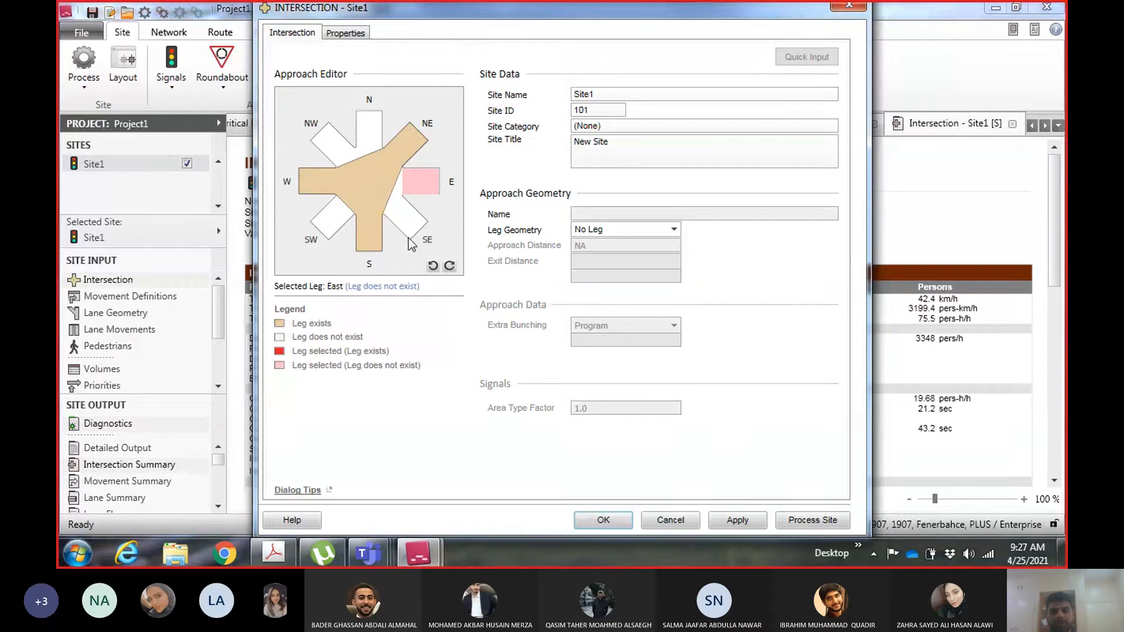
# Restore the east leg to Two Way and set the northeast leg's geometry to No Leg
pyautogui.click(642, 226)
pyautogui.click(634, 244)
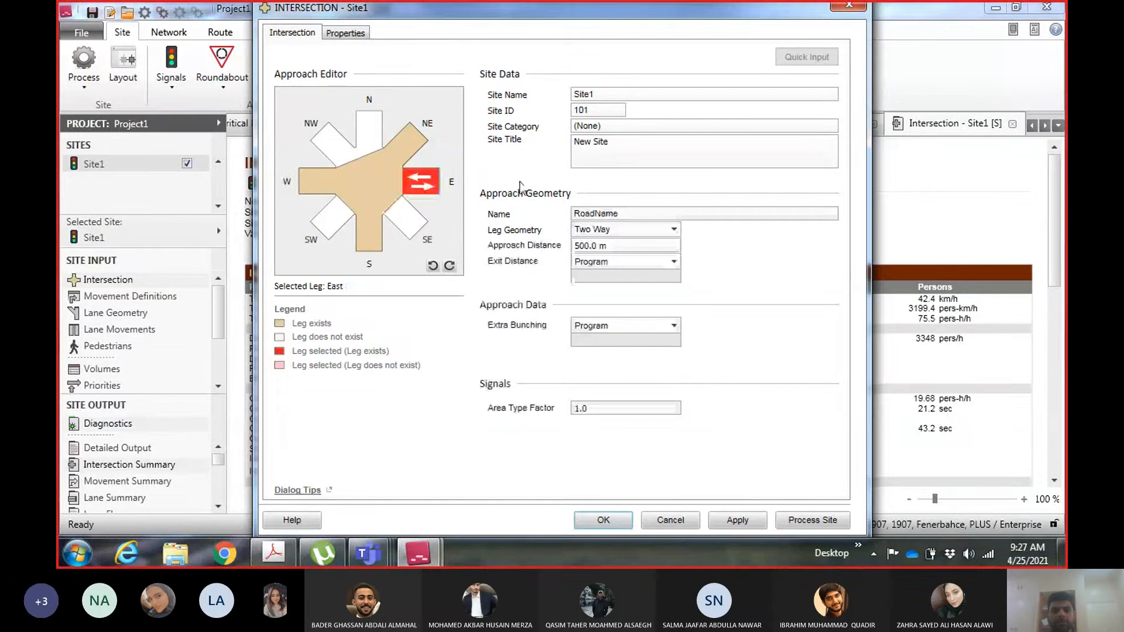
pyautogui.click(412, 142)
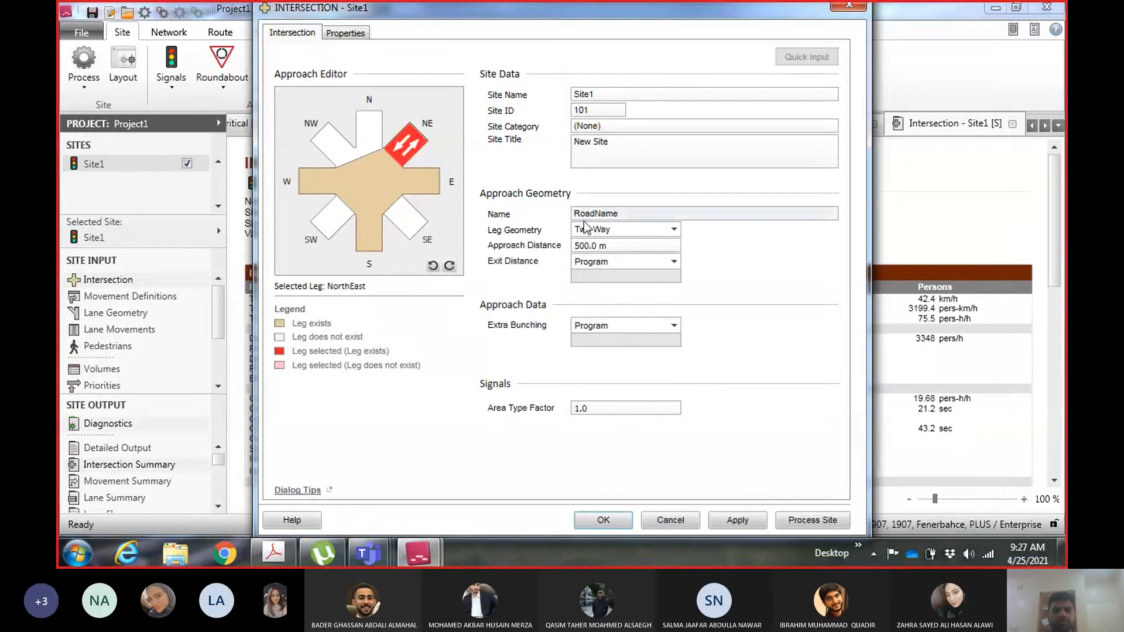
pyautogui.click(644, 229)
pyautogui.click(644, 277)
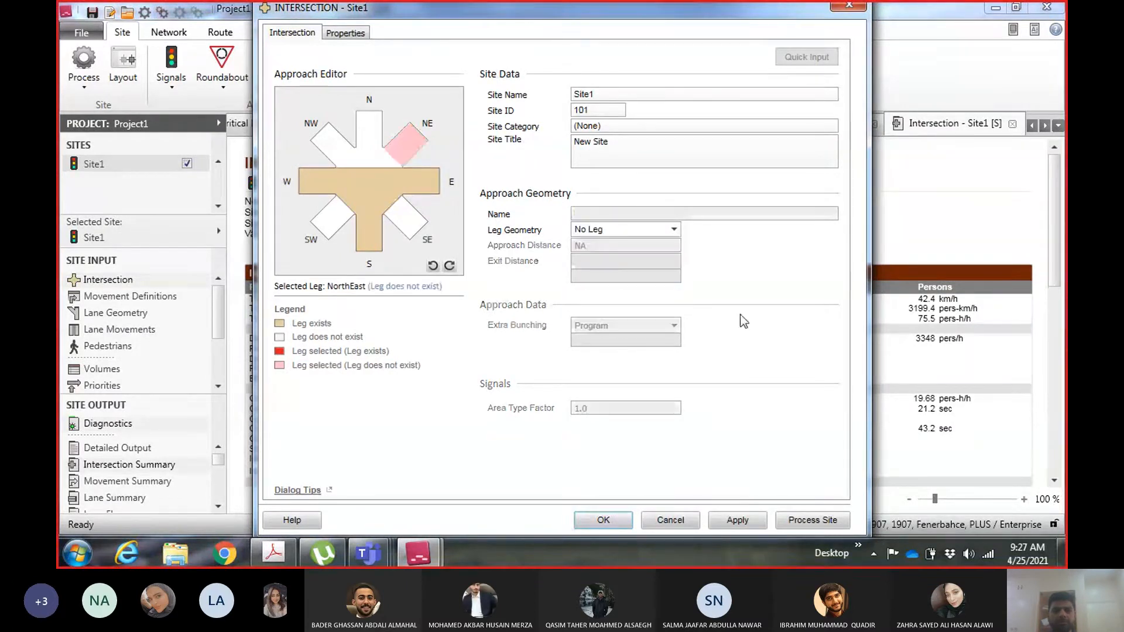
# Select the east leg and examine its road name field and the available Exit Distance options
pyautogui.click(410, 183)
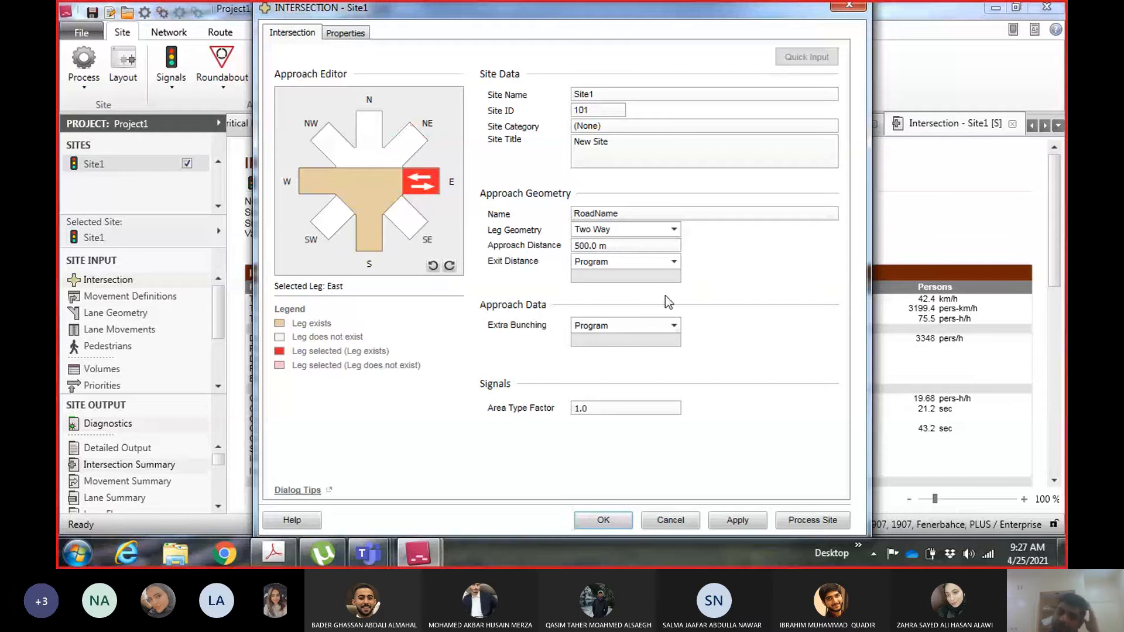
pyautogui.click(629, 209)
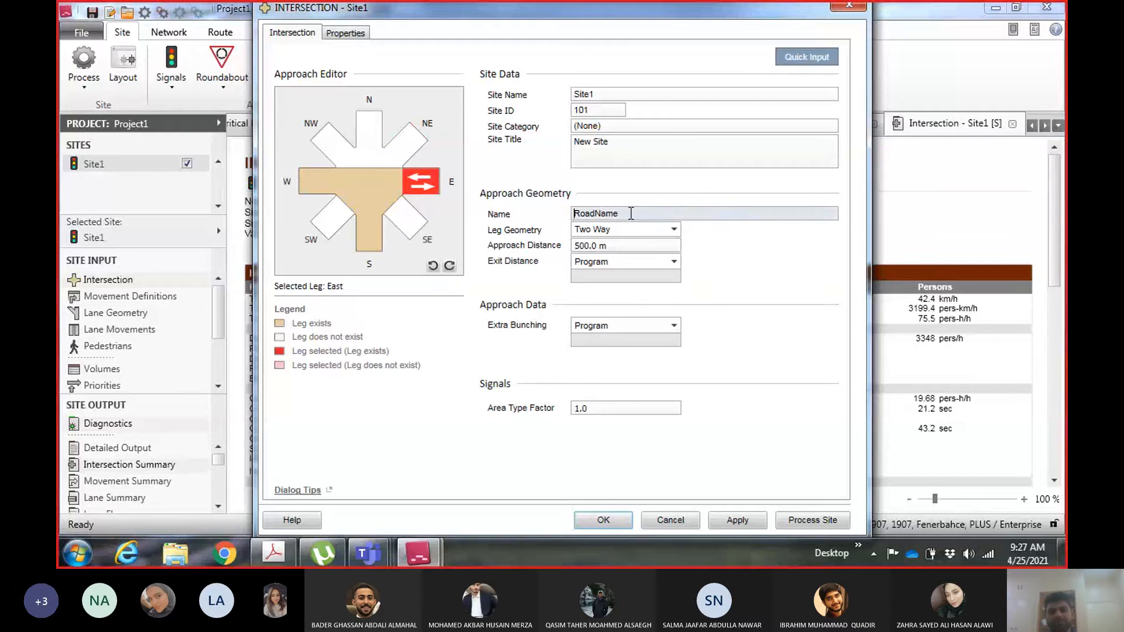
pyautogui.moveTo(625, 215); pyautogui.dragTo(542, 215)
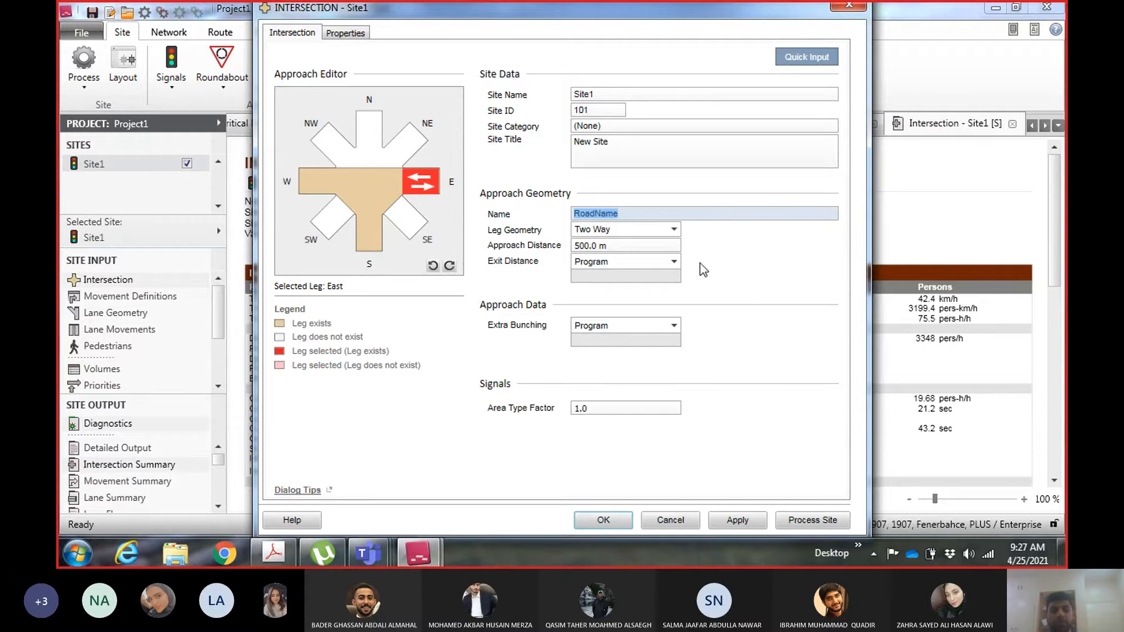
pyautogui.click(642, 265)
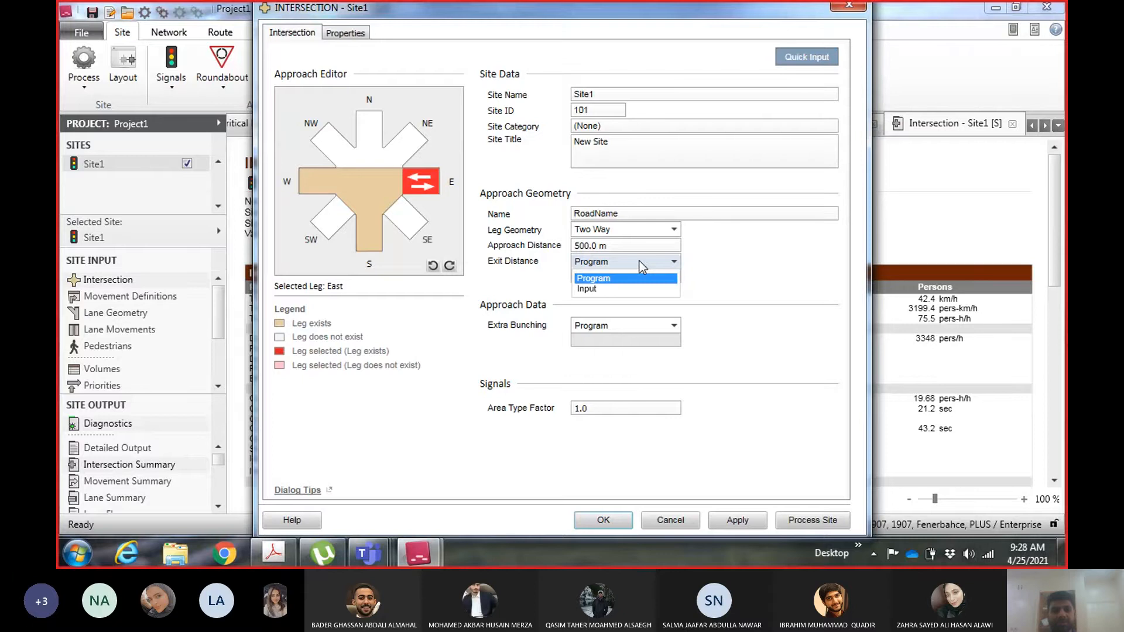
pyautogui.click(789, 238)
# Open the class notebook window in Microsoft Teams, and return to the Site1 Intersection dialog in SIDRA INTERSECTION
pyautogui.click(368, 553)
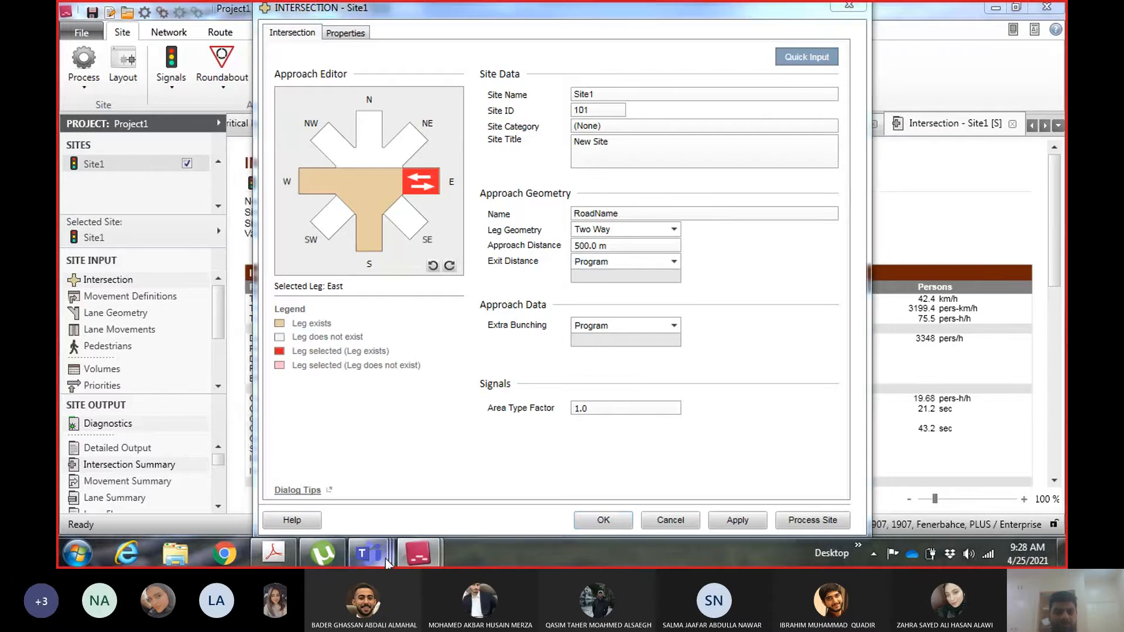
pyautogui.click(272, 465)
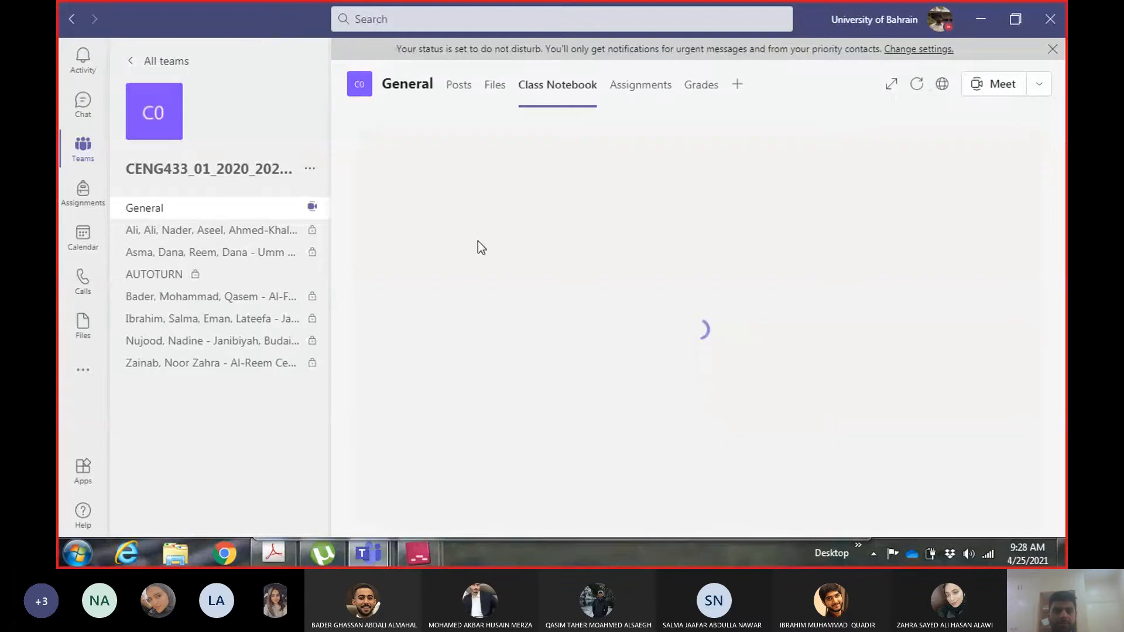
pyautogui.moveTo(418, 553)
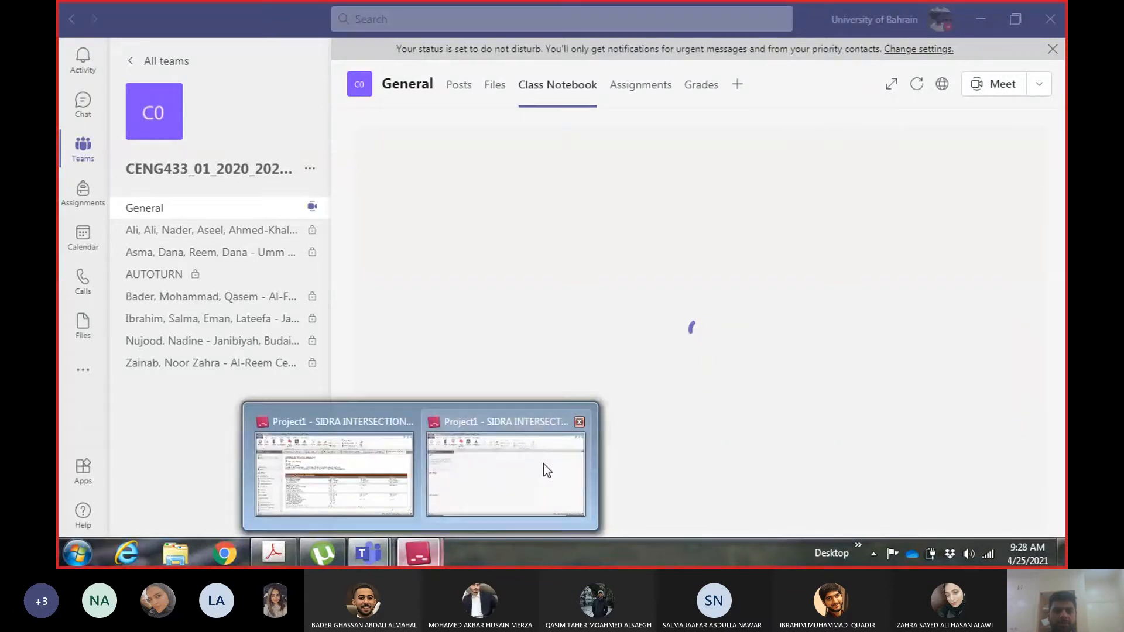
pyautogui.click(333, 483)
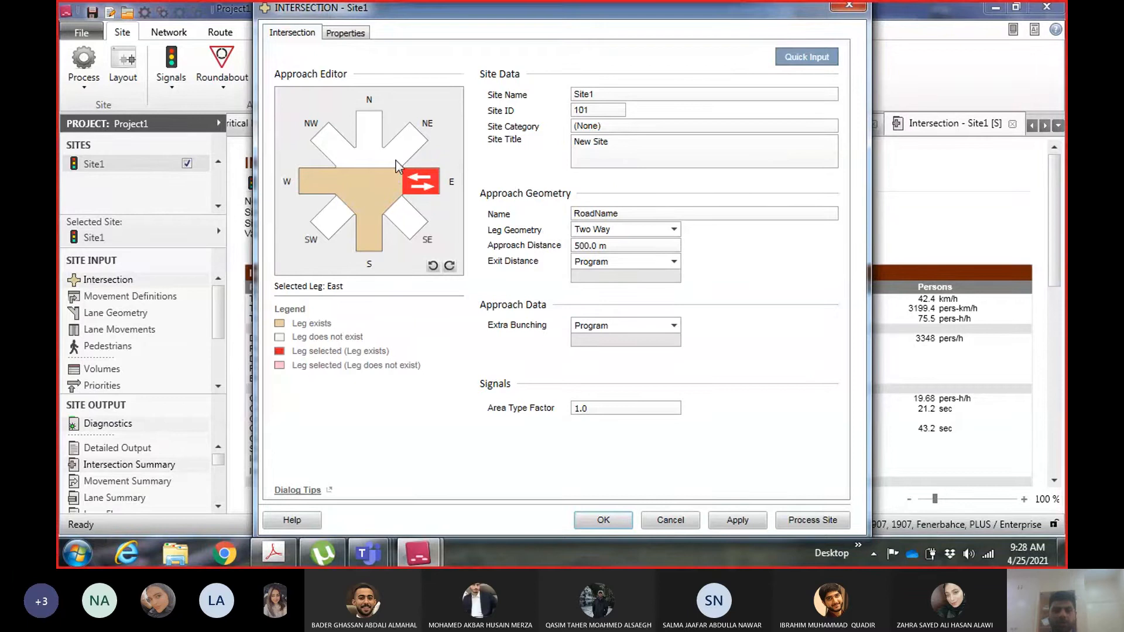
# Examine the available Leg Geometry options for the east leg without changing its Two Way setting
pyautogui.click(645, 233)
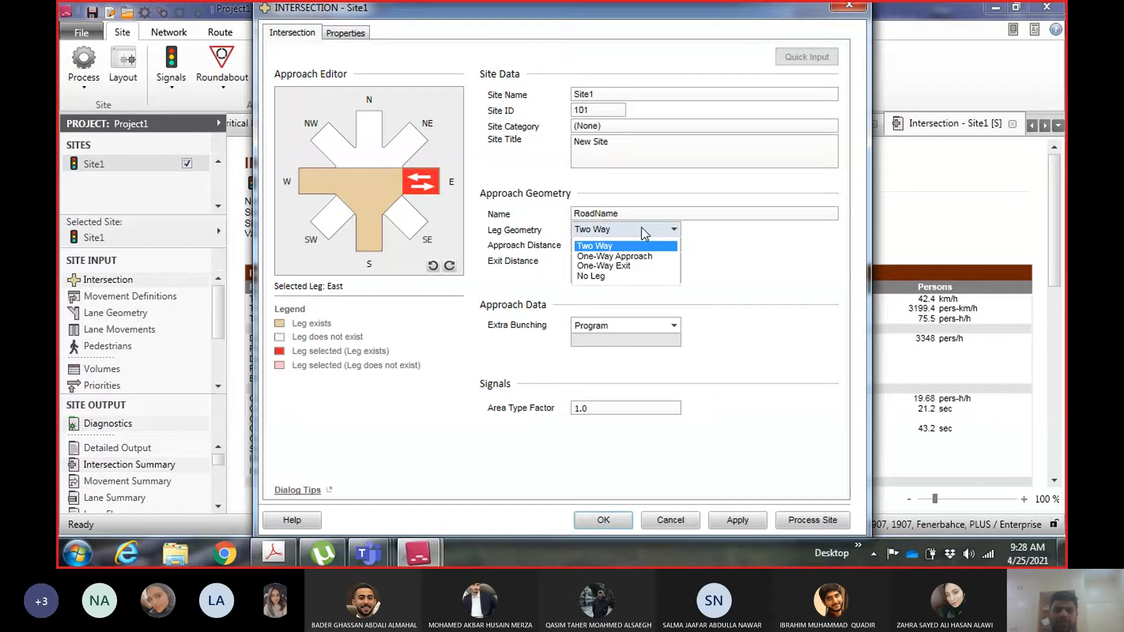
pyautogui.click(642, 228)
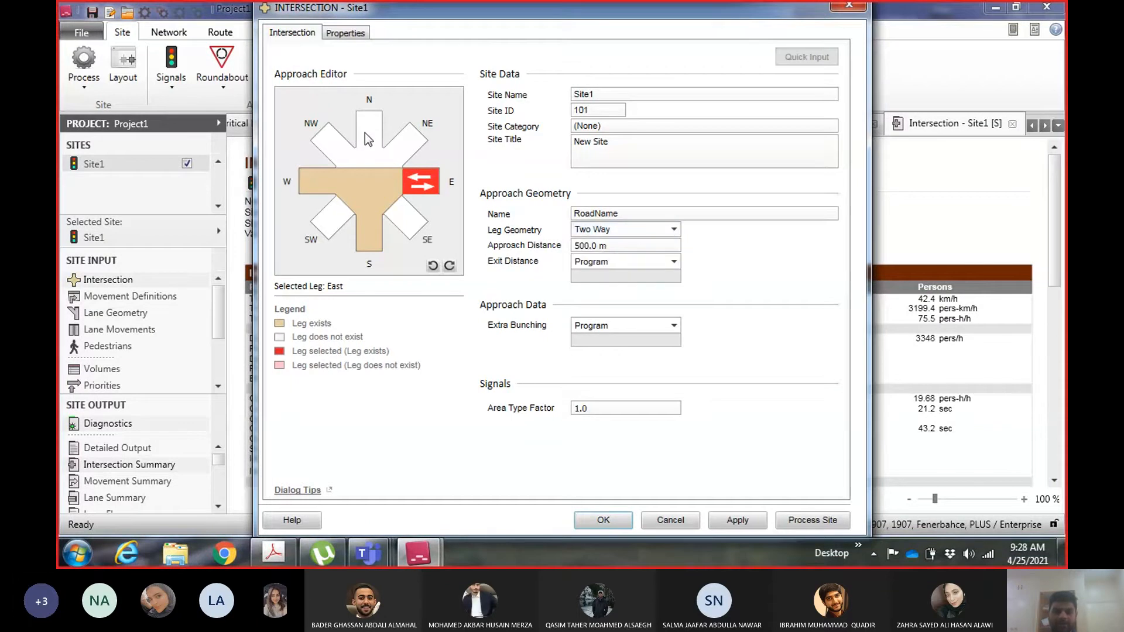
pyautogui.click(648, 230)
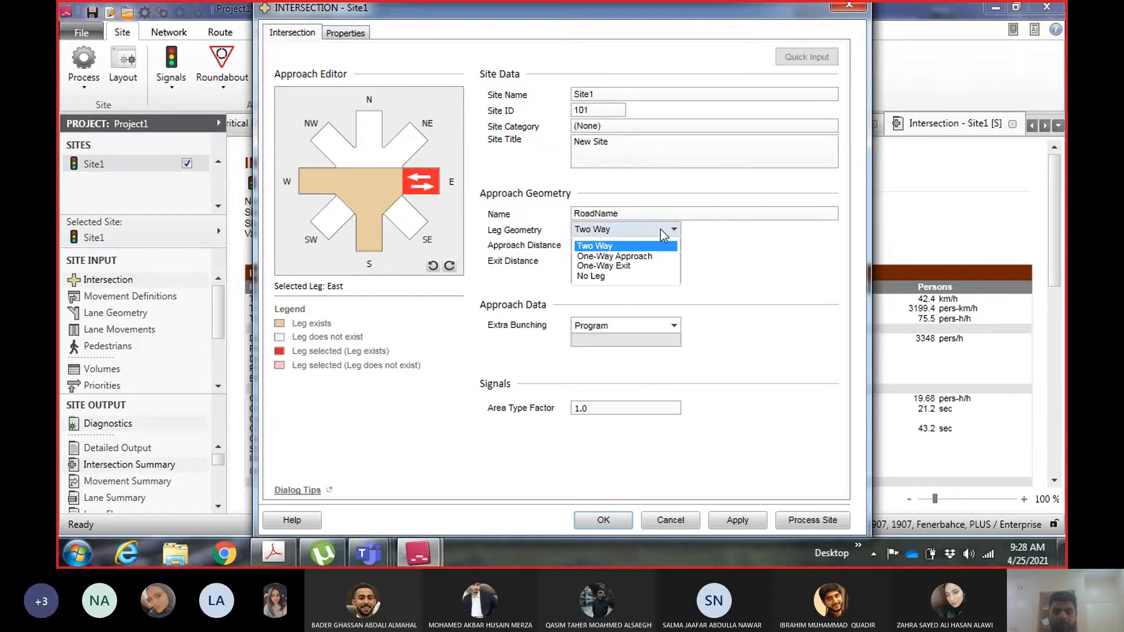
pyautogui.click(779, 282)
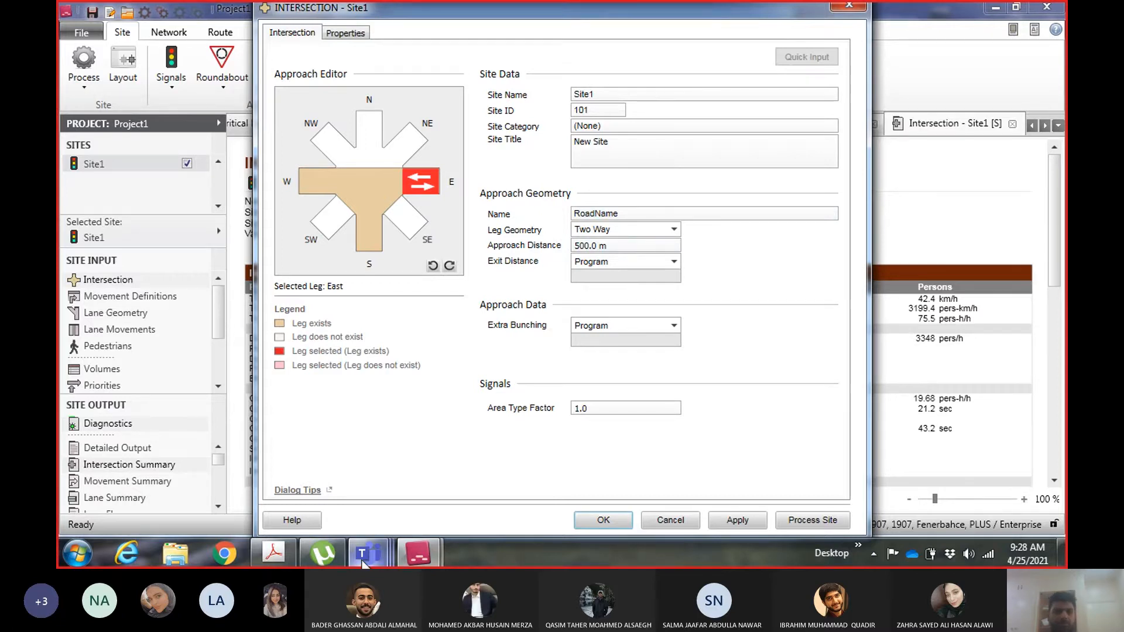
# Switch to the class notebook in Microsoft Teams and add a page titled "SIDRA Explanation" to the Welcome section
pyautogui.moveTo(363, 554)
pyautogui.click(220, 433)
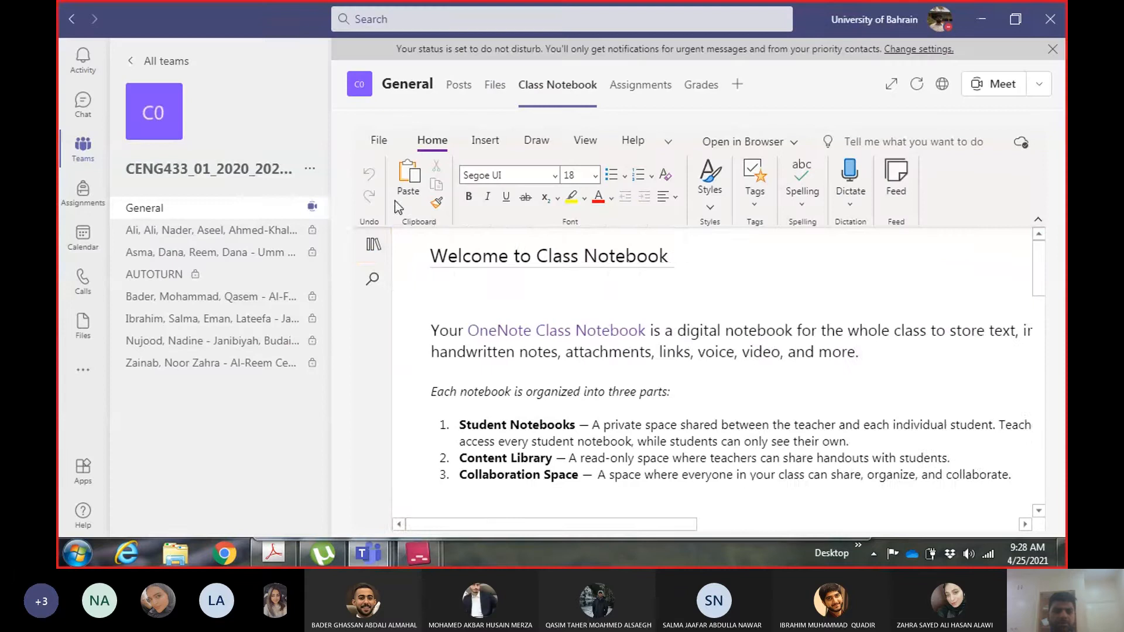
pyautogui.click(372, 245)
pyautogui.click(577, 517)
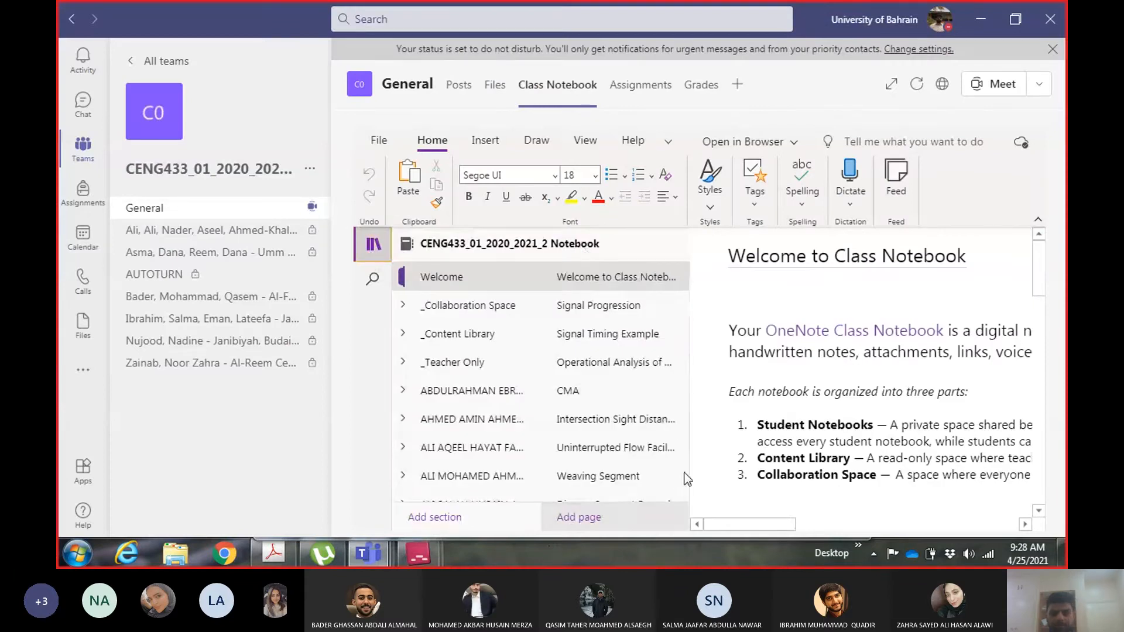
pyautogui.write('SIDRA')
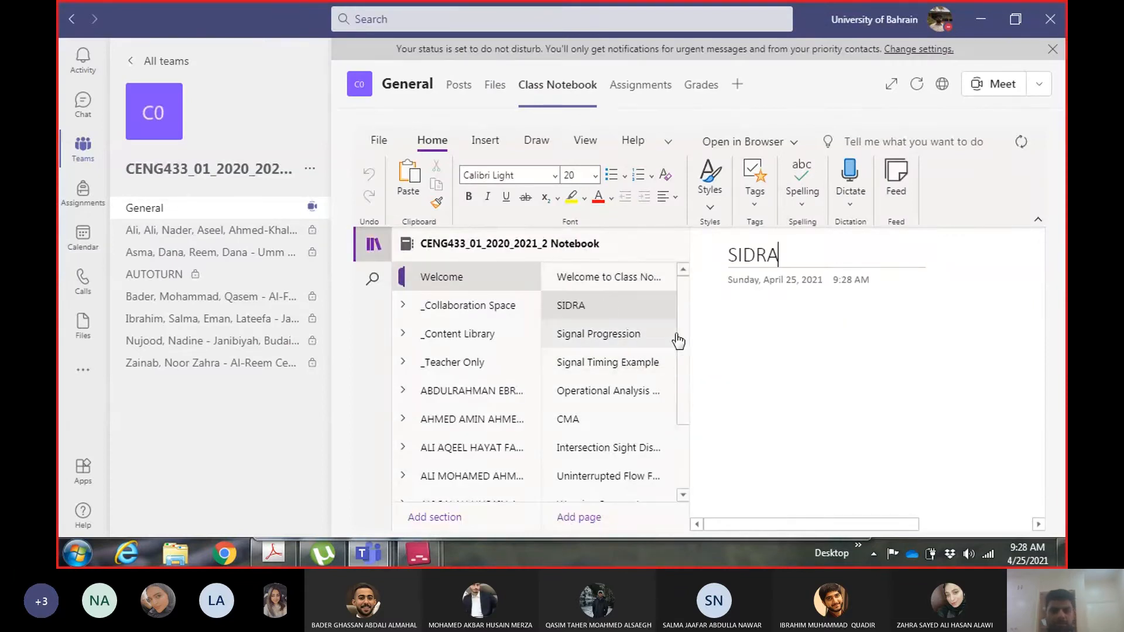
pyautogui.write(' Explanation')
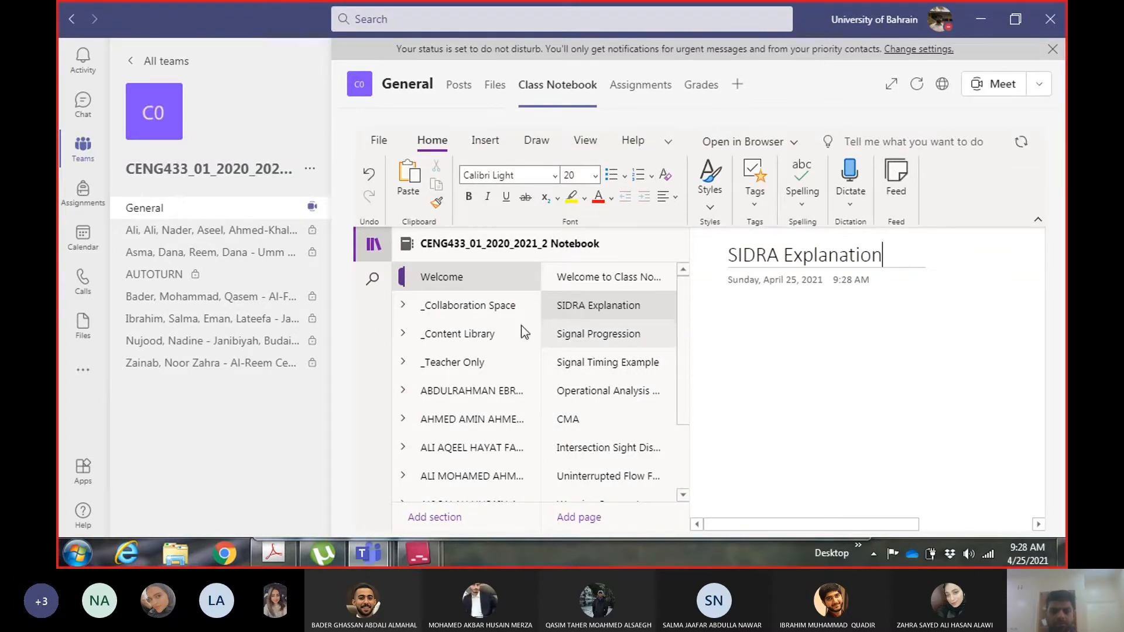
# Expand the notebook page view and sketch the outline of a four-leg intersection with the black pen below the title
pyautogui.click(372, 246)
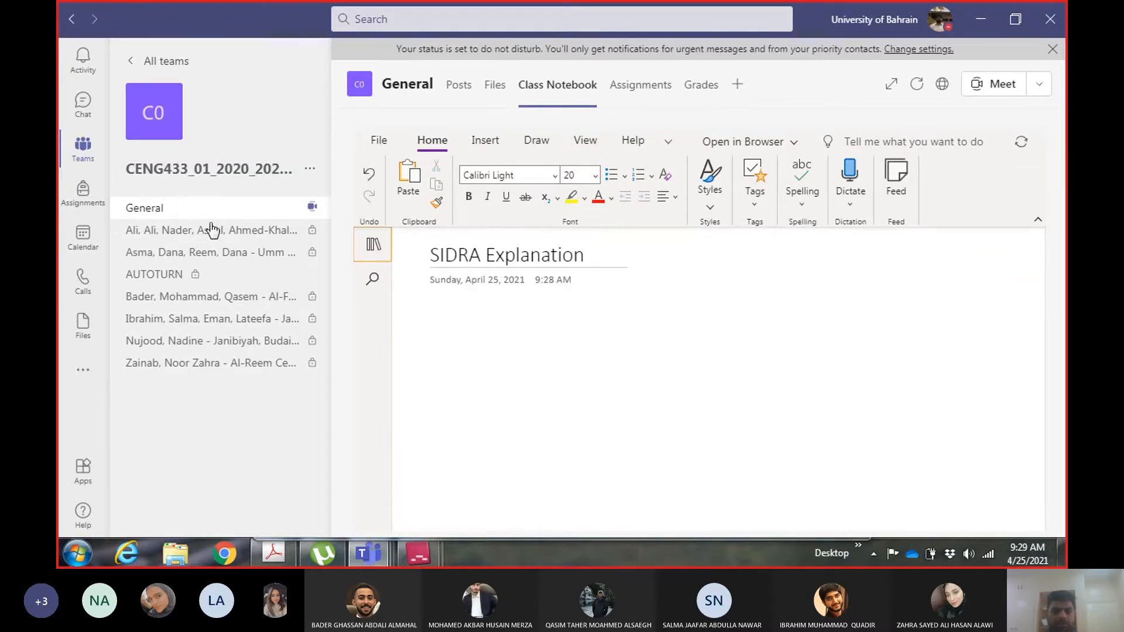
pyautogui.click(891, 84)
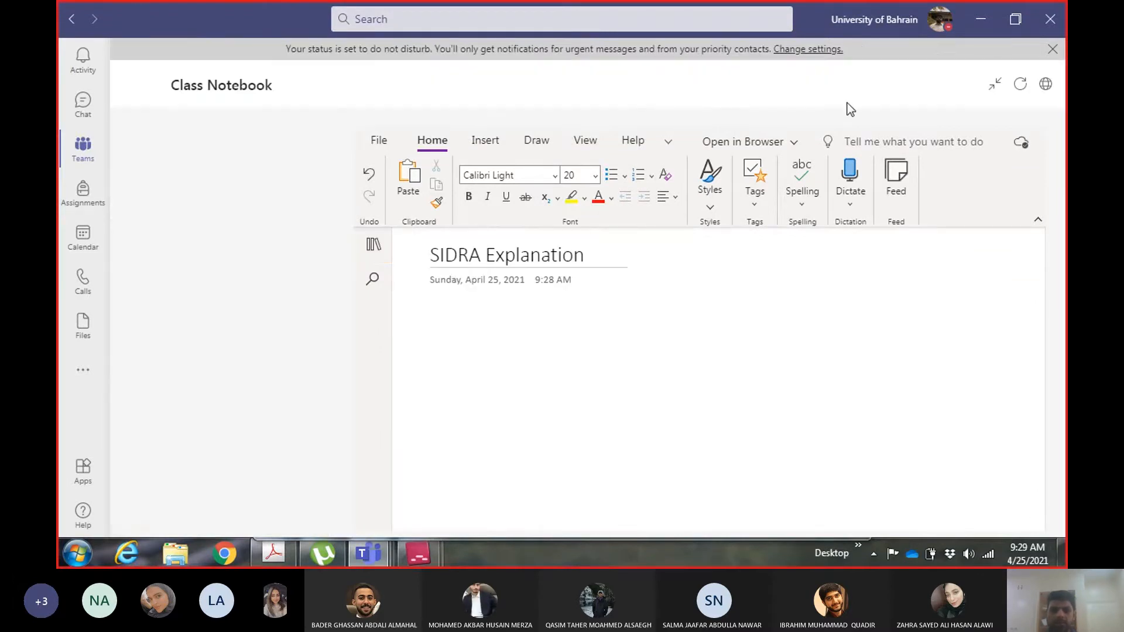
pyautogui.click(315, 140)
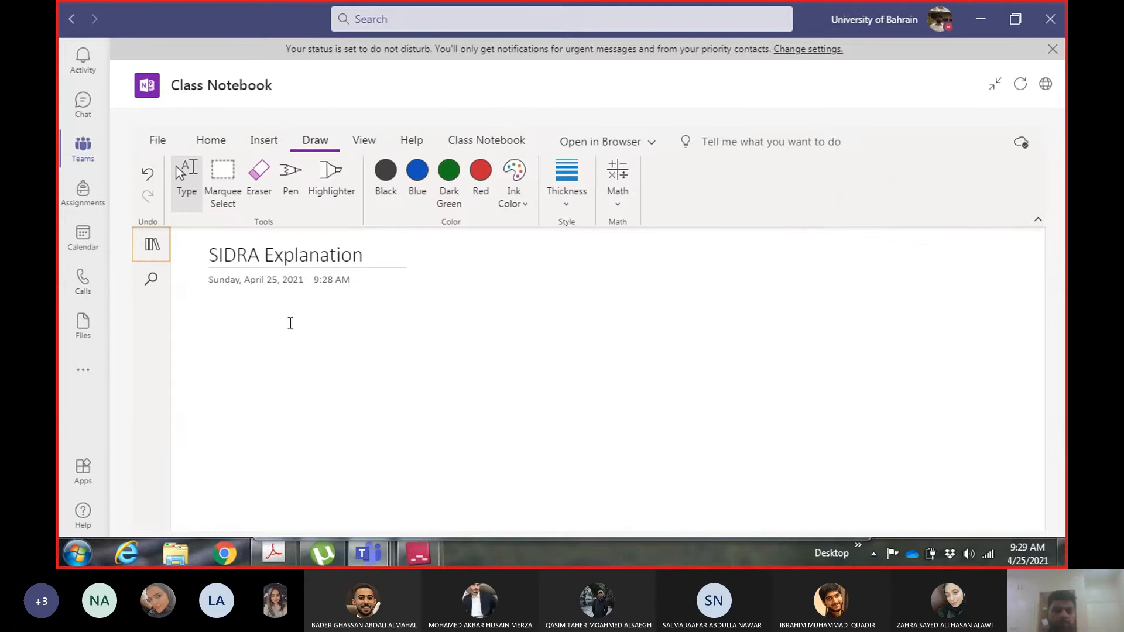
pyautogui.click(283, 179)
pyautogui.moveTo(324, 371); pyautogui.dragTo(307, 370)
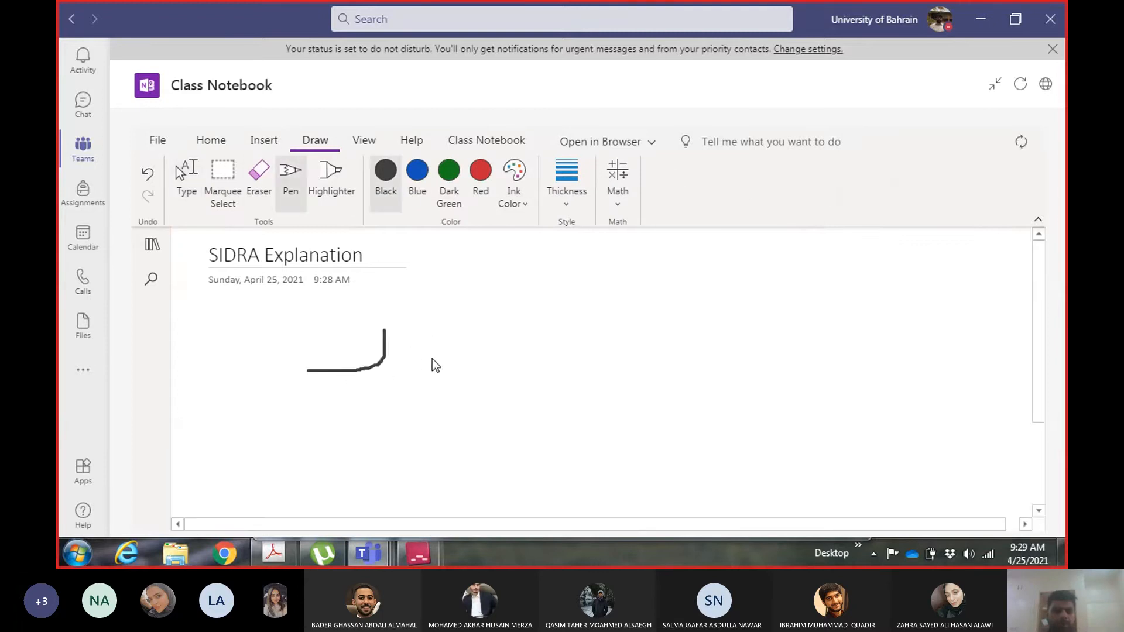
pyautogui.moveTo(429, 368); pyautogui.dragTo(523, 372)
pyautogui.moveTo(300, 401)
pyautogui.mouseDown()
pyautogui.moveTo(360, 409)
pyautogui.moveTo(362, 464)
pyautogui.moveTo(414, 475)
pyautogui.mouseUp()
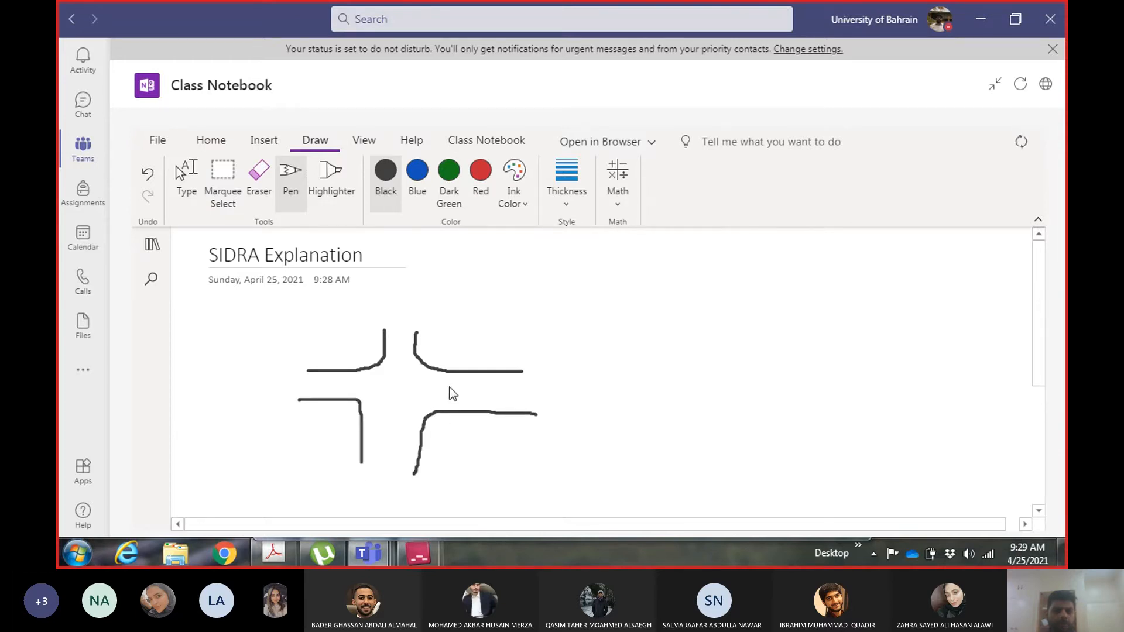
# Draw an eastbound travel arrow on the east leg, and sketch the upstream intersection to the west with a double-headed spacing arrow
pyautogui.moveTo(485, 375); pyautogui.dragTo(498, 384)
pyautogui.moveTo(236, 309)
pyautogui.mouseDown()
pyautogui.moveTo(248, 338)
pyautogui.moveTo(308, 371)
pyautogui.mouseUp()
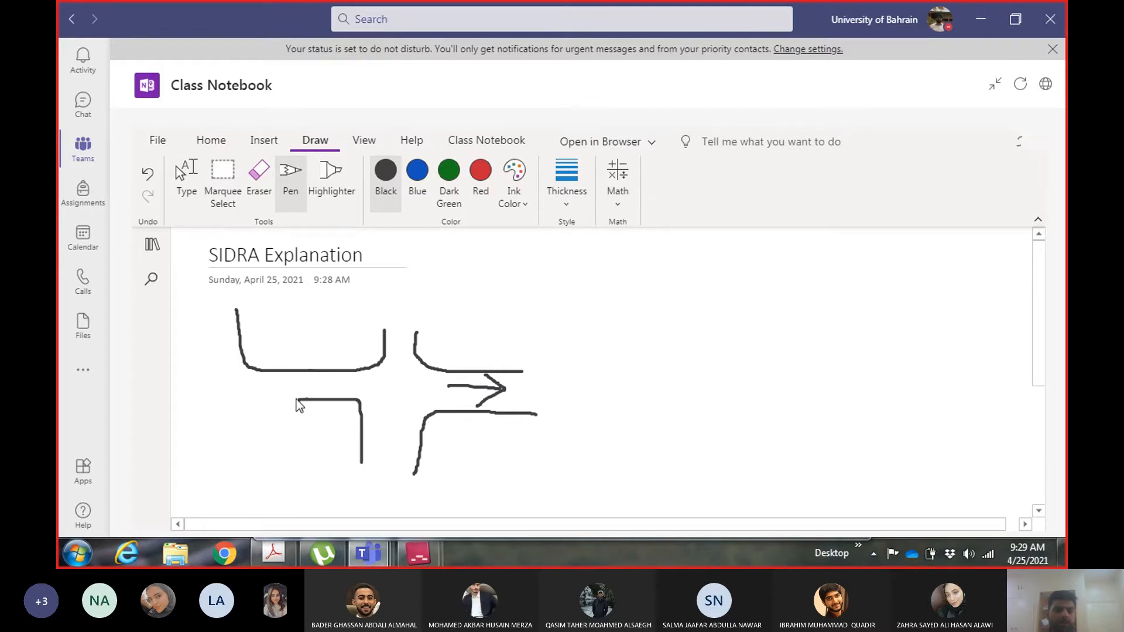
pyautogui.moveTo(264, 409)
pyautogui.mouseDown()
pyautogui.moveTo(247, 470)
pyautogui.moveTo(243, 436)
pyautogui.moveTo(364, 441)
pyautogui.mouseUp()
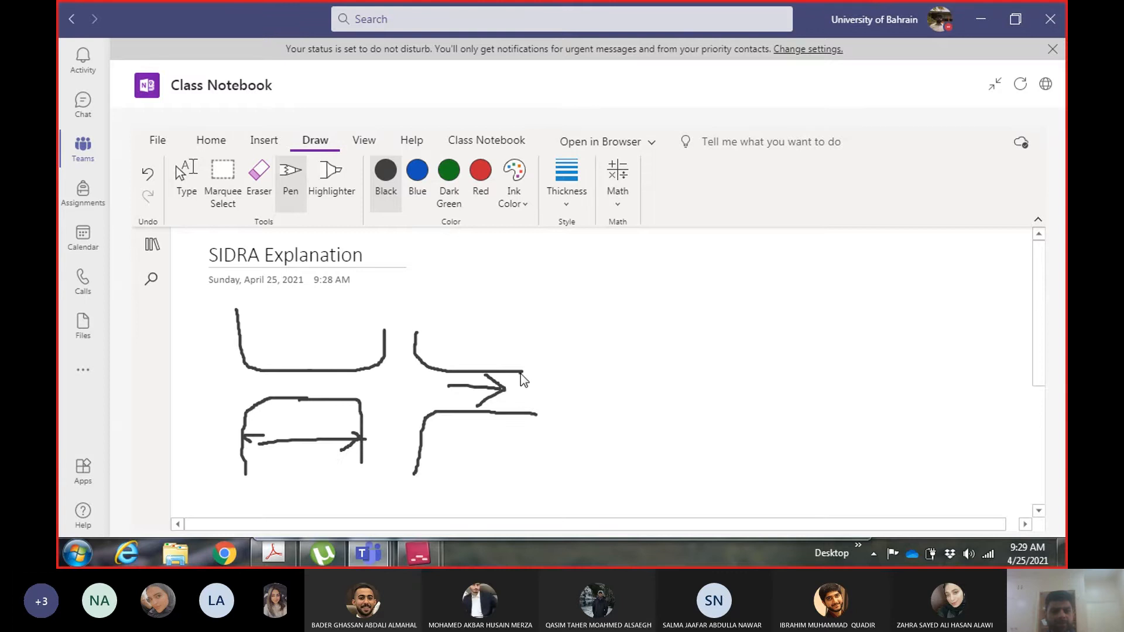
# Sketch the downstream intersection to the east and mark the stretch leading to it with a double-headed arrow
pyautogui.moveTo(521, 373)
pyautogui.mouseDown()
pyautogui.moveTo(632, 360)
pyautogui.moveTo(631, 319)
pyautogui.moveTo(756, 352)
pyautogui.mouseUp()
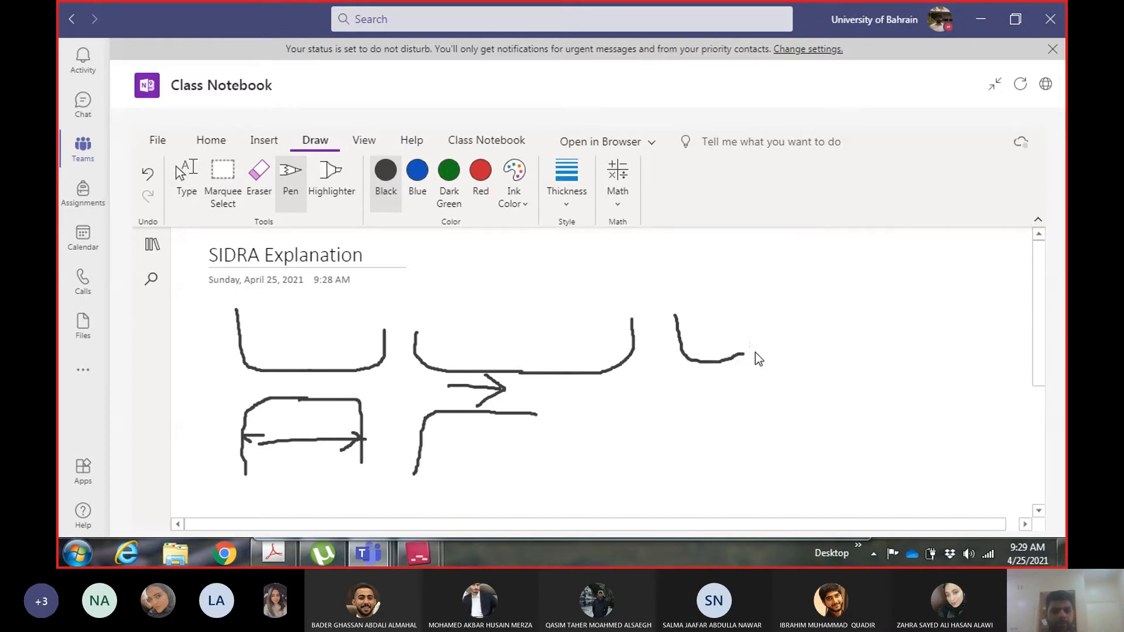
pyautogui.moveTo(524, 414)
pyautogui.mouseDown()
pyautogui.moveTo(548, 409)
pyautogui.moveTo(610, 483)
pyautogui.mouseUp()
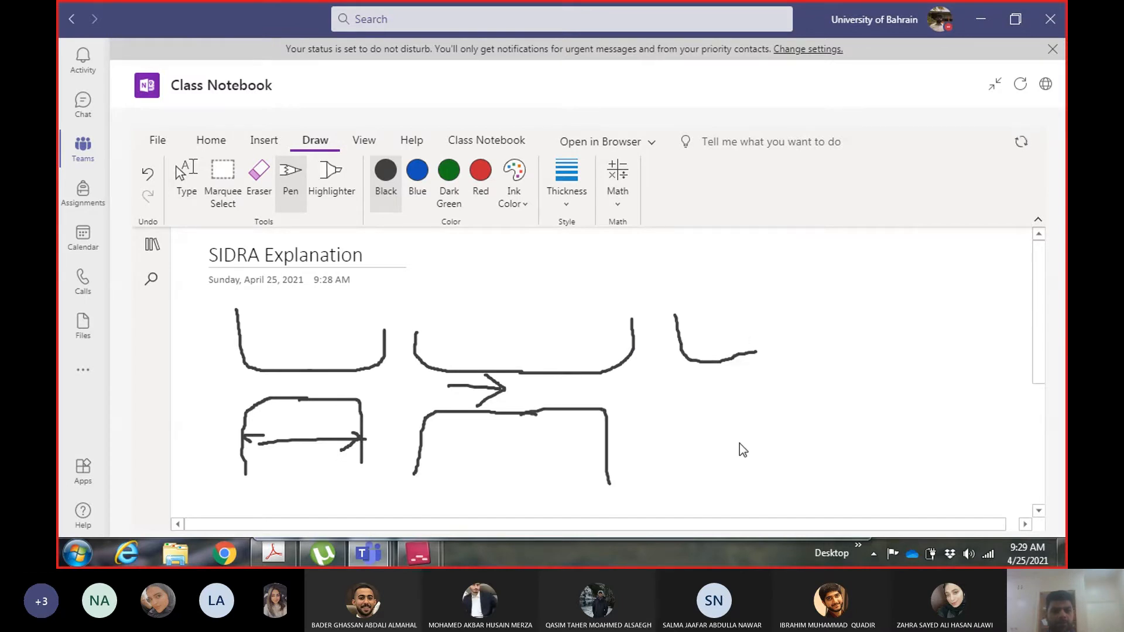
pyautogui.moveTo(699, 427); pyautogui.dragTo(691, 485)
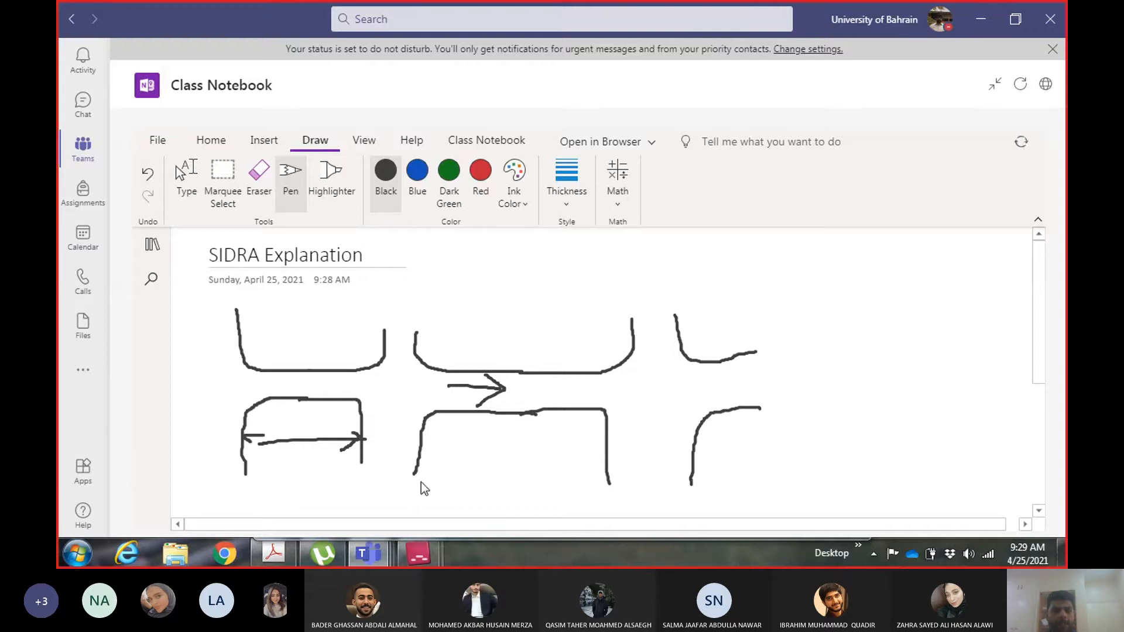
pyautogui.moveTo(435, 437)
pyautogui.mouseDown()
pyautogui.moveTo(423, 442)
pyautogui.moveTo(437, 452)
pyautogui.moveTo(573, 443)
pyautogui.moveTo(592, 454)
pyautogui.mouseUp()
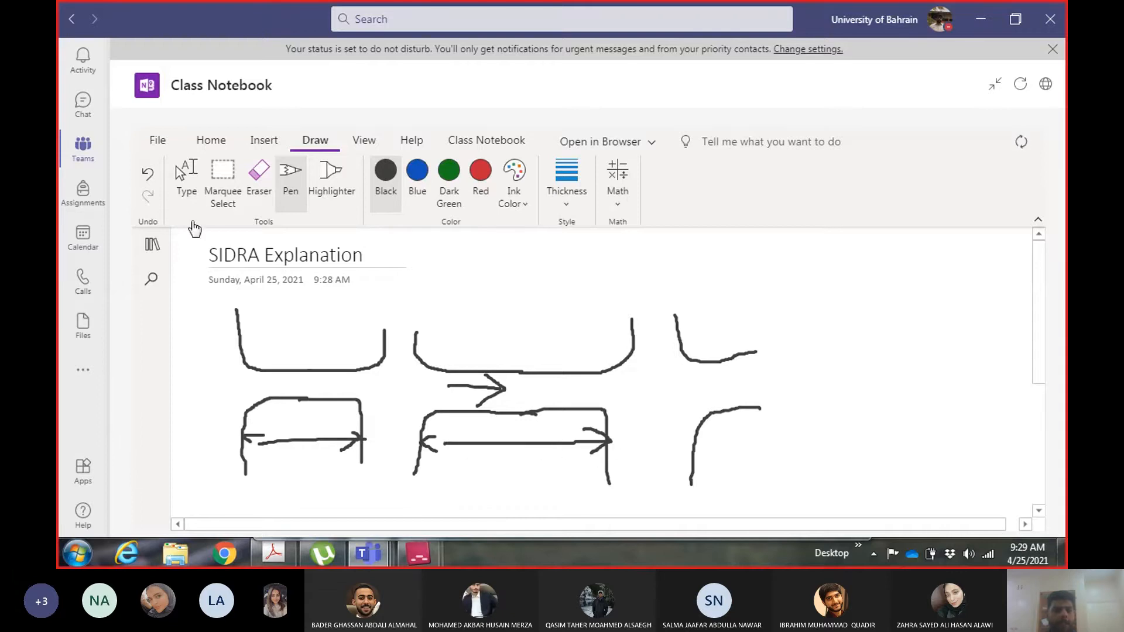
# Add the text label "Approach distance" below the double-headed arrow on the upstream side of the middle intersection
pyautogui.click(184, 171)
pyautogui.click(254, 456)
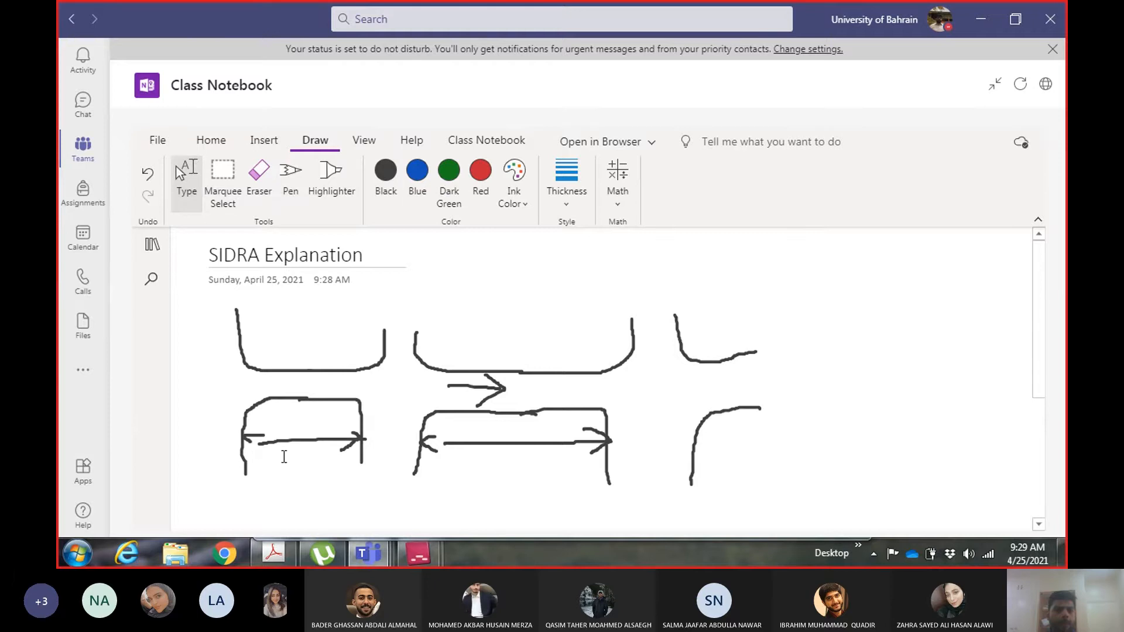
pyautogui.write('approach diat')
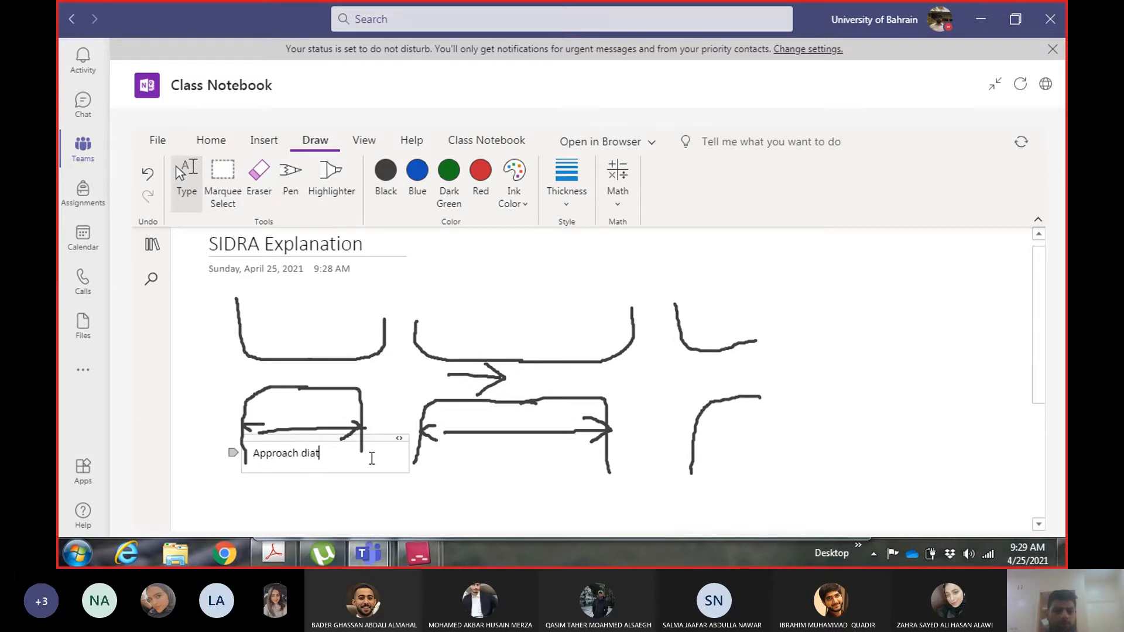
pyautogui.press('BackSpace')
pyautogui.press('BackSpace')
pyautogui.write('stance')
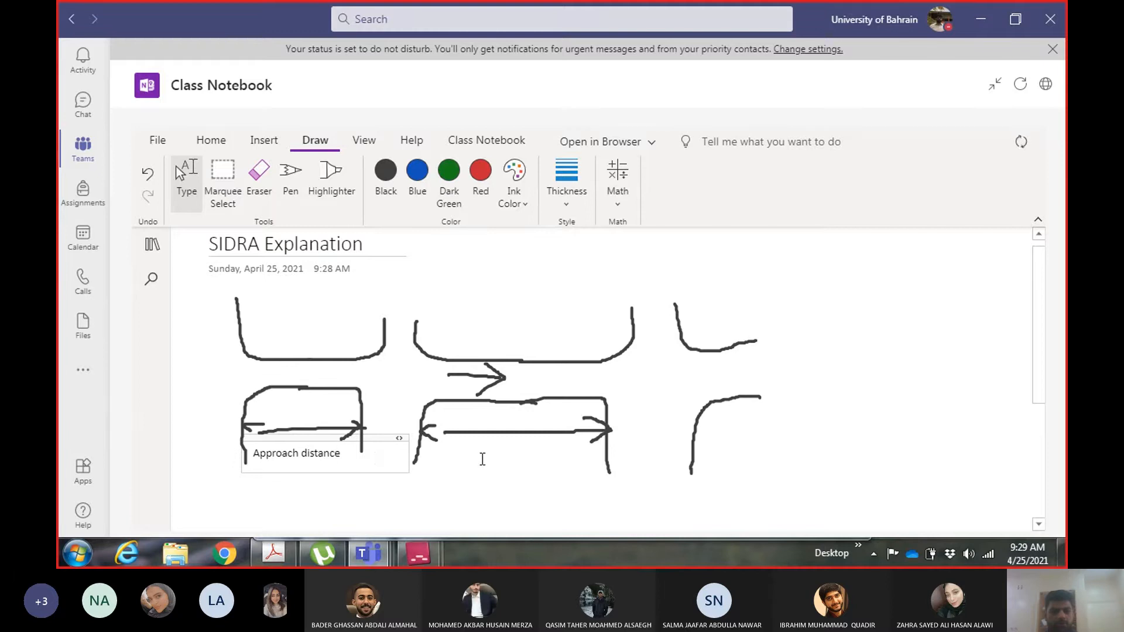
# Add the text label "Exit distance" below the double-headed arrow on the downstream side of the middle intersection
pyautogui.click(439, 450)
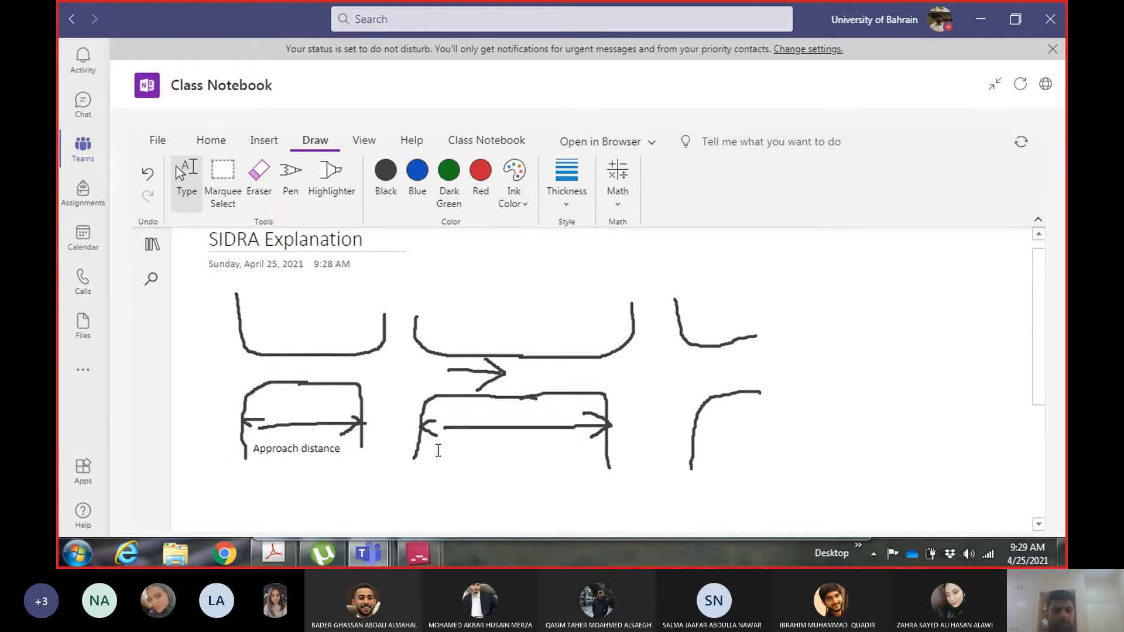
pyautogui.write('Exit dist')
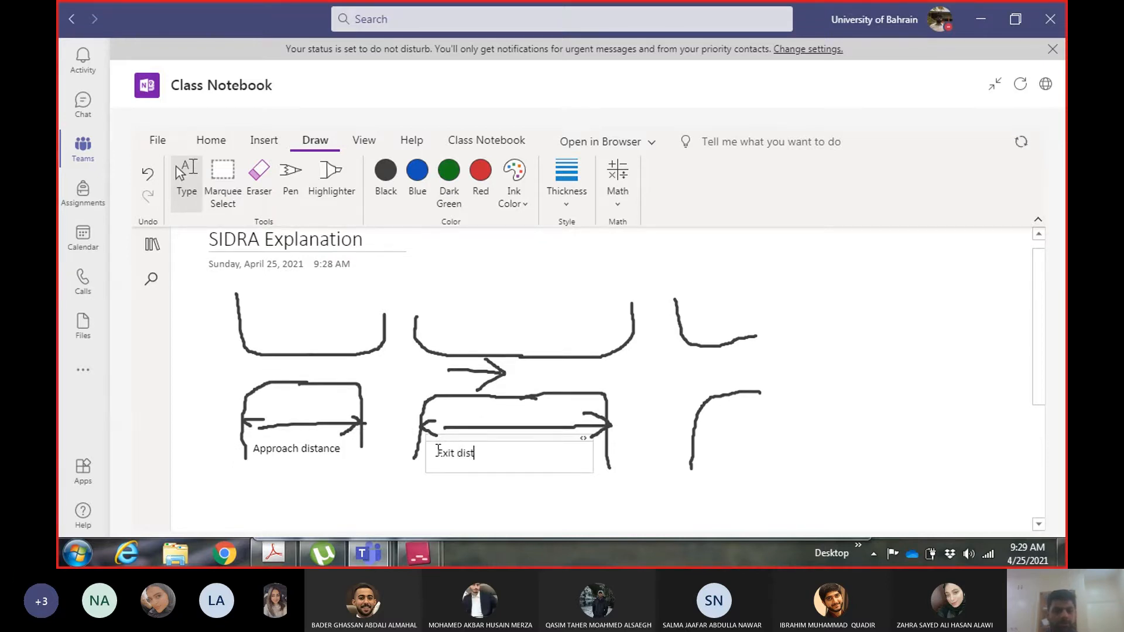
pyautogui.write('ance')
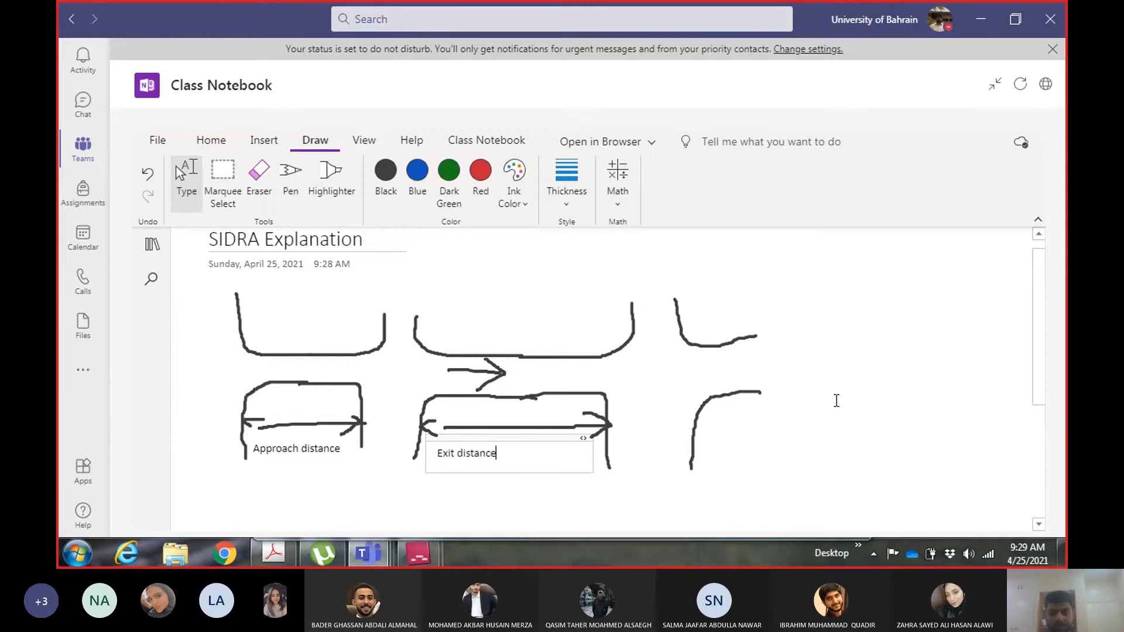
# Switch back to SIDRA INTERSECTION, review the site properties of Site1, and accept the Intersection settings
pyautogui.moveTo(368, 554)
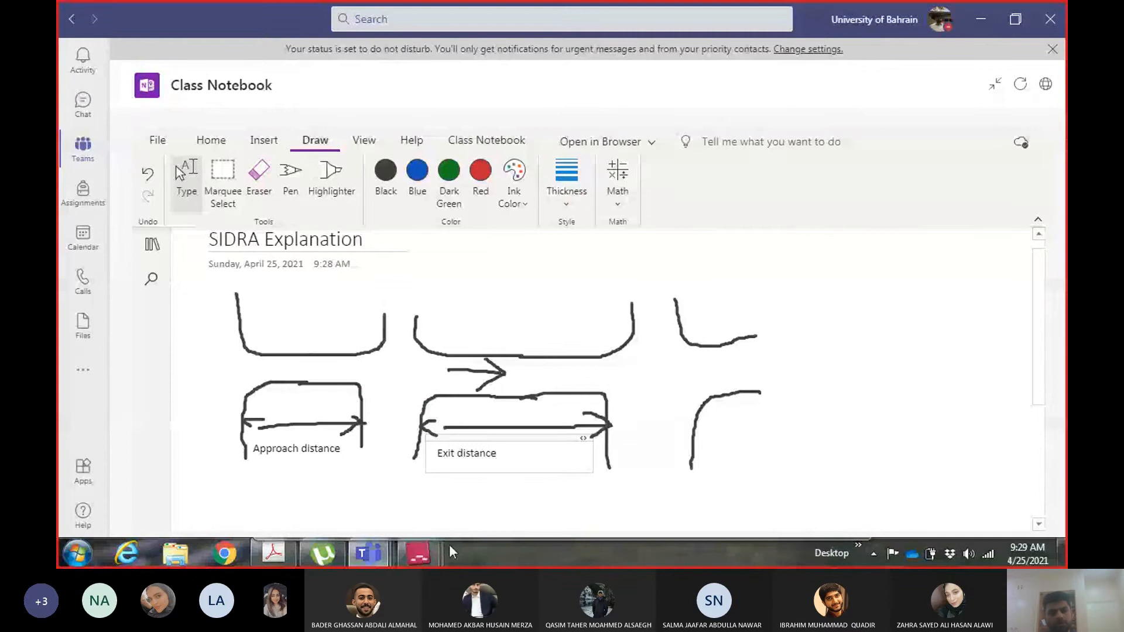
pyautogui.click(422, 555)
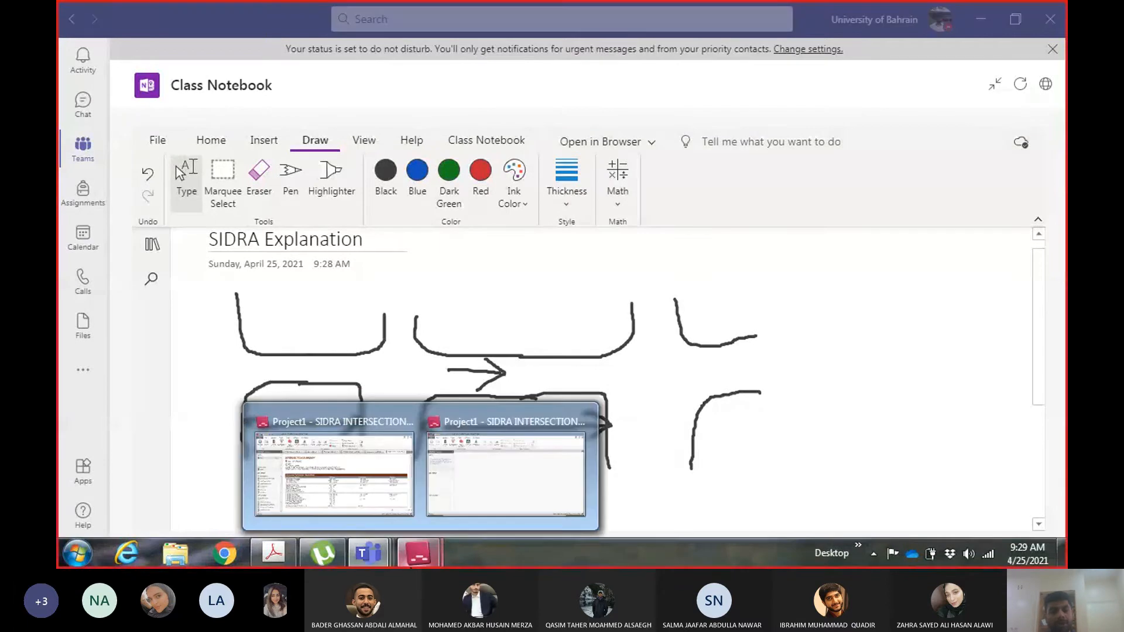
pyautogui.click(373, 510)
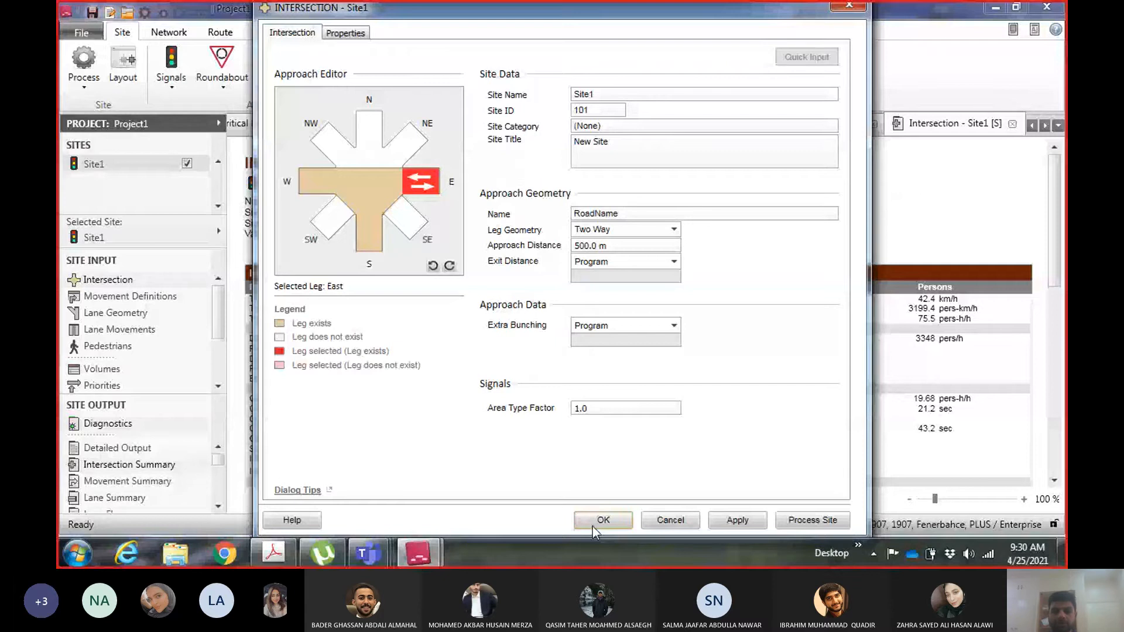
pyautogui.click(347, 34)
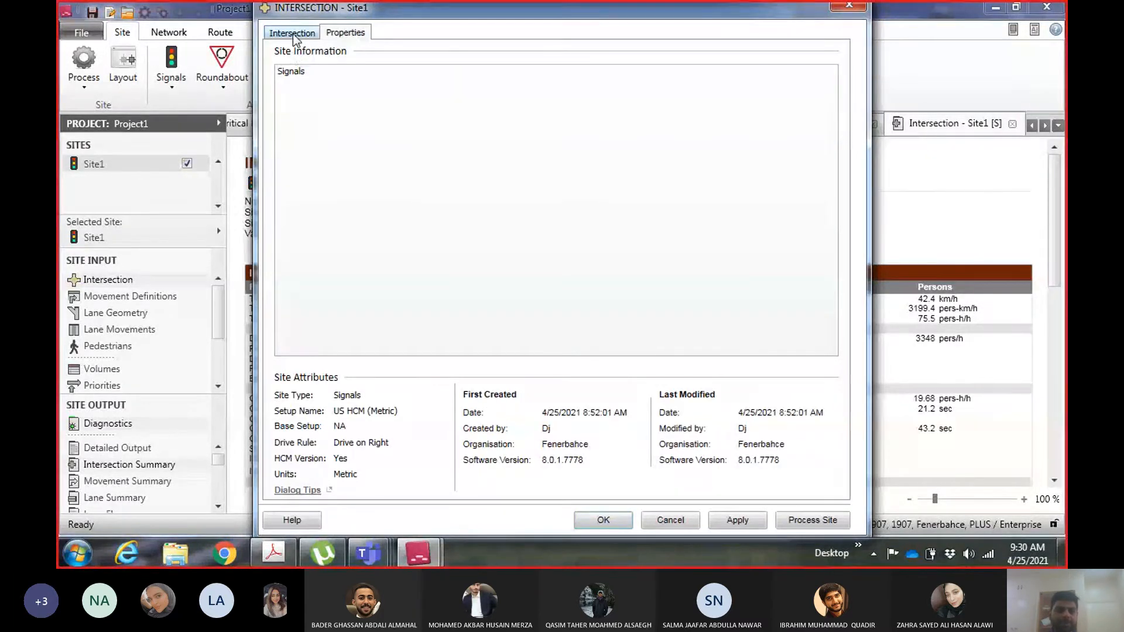
pyautogui.click(293, 34)
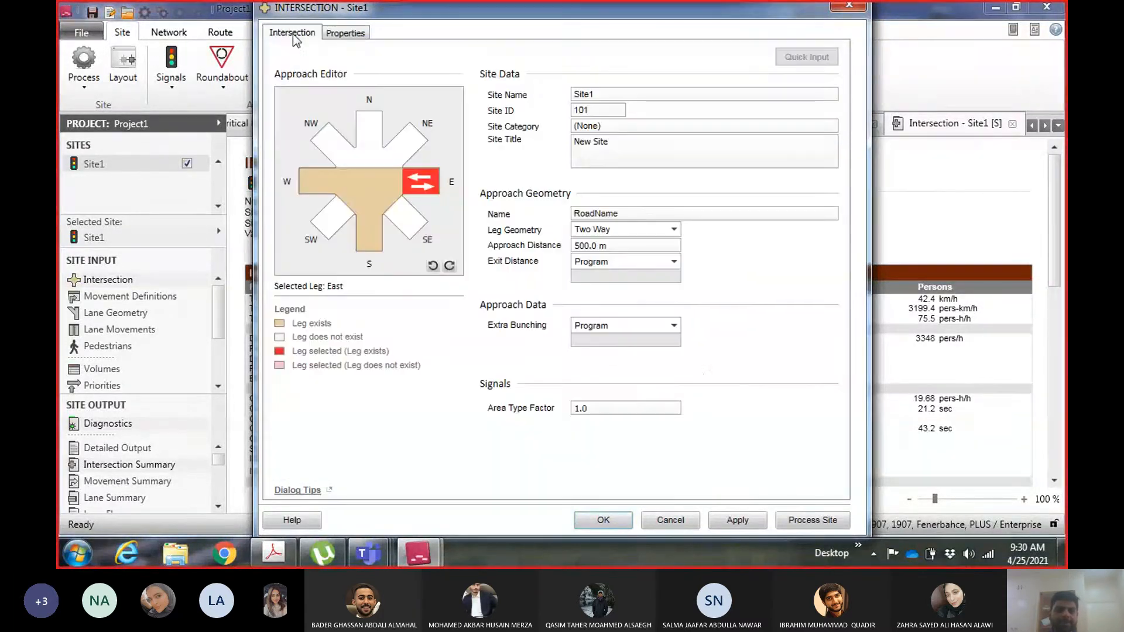
pyautogui.click(591, 524)
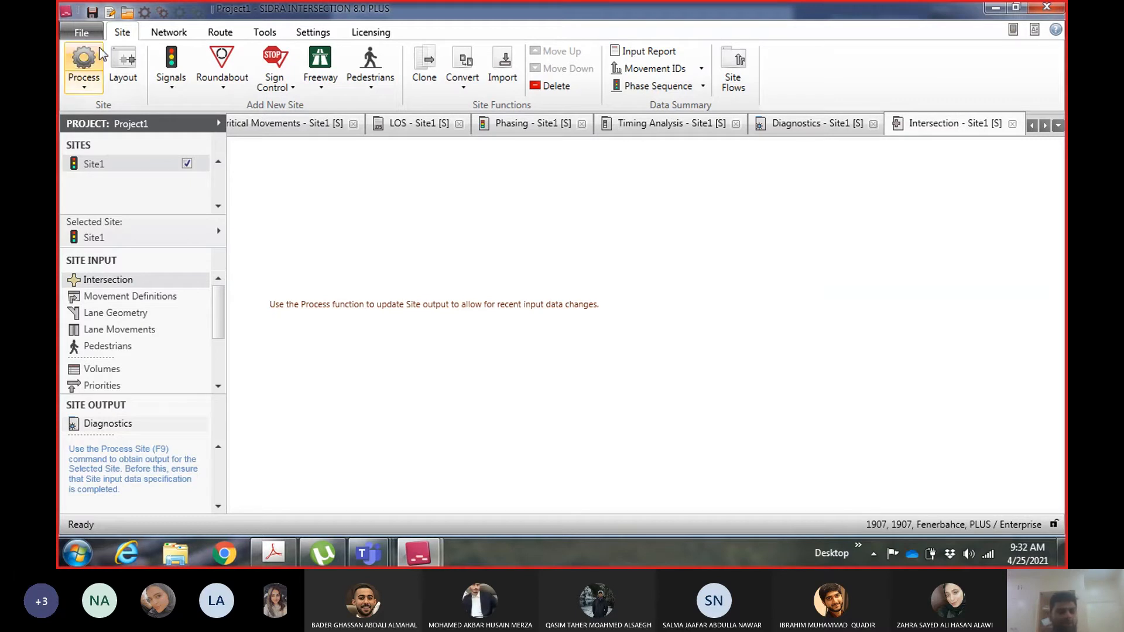
# Process Site1 to update its output for the recent input changes, and view the available signalised site types
pyautogui.click(80, 64)
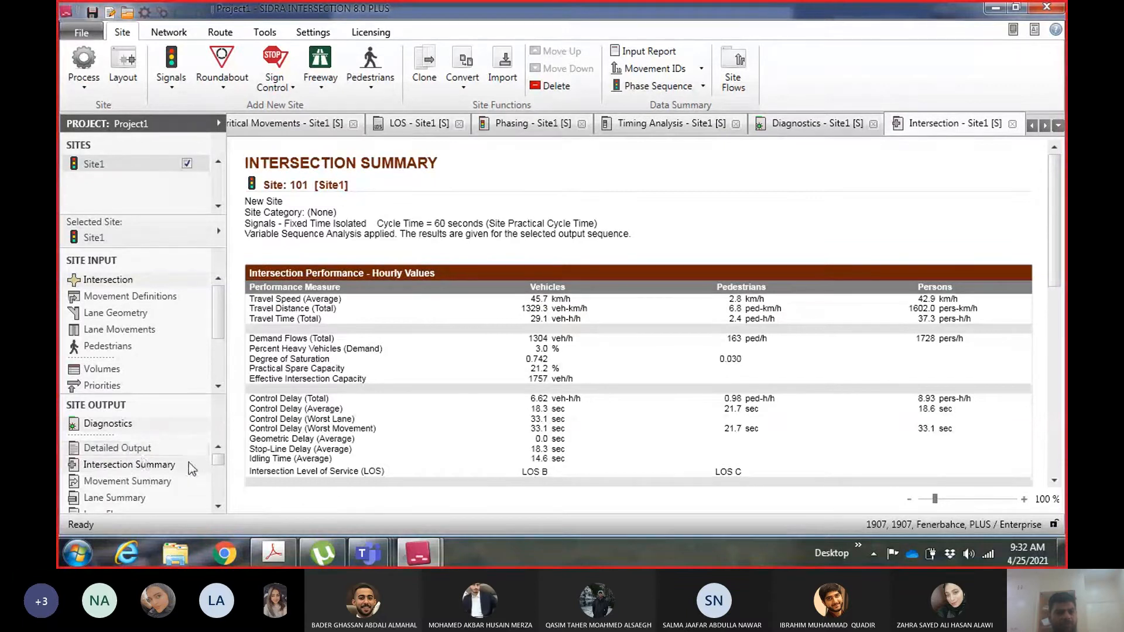
pyautogui.moveTo(219, 464)
pyautogui.mouseDown()
pyautogui.moveTo(216, 508)
pyautogui.moveTo(215, 451)
pyautogui.mouseUp()
pyautogui.click(171, 85)
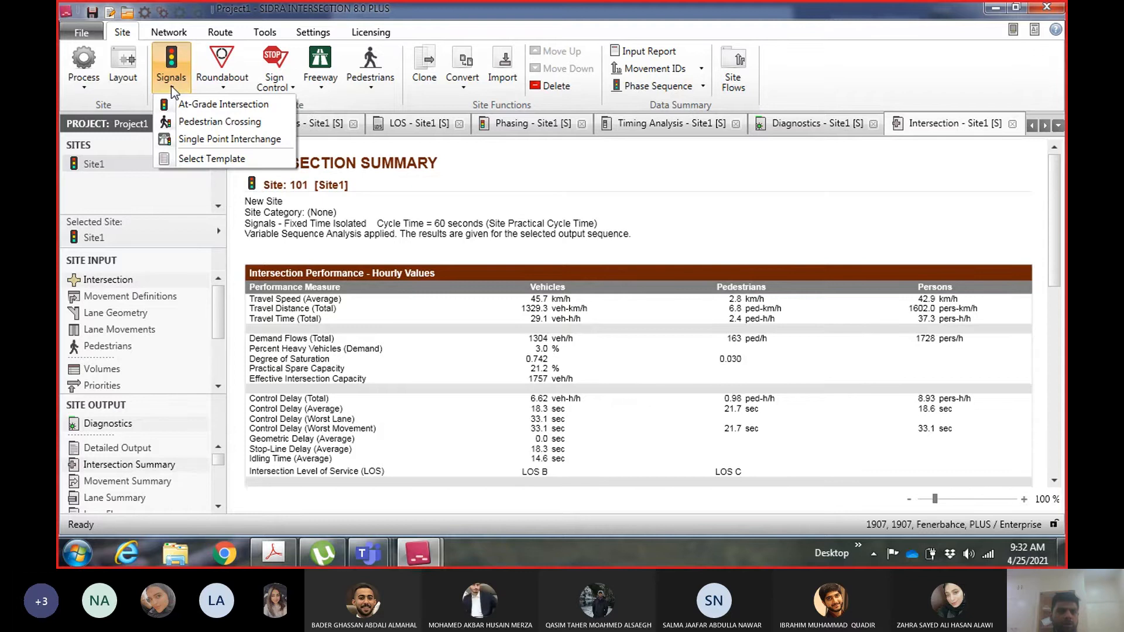
pyautogui.click(107, 178)
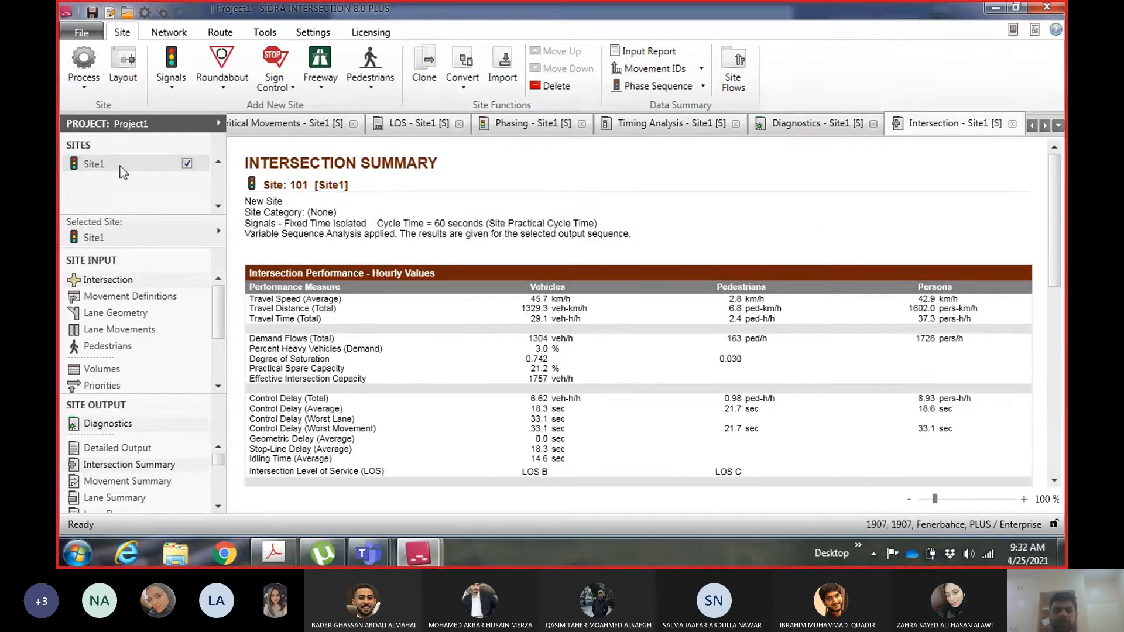
# Clone Site1 and switch the selected site between the original and the copy
pyautogui.click(424, 70)
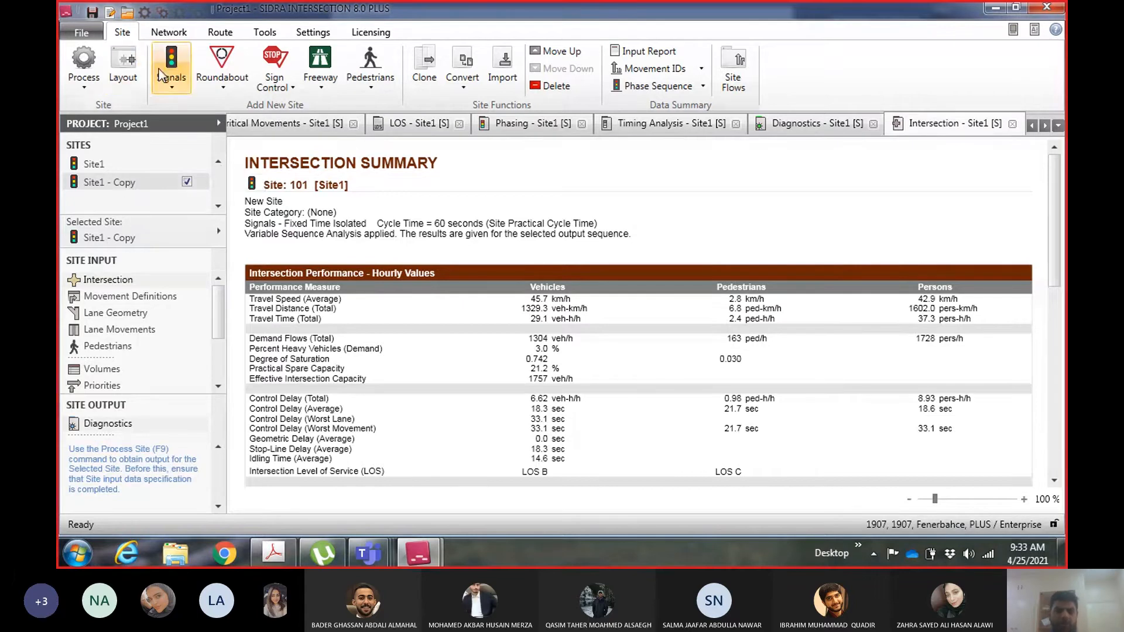
pyautogui.click(100, 167)
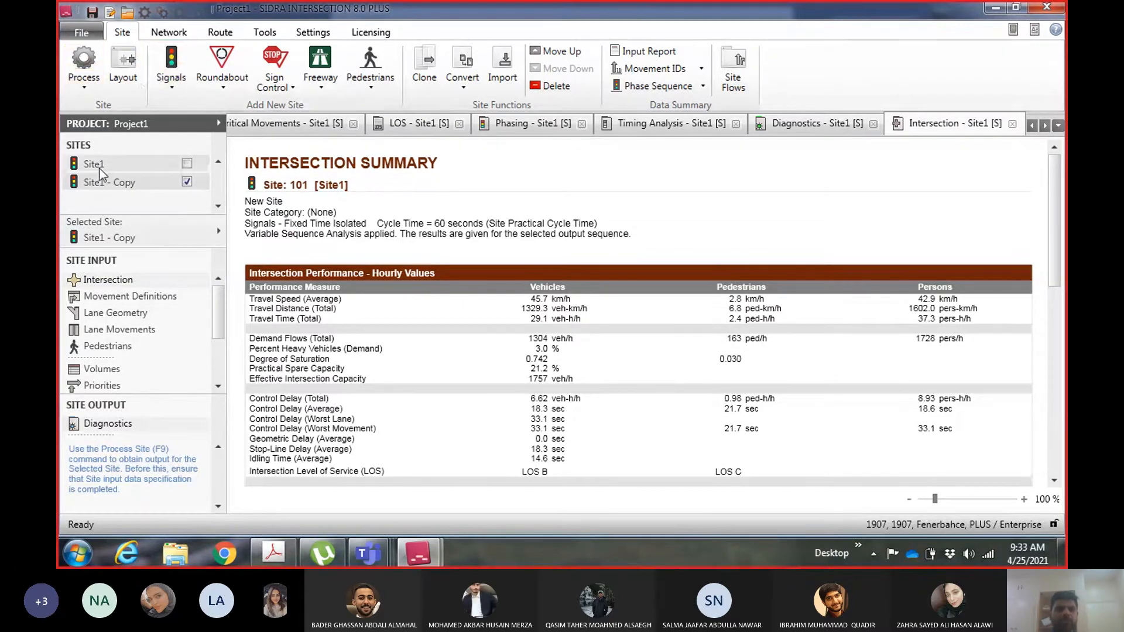
pyautogui.click(101, 183)
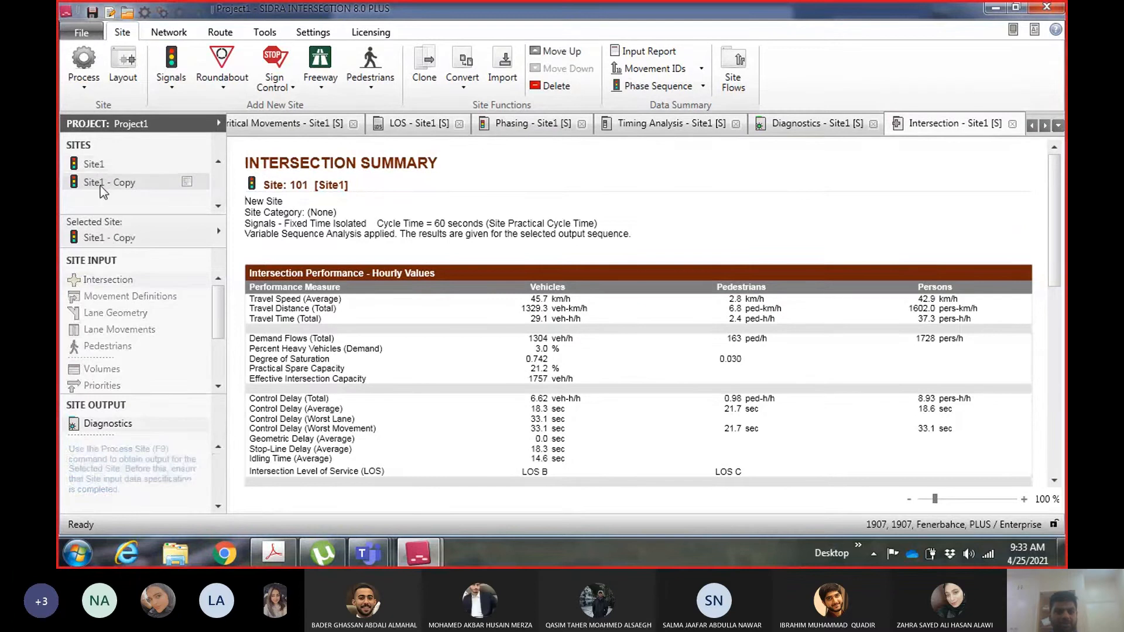
pyautogui.click(100, 167)
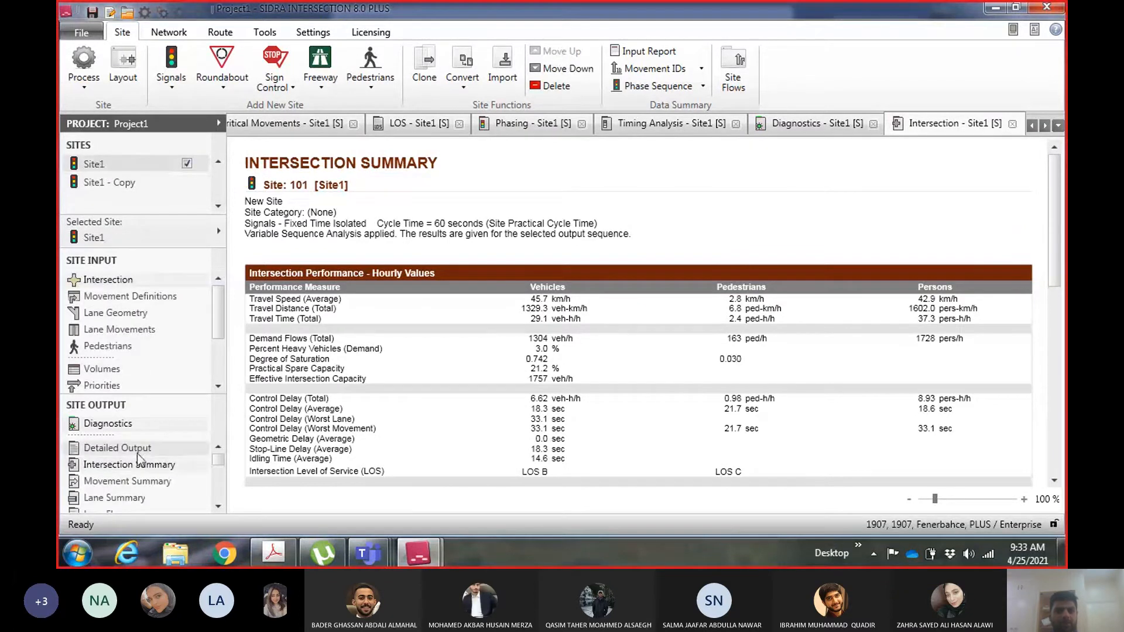
# Delete the cloned copy of Site1 from the project
pyautogui.click(98, 183)
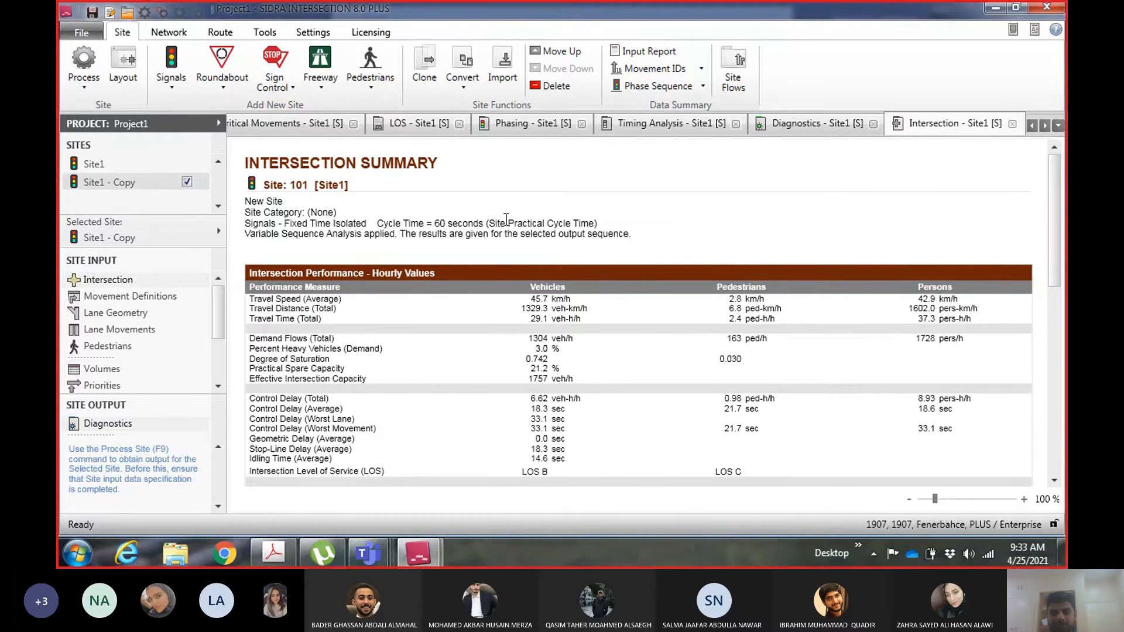
pyautogui.click(554, 86)
pyautogui.click(584, 337)
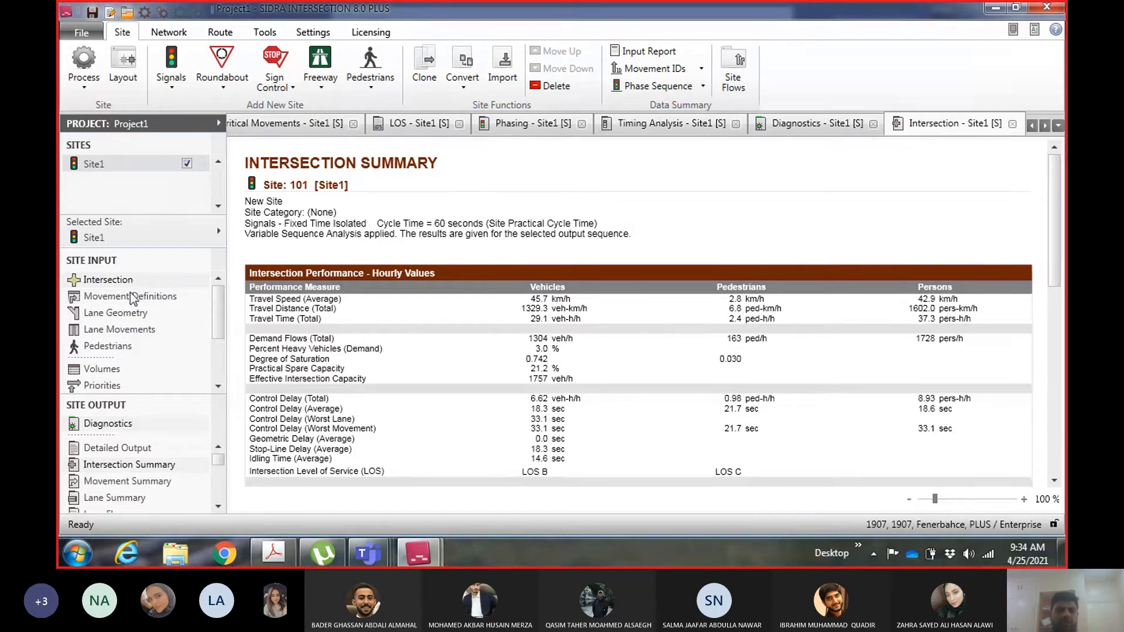
# Open Site1's Movement Definitions and review the movement classes, origin-destination movements and available display options
pyautogui.click(130, 296)
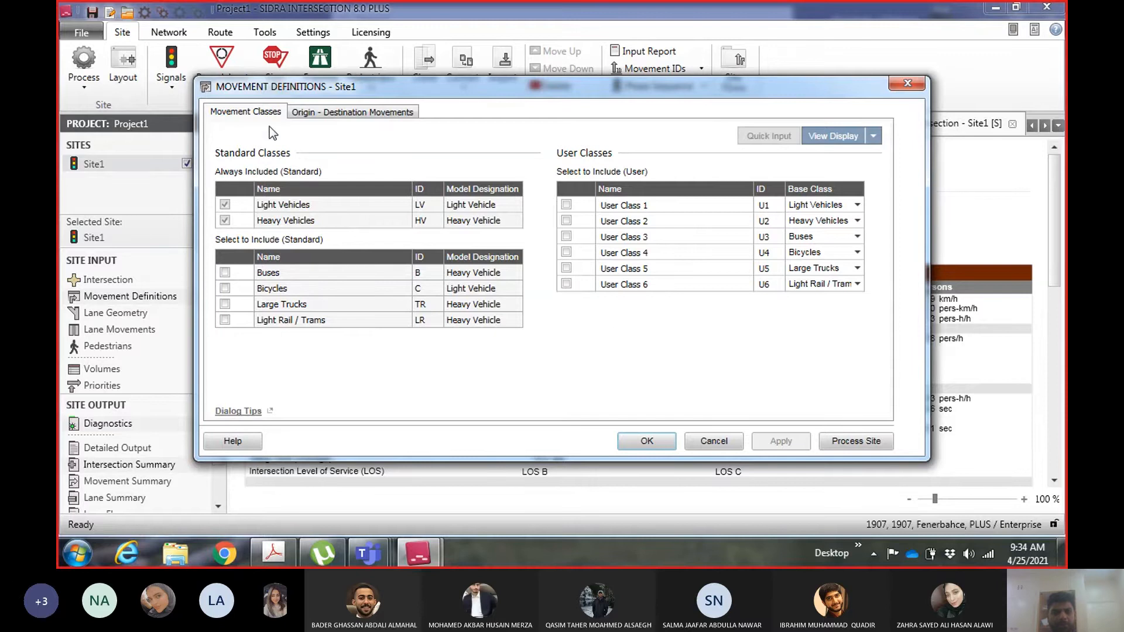
pyautogui.click(364, 113)
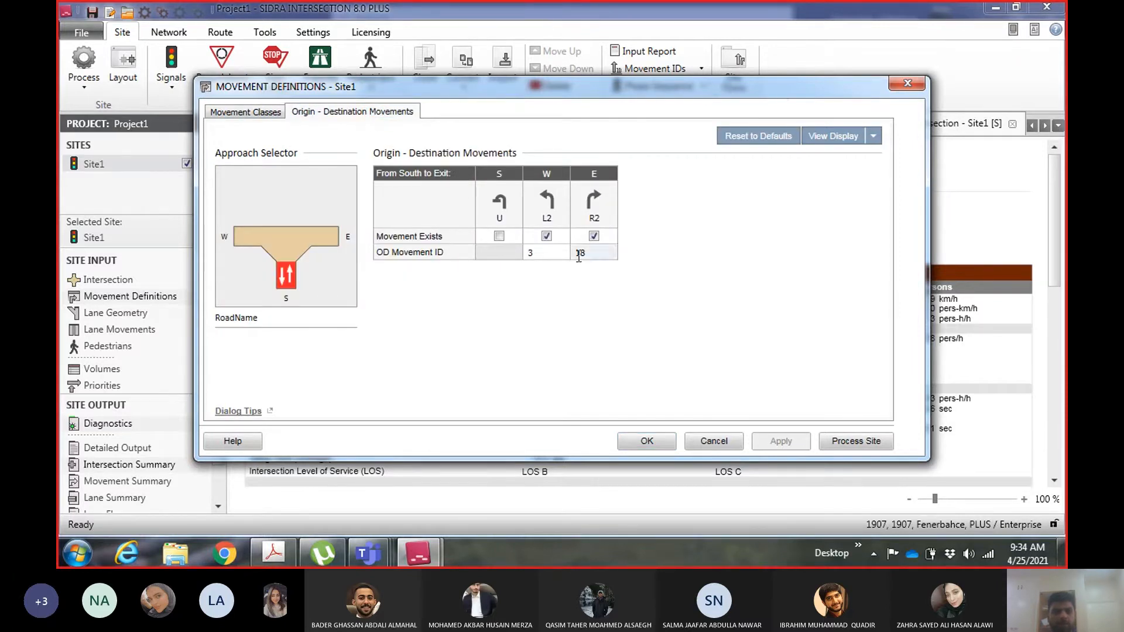
pyautogui.click(252, 115)
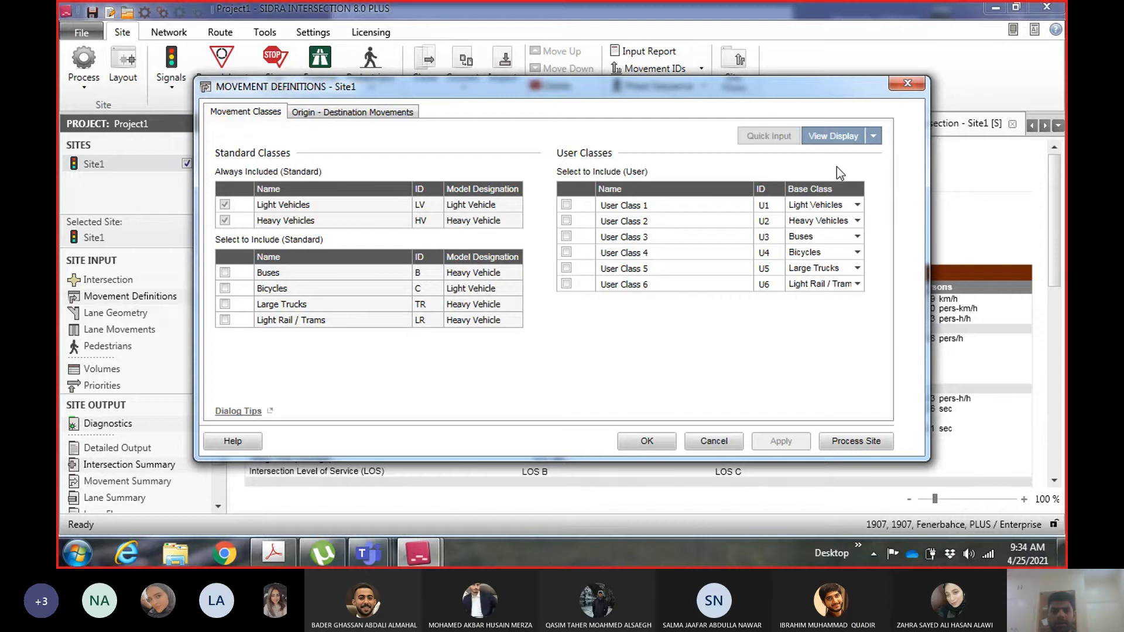
pyautogui.click(873, 138)
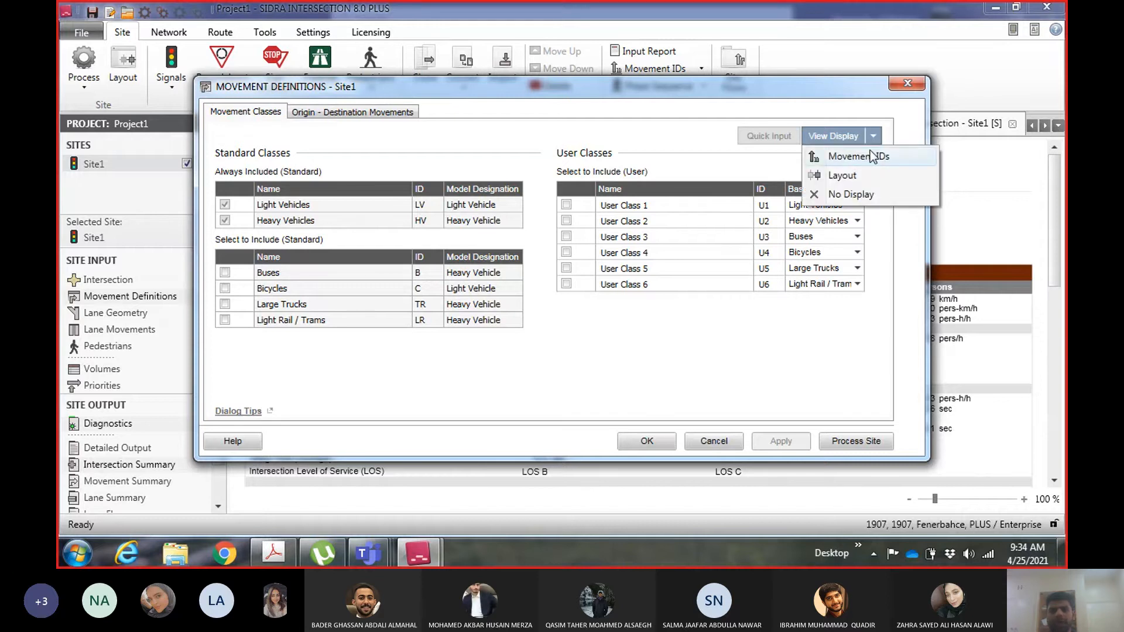
pyautogui.click(609, 121)
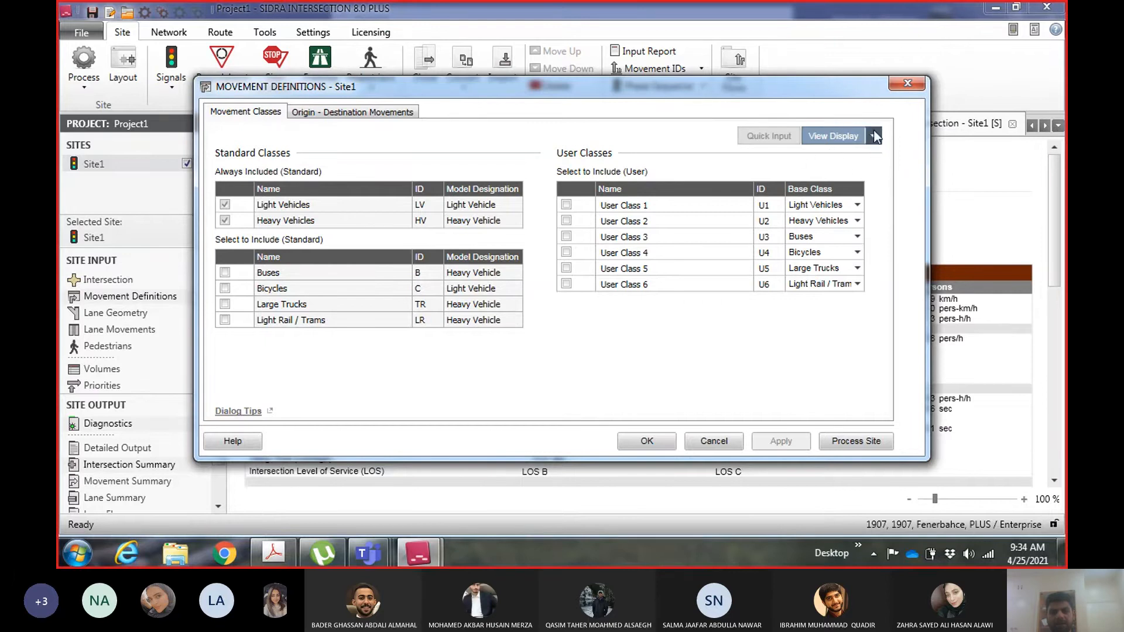
# Show the Movement IDs display beside Site1's movement definitions and examine the west approach's through movement
pyautogui.click(832, 139)
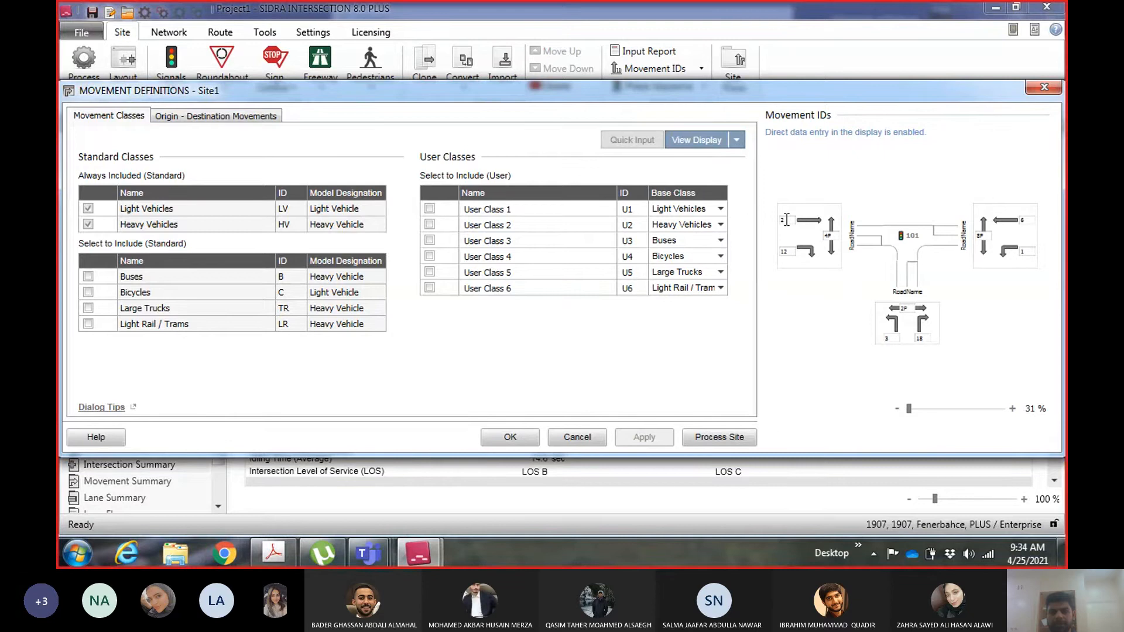
pyautogui.click(809, 220)
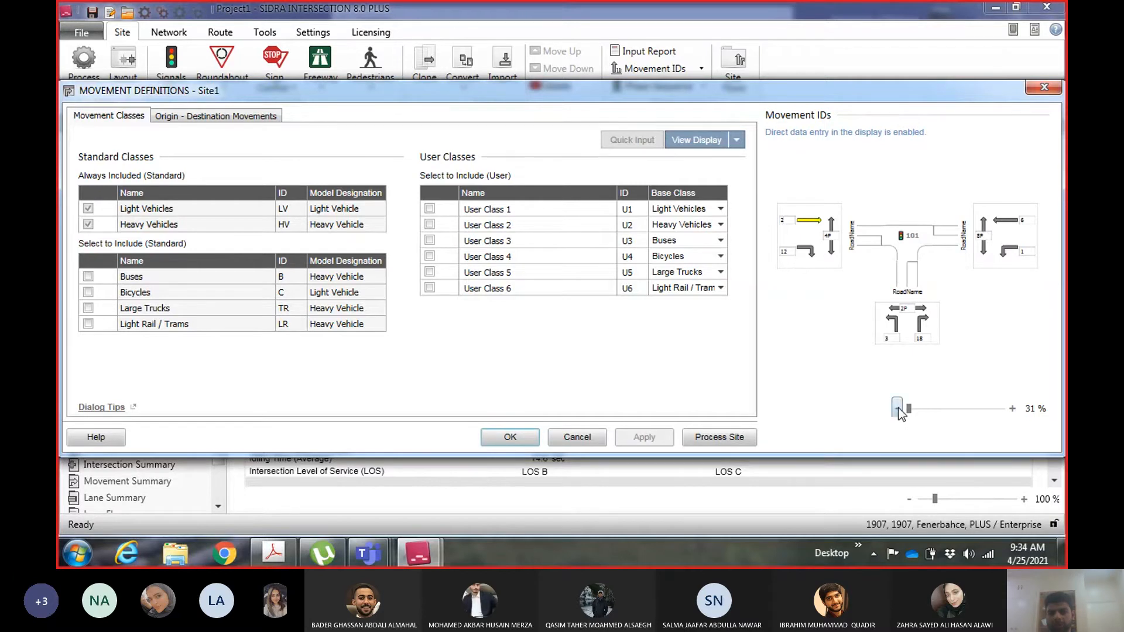
pyautogui.moveTo(910, 408)
pyautogui.mouseDown()
pyautogui.moveTo(936, 407)
pyautogui.moveTo(919, 410)
pyautogui.mouseUp()
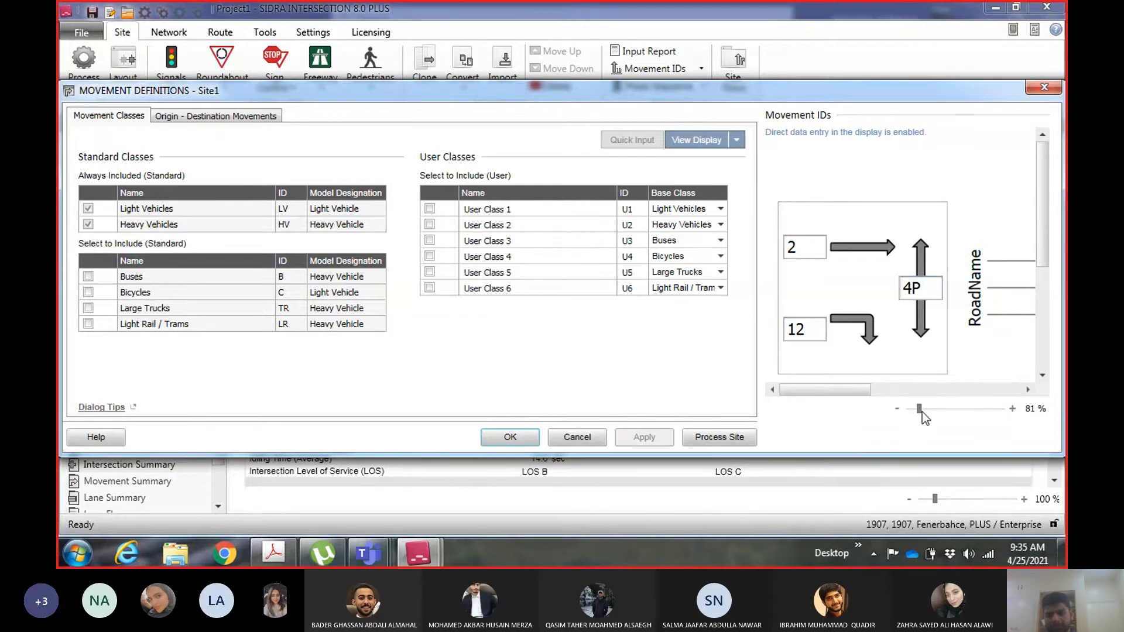
pyautogui.moveTo(922, 412); pyautogui.dragTo(913, 411)
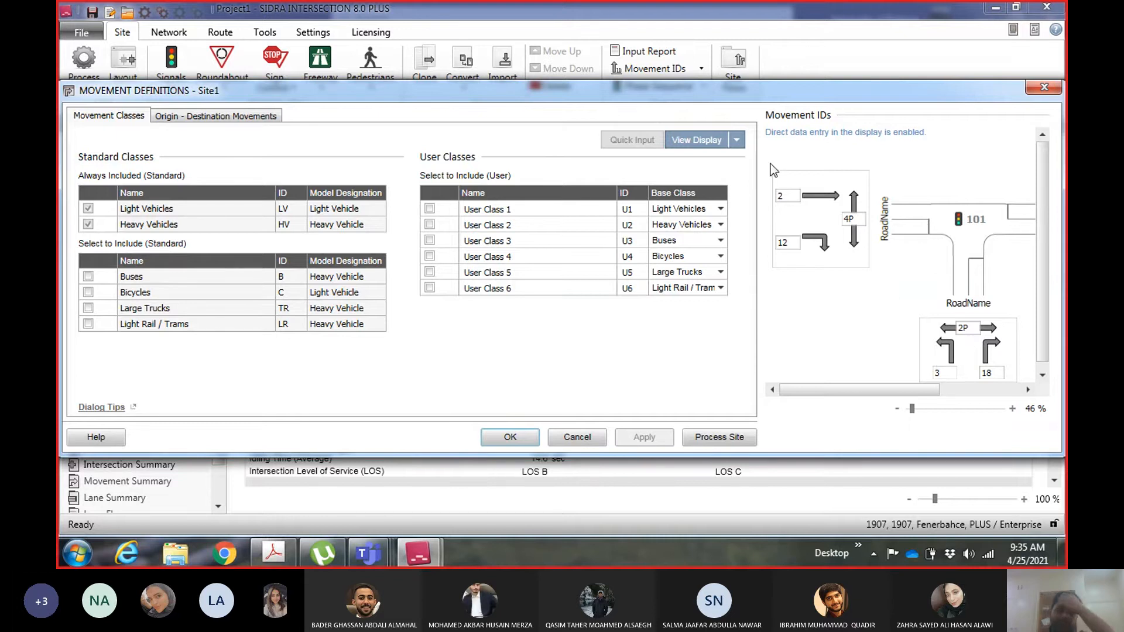
# Reload the Movement IDs display and set the west approach's through movement ID to 4
pyautogui.click(736, 142)
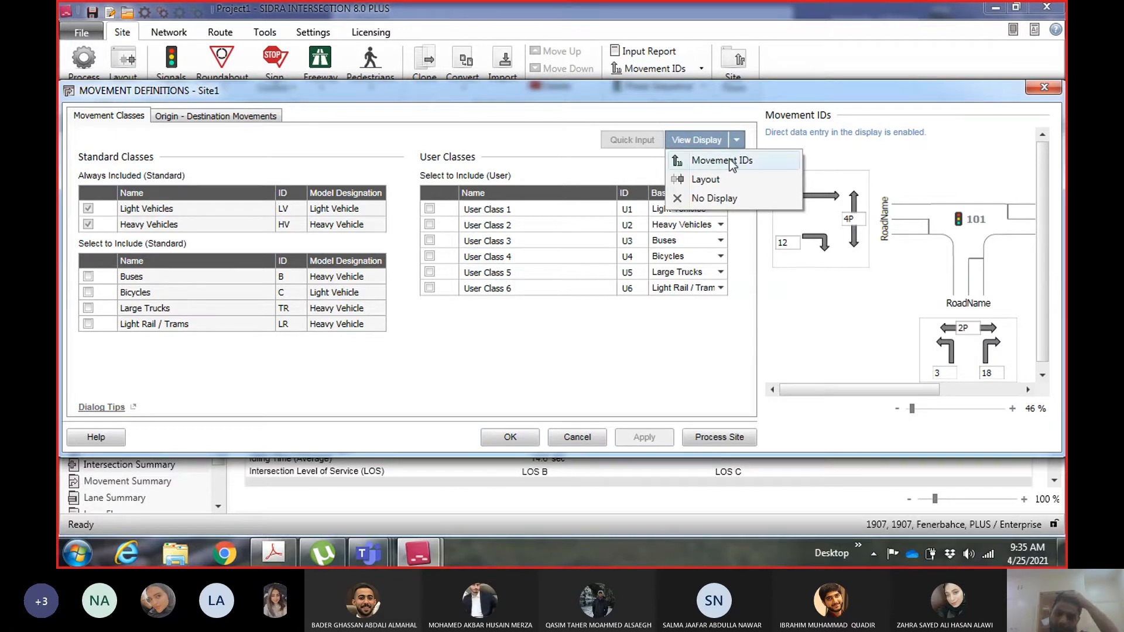
pyautogui.click(732, 164)
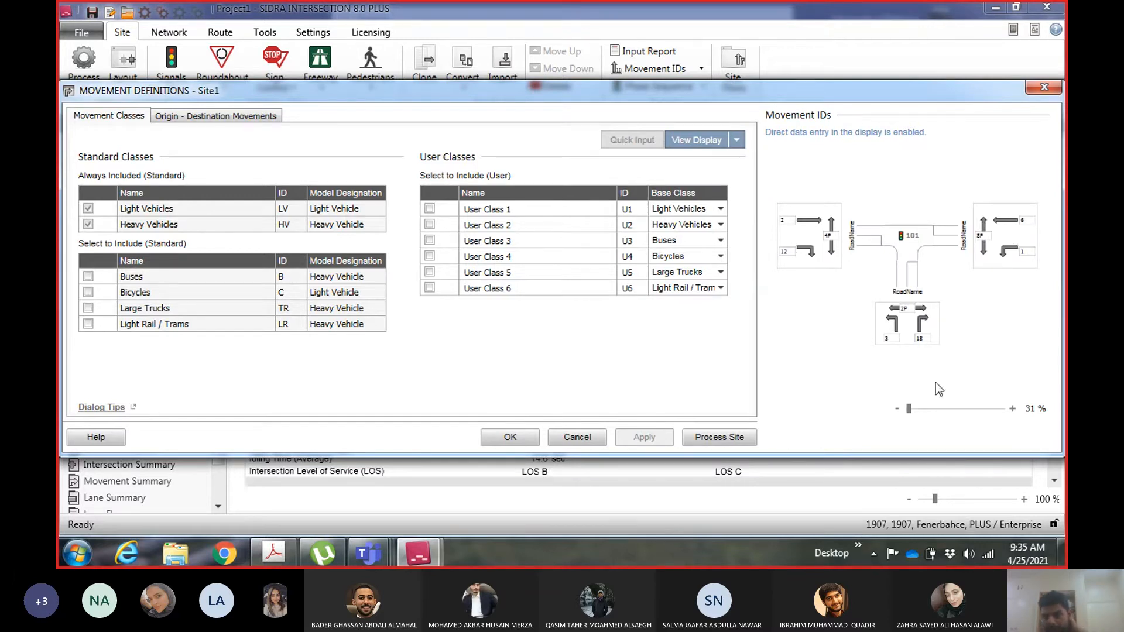
pyautogui.moveTo(910, 409); pyautogui.dragTo(918, 409)
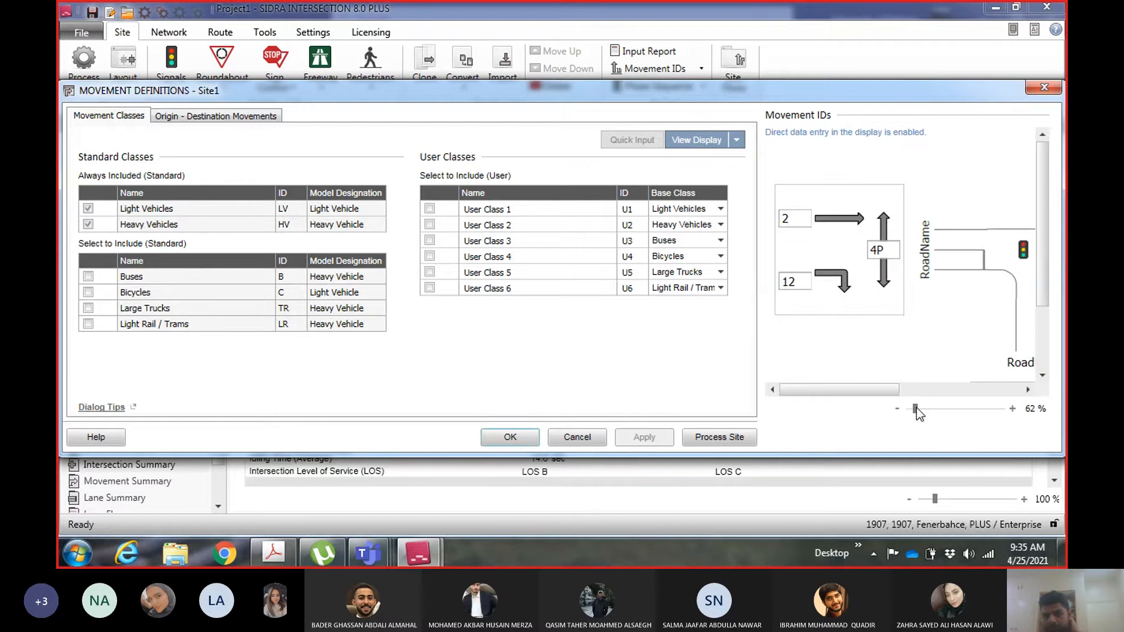
pyautogui.click(795, 218)
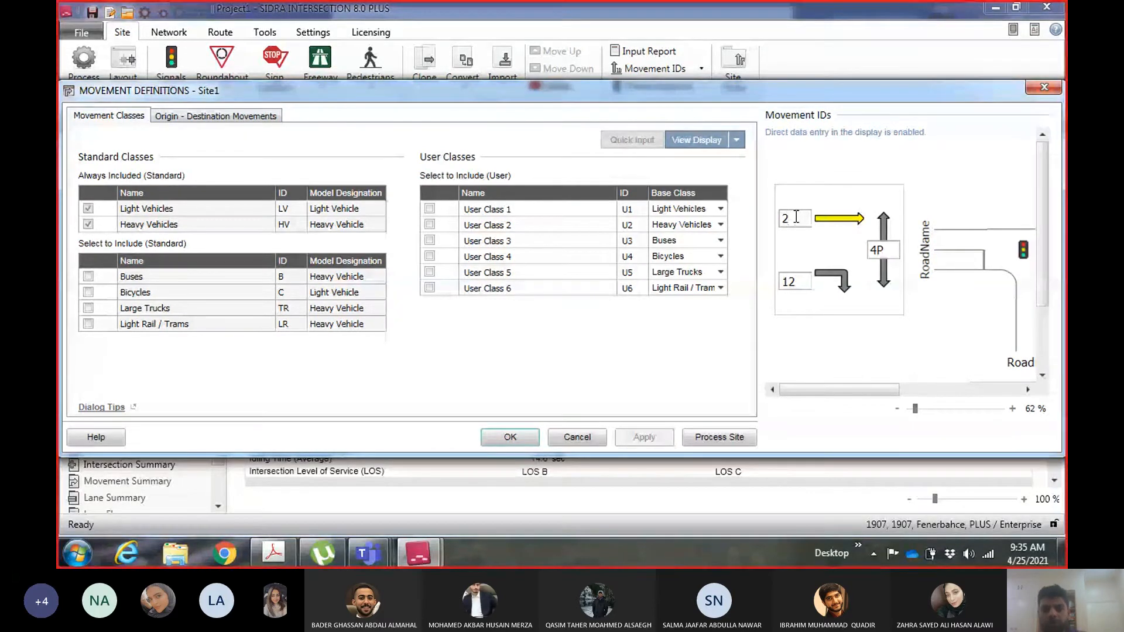
pyautogui.write('4')
pyautogui.press('Left')
pyautogui.press('BackSpace')
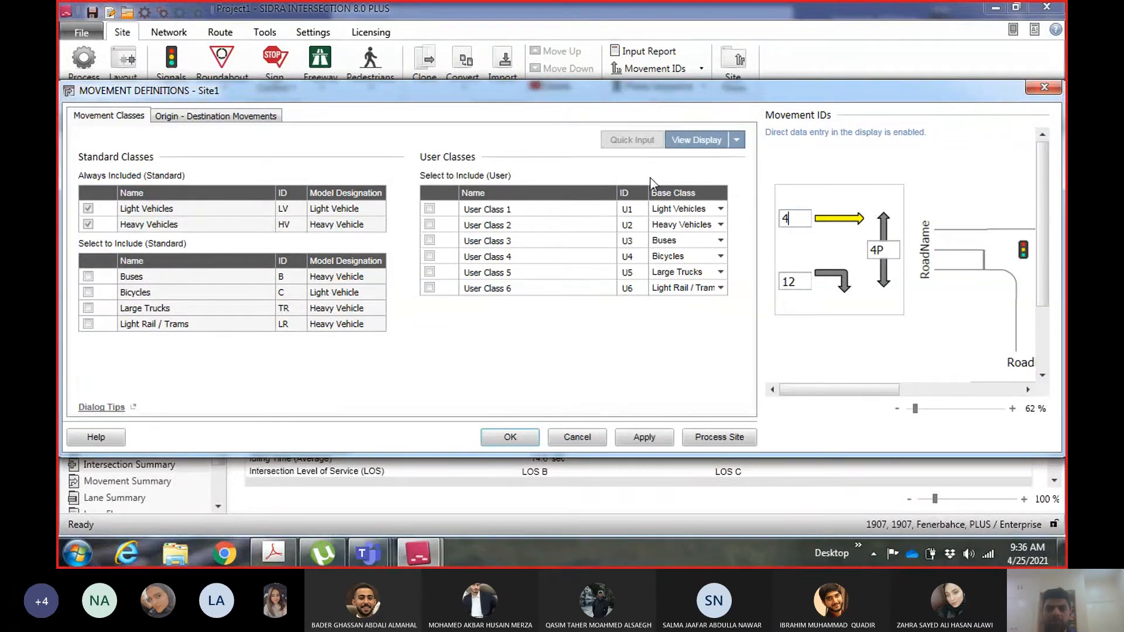
pyautogui.click(796, 283)
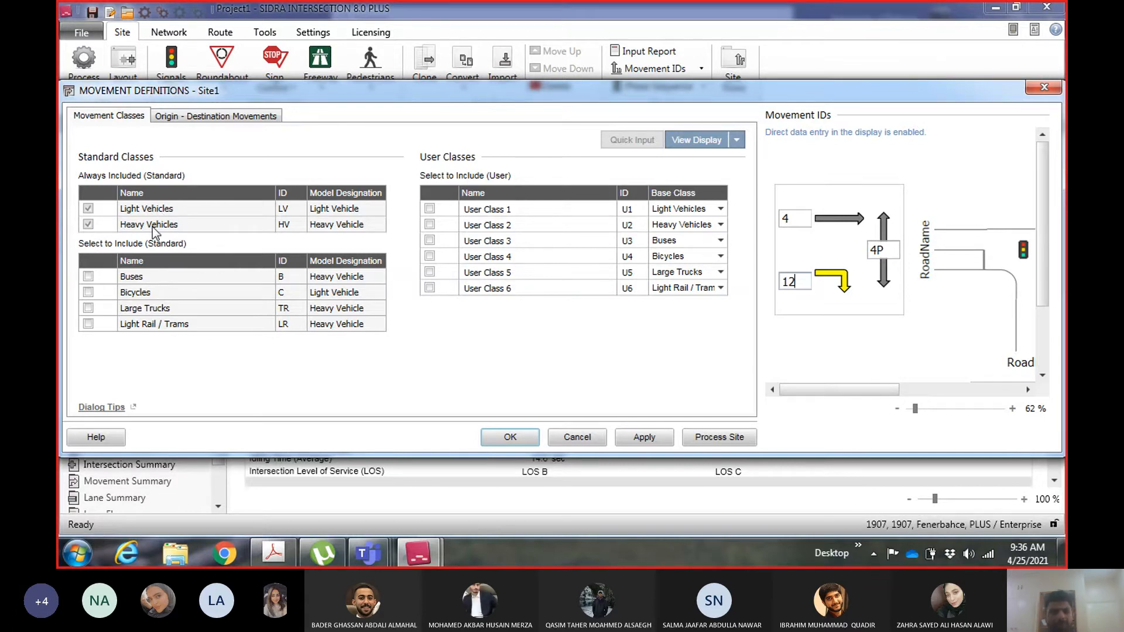
# Include the Buses movement class, and exclude it again
pyautogui.click(86, 278)
pyautogui.click(87, 277)
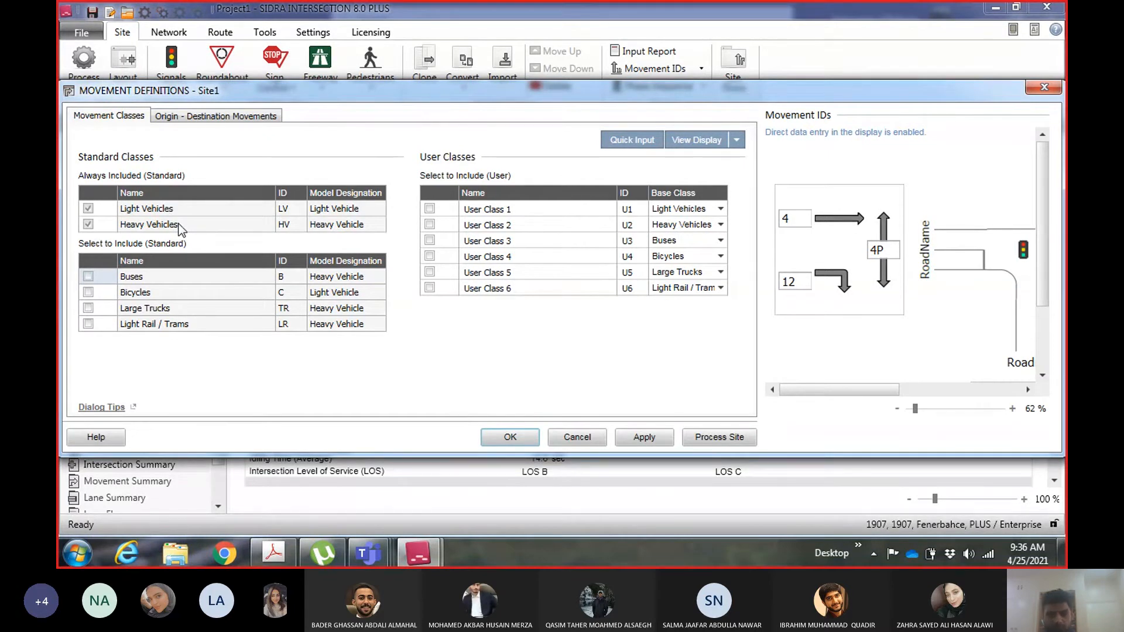
# Review the origin-destination movements of the west, south and east approaches
pyautogui.click(218, 120)
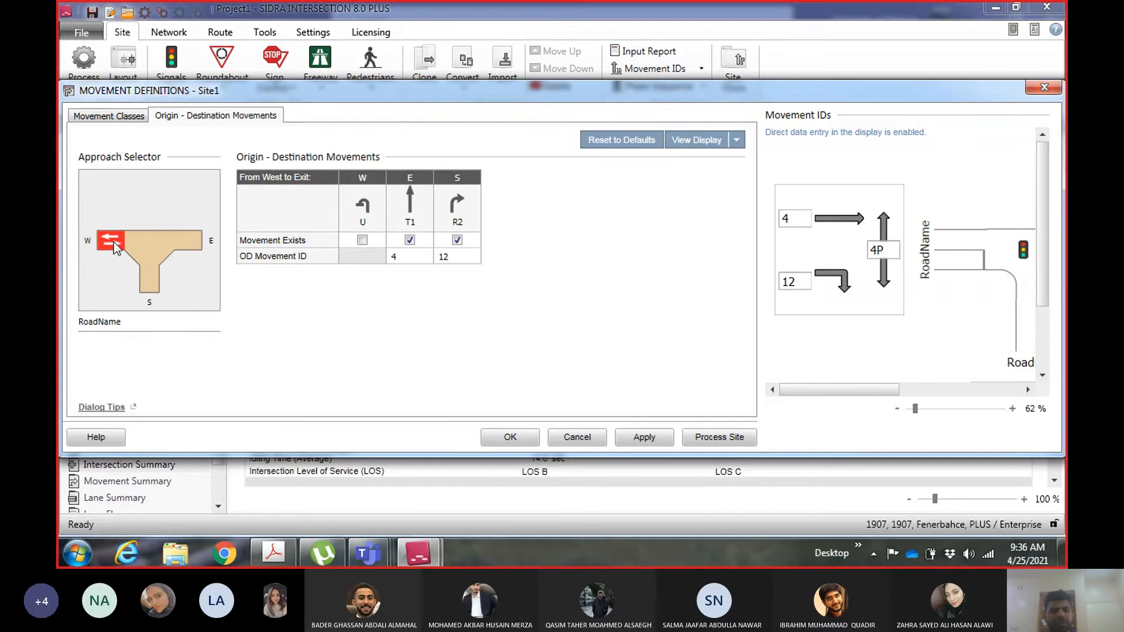
pyautogui.click(155, 278)
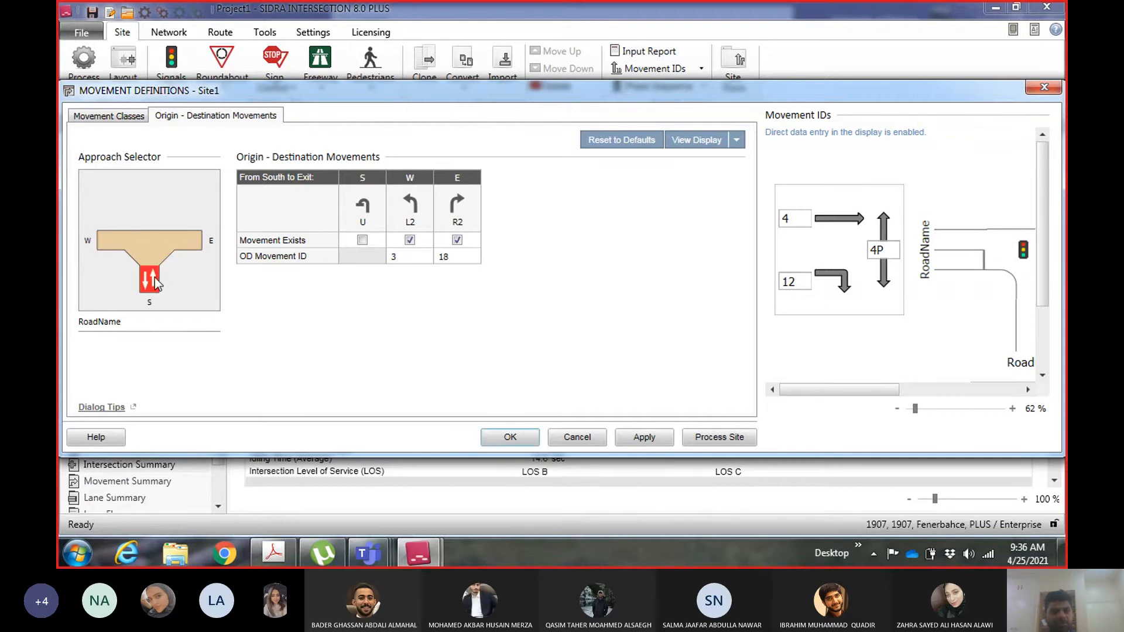
pyautogui.click(199, 248)
pyautogui.click(106, 241)
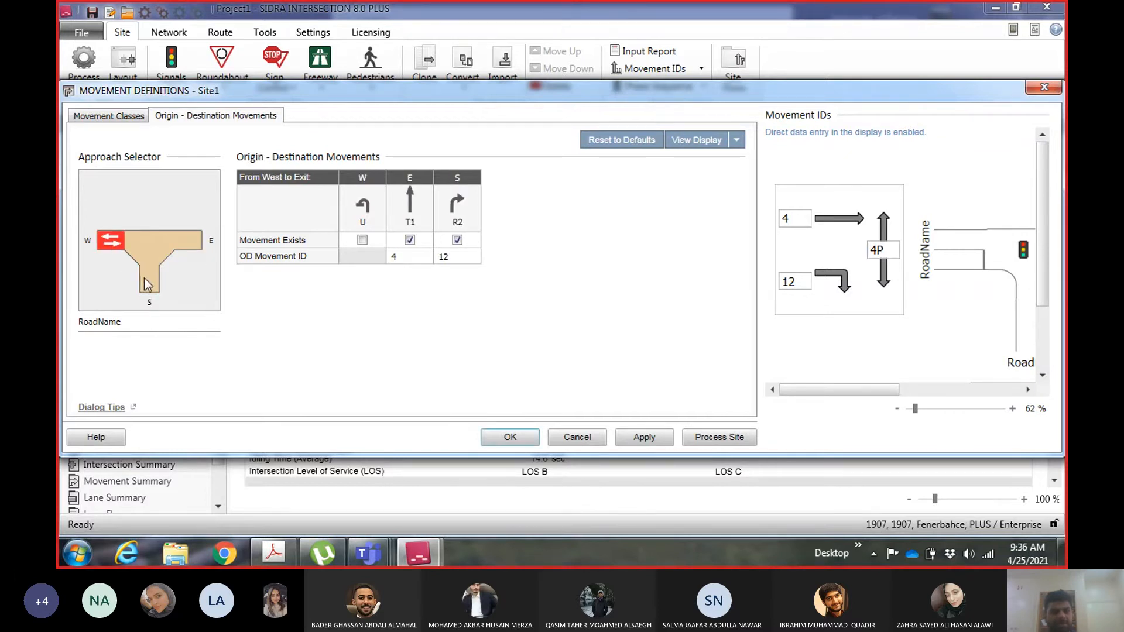
pyautogui.click(150, 283)
# Enable the U-turn movement for traffic from the east approach
pyautogui.click(194, 245)
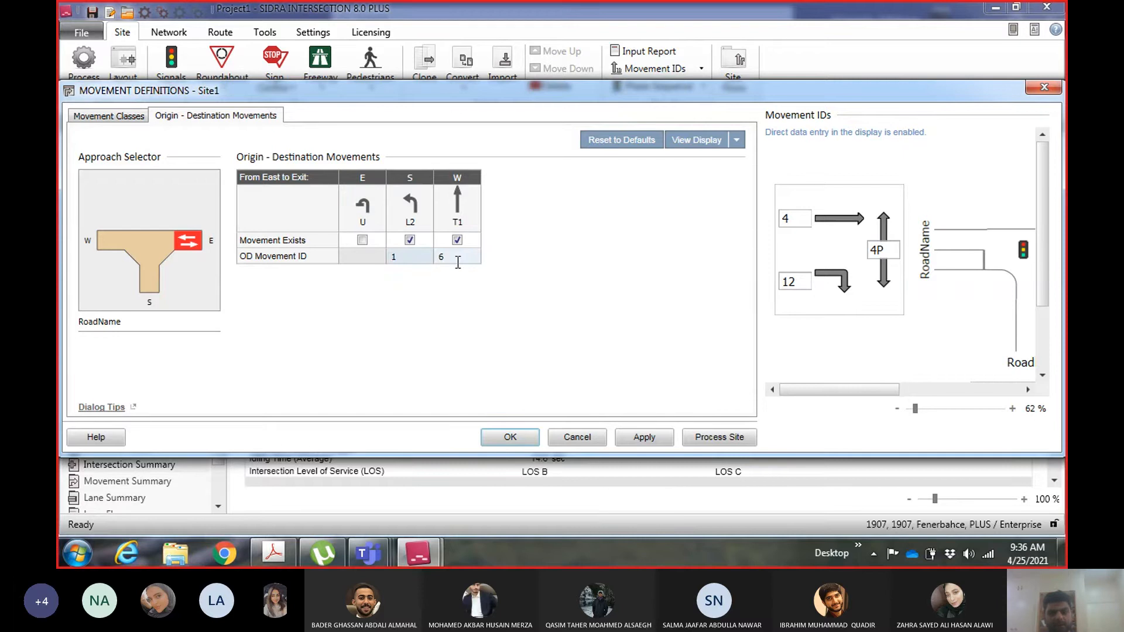
pyautogui.click(410, 262)
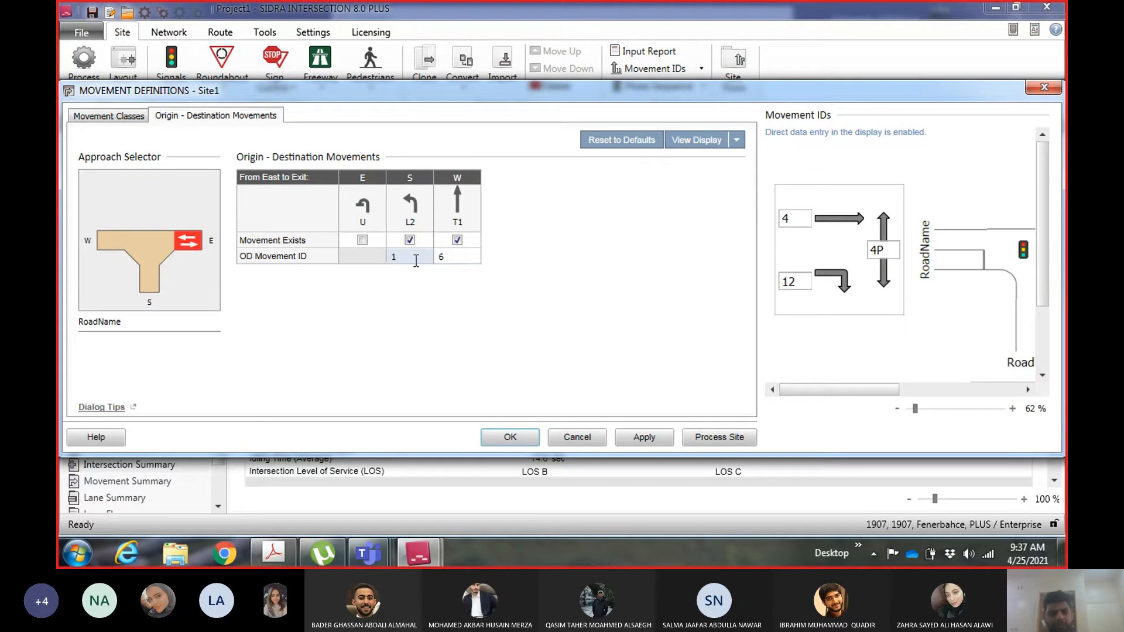
pyautogui.click(367, 241)
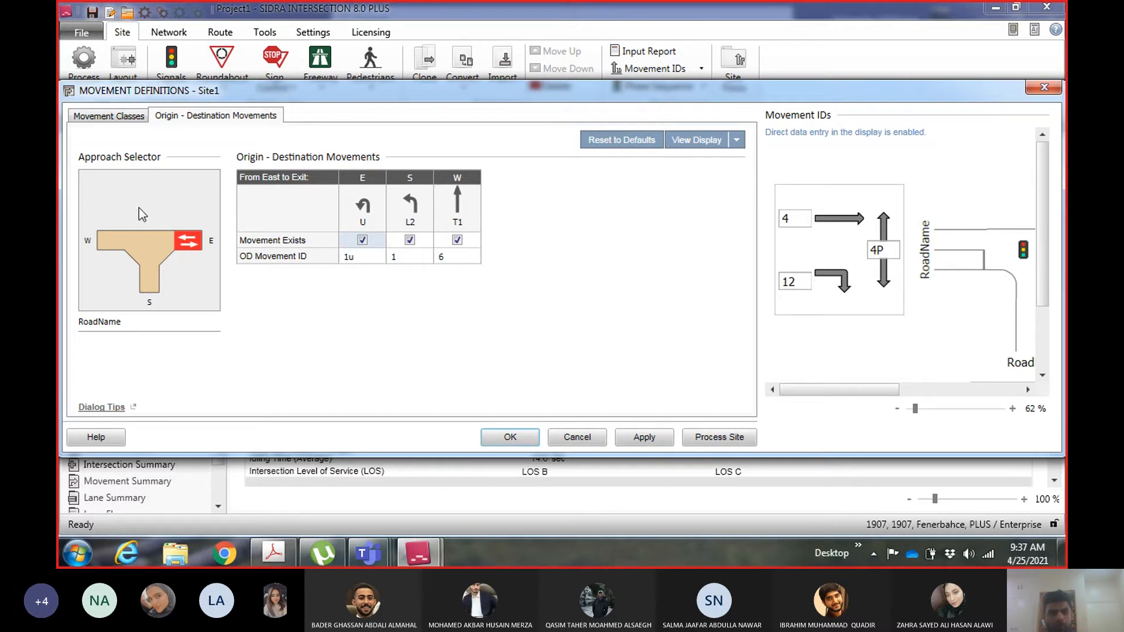
# Check the west approach's right-turn movement ID and reload the Movement IDs display for the whole intersection
pyautogui.click(109, 242)
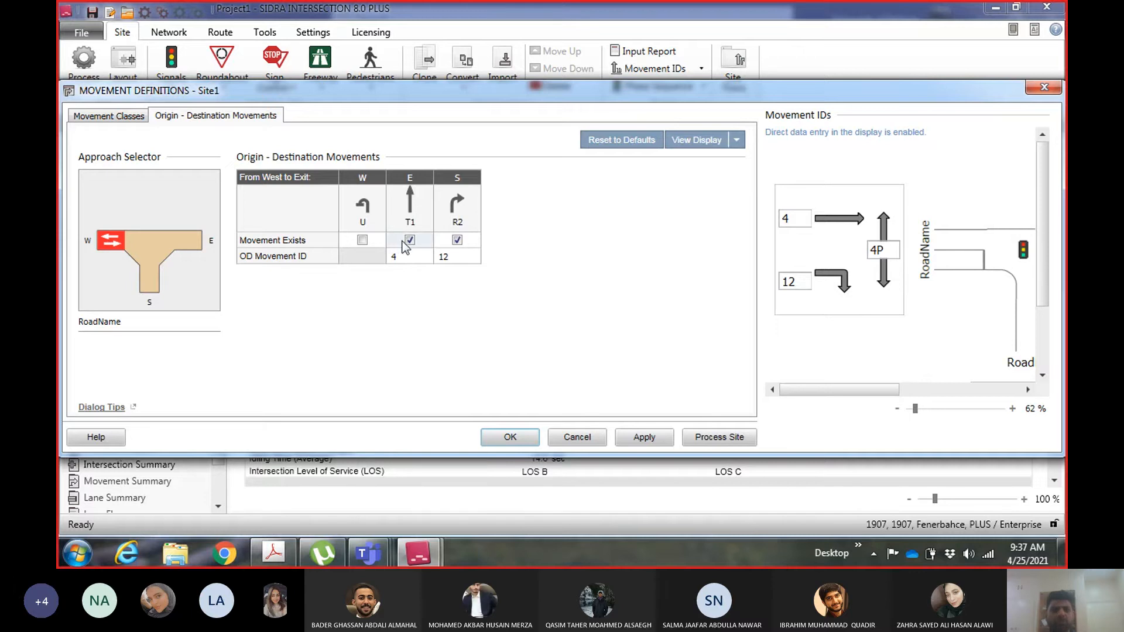
pyautogui.click(462, 257)
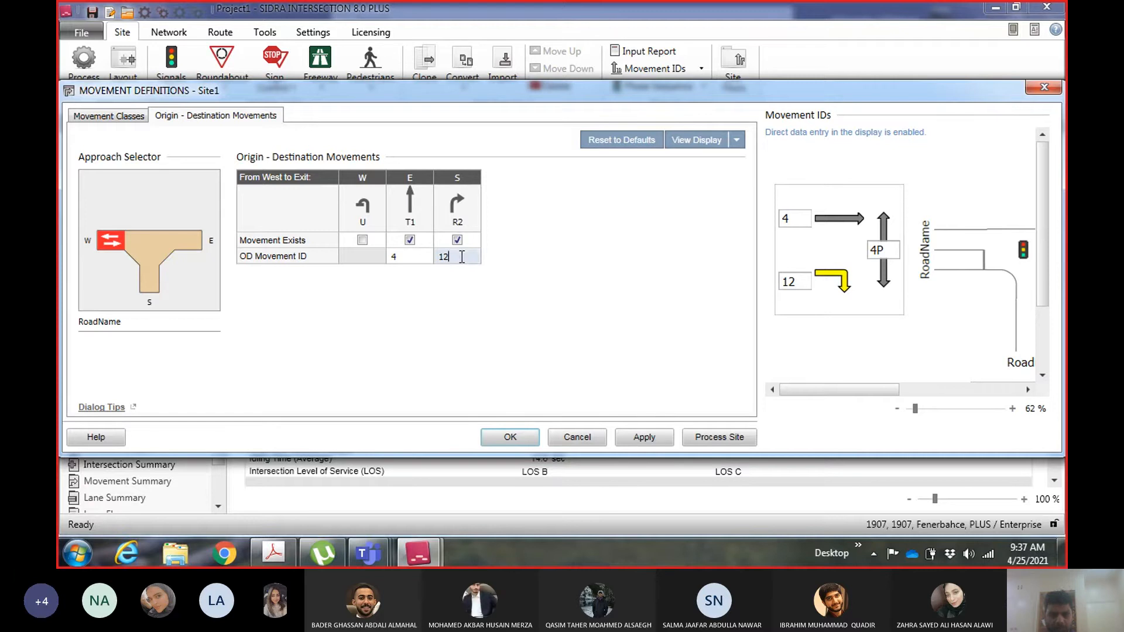
pyautogui.click(741, 139)
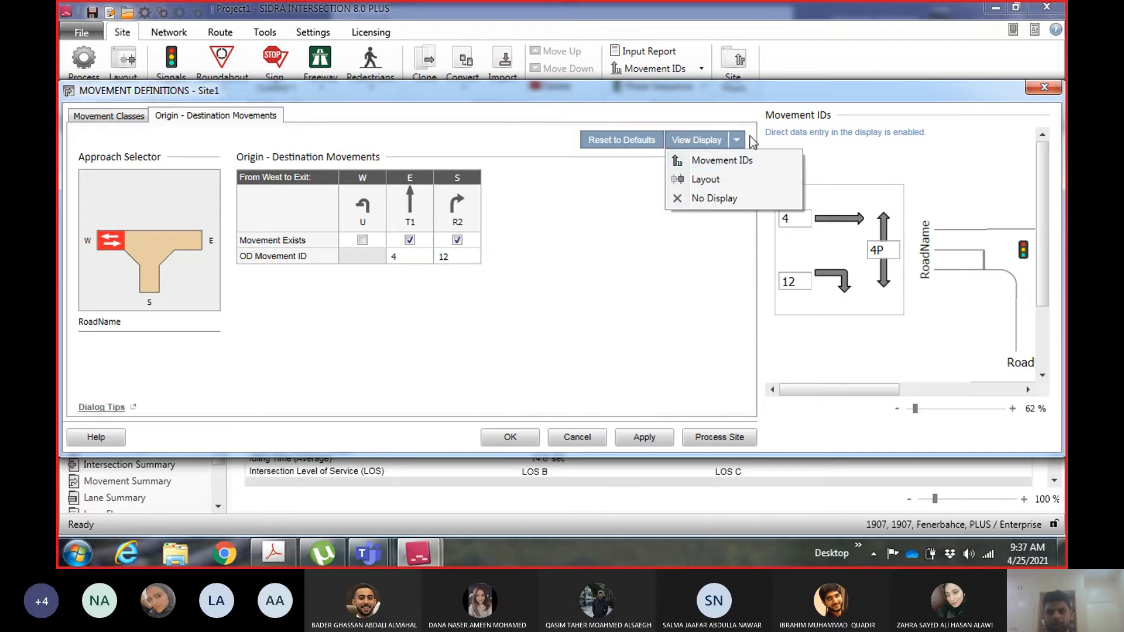
pyautogui.click(751, 161)
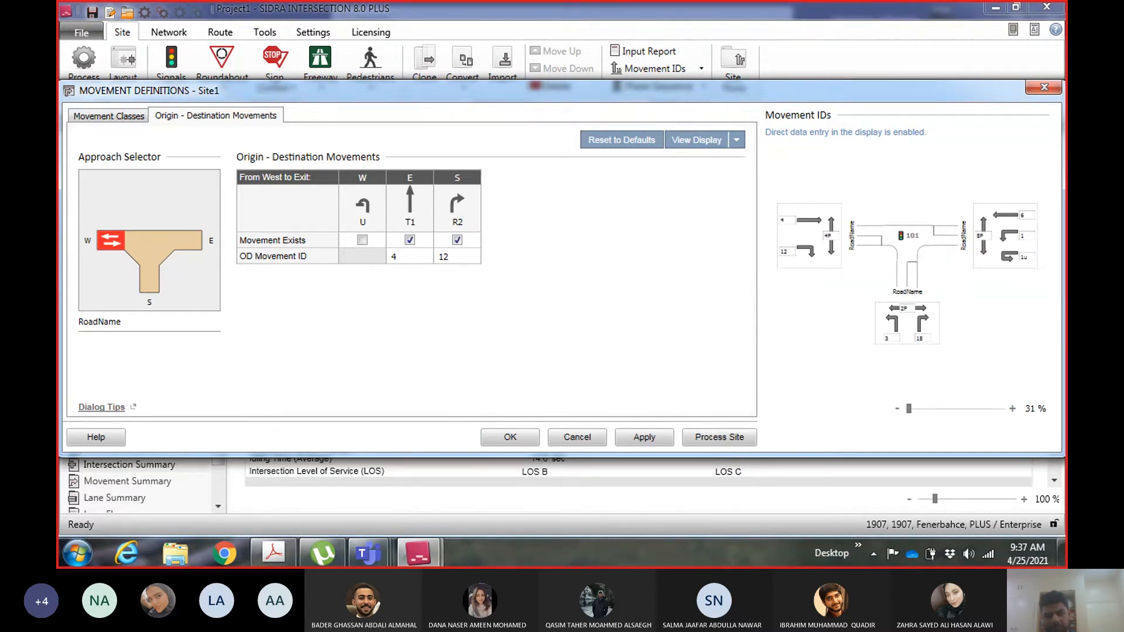
# Accept the movement definitions and review Site1's Lane Geometry for the east, west and south approaches
pyautogui.click(517, 443)
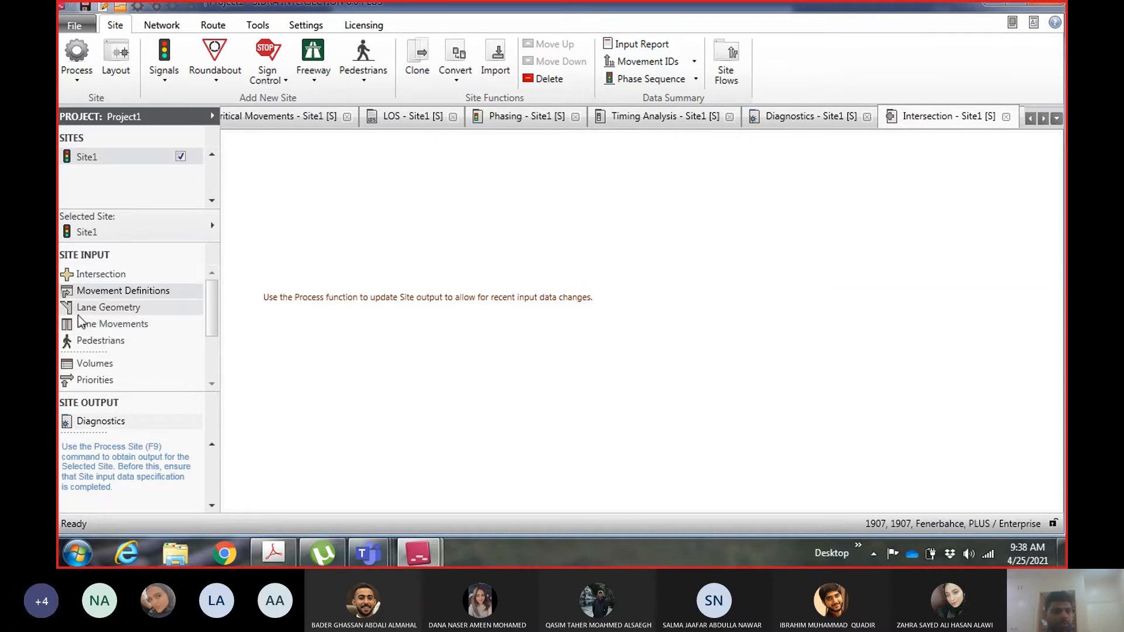
pyautogui.click(103, 314)
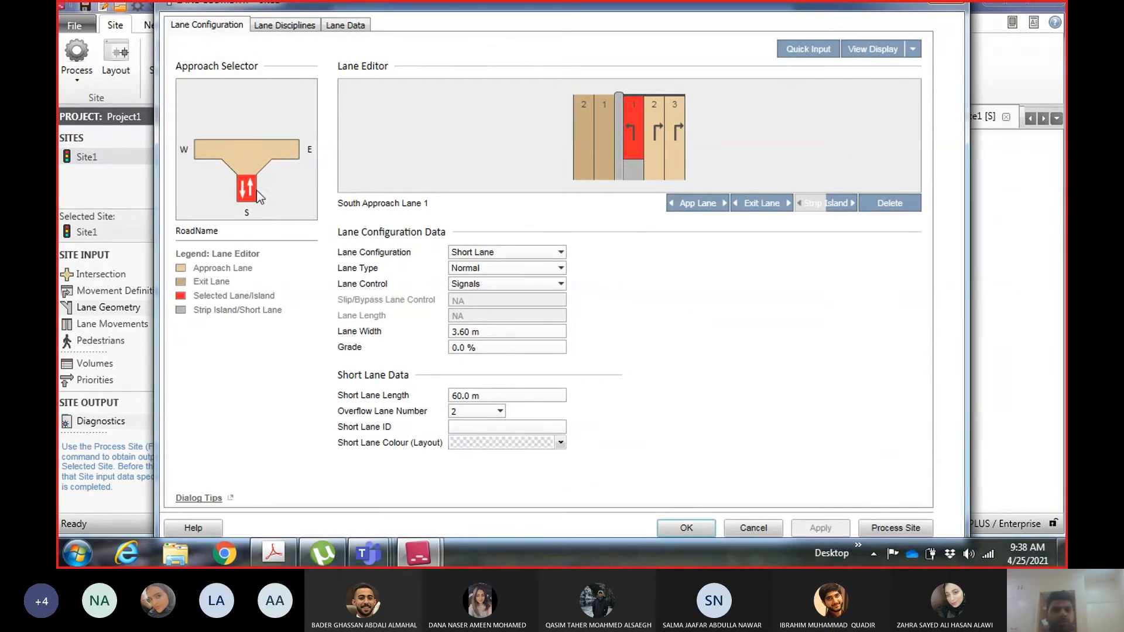
pyautogui.click(289, 148)
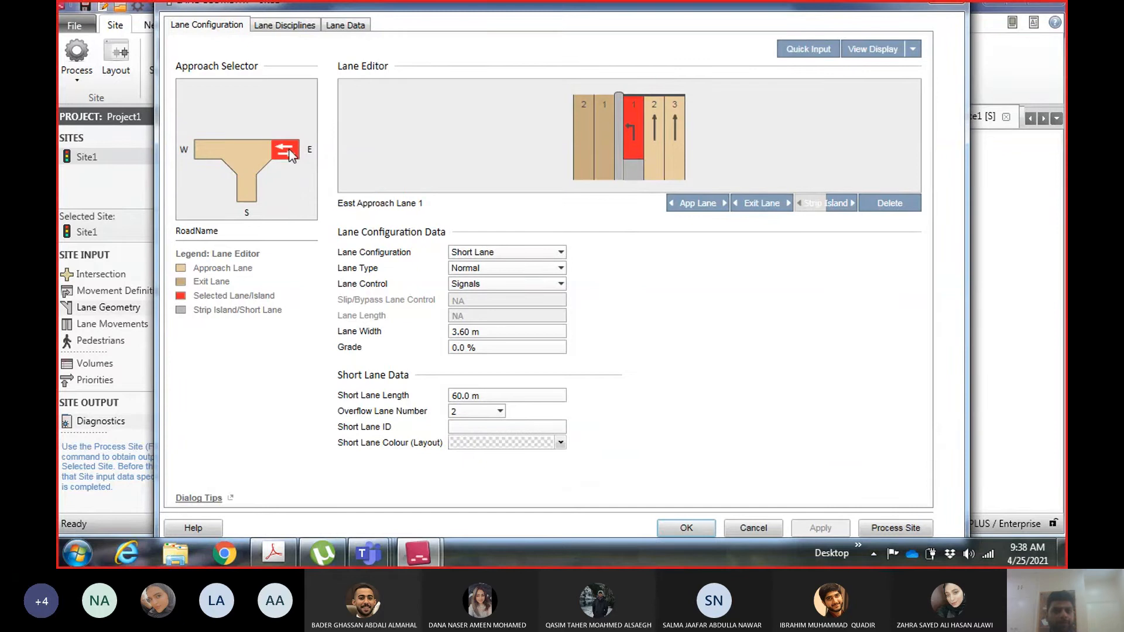
pyautogui.click(203, 150)
pyautogui.click(251, 187)
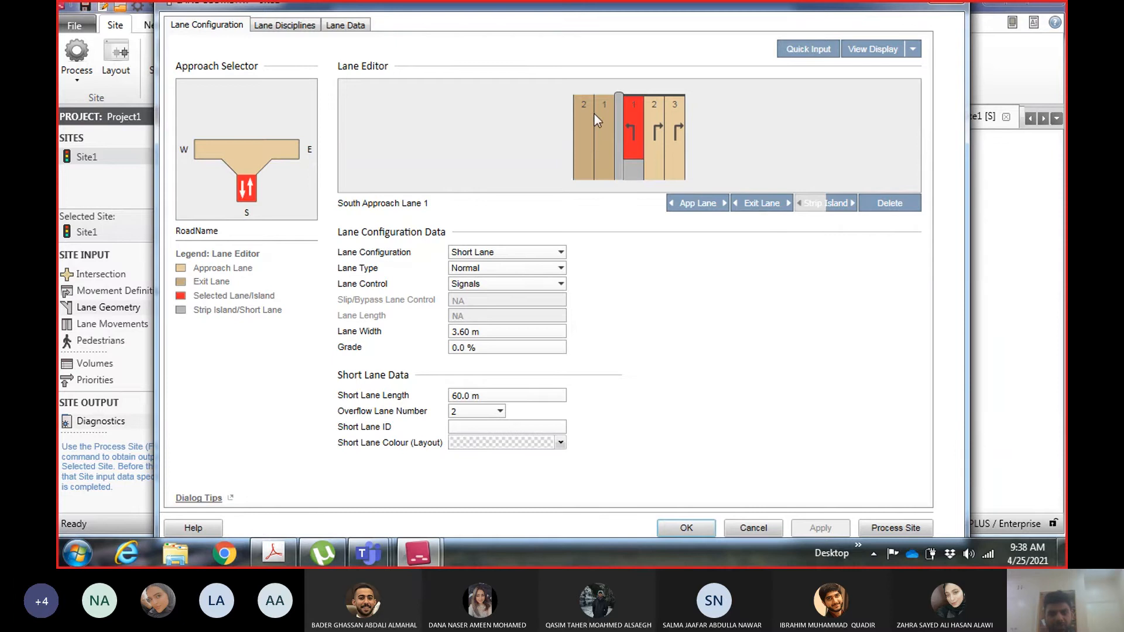
# Review the south leg's exit and approach lanes, and add an exit lane to the left of South Exit Lane 1
pyautogui.click(604, 143)
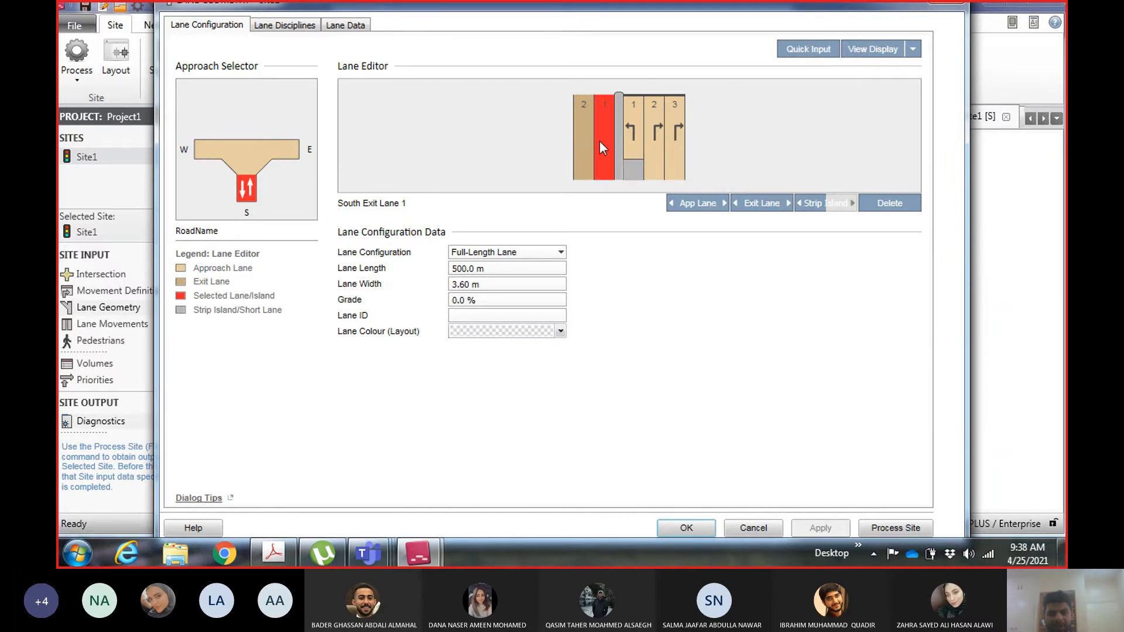
pyautogui.click(660, 134)
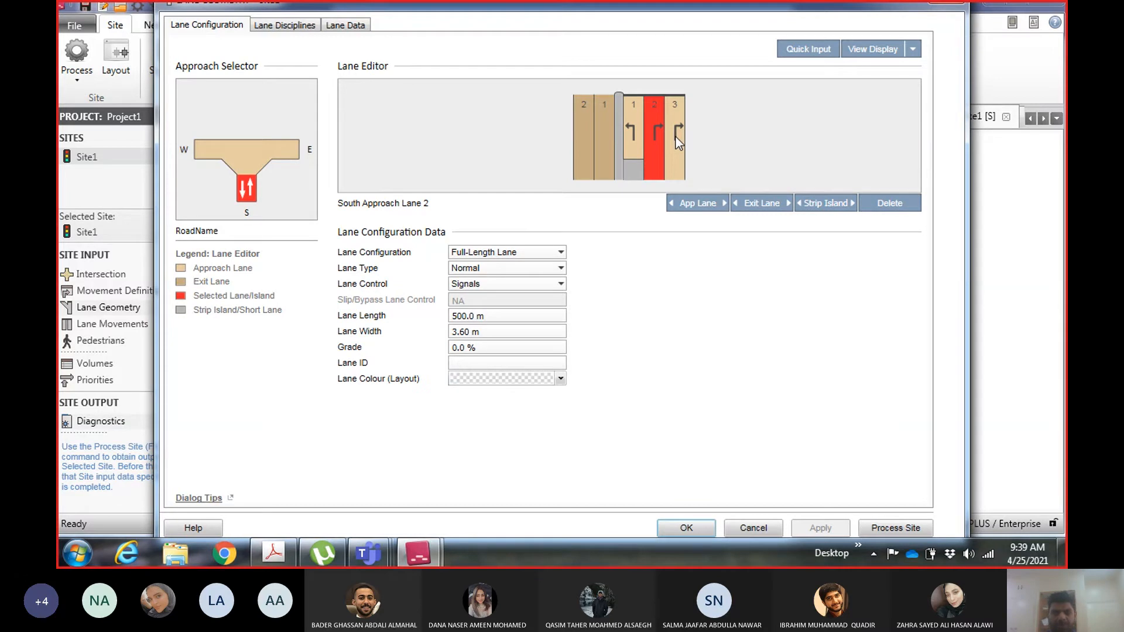
pyautogui.click(603, 131)
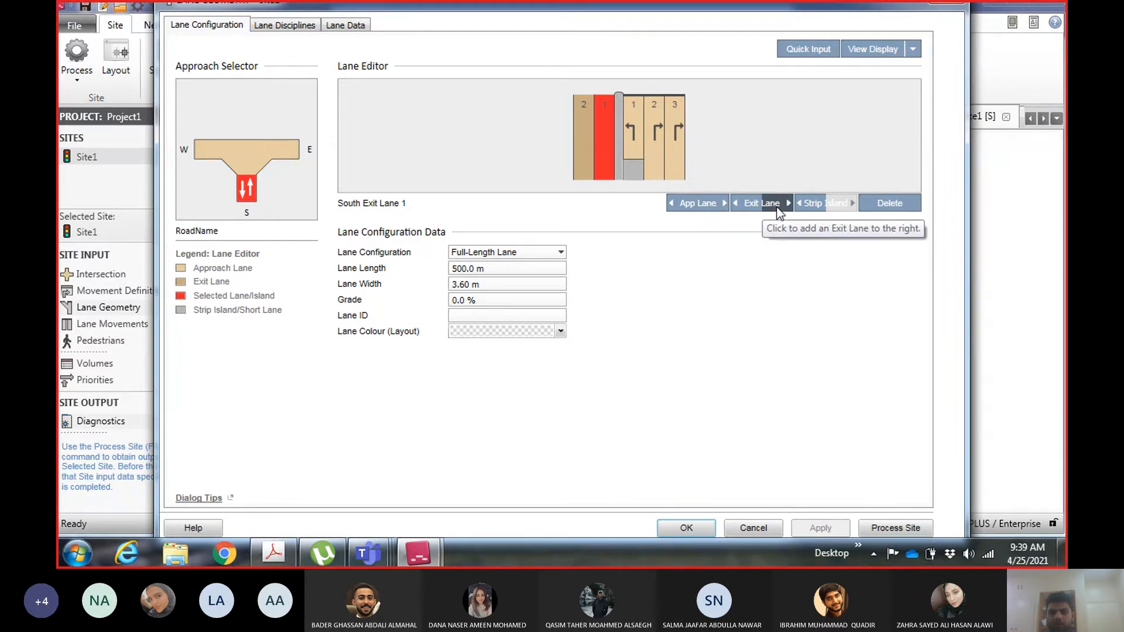
pyautogui.click(738, 204)
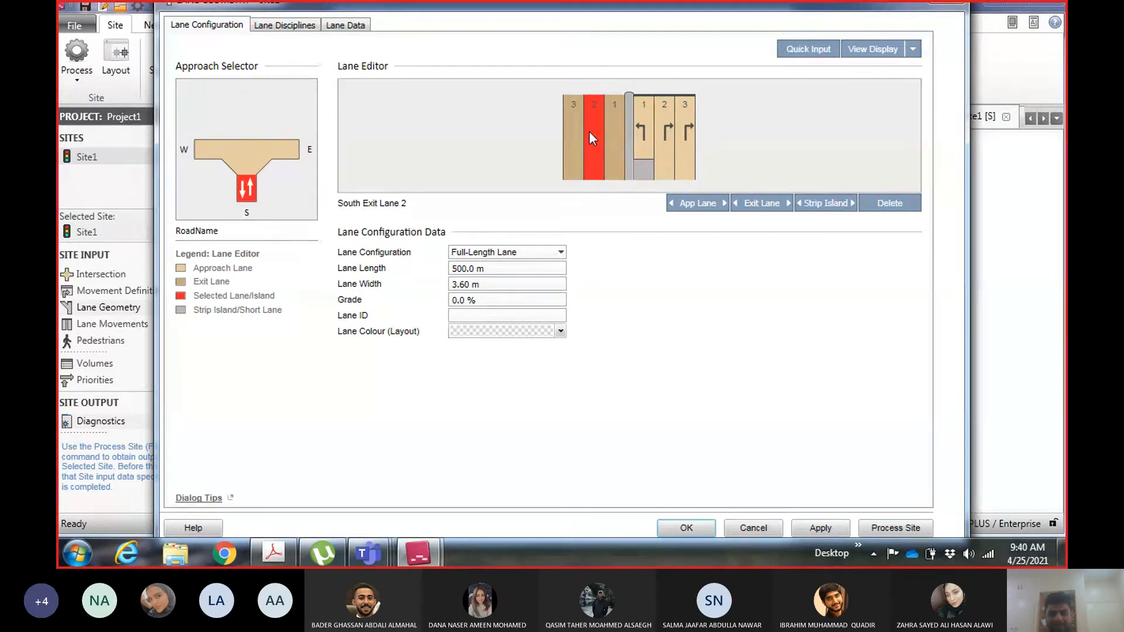
# Add an approach lane to the right of South Approach Lane 2 and check the settings of South Approach Lanes 3 and 4
pyautogui.click(672, 155)
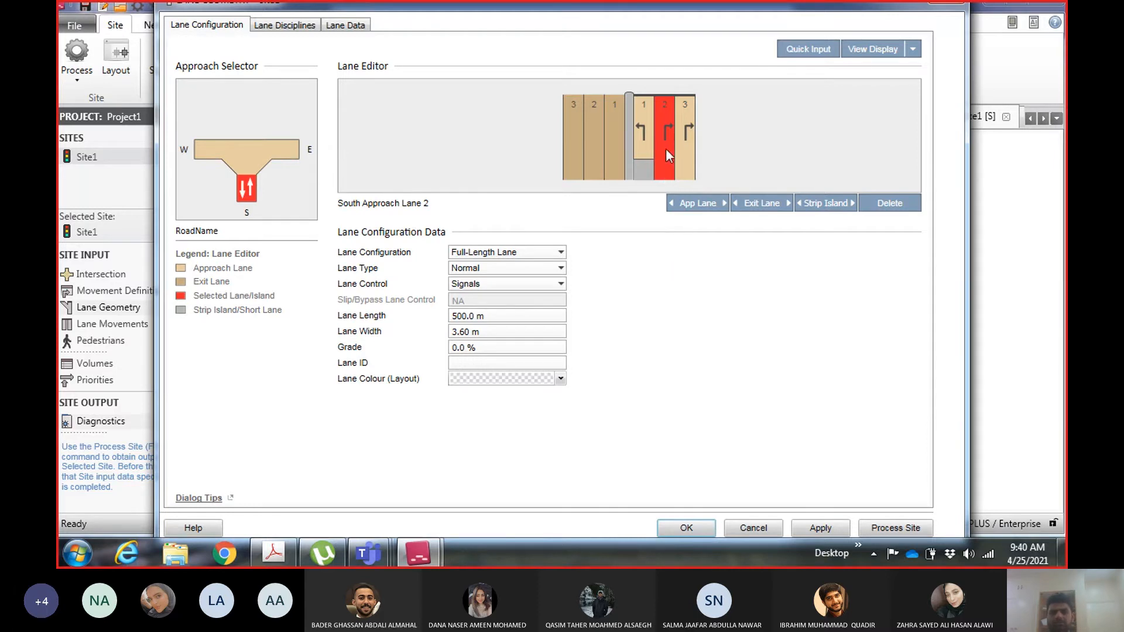
pyautogui.click(720, 205)
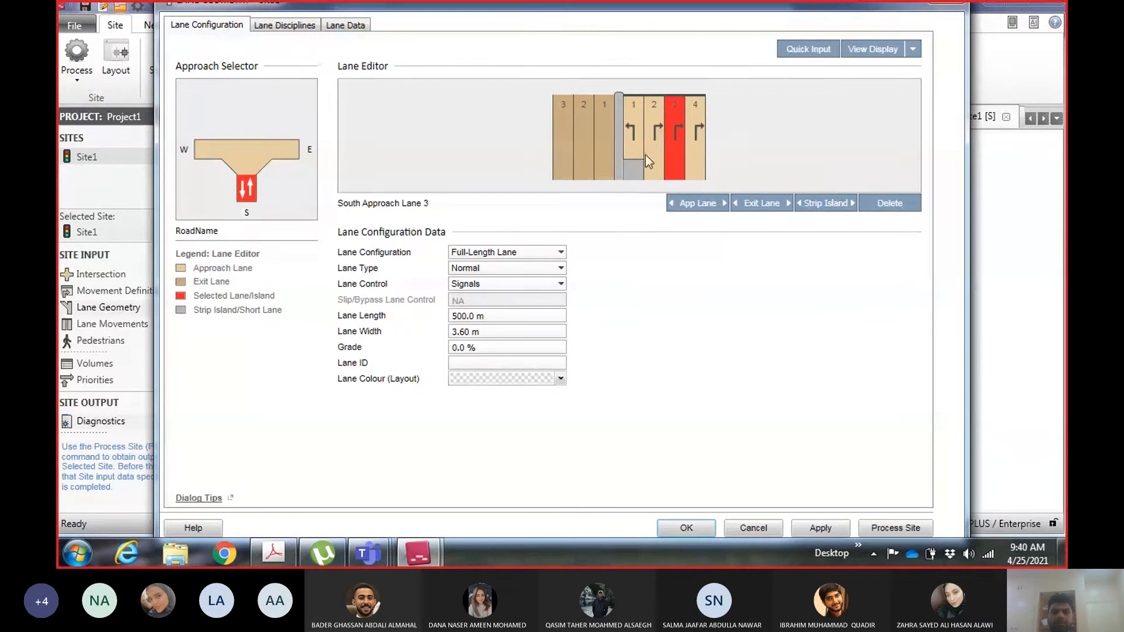
pyautogui.click(698, 156)
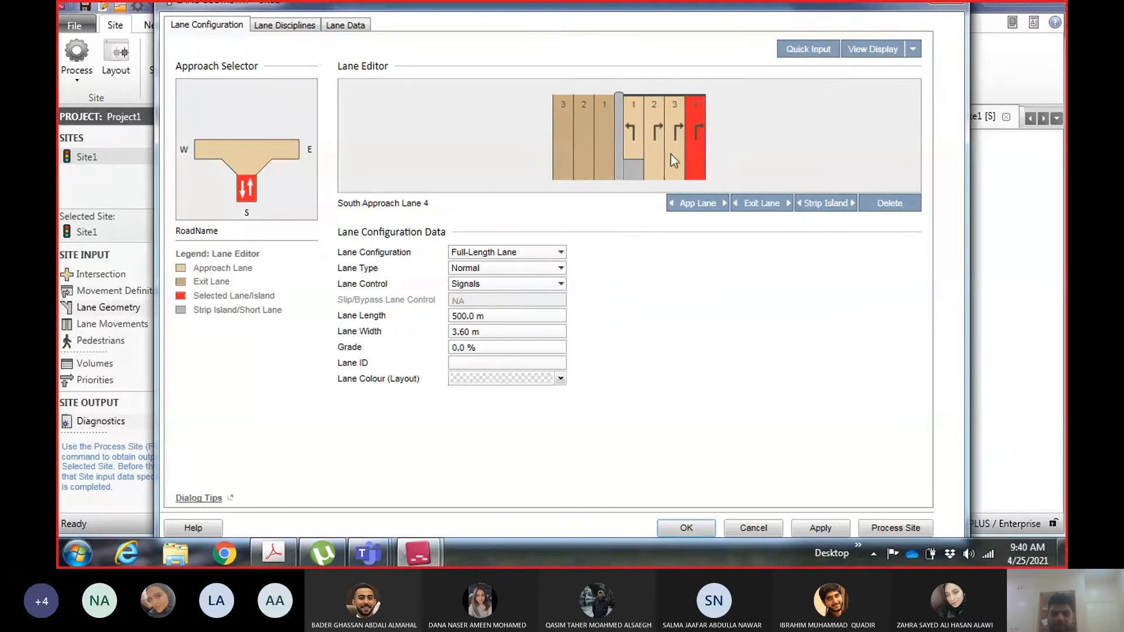
pyautogui.click(675, 161)
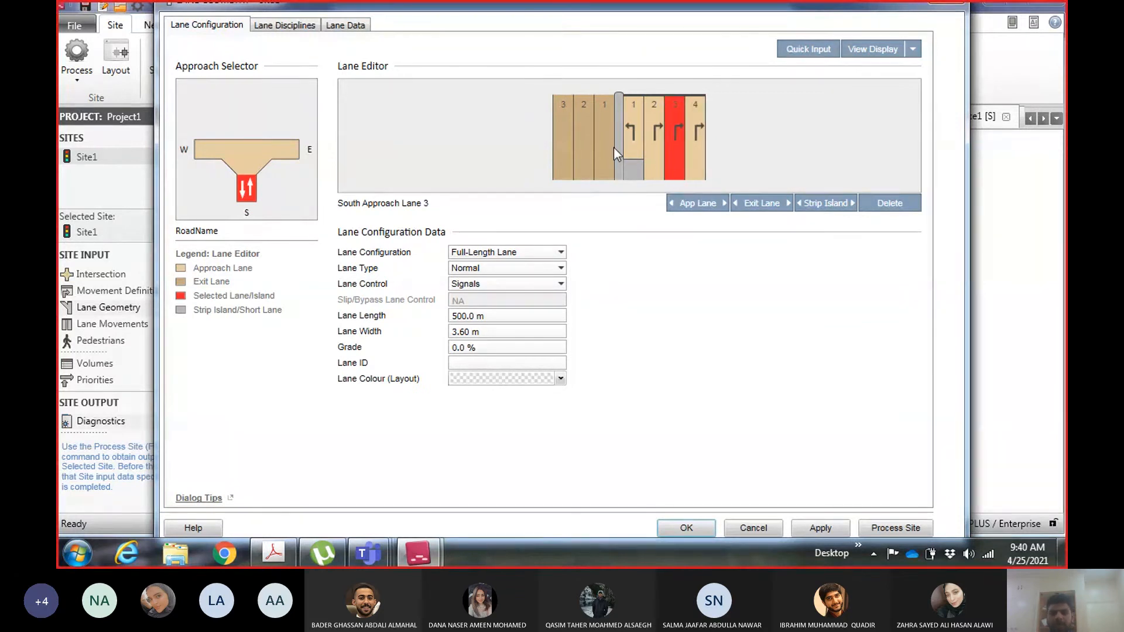
# View the south leg's strip island, switch to the Class Notebook in Teams and draw a narrow-fronted, wider-backed island outline in black beside the road sketches
pyautogui.click(619, 128)
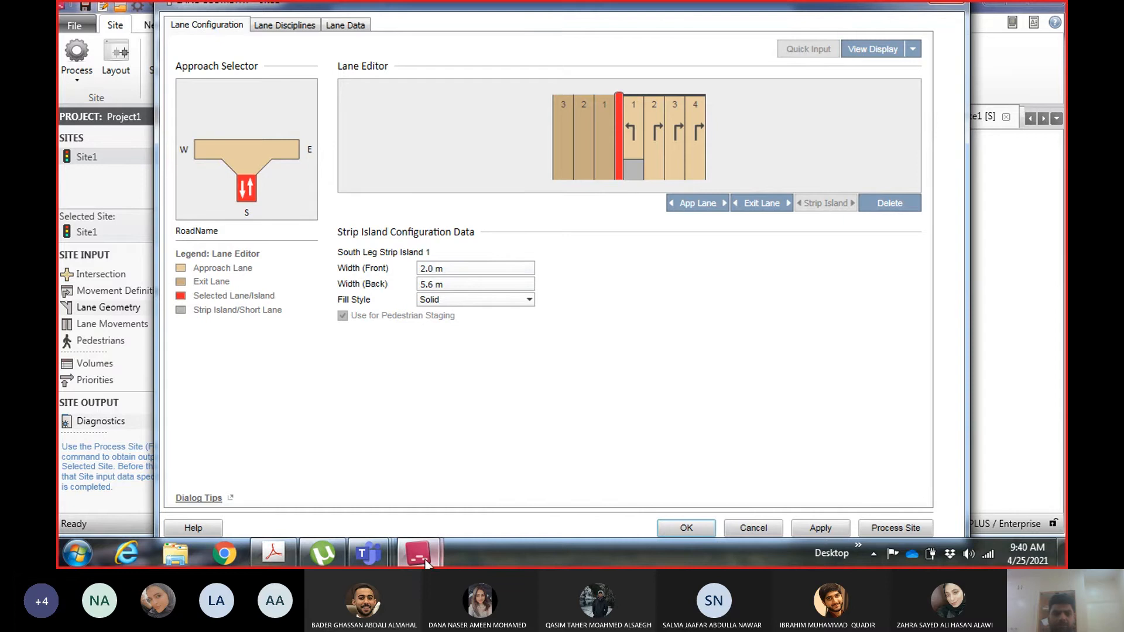
pyautogui.moveTo(418, 554)
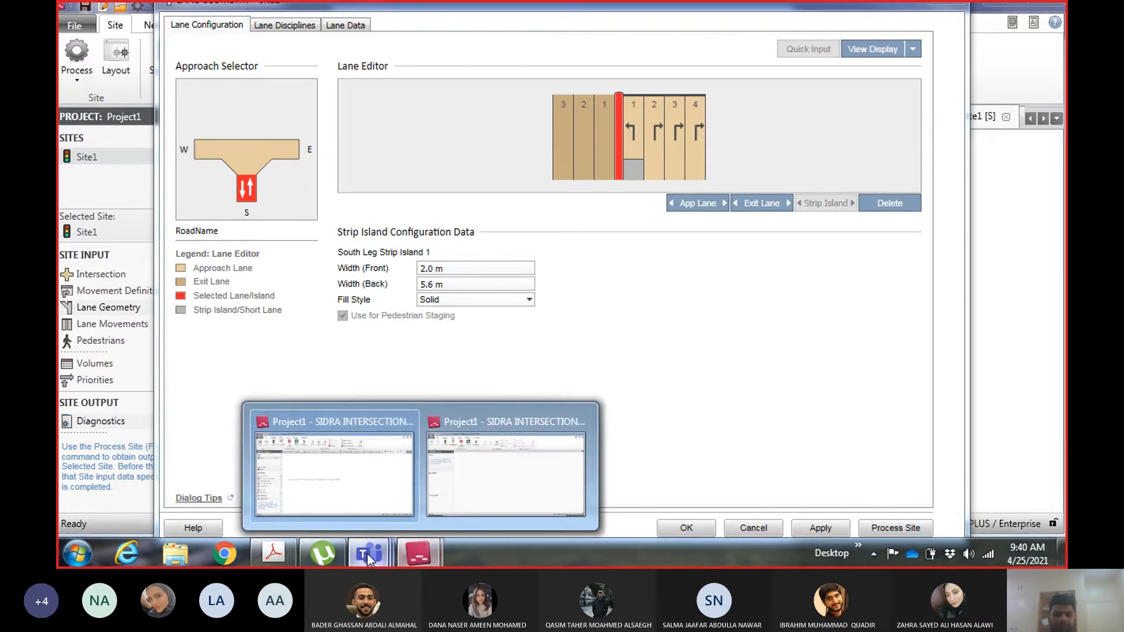
pyautogui.moveTo(367, 554)
pyautogui.click(221, 448)
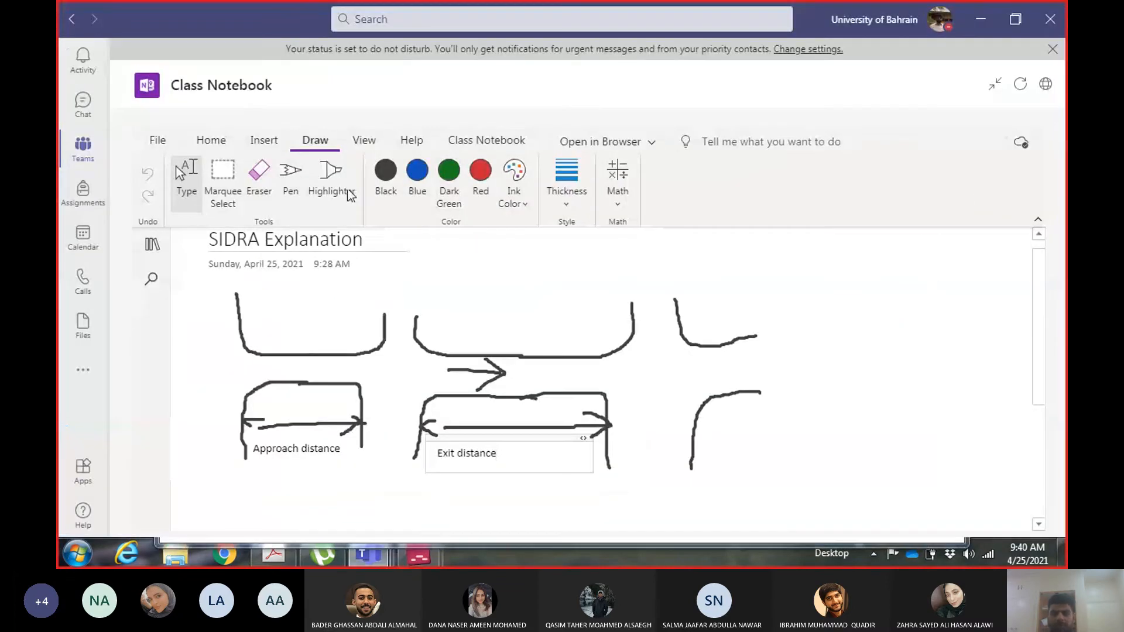
pyautogui.click(291, 186)
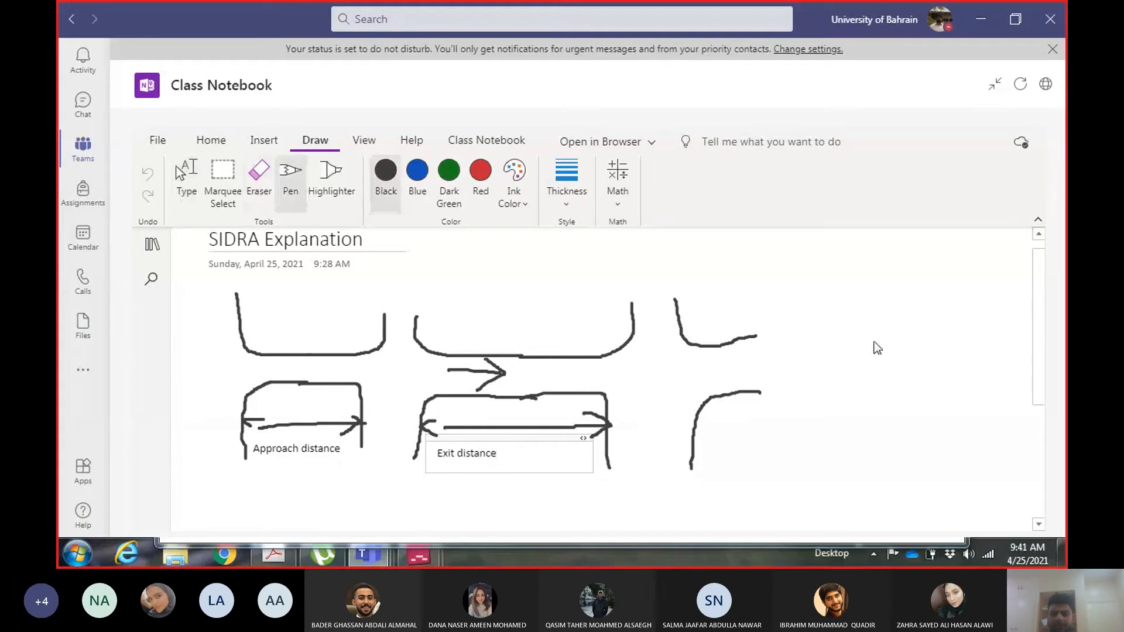
pyautogui.moveTo(870, 342); pyautogui.dragTo(880, 291)
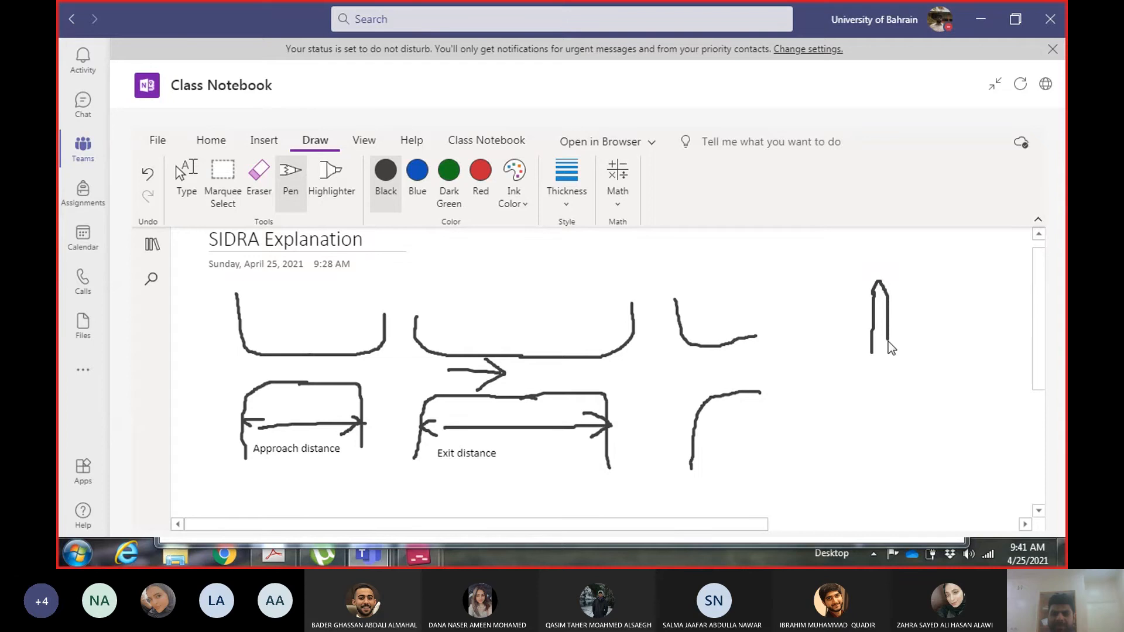
pyautogui.moveTo(890, 345)
pyautogui.mouseDown()
pyautogui.moveTo(908, 376)
pyautogui.moveTo(919, 481)
pyautogui.mouseUp()
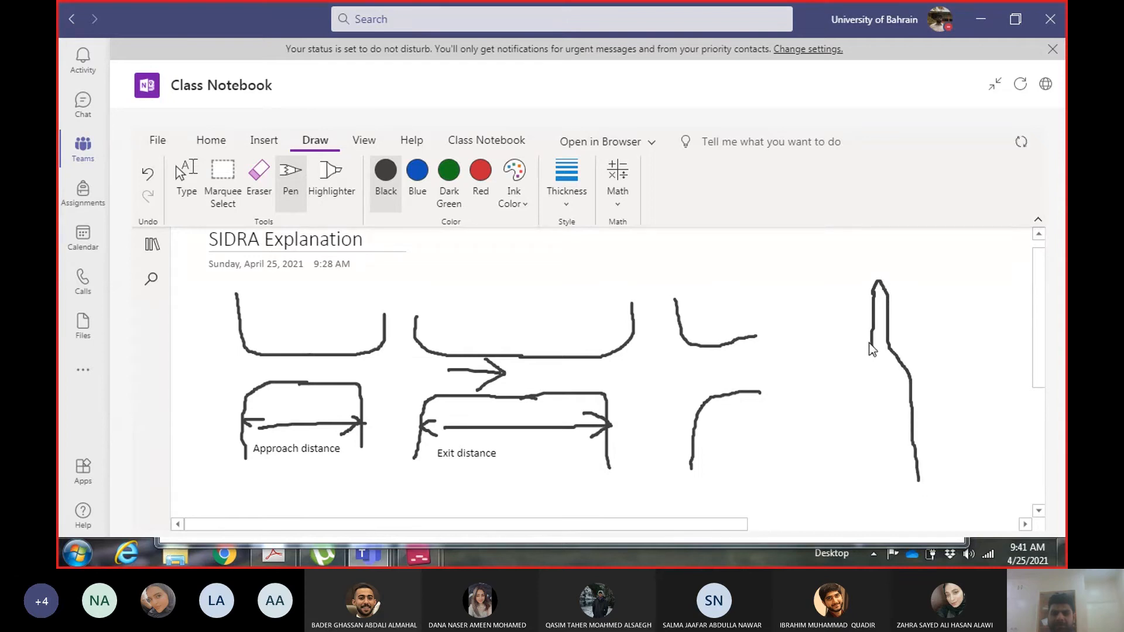
pyautogui.moveTo(871, 344); pyautogui.dragTo(867, 498)
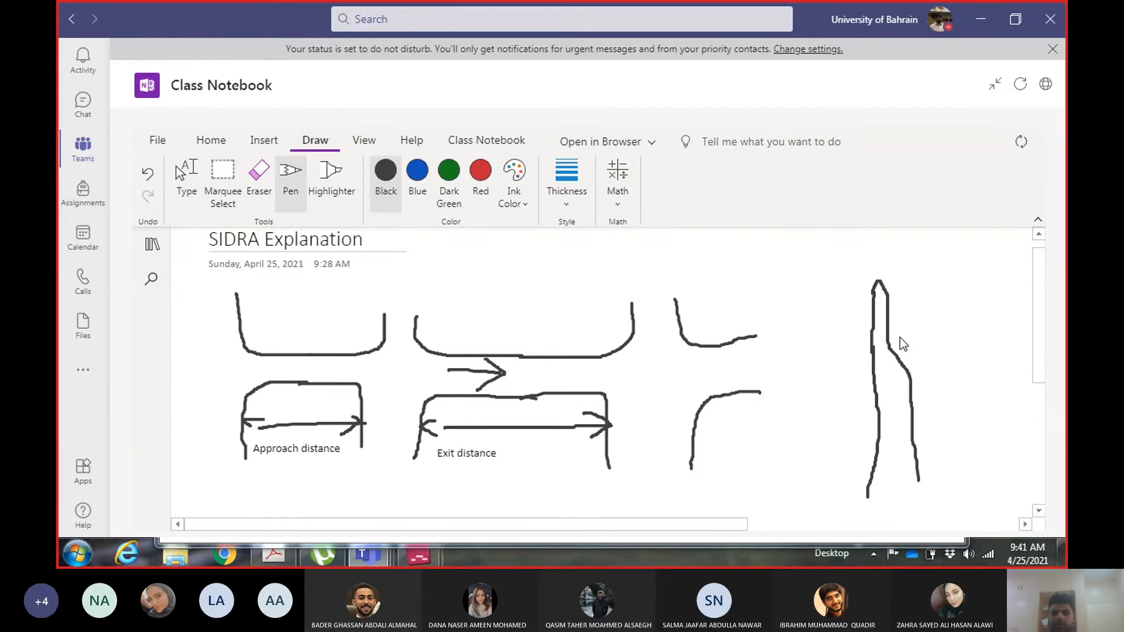
# Draw a left-turn arrow beside the sketched island and mark the island's front and back widths
pyautogui.moveTo(900, 339)
pyautogui.mouseDown()
pyautogui.moveTo(896, 274)
pyautogui.moveTo(906, 290)
pyautogui.mouseUp()
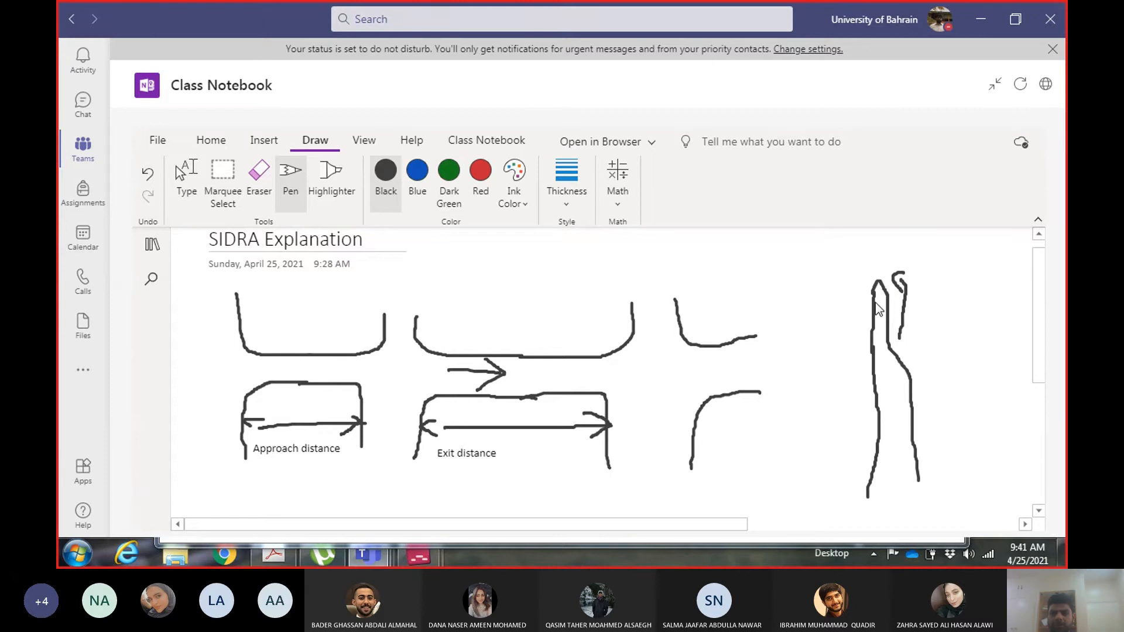
pyautogui.moveTo(874, 302); pyautogui.dragTo(881, 299)
pyautogui.moveTo(876, 404)
pyautogui.mouseDown()
pyautogui.moveTo(909, 402)
pyautogui.moveTo(881, 396)
pyautogui.mouseUp()
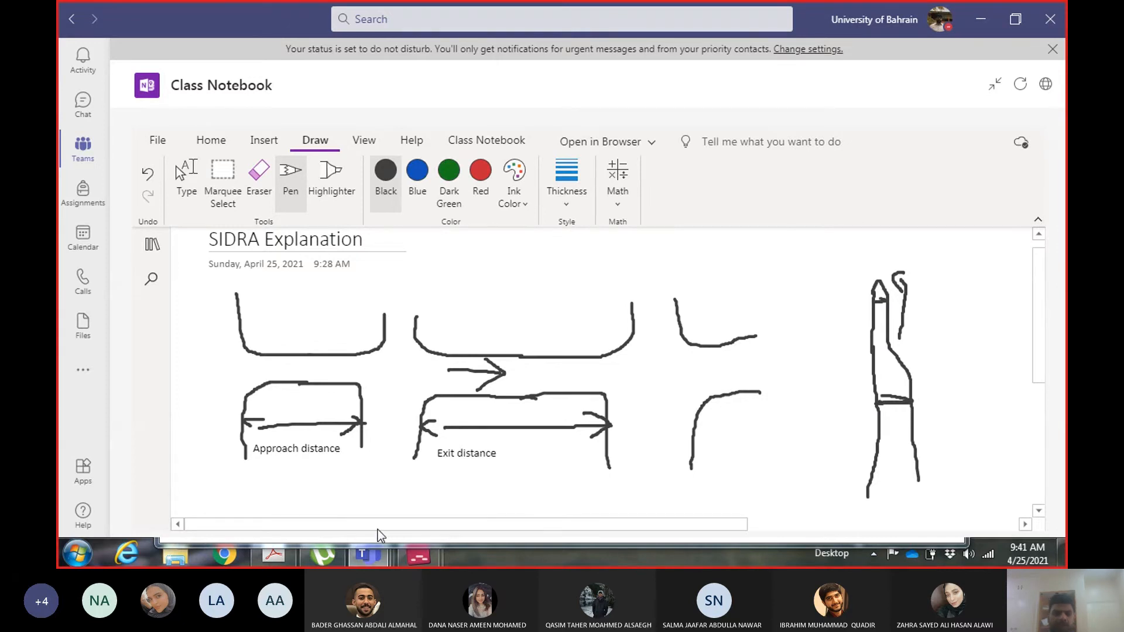
# Switch back to SIDRA INTERSECTION and check the fill style options of South Leg Strip Island 1
pyautogui.moveTo(419, 554)
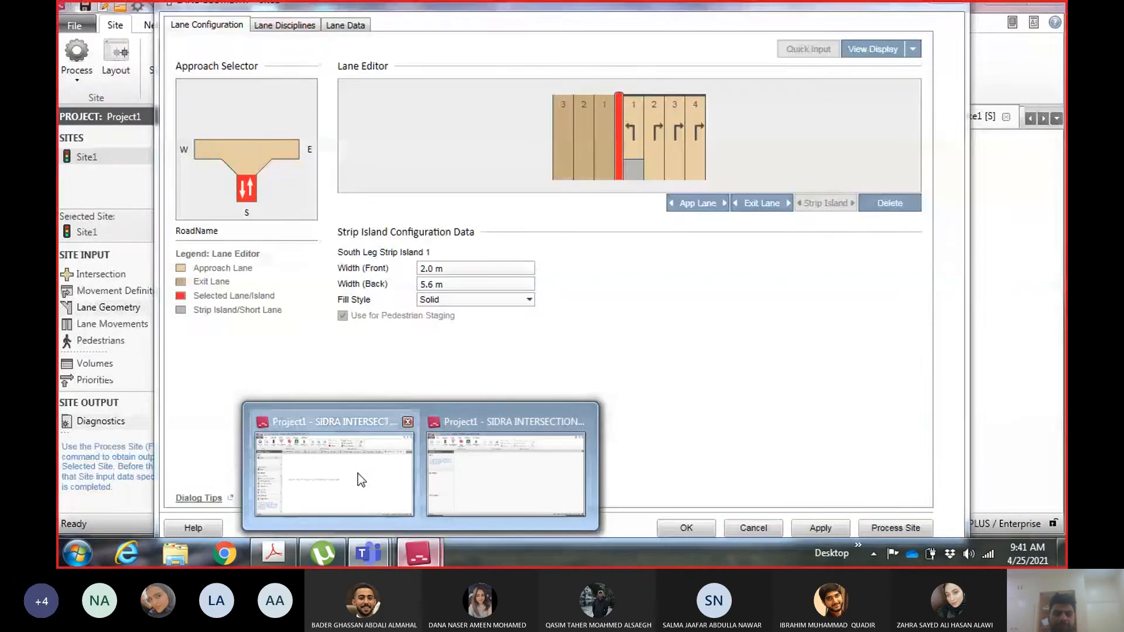
pyautogui.click(358, 475)
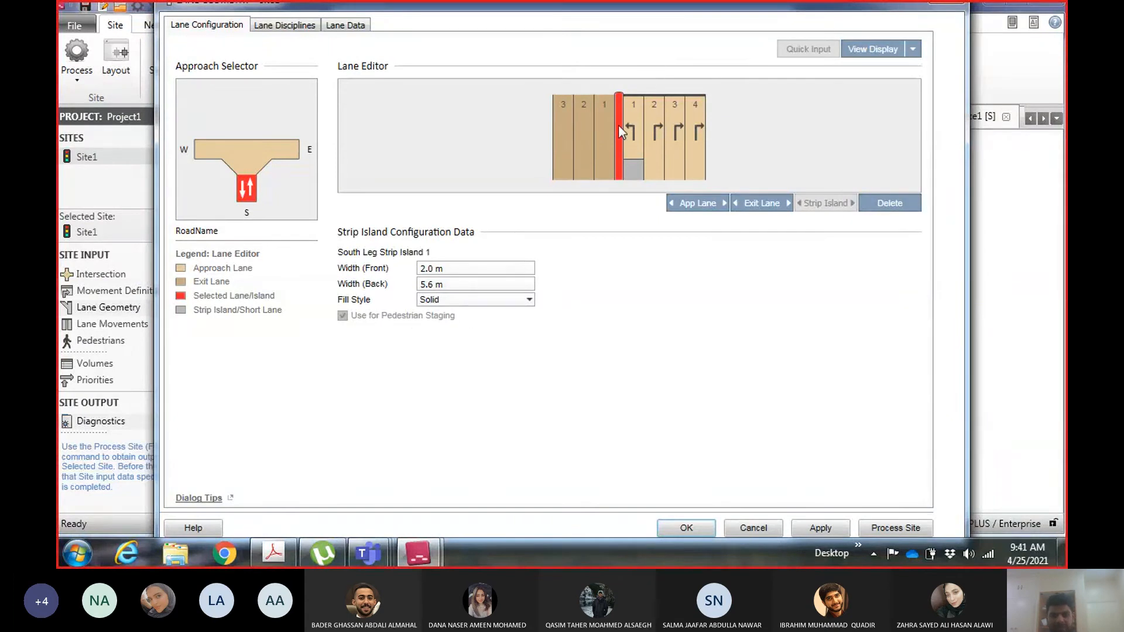
pyautogui.click(482, 302)
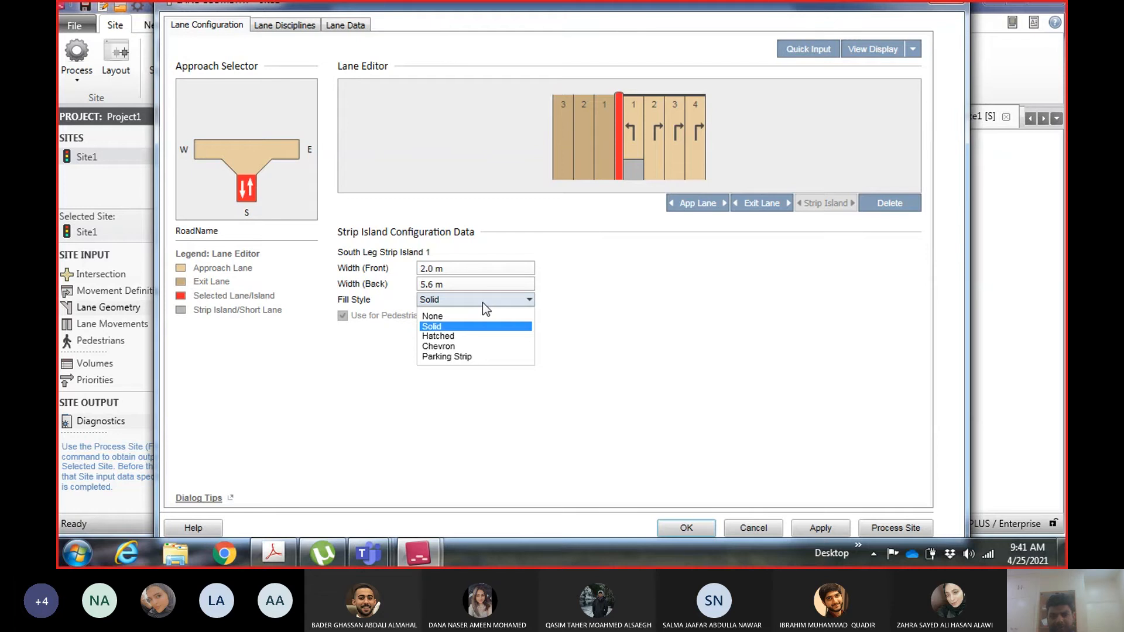
pyautogui.click(483, 302)
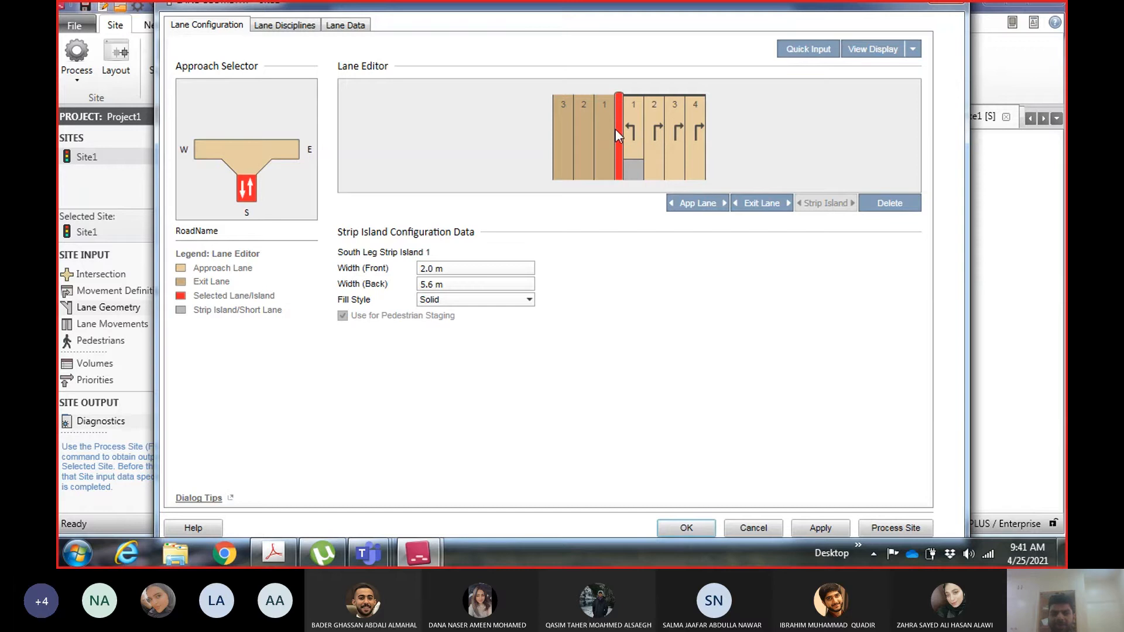
# Delete South Approach Lane 2
pyautogui.click(659, 147)
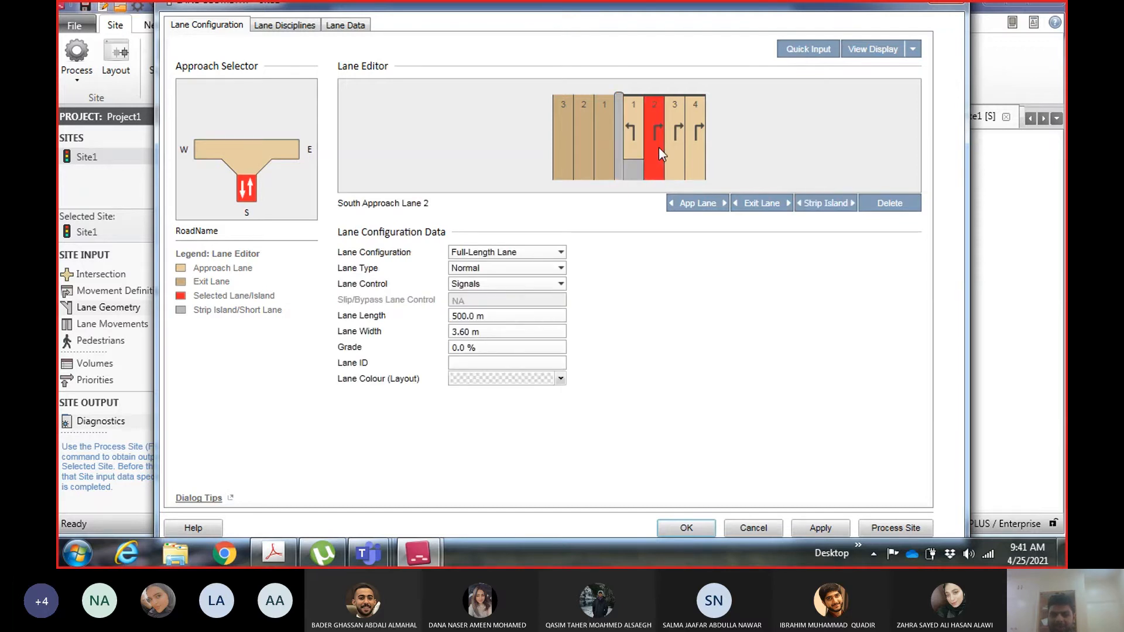
pyautogui.click(893, 207)
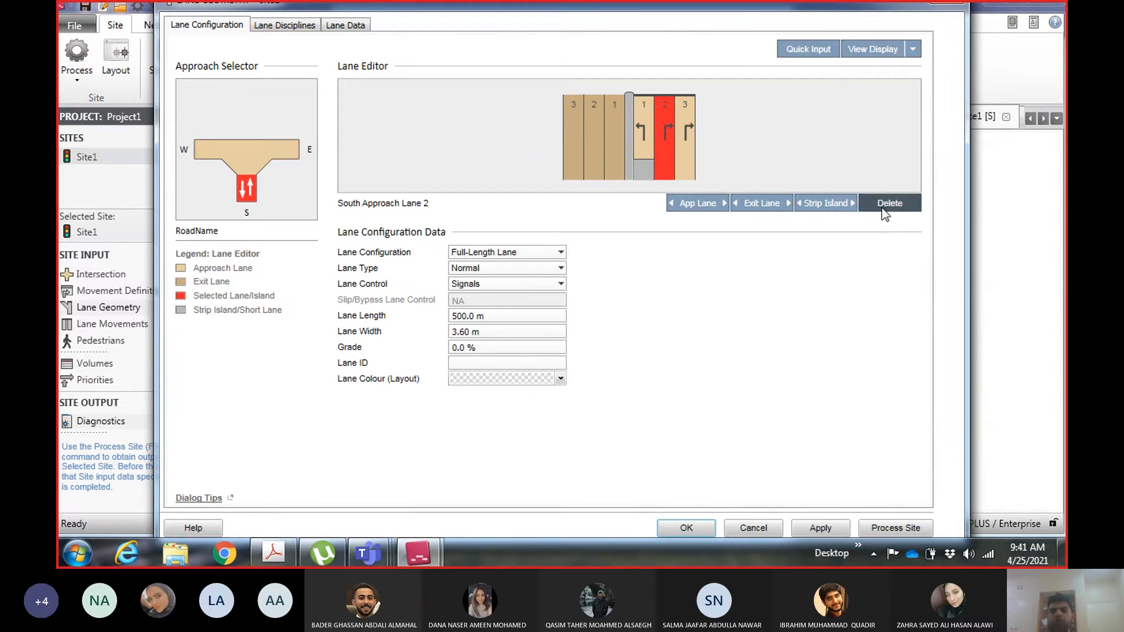
# Add a strip island to the left of South Approach Lane 2, and delete it again
pyautogui.click(641, 139)
pyautogui.click(664, 137)
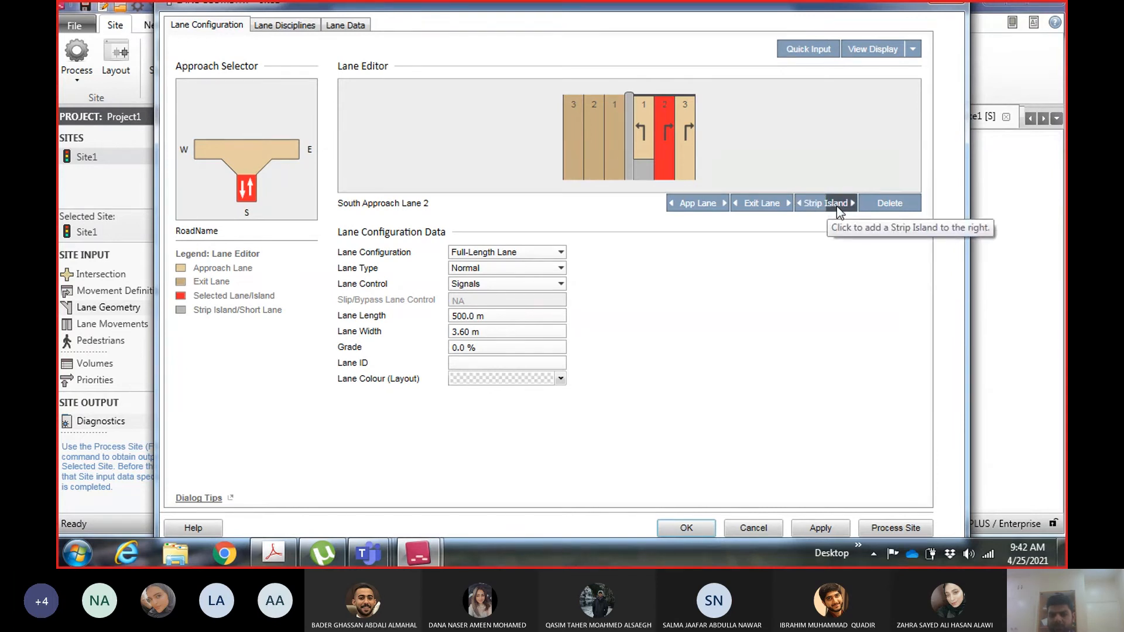
pyautogui.click(808, 208)
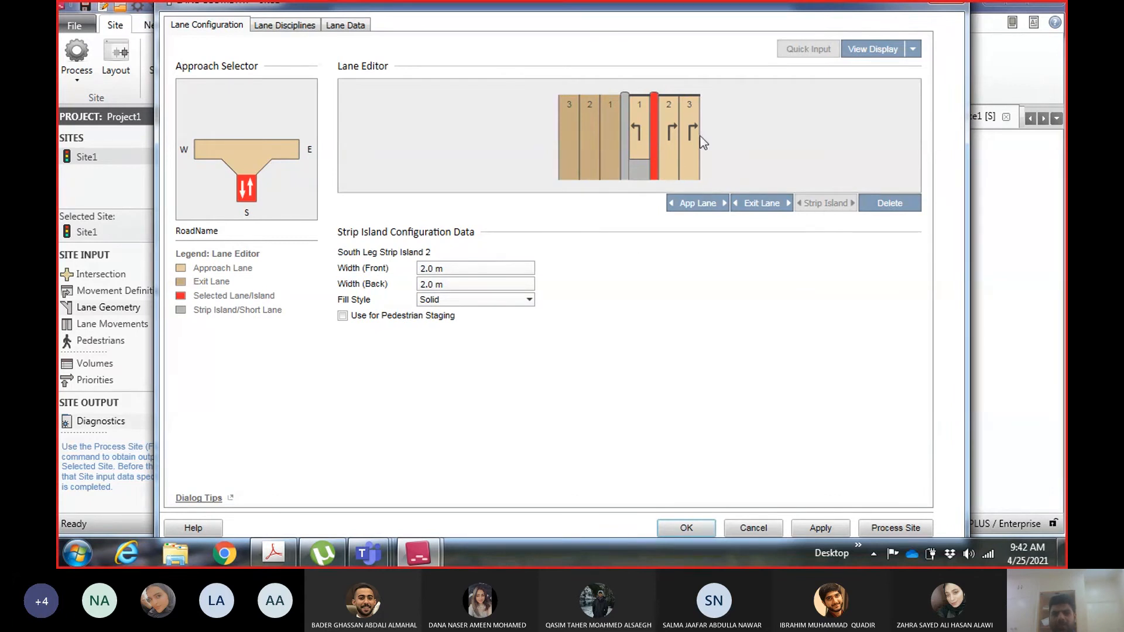
pyautogui.click(898, 202)
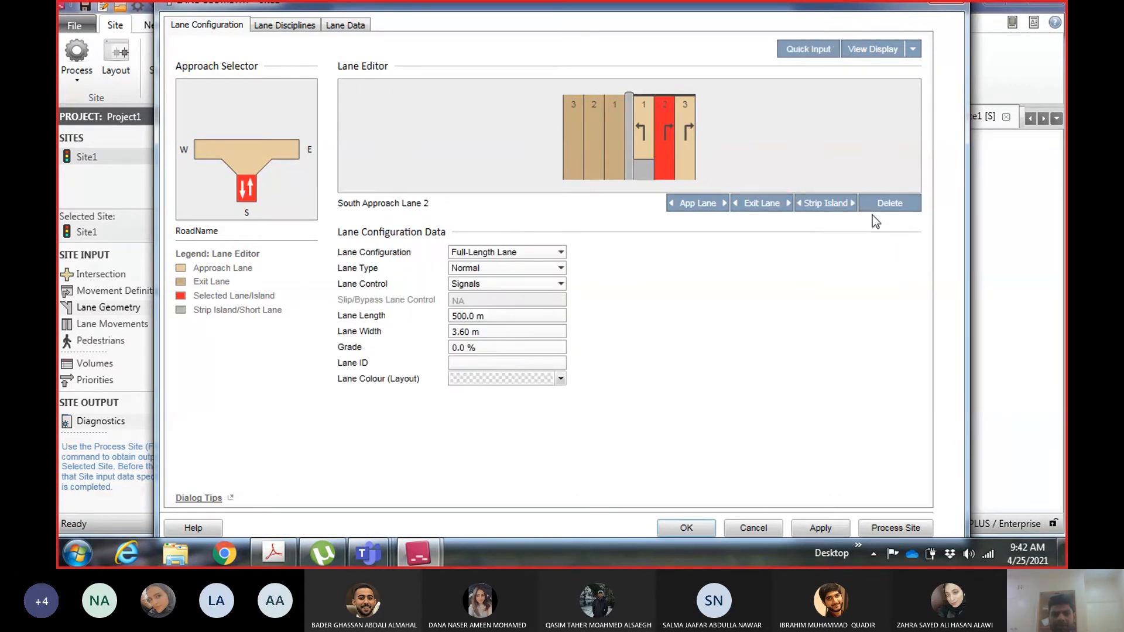
# Check the lane type options available for South Approach Lane 2
pyautogui.click(513, 270)
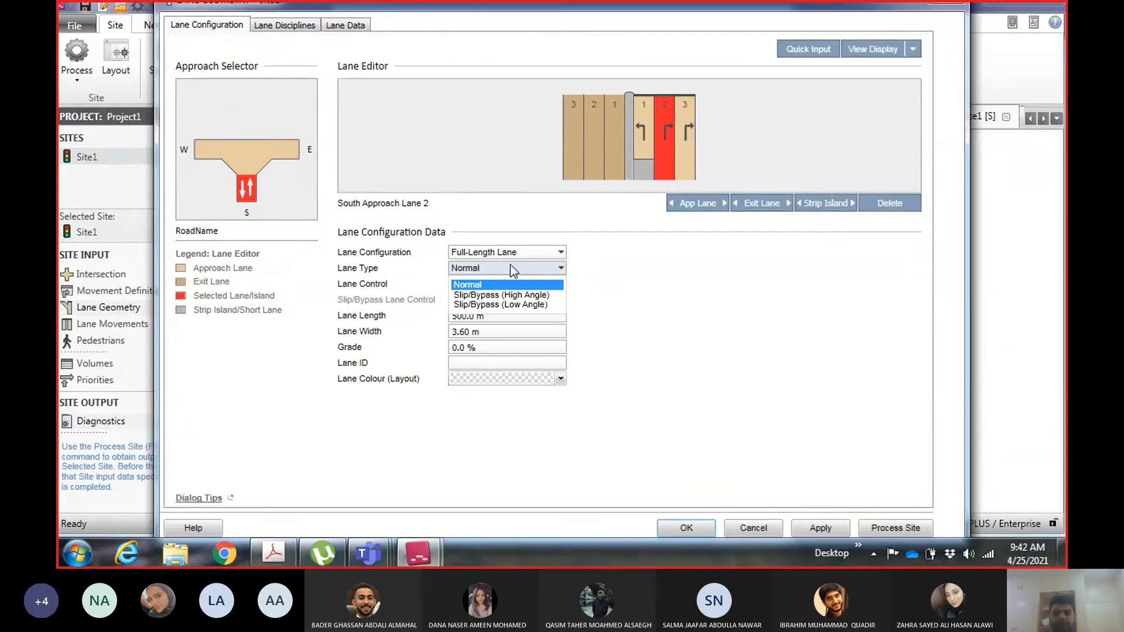
pyautogui.click(513, 271)
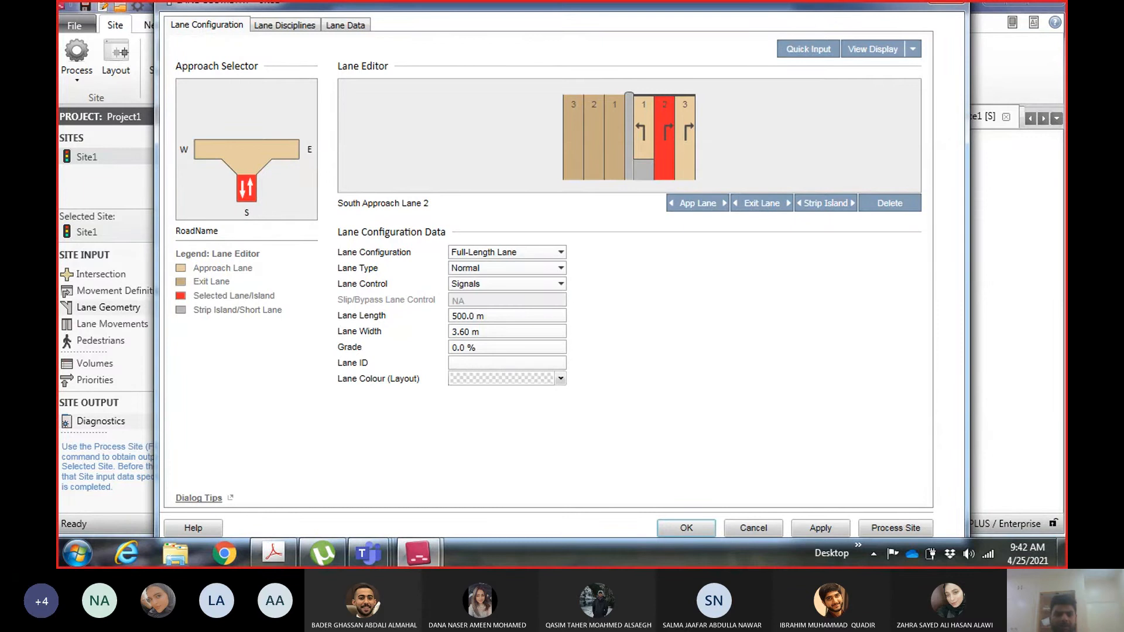
# Switch to the Class Notebook in Teams and sketch a slip lane with two vertical road edges, a curved edge and a curved arrow
pyautogui.moveTo(433, 556)
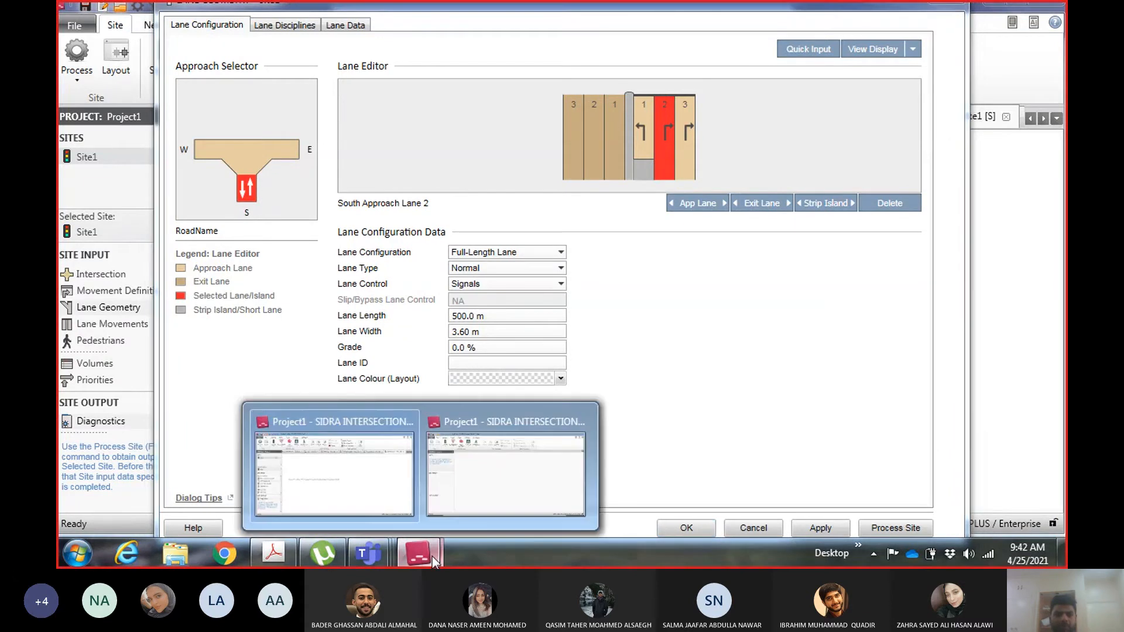
pyautogui.click(325, 473)
pyautogui.moveTo(377, 556)
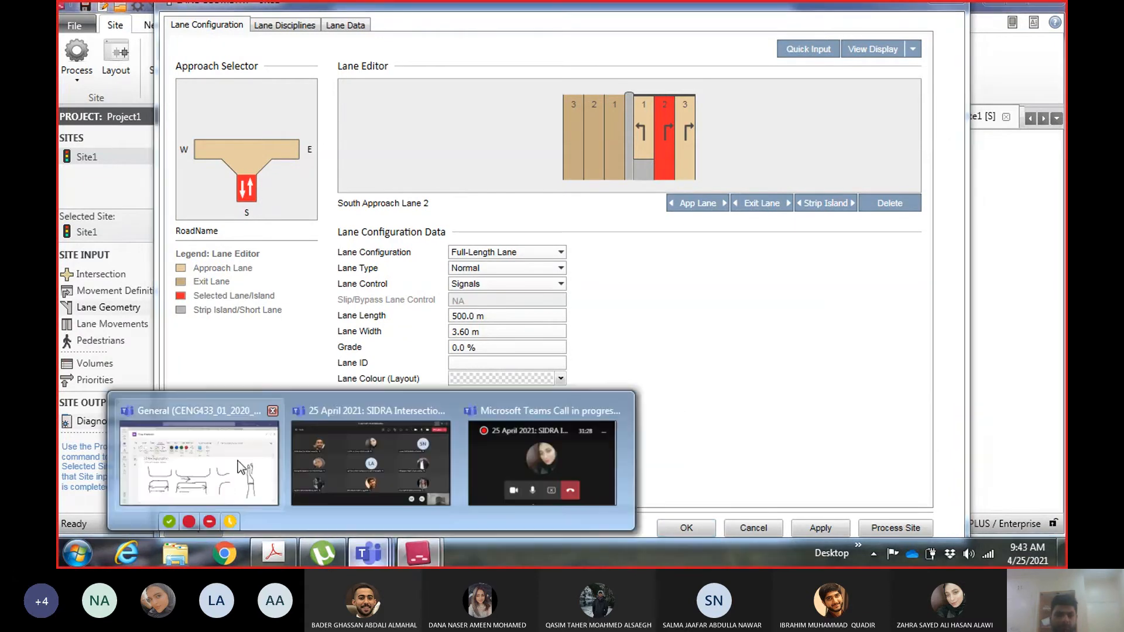
pyautogui.click(237, 462)
pyautogui.scroll(-3, 661, 358)
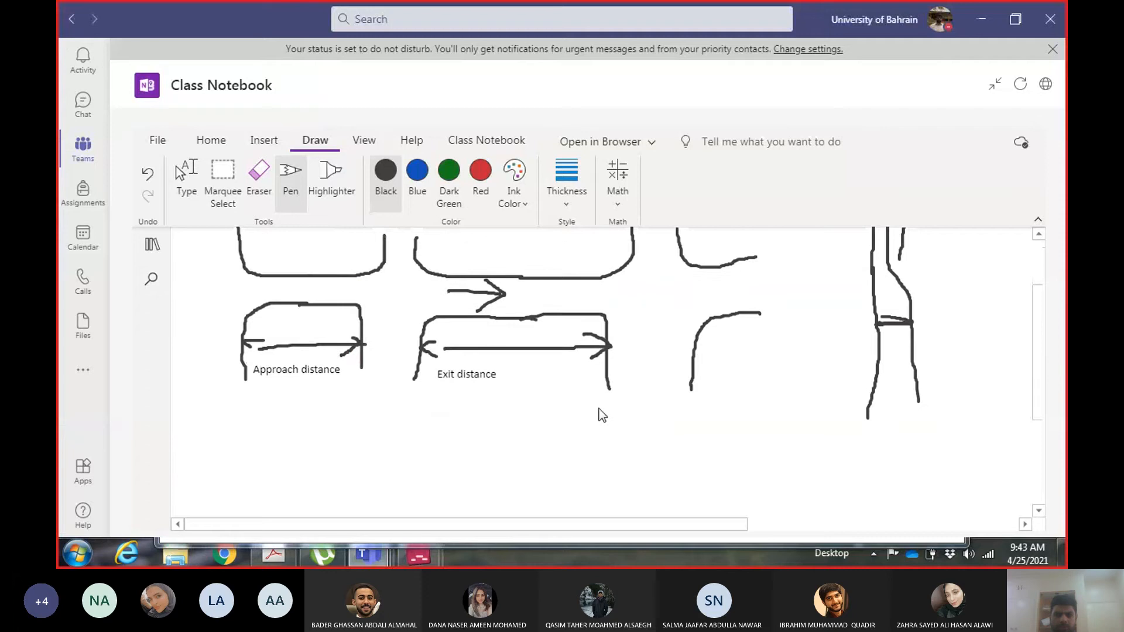
pyautogui.scroll(-3, 599, 408)
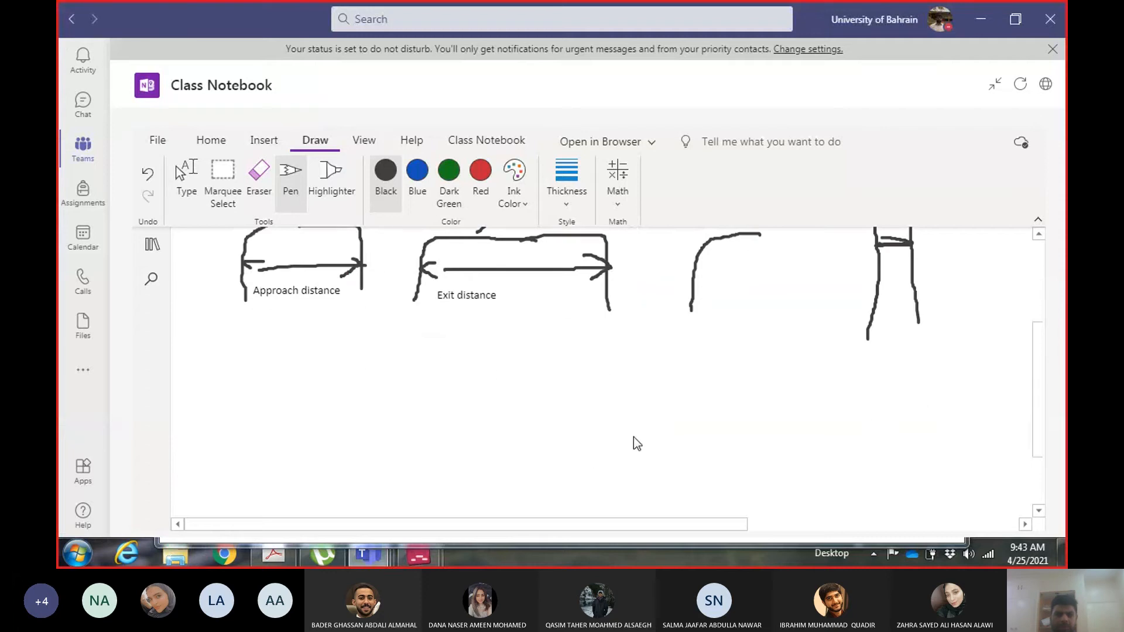
pyautogui.moveTo(660, 371); pyautogui.dragTo(664, 461)
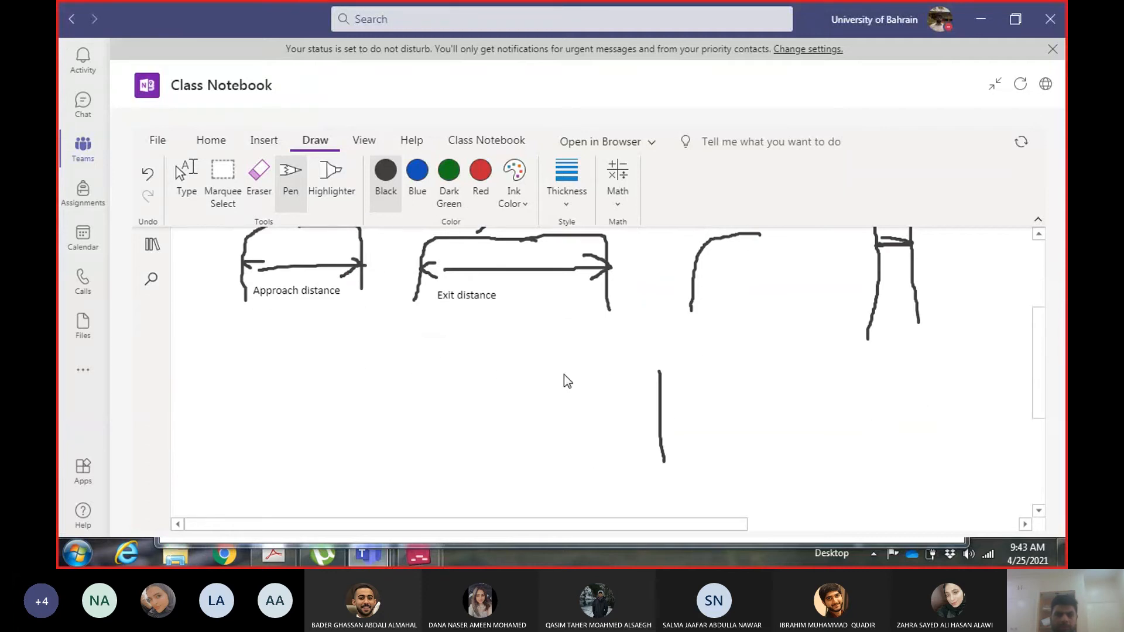
pyautogui.moveTo(563, 374); pyautogui.dragTo(559, 464)
pyautogui.moveTo(661, 371); pyautogui.dragTo(675, 352)
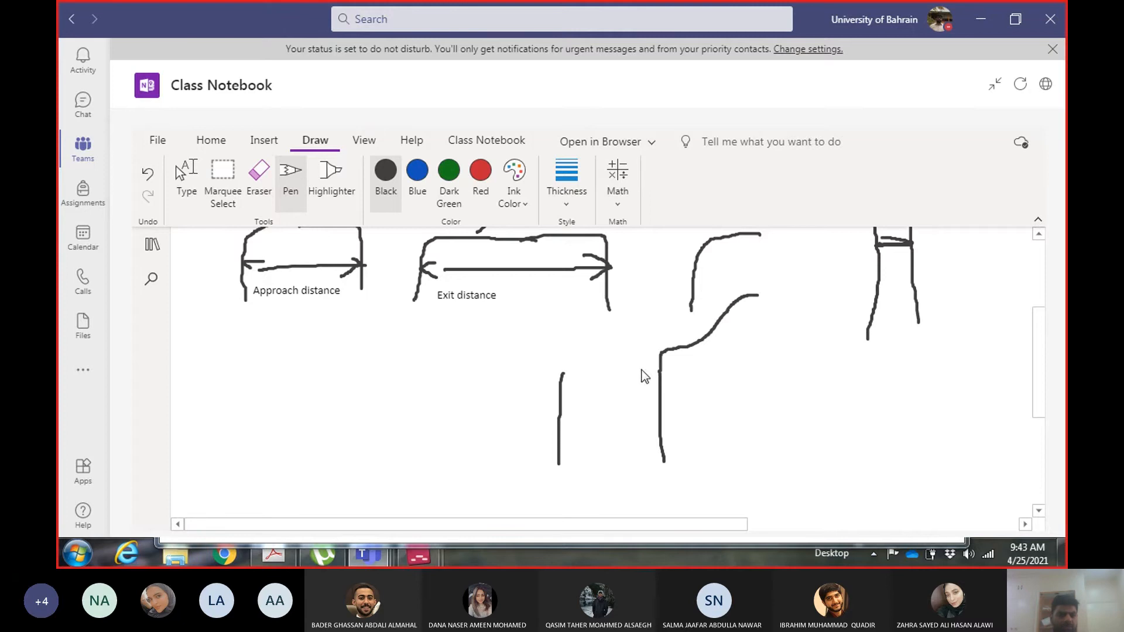
pyautogui.moveTo(649, 353)
pyautogui.mouseDown()
pyautogui.moveTo(703, 316)
pyautogui.moveTo(710, 325)
pyautogui.mouseUp()
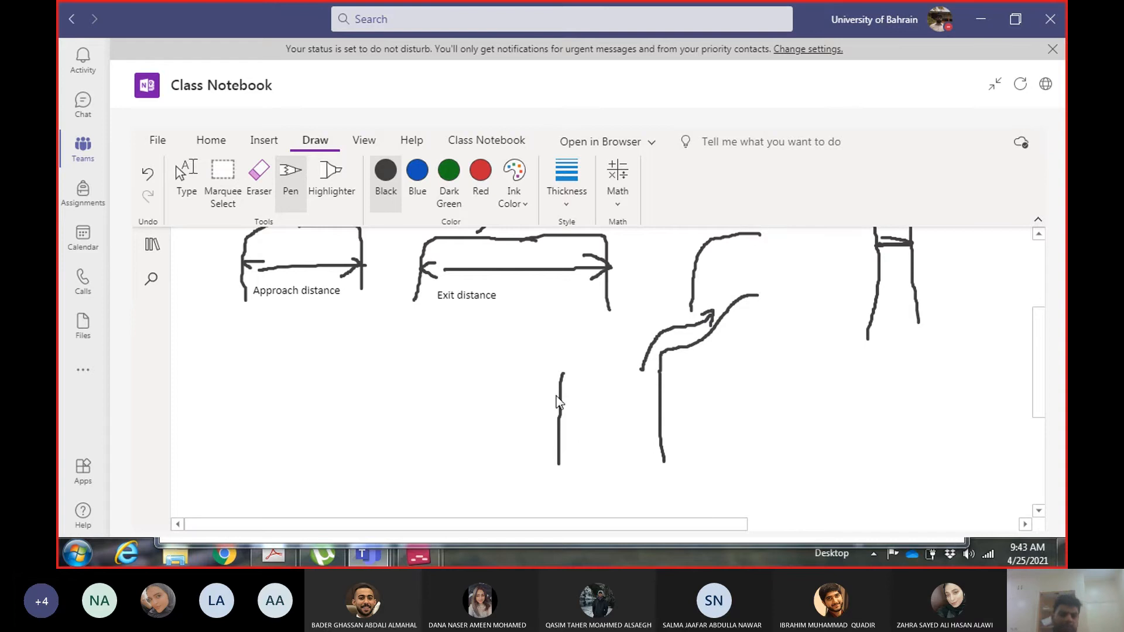
# Switch back to SIDRA INTERSECTION and check the lane control and lane type options of South Approach Lane 2
pyautogui.click(420, 556)
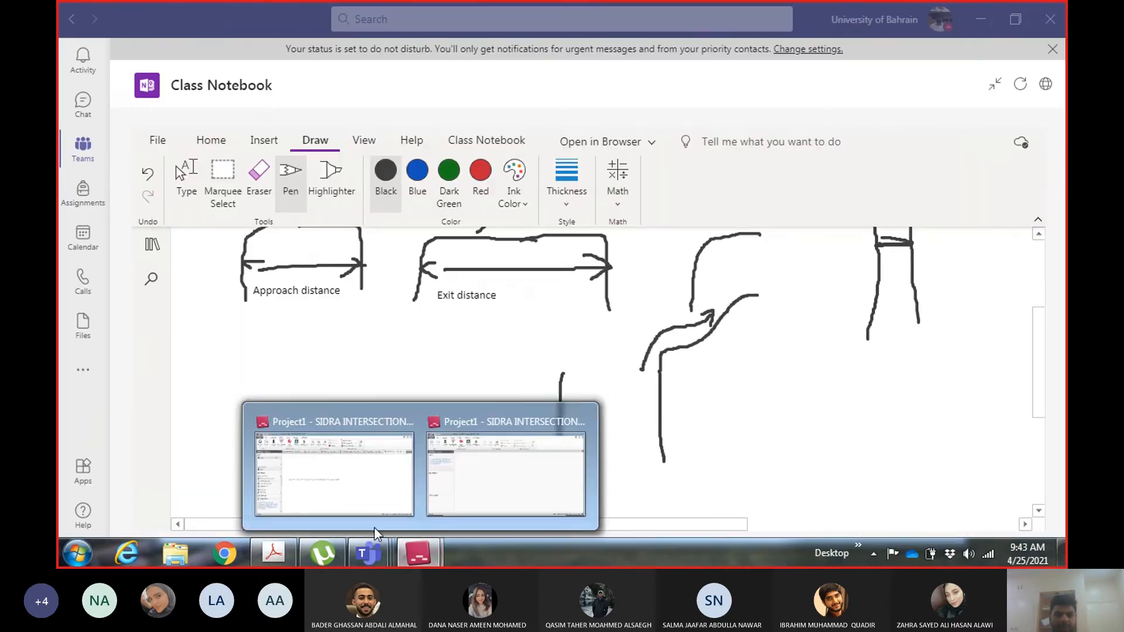
pyautogui.click(359, 467)
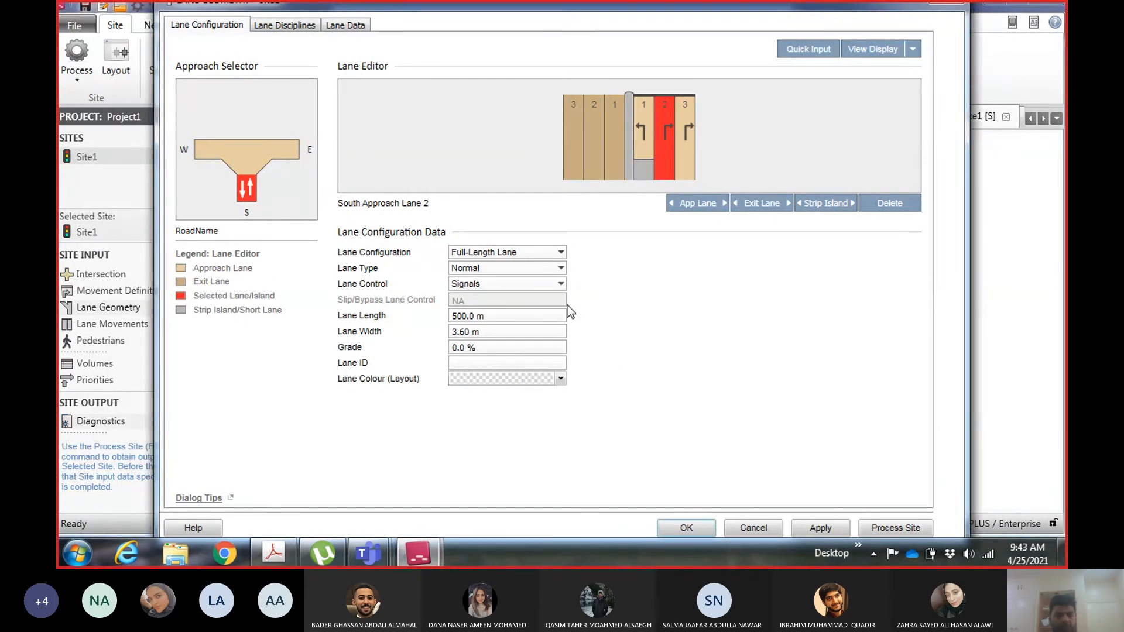
pyautogui.click(484, 286)
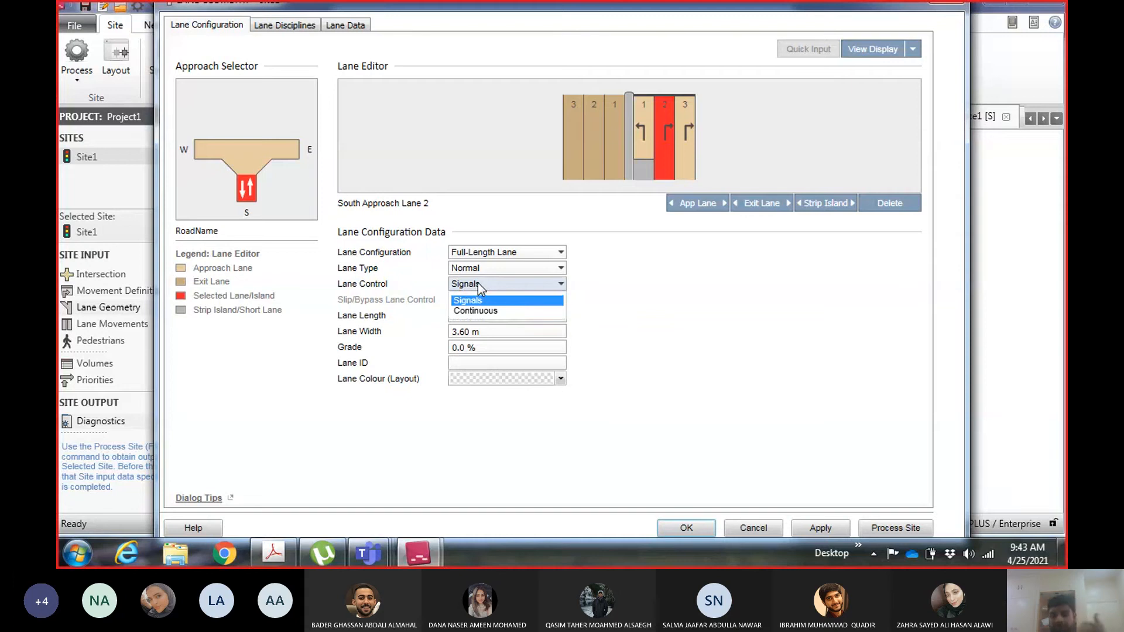
pyautogui.click(478, 283)
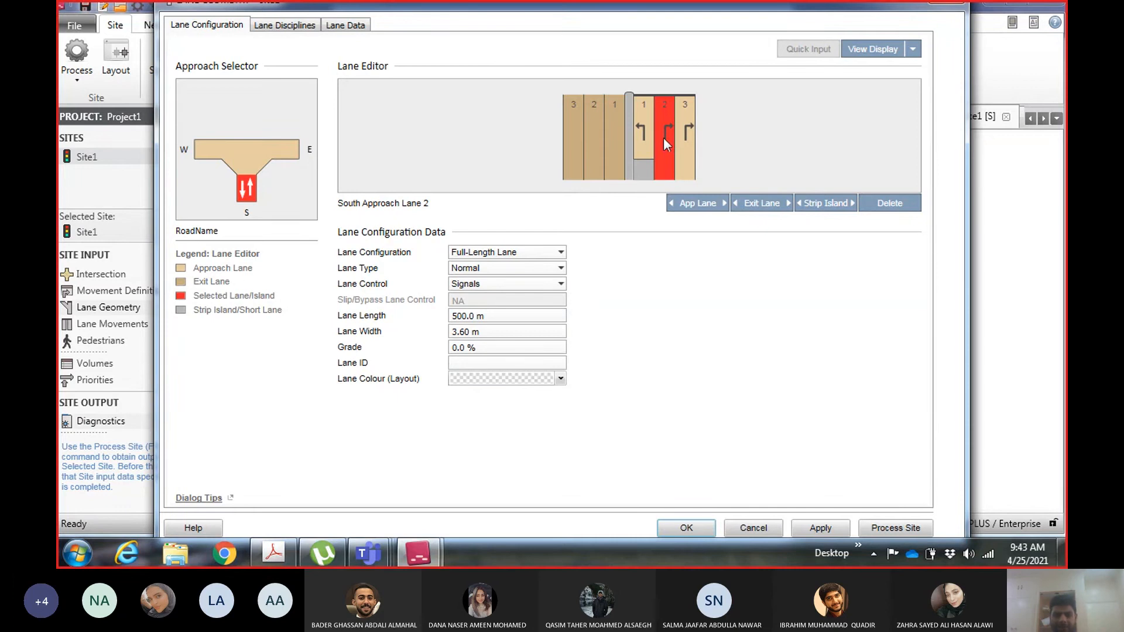
pyautogui.click(529, 273)
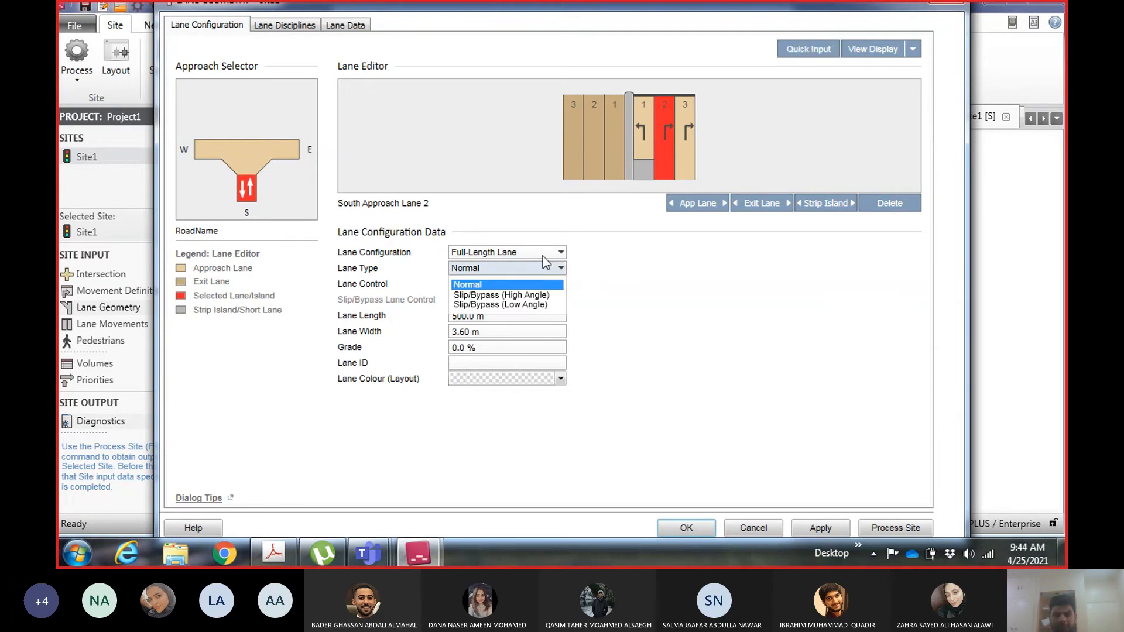
pyautogui.click(507, 284)
# Set the lane configuration of South Approach Lane 1 to Full-Length Lane
pyautogui.click(644, 128)
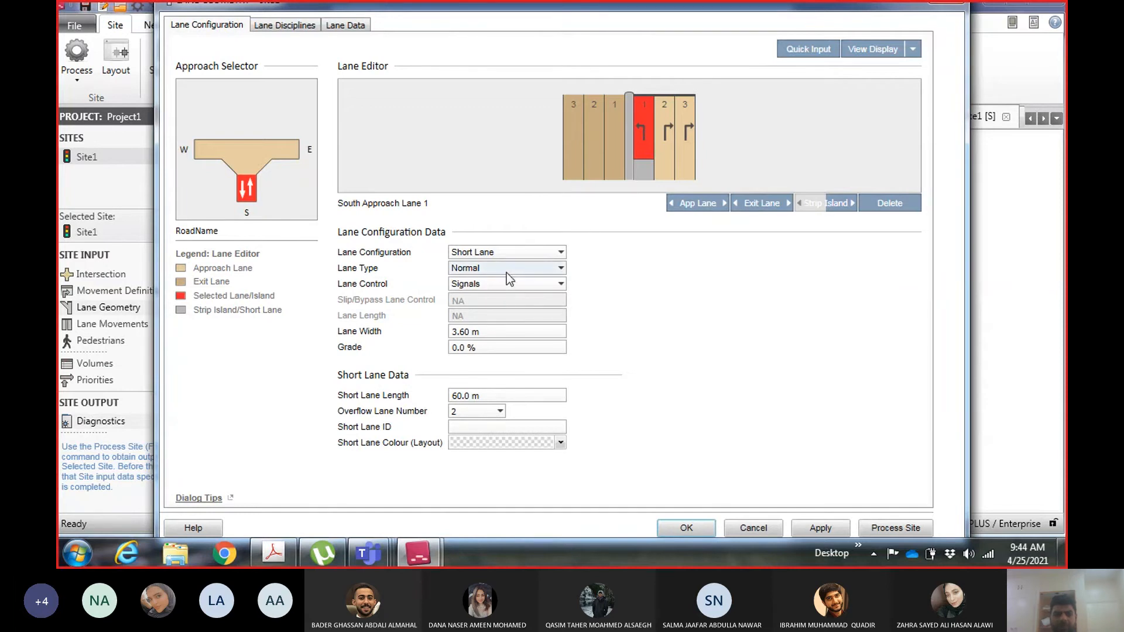
pyautogui.click(504, 253)
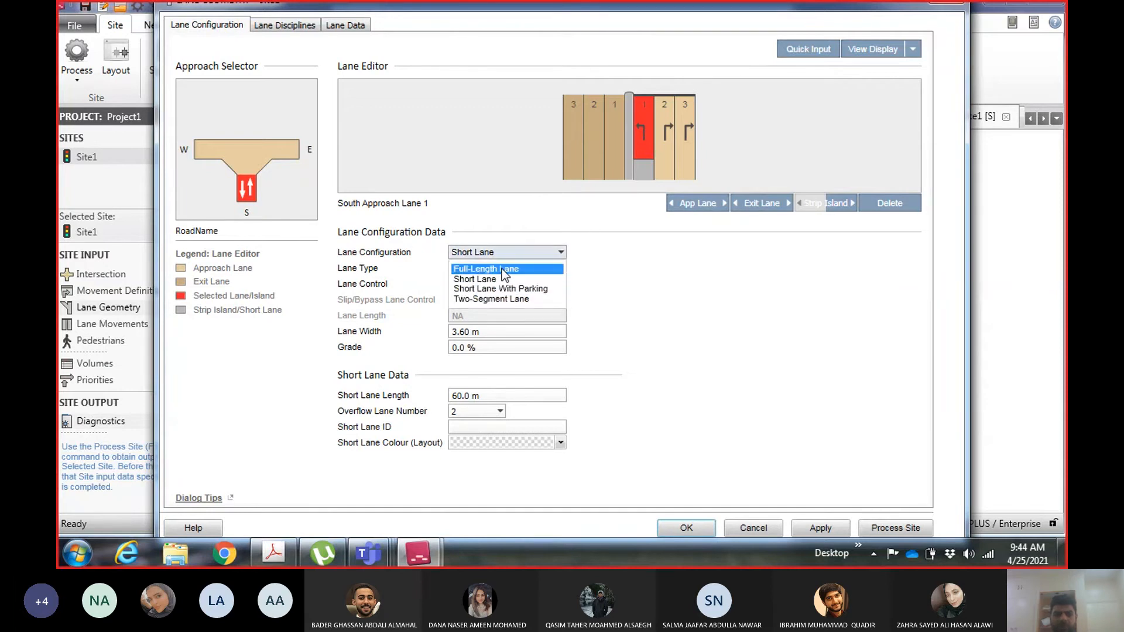
pyautogui.click(542, 272)
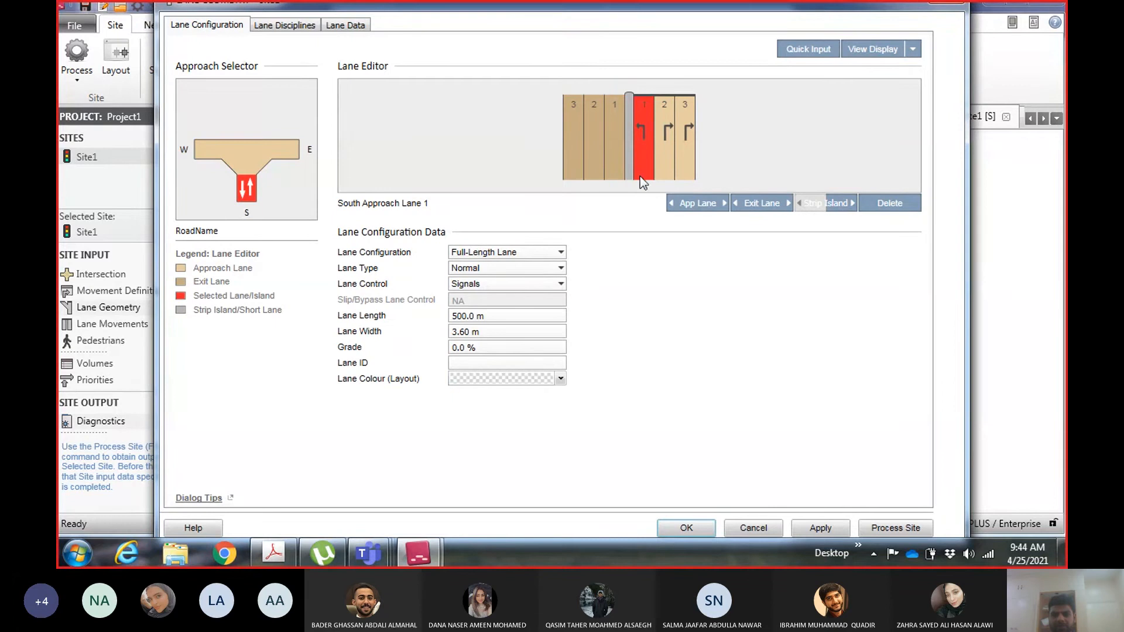
# Try the Slip/Bypass (High Angle) lane type on South Approach Lane 1, and return it to Normal
pyautogui.click(516, 269)
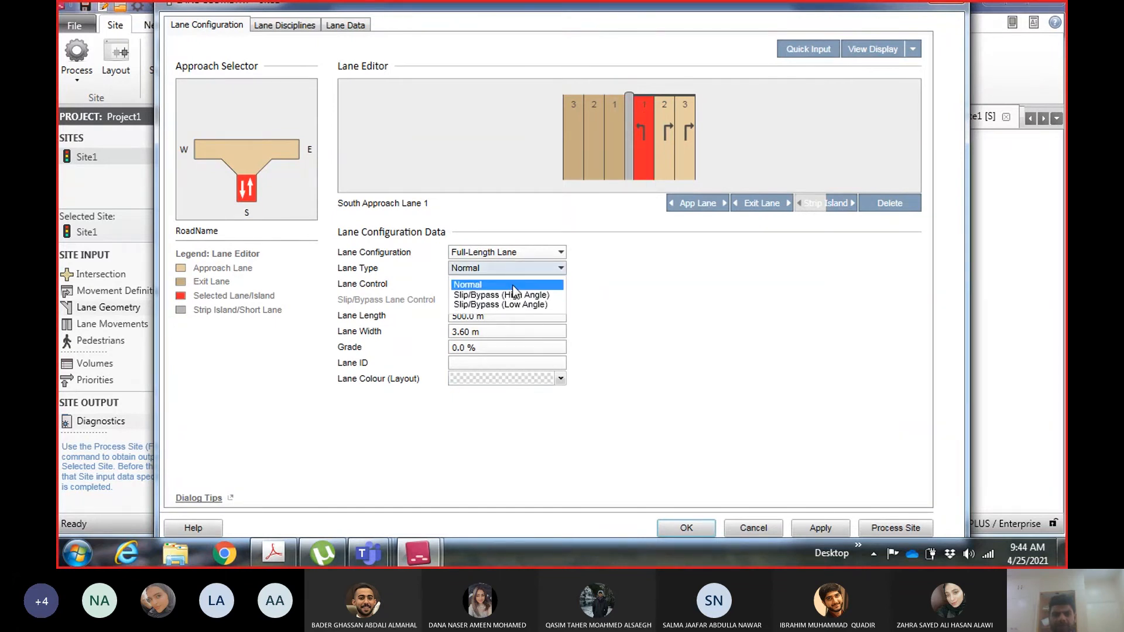
pyautogui.click(513, 286)
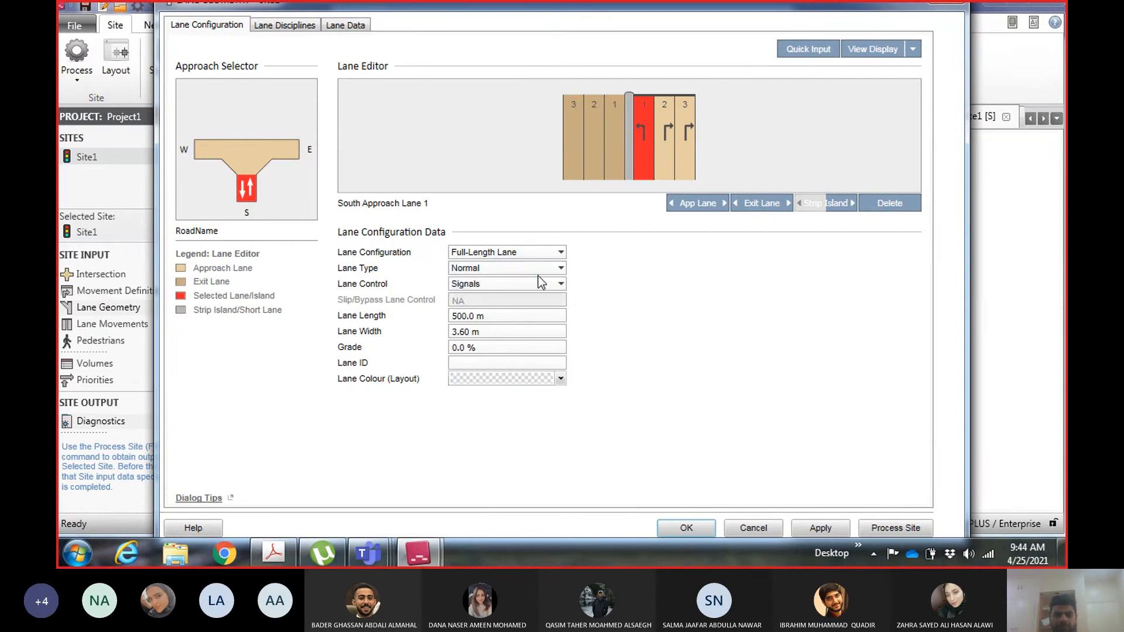
pyautogui.click(523, 266)
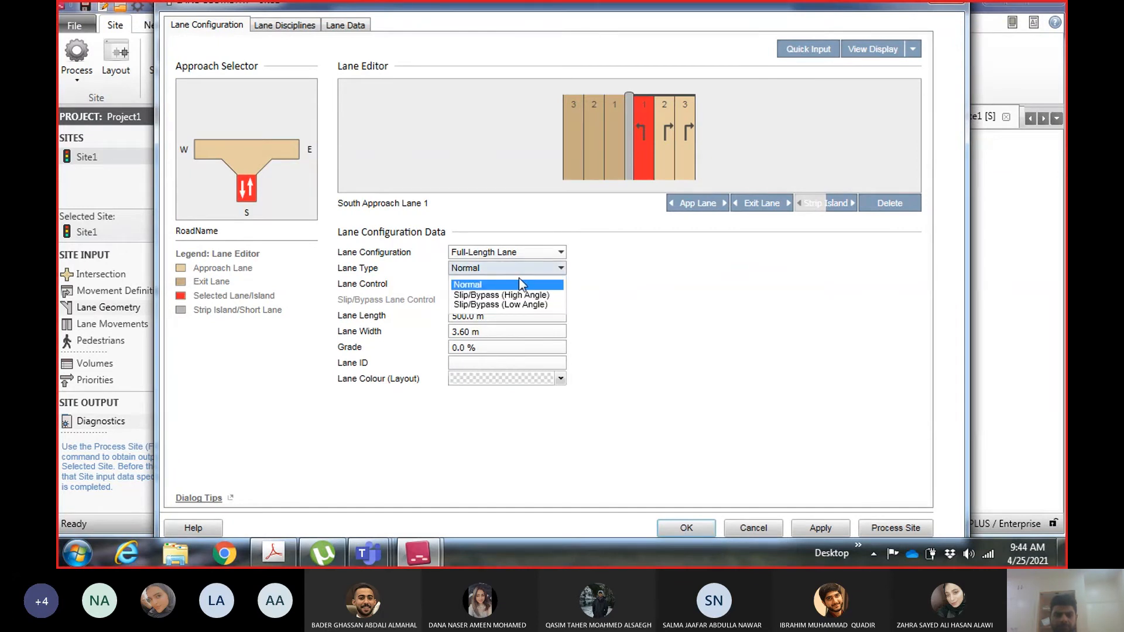
pyautogui.click(519, 294)
pyautogui.click(521, 270)
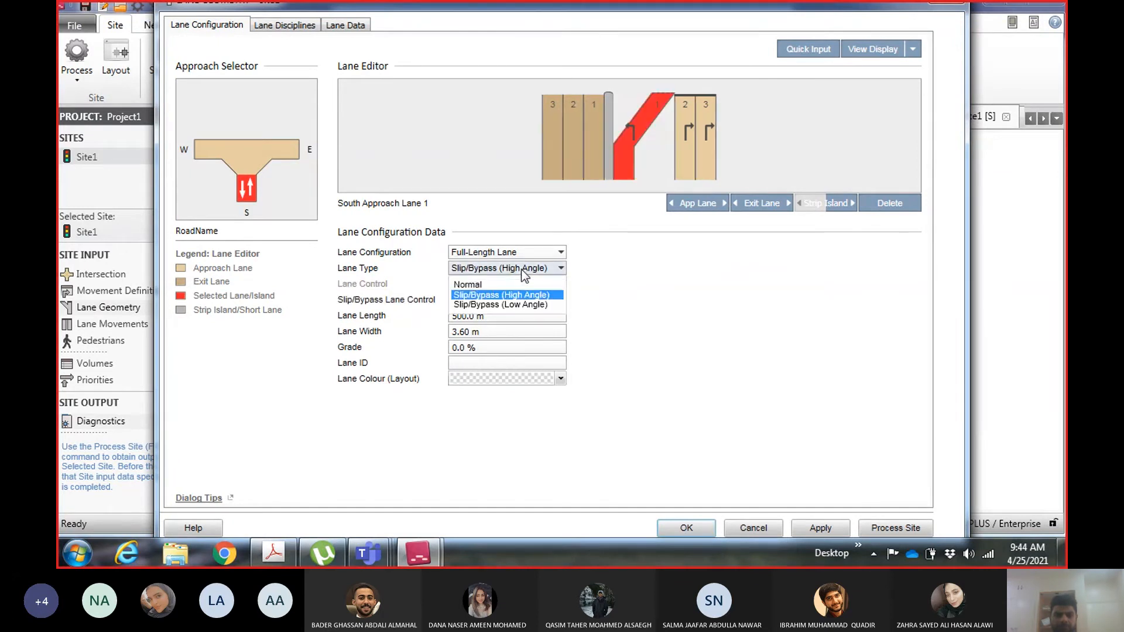
pyautogui.click(521, 283)
pyautogui.click(644, 139)
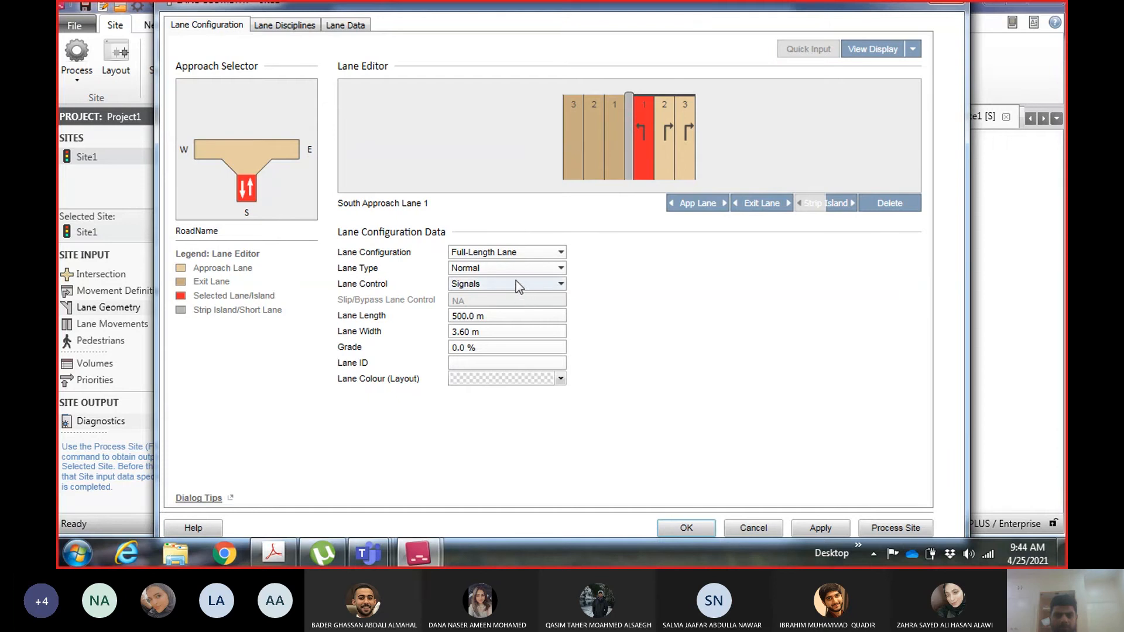
# Alternate the configuration of South Approach Lane 1 between Short Lane and Full-Length Lane, ending on Short Lane
pyautogui.click(521, 253)
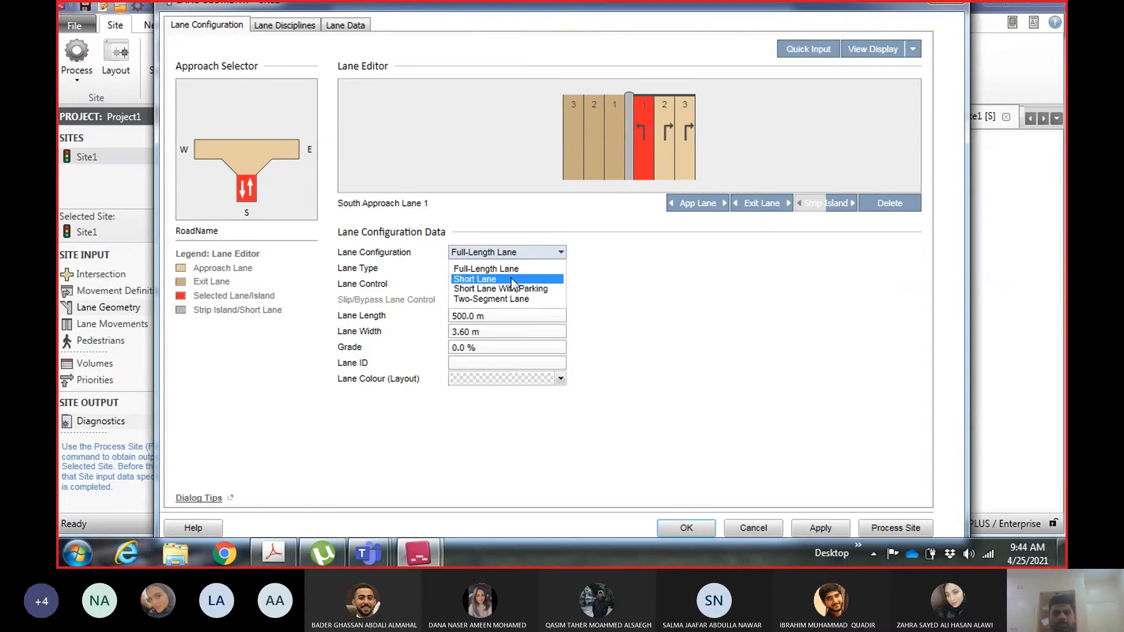
pyautogui.click(511, 279)
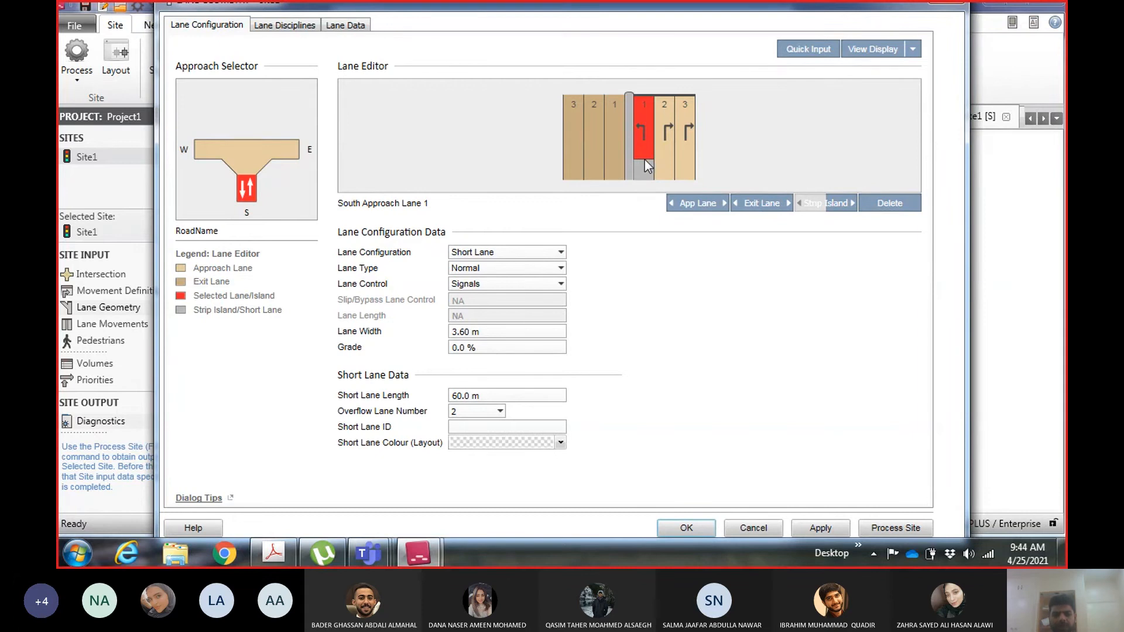
pyautogui.click(523, 250)
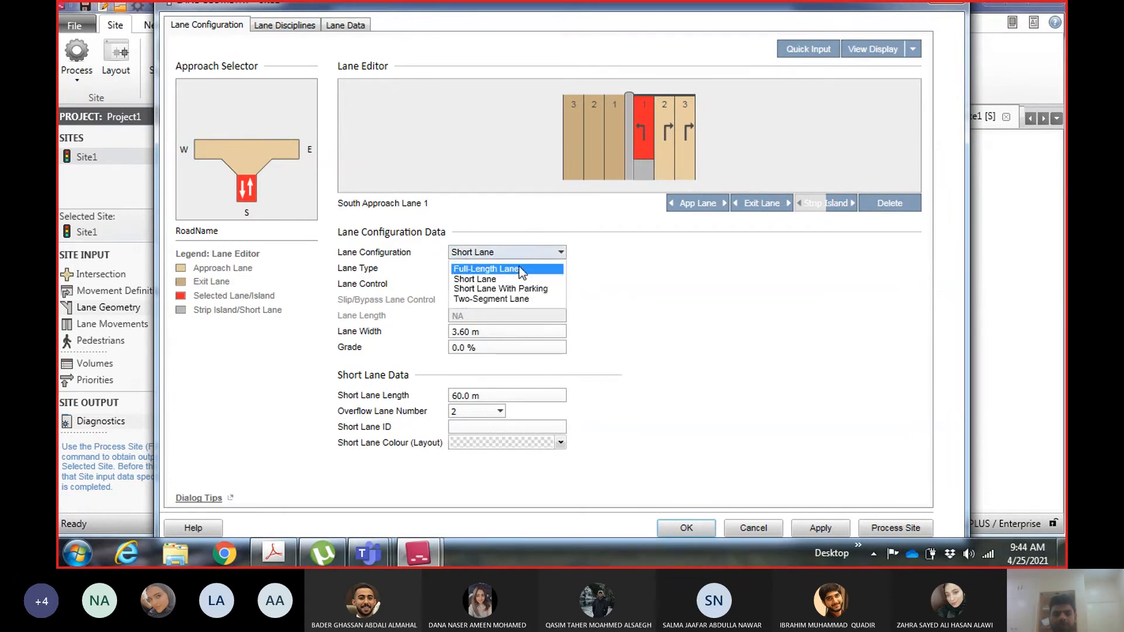
pyautogui.click(520, 269)
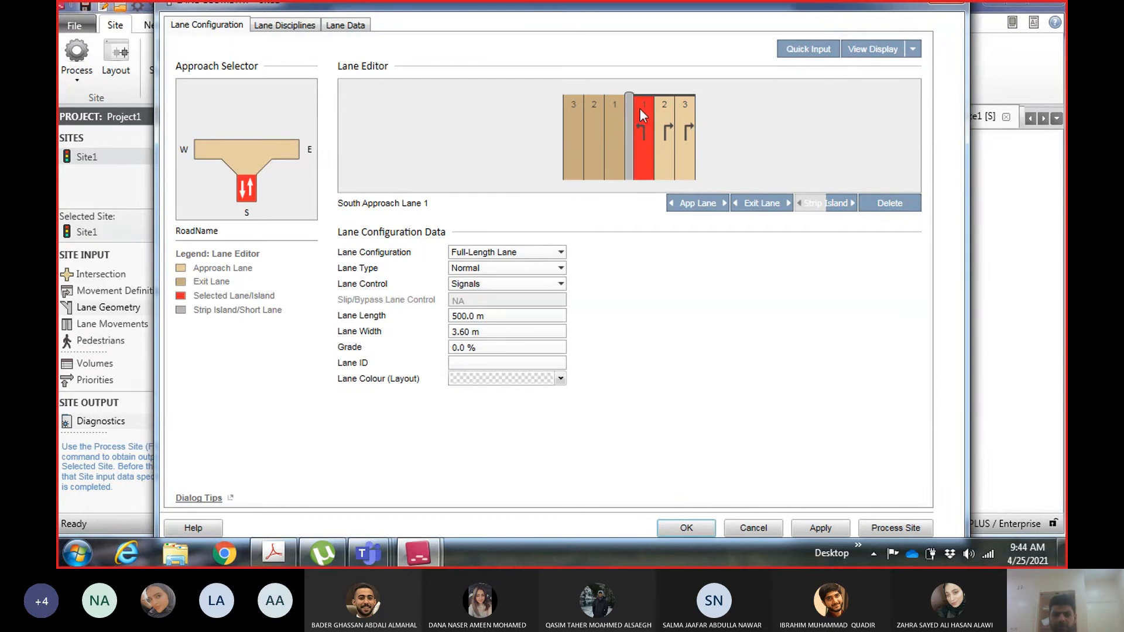
pyautogui.click(513, 252)
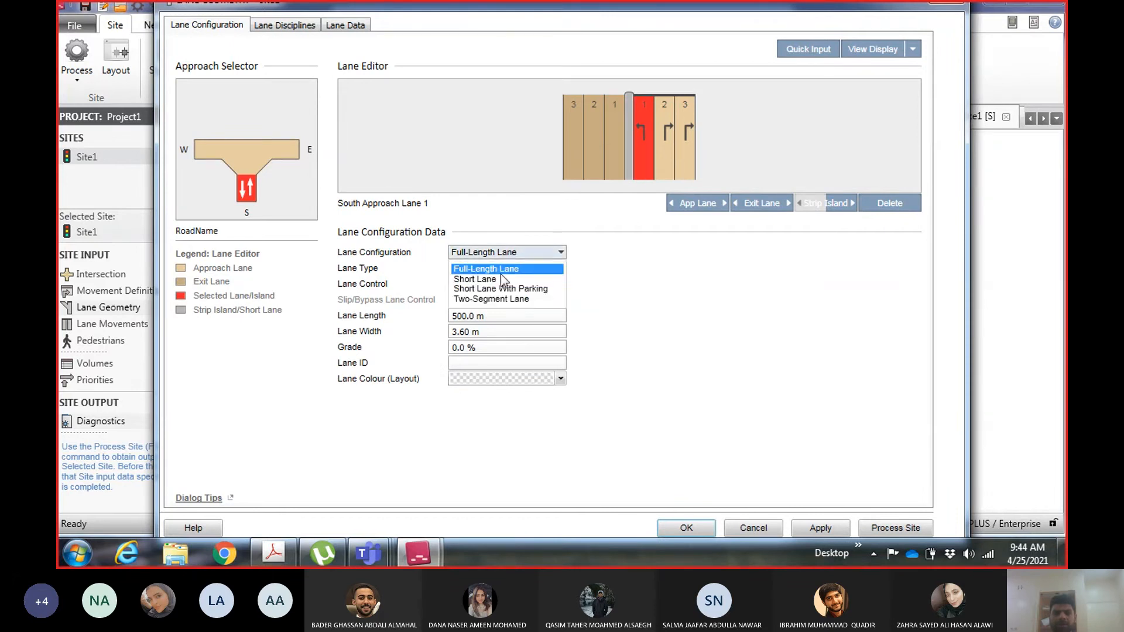
pyautogui.click(498, 280)
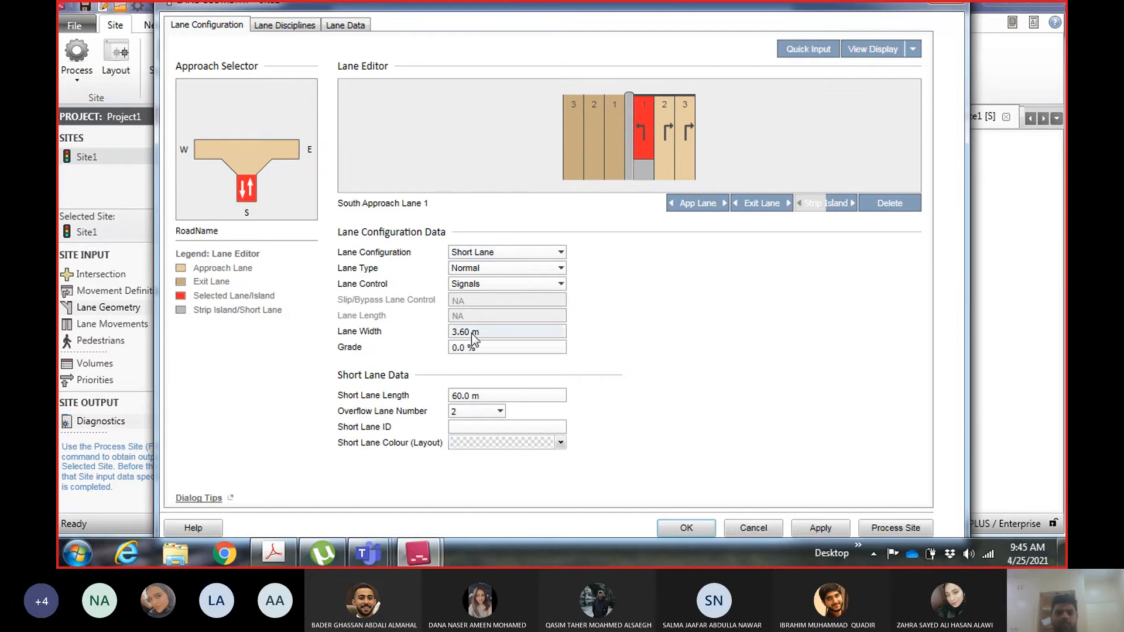
# Select South Approach Lane 2 and examine its lane width and lane length
pyautogui.click(680, 139)
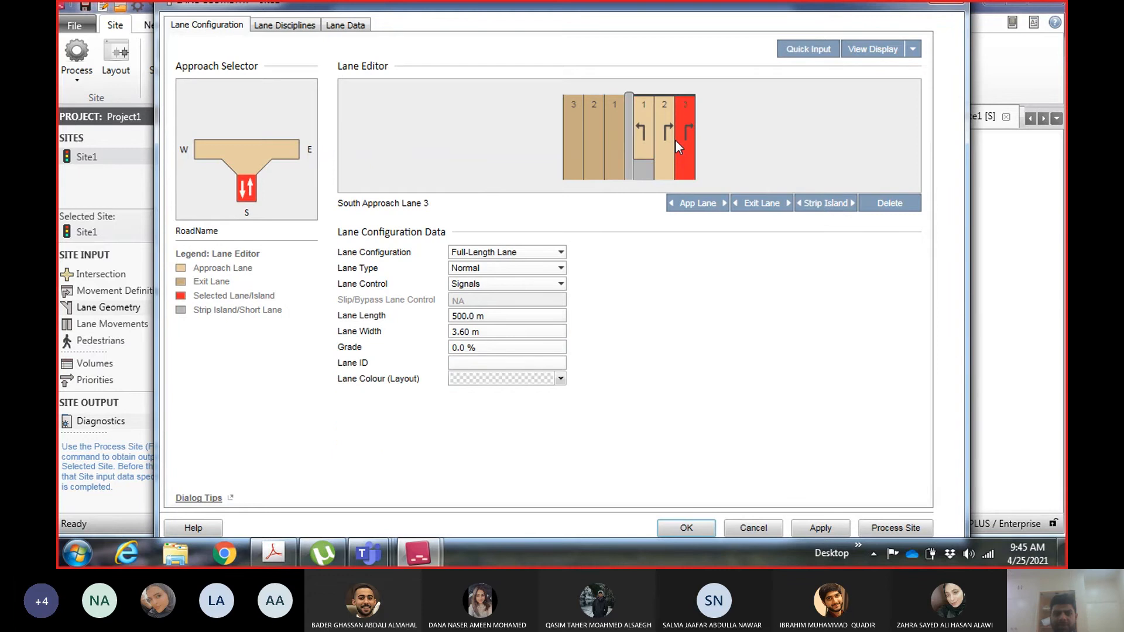
pyautogui.click(671, 152)
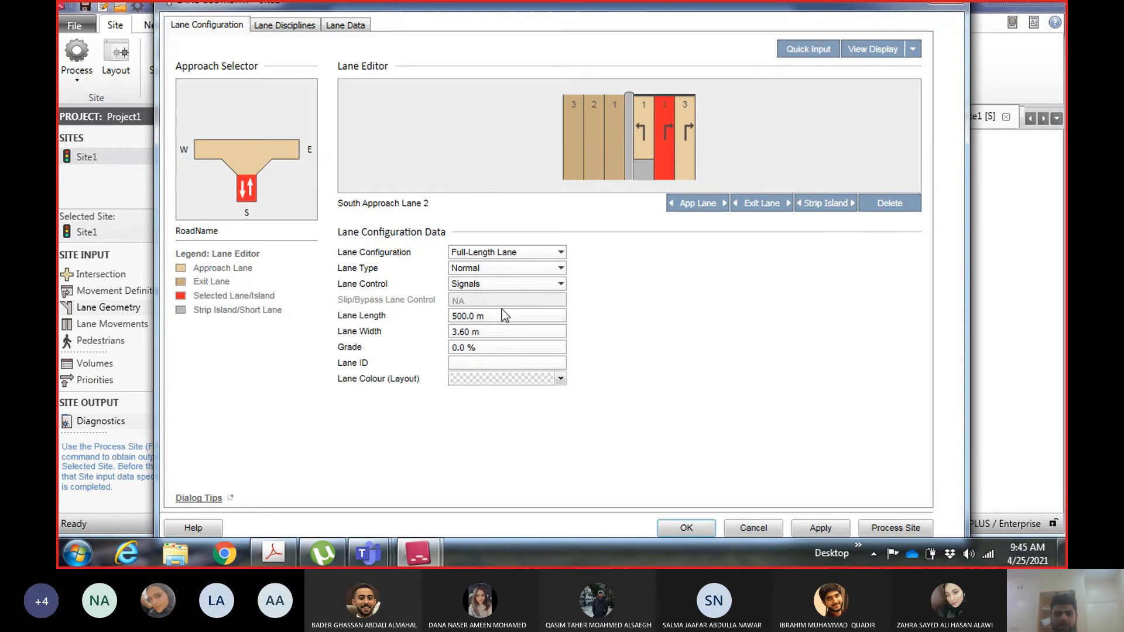
pyautogui.click(471, 332)
pyautogui.click(498, 318)
# View the Class Notebook sketches in Teams, return to SIDRA INTERSECTION and check the lane configuration options of South Approach Lane 2
pyautogui.click(377, 555)
pyautogui.click(217, 455)
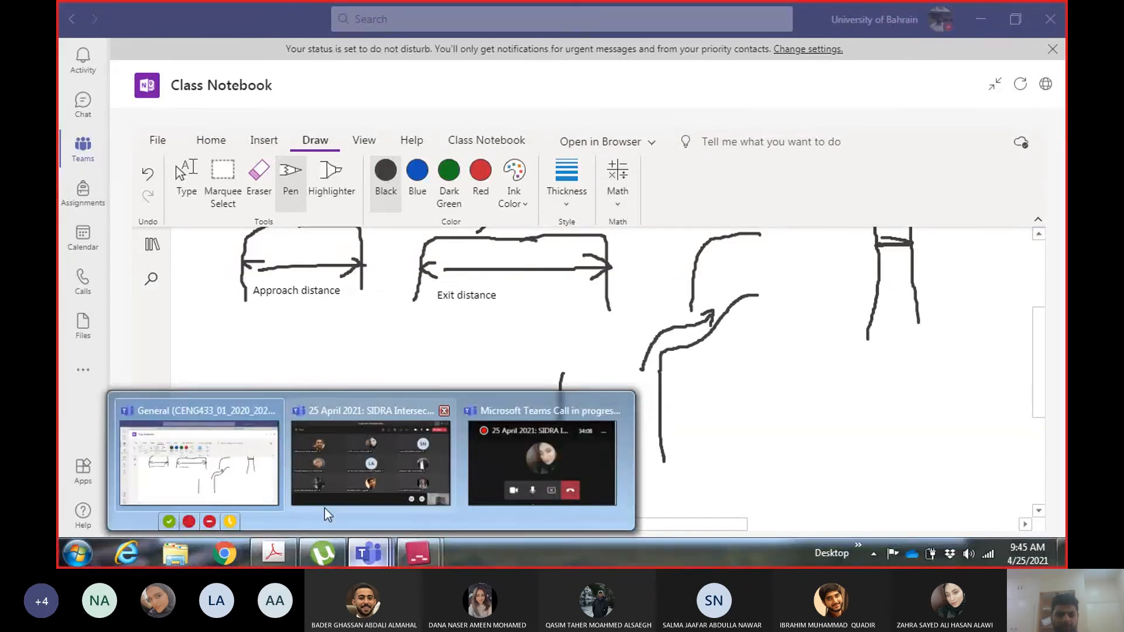
pyautogui.moveTo(419, 556)
pyautogui.click(367, 476)
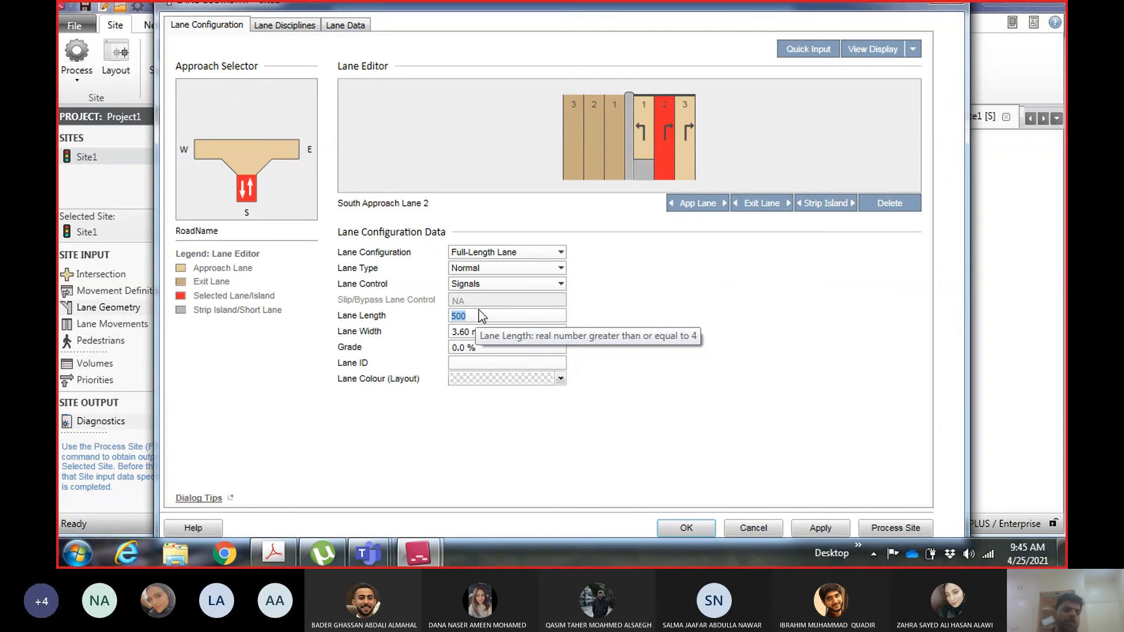
pyautogui.click(518, 255)
pyautogui.click(518, 255)
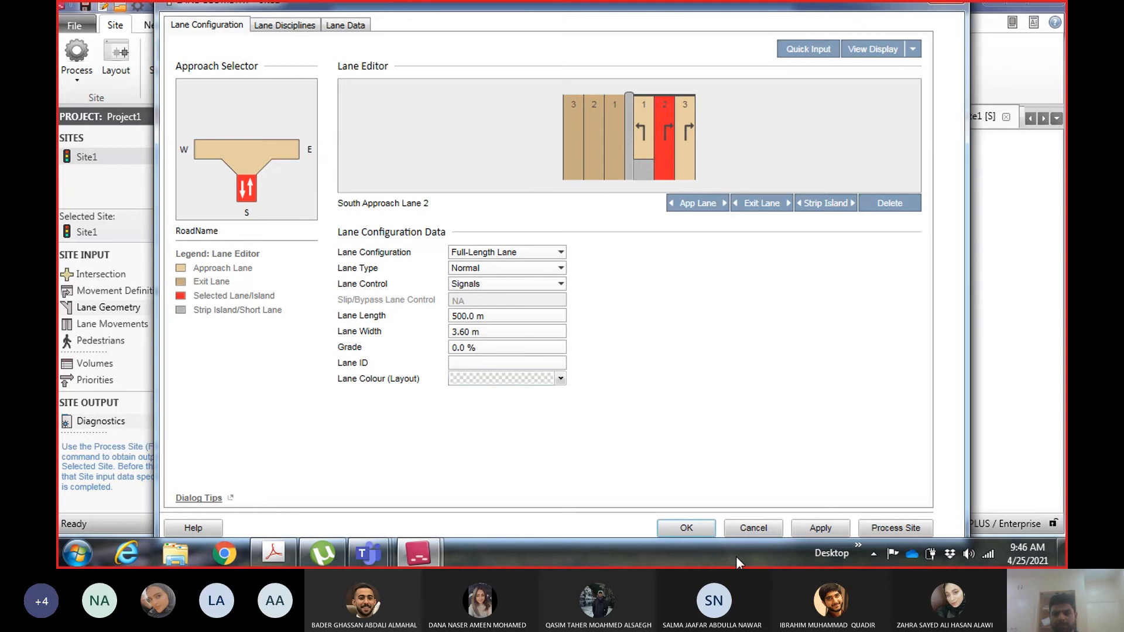
# In the lane disciplines of South Approach Lane 2, disallow heavy vehicles for R2 to the east and allow light vehicles for L2 to the west
pyautogui.click(299, 23)
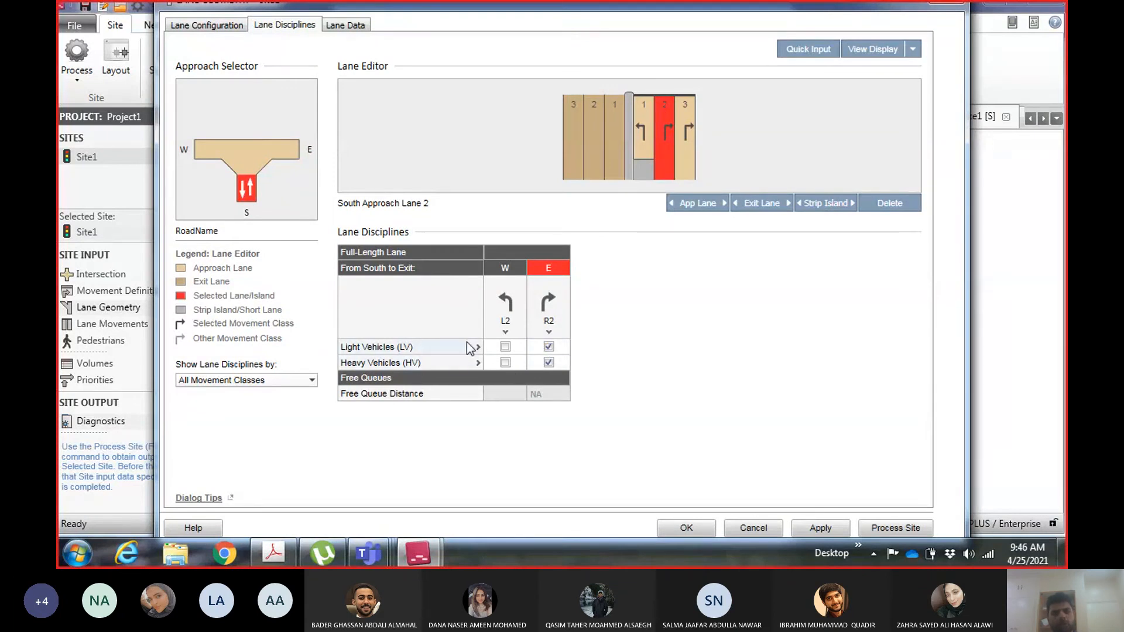
pyautogui.click(549, 363)
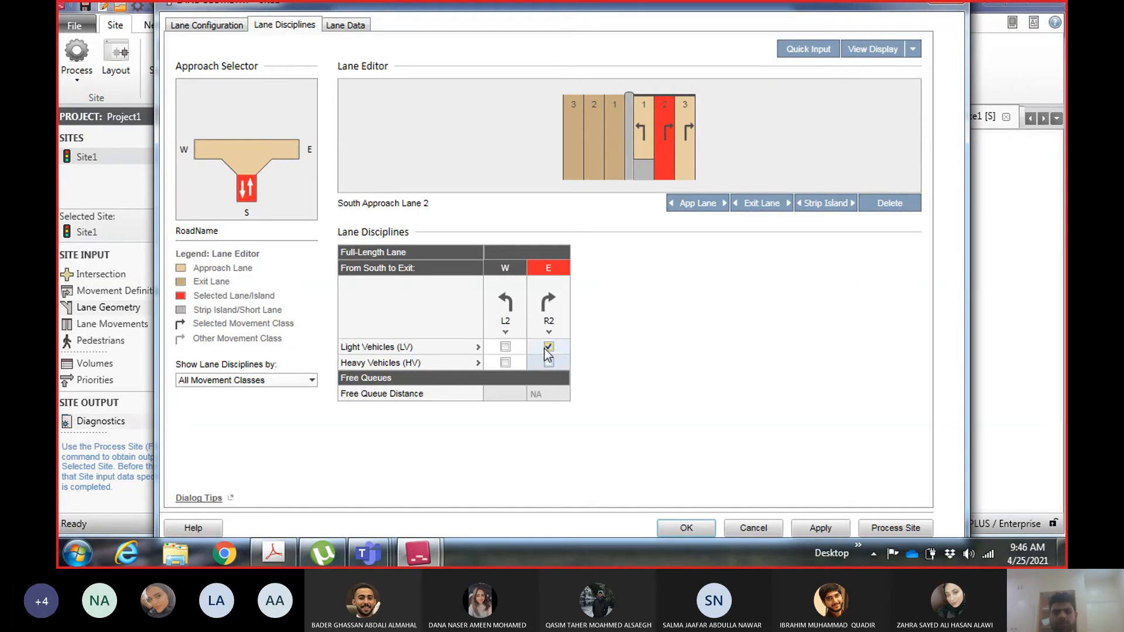
pyautogui.click(505, 347)
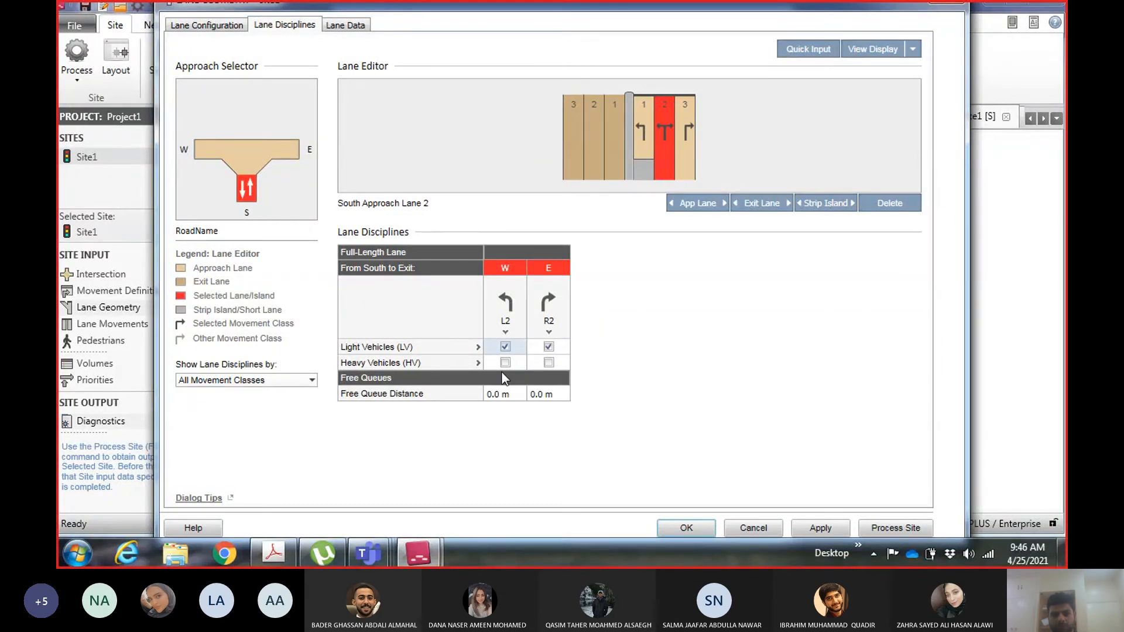
# In the lane data of South Approach Lane 2, set Buses Stopping and Parking Manoeuvres to Input
pyautogui.click(354, 25)
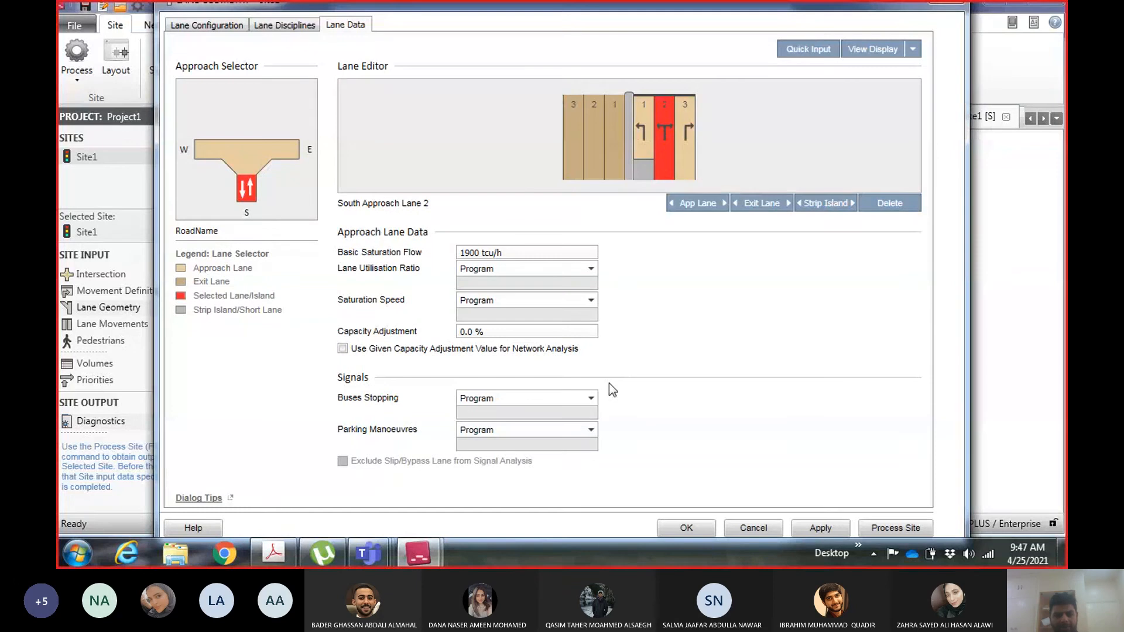
pyautogui.click(496, 397)
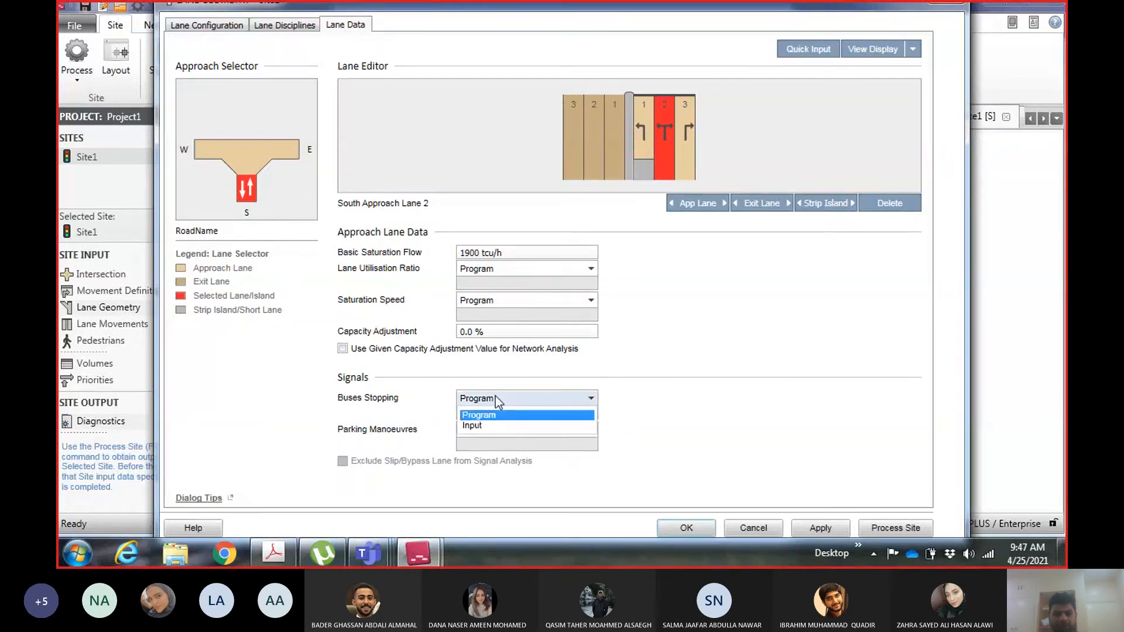
pyautogui.click(484, 416)
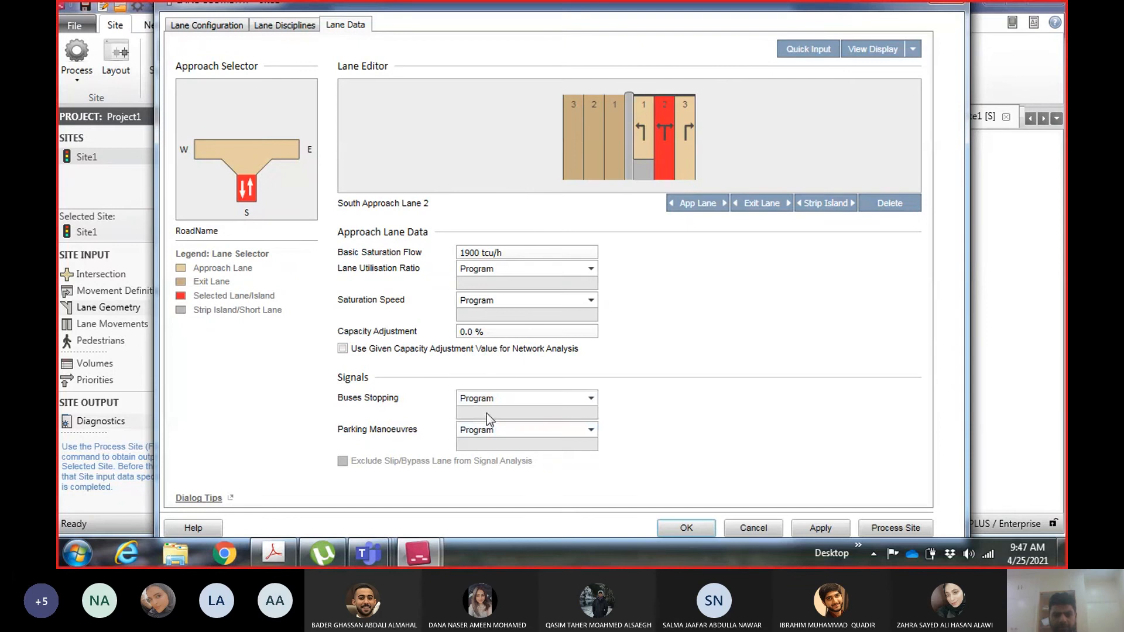
pyautogui.click(468, 403)
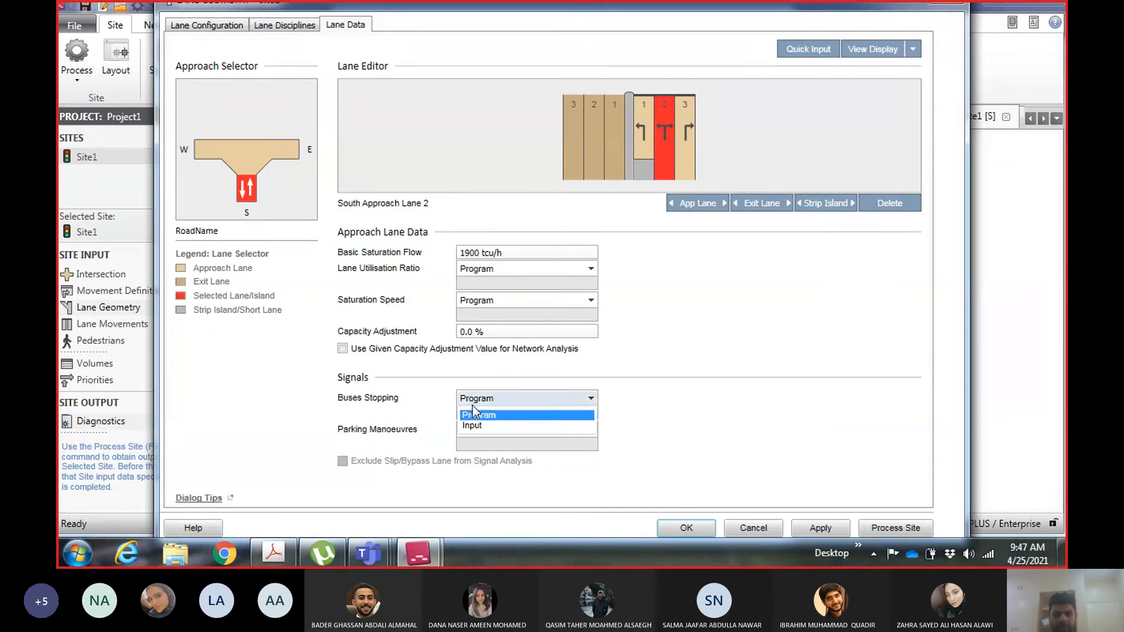
pyautogui.click(472, 423)
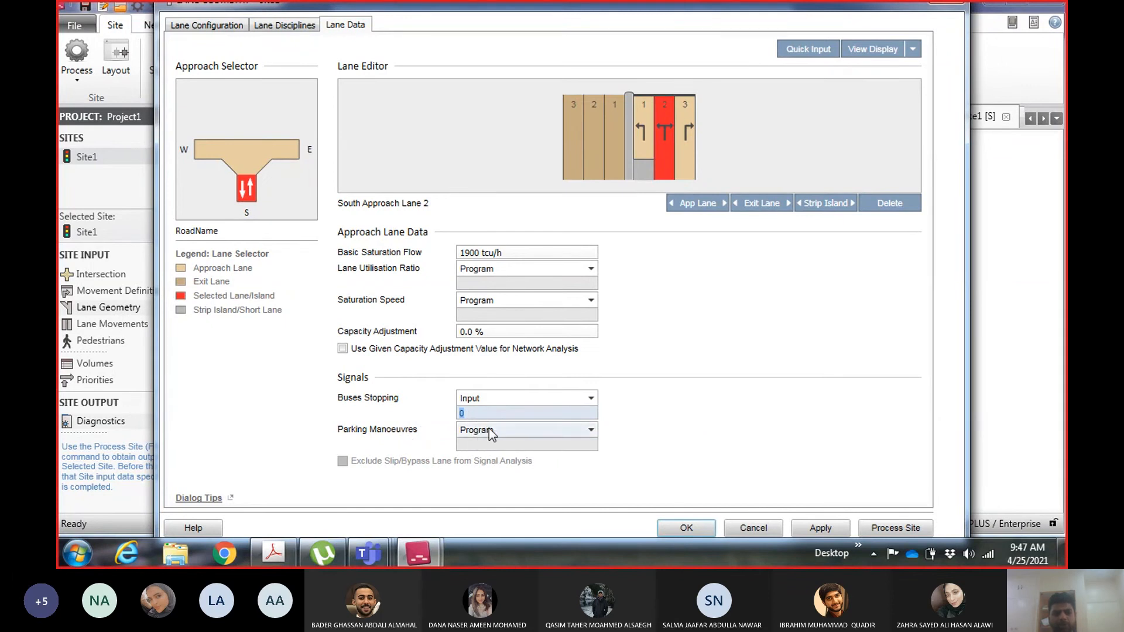
pyautogui.click(489, 428)
pyautogui.click(474, 457)
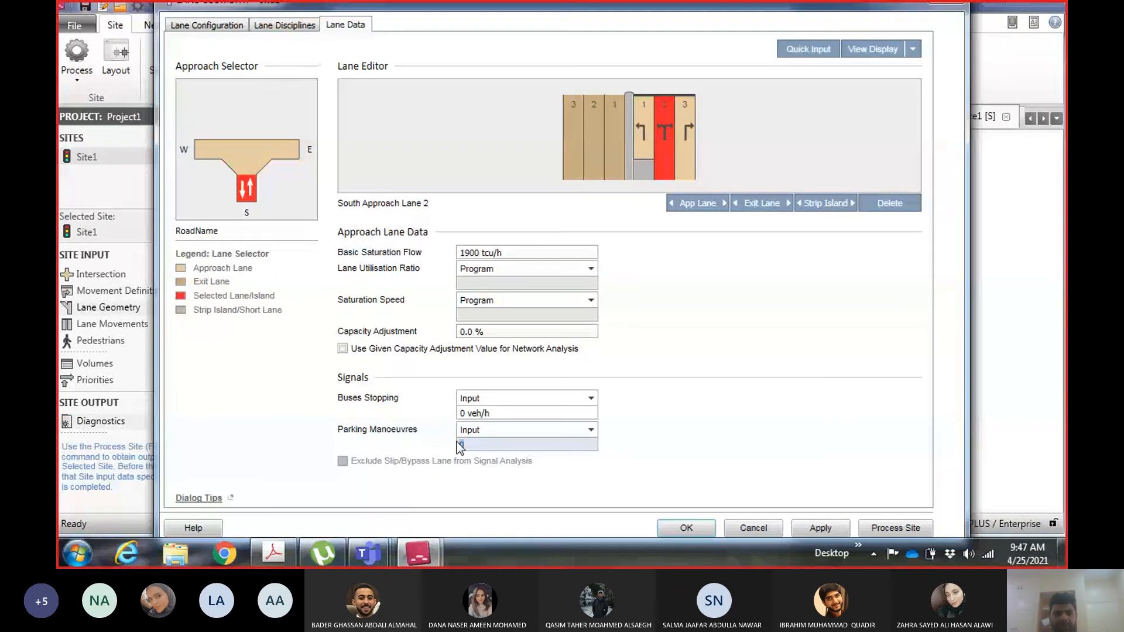
# Check the lane data of South Approach Lane 1, and return Buses Stopping and Parking Manoeuvres of South Approach Lane 2 to Program
pyautogui.click(638, 126)
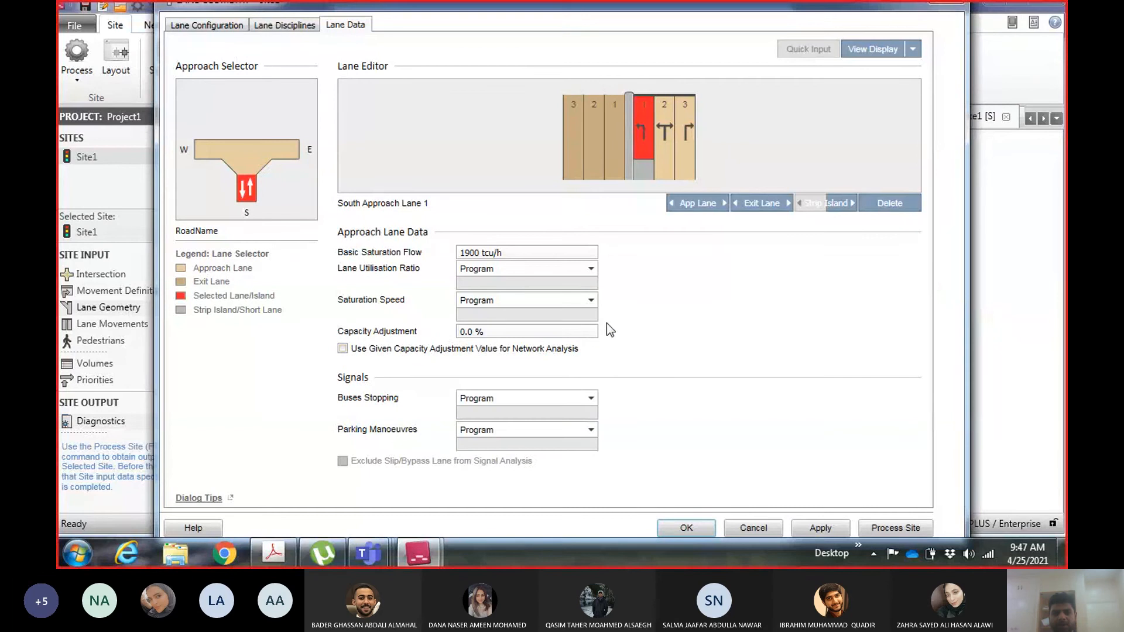
pyautogui.click(668, 158)
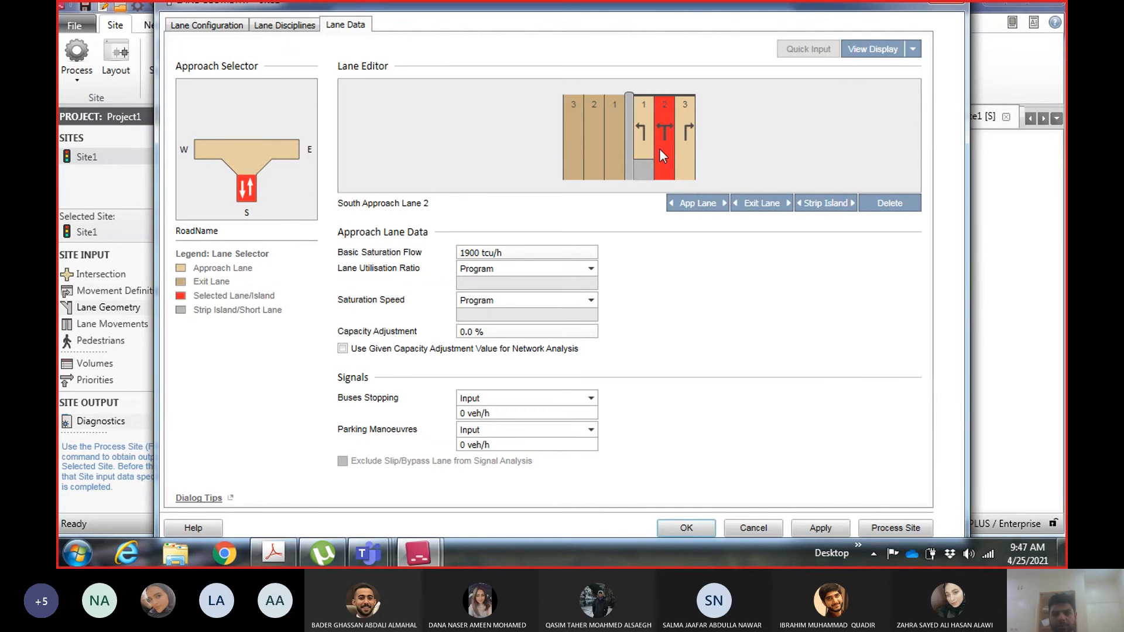
pyautogui.click(543, 395)
pyautogui.click(542, 408)
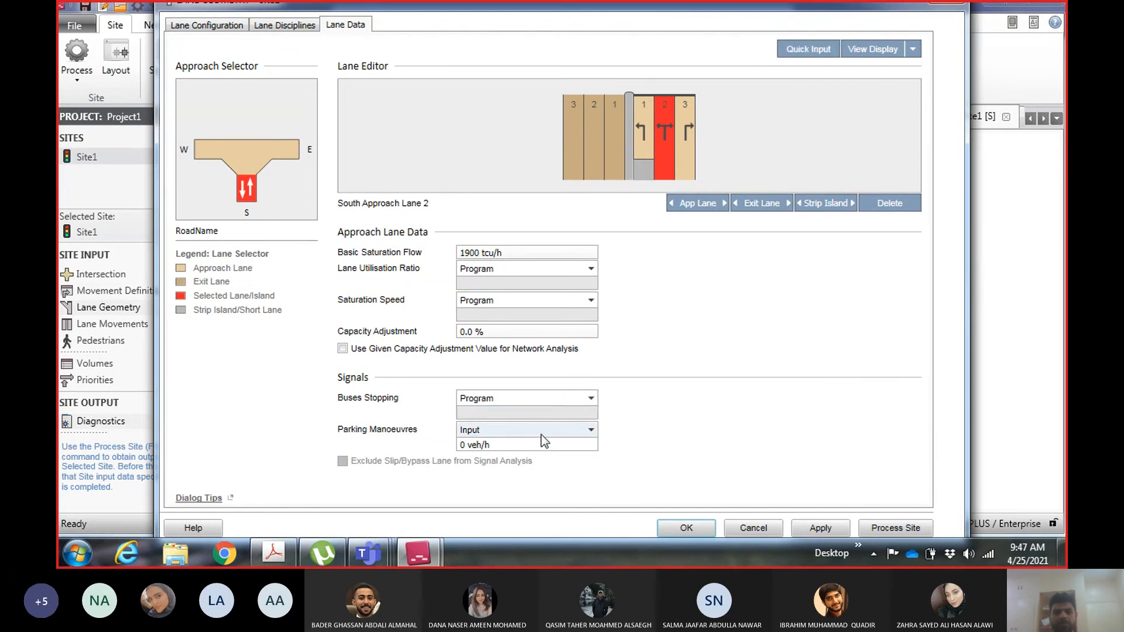
pyautogui.click(541, 434)
pyautogui.click(528, 445)
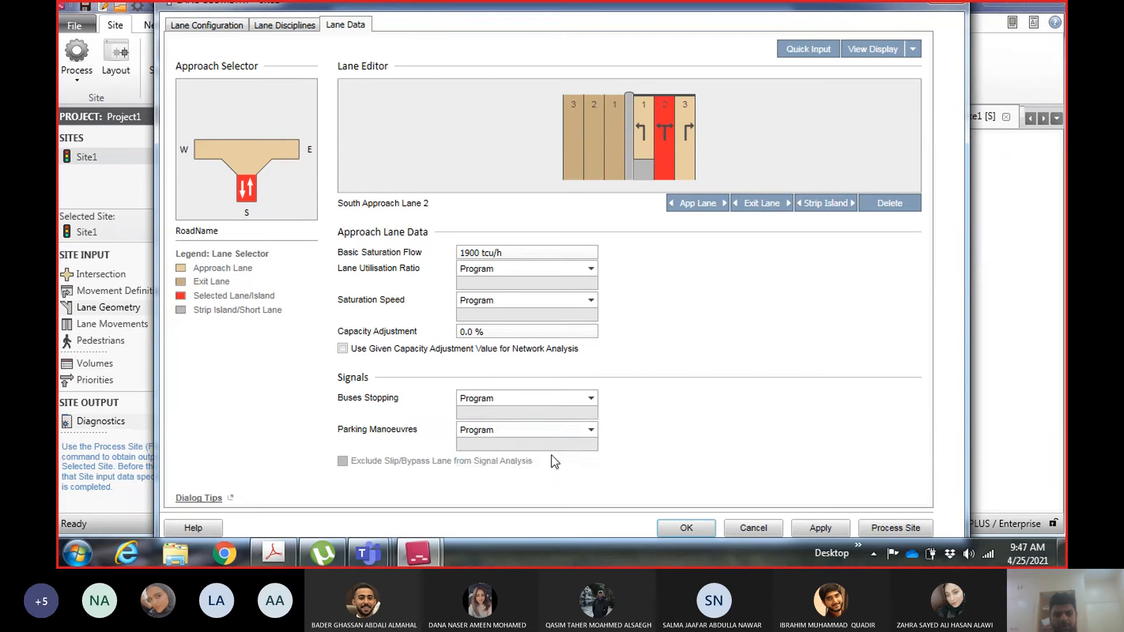
# In the lane disciplines of East Approach Lane 1, allow light vehicles for the U movement to the east and accept the lane geometry
pyautogui.click(670, 527)
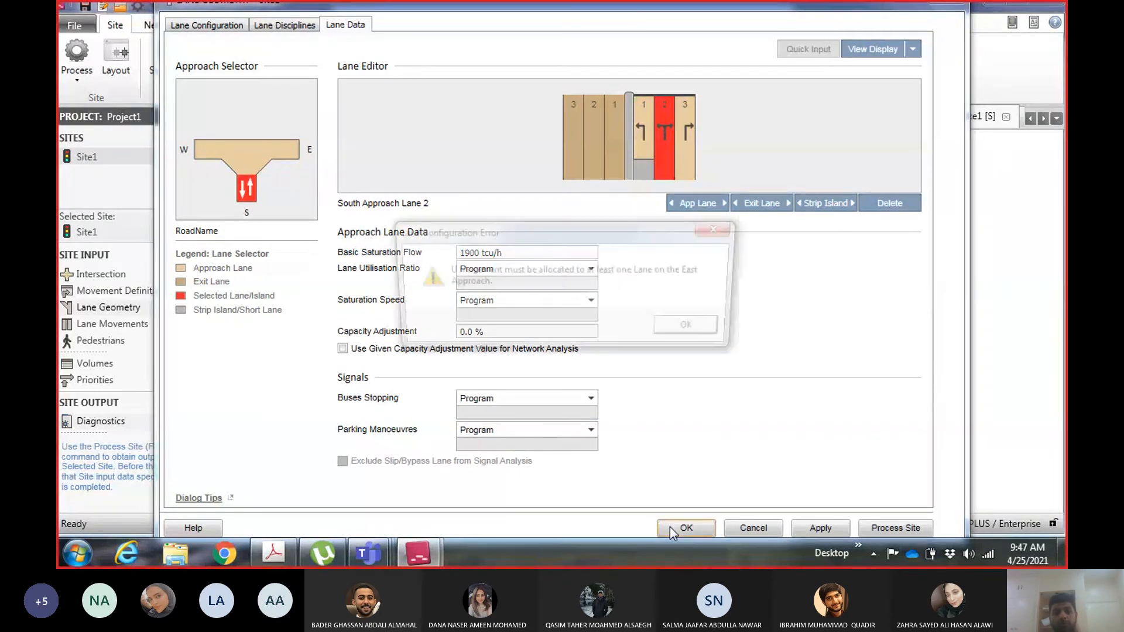
pyautogui.click(695, 329)
pyautogui.click(206, 26)
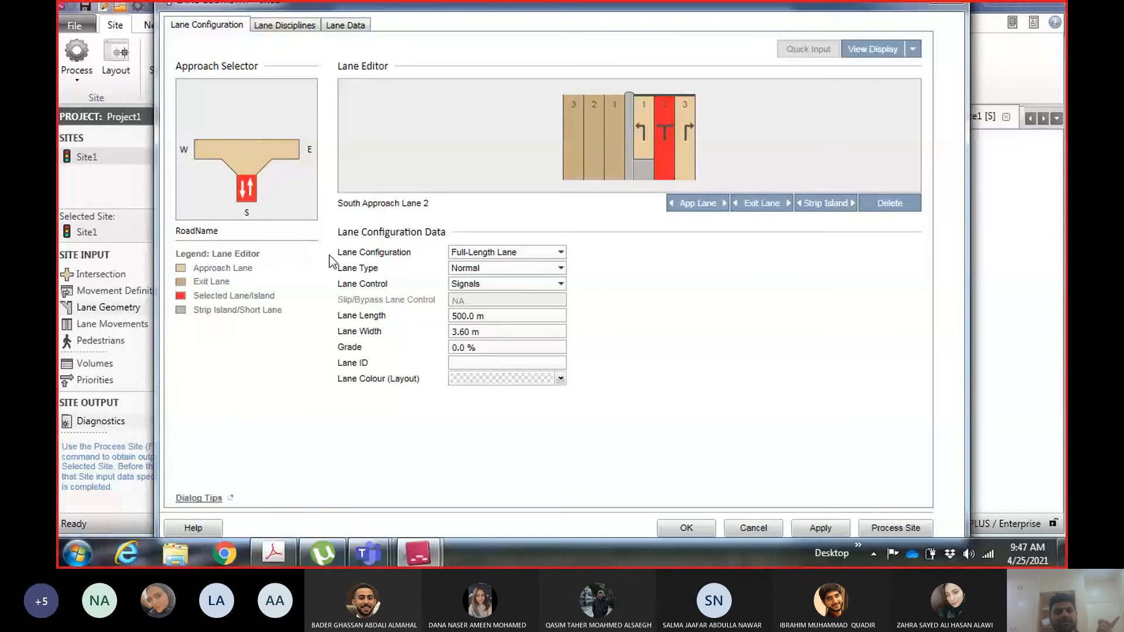
pyautogui.click(291, 154)
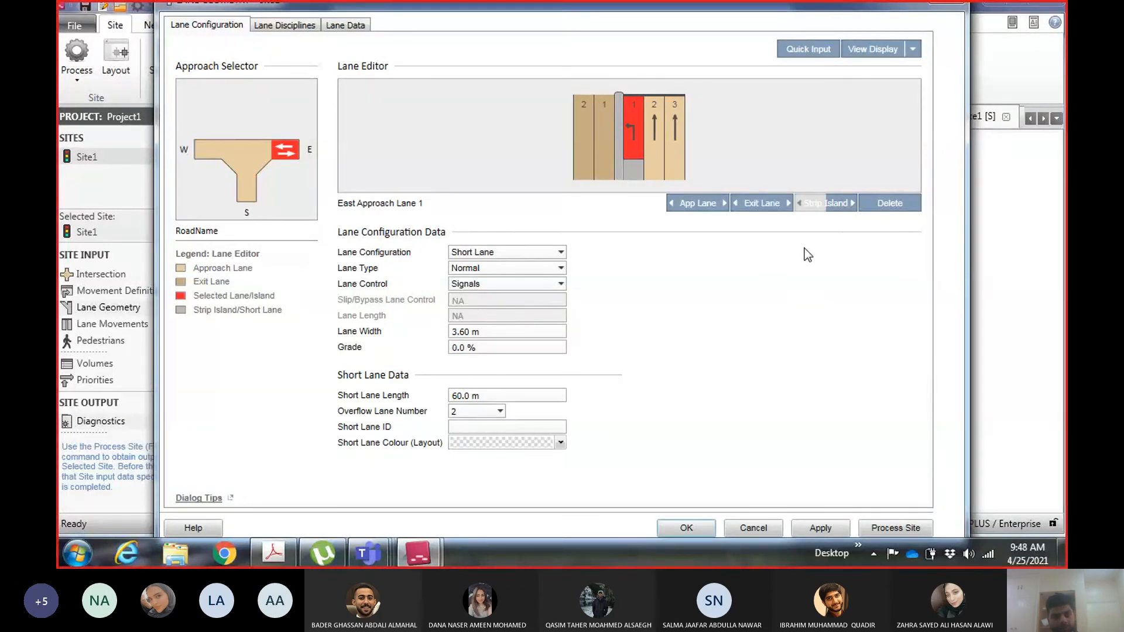
pyautogui.click(286, 25)
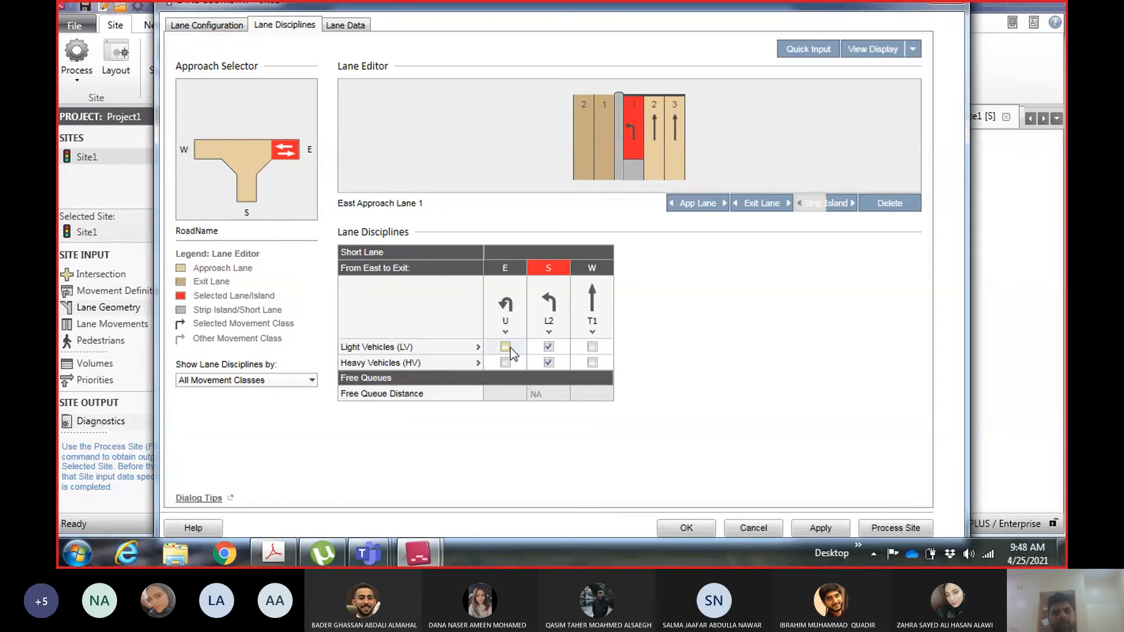
pyautogui.click(630, 136)
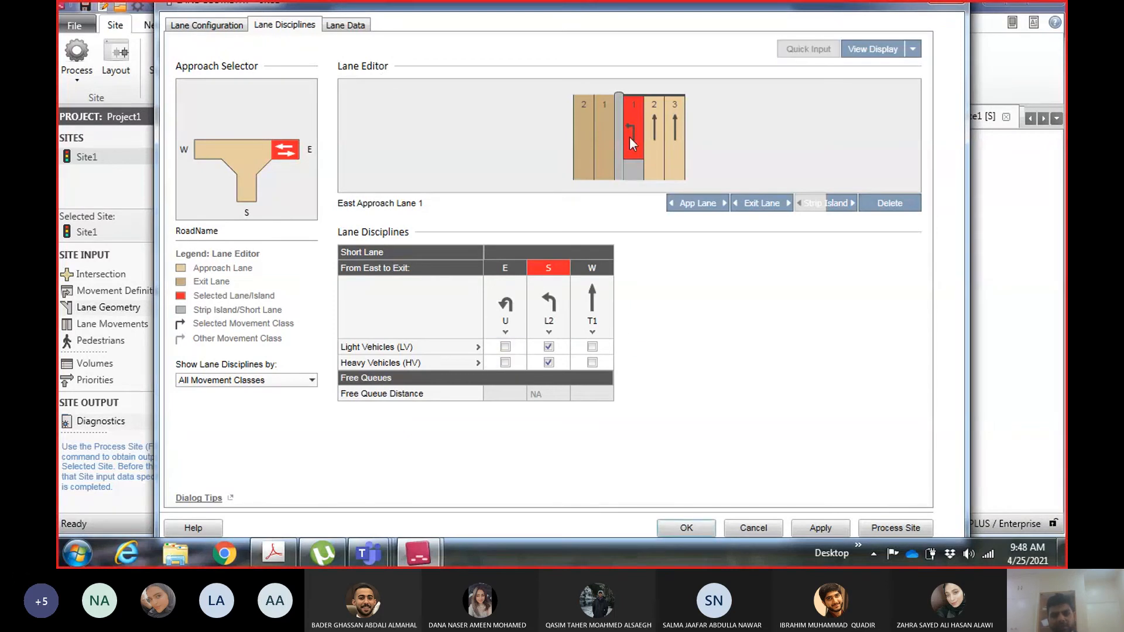
pyautogui.click(508, 347)
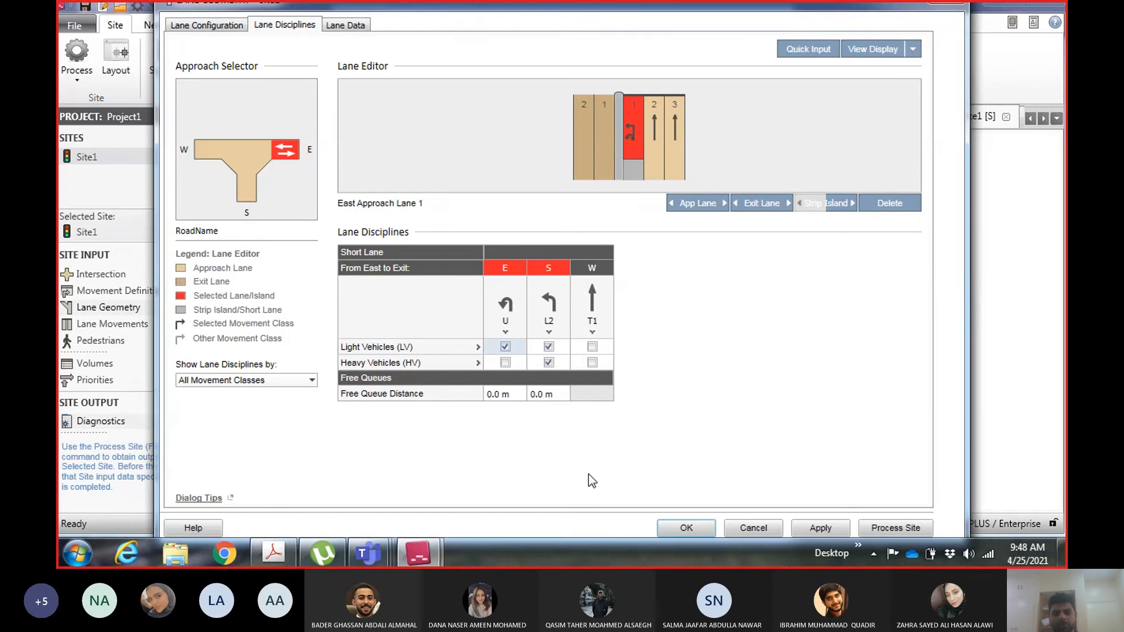
pyautogui.click(683, 527)
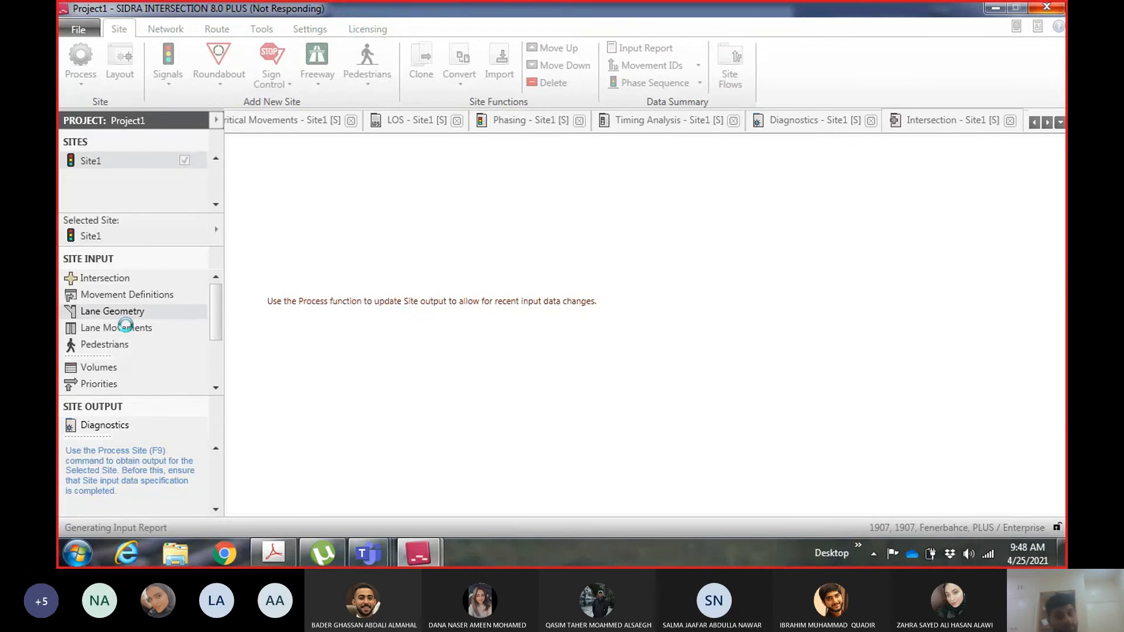
# Open Lane Movements and compare the flow proportions of South Approach Lanes 1 and 2
pyautogui.click(126, 327)
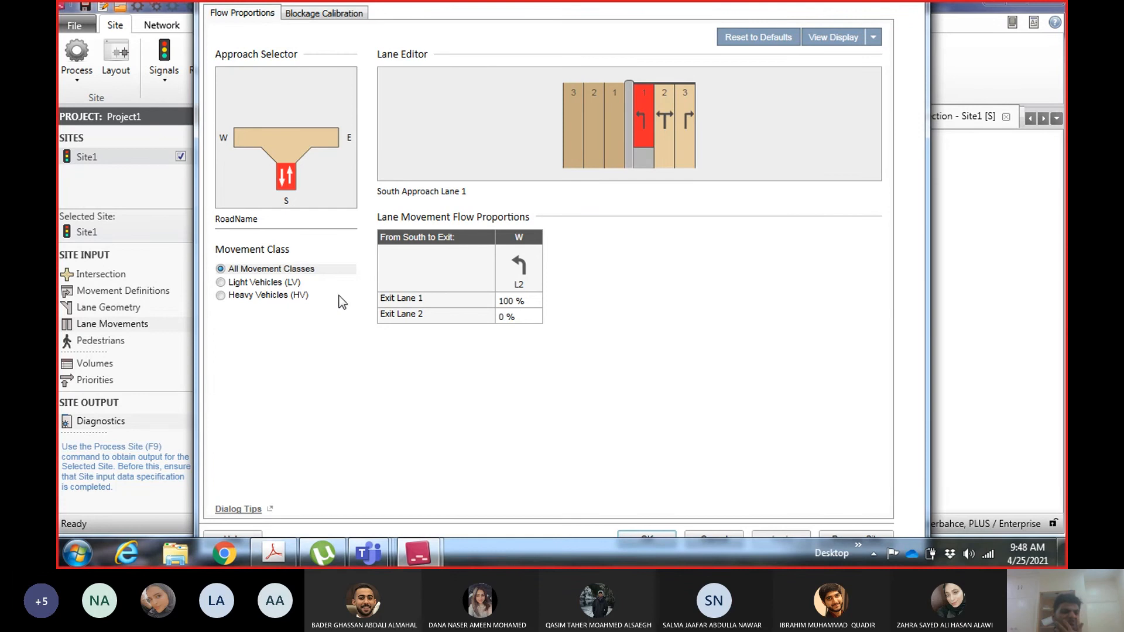
pyautogui.click(669, 134)
pyautogui.click(650, 133)
pyautogui.click(665, 127)
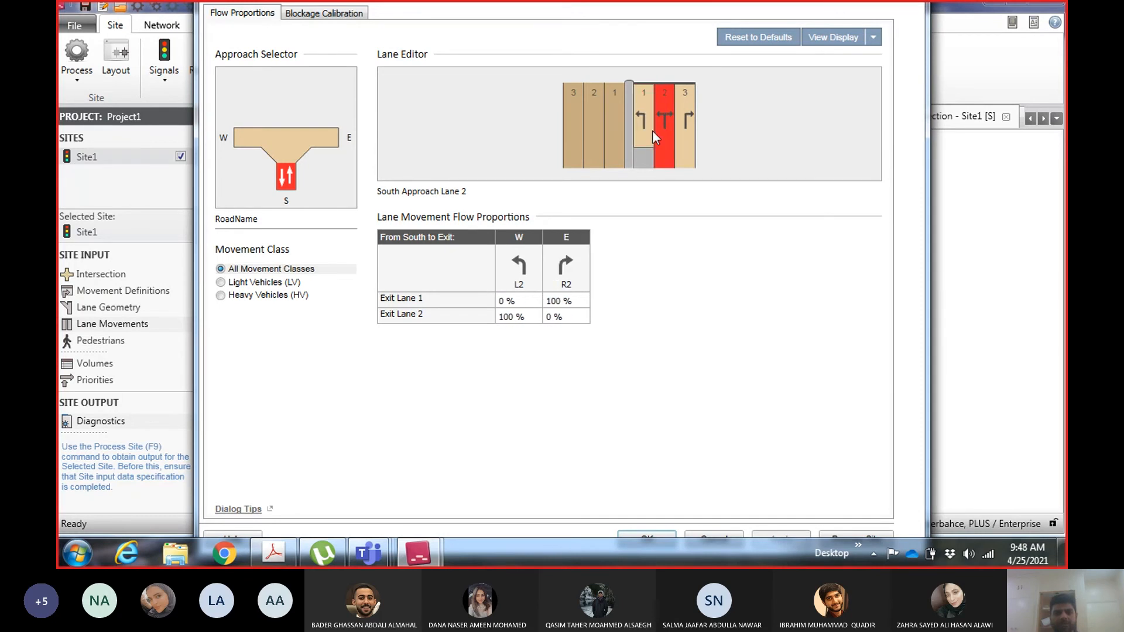
pyautogui.click(650, 130)
pyautogui.click(665, 137)
pyautogui.click(641, 118)
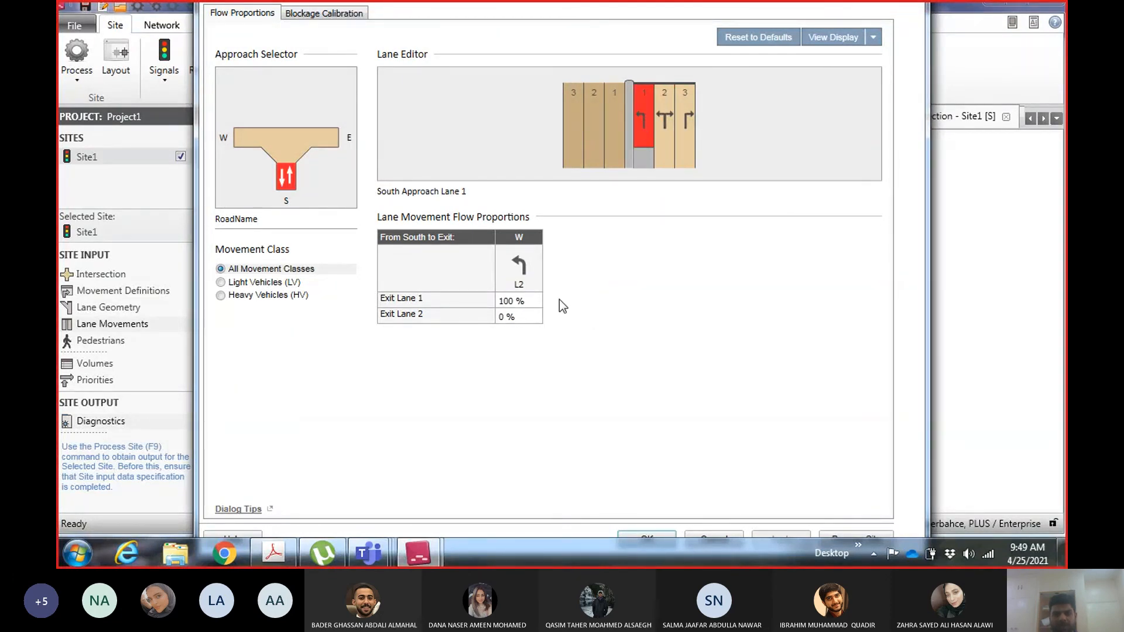
# For L2 to the west, set South Approach Lane 1's flow proportion to Exit Lane 1 to 60% and Lane 2's to Exit Lane 2 to 40%
pyautogui.click(538, 299)
pyautogui.write('60')
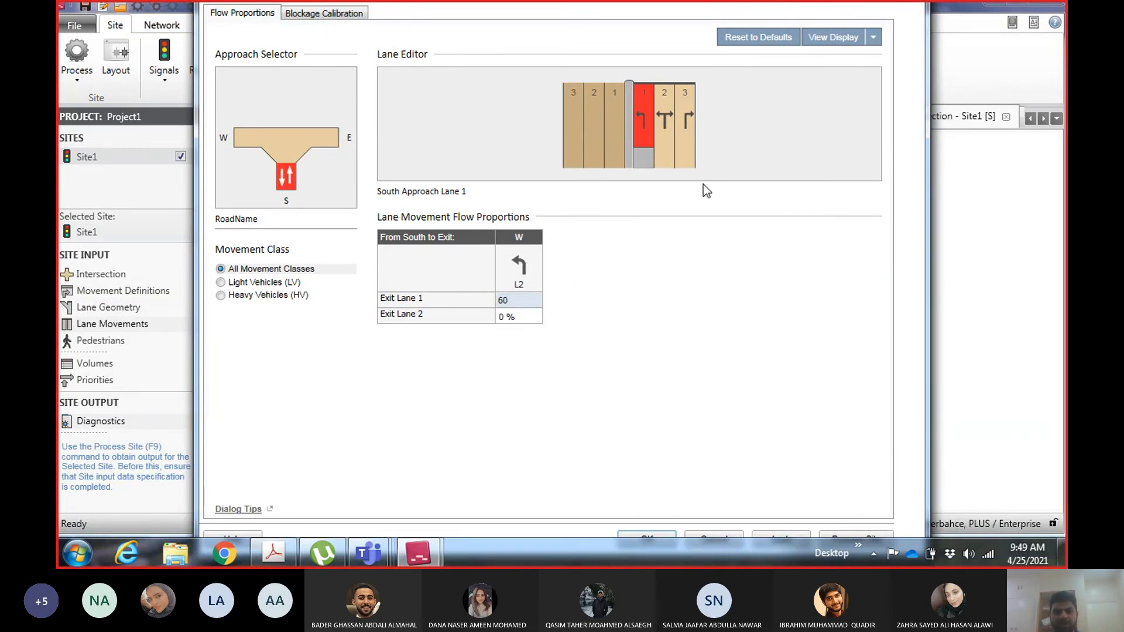
pyautogui.click(662, 139)
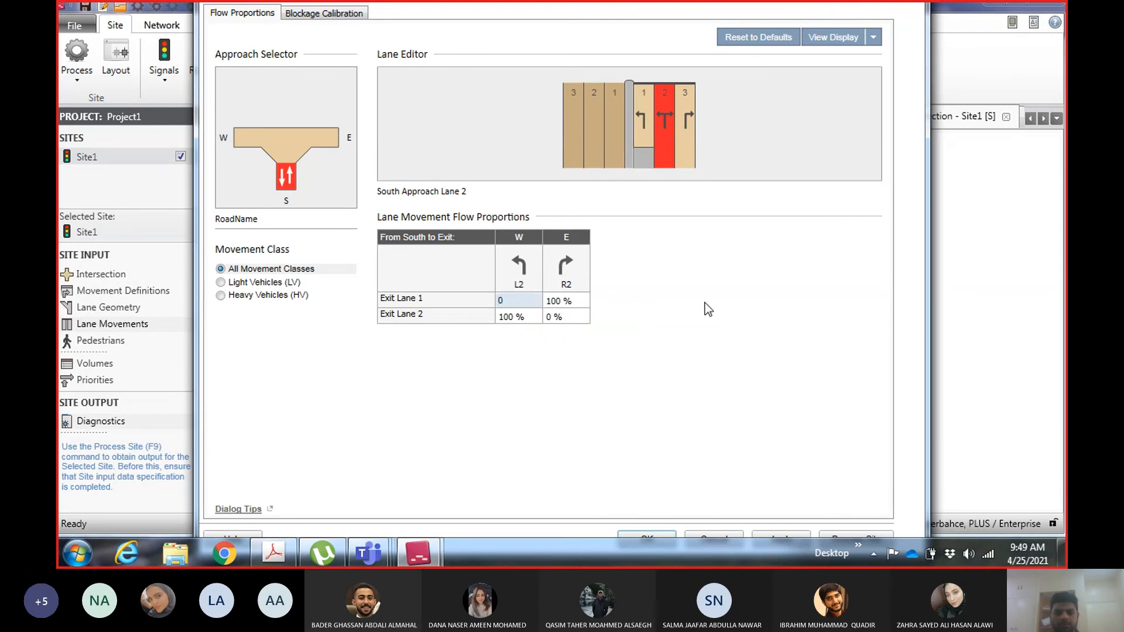
pyautogui.press('Down')
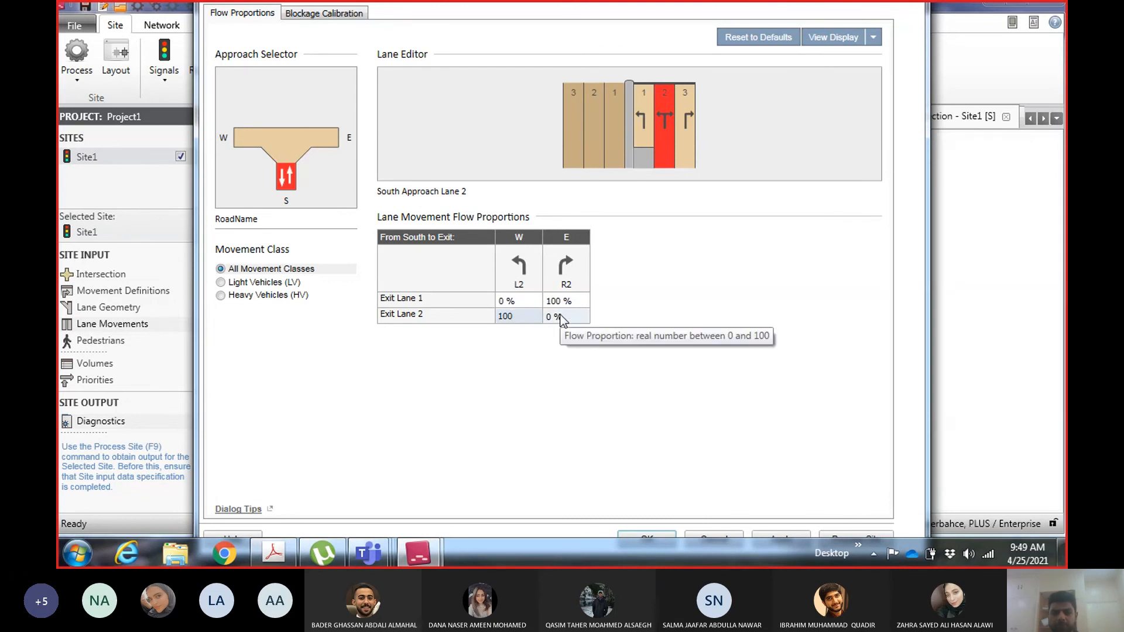
pyautogui.press('BackSpace')
pyautogui.press('BackSpace')
pyautogui.press('BackSpace')
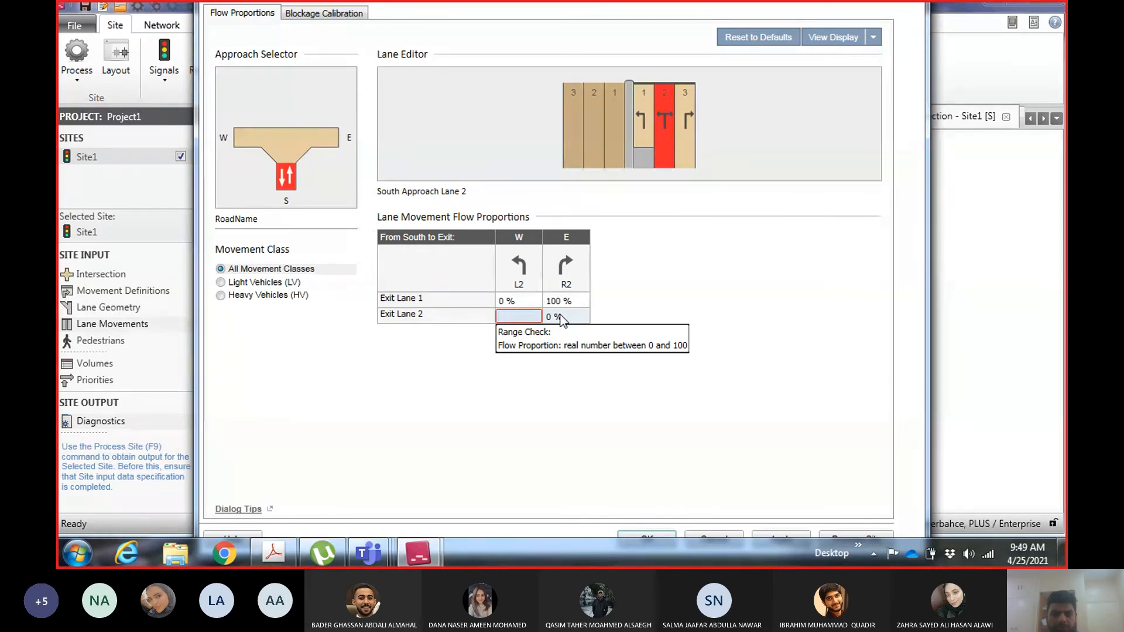
pyautogui.write('40')
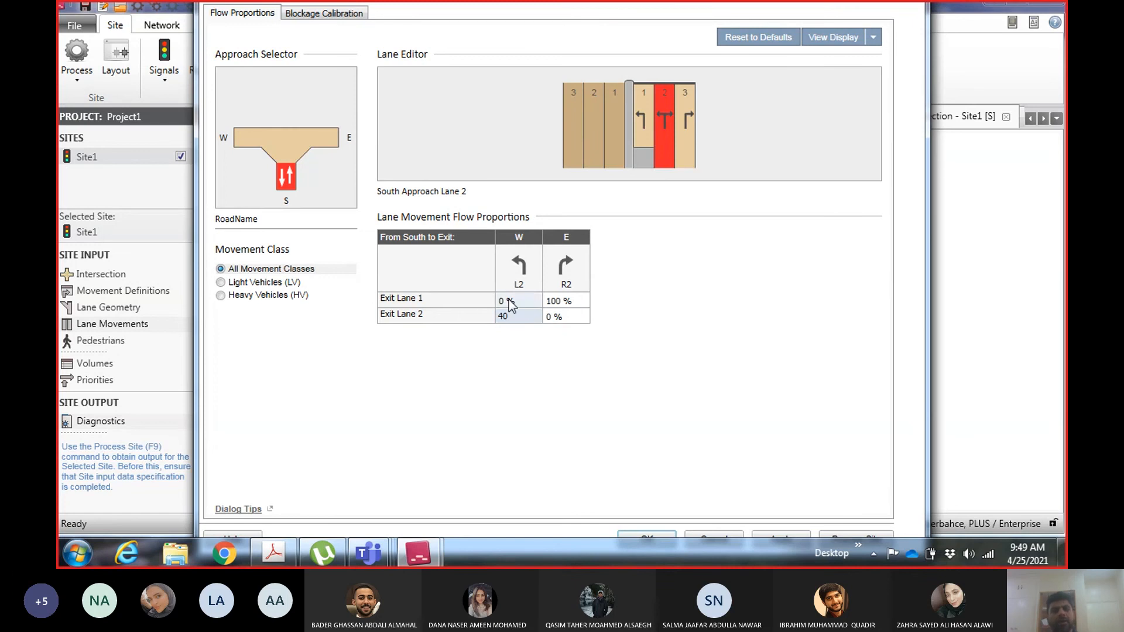
# Reset the lane movement flow proportions to defaults for Site (All Legs) and all movement classes
pyautogui.click(553, 317)
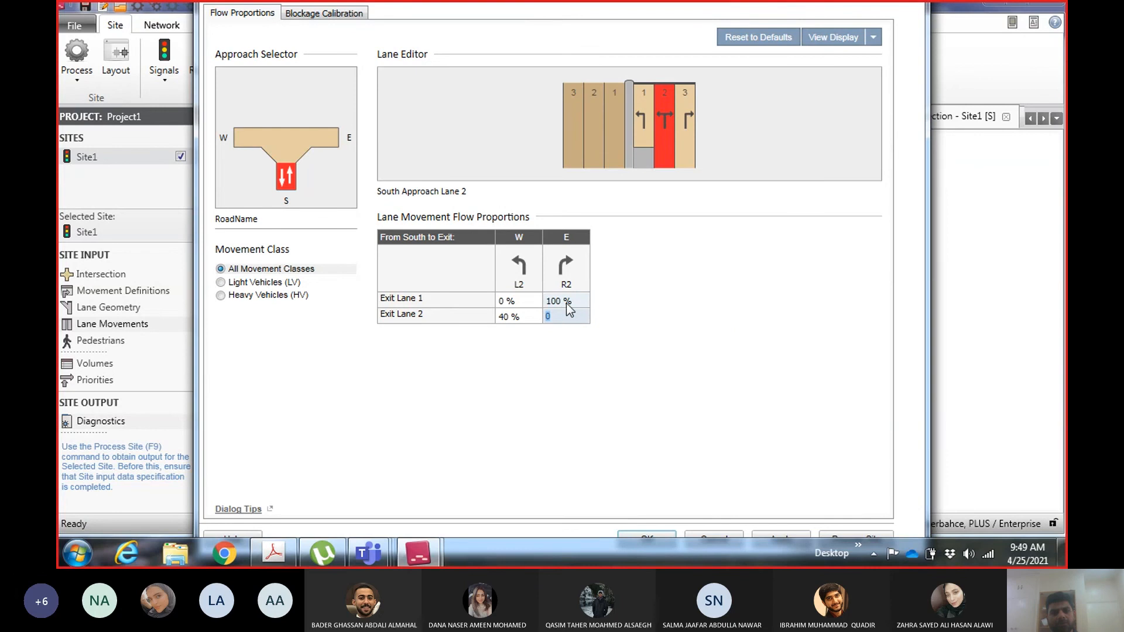
pyautogui.click(512, 301)
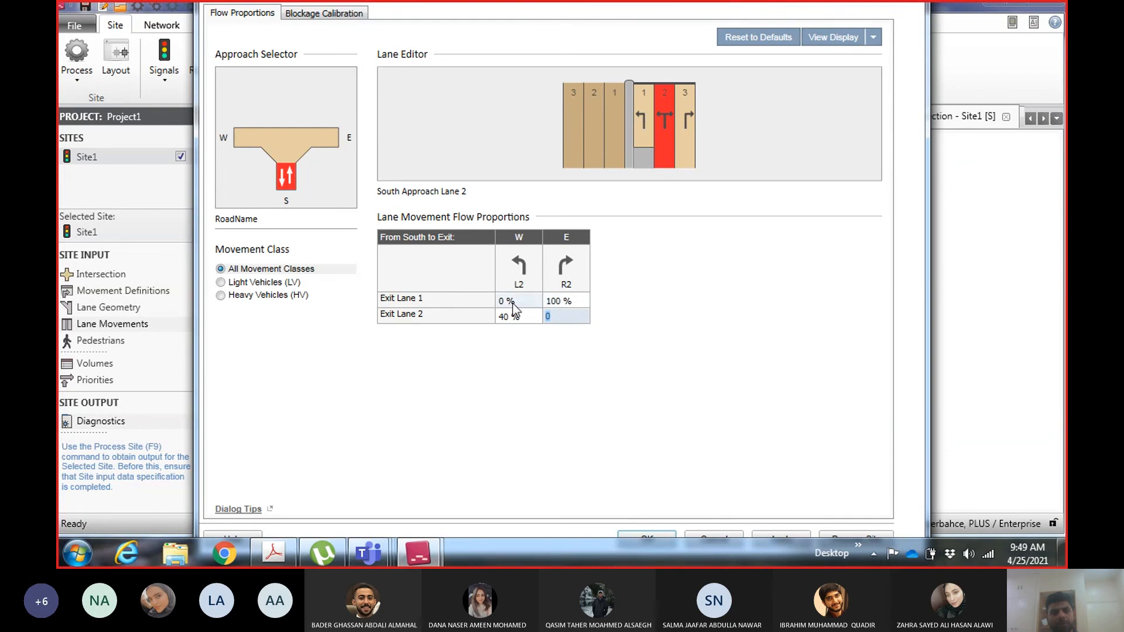
pyautogui.click(526, 316)
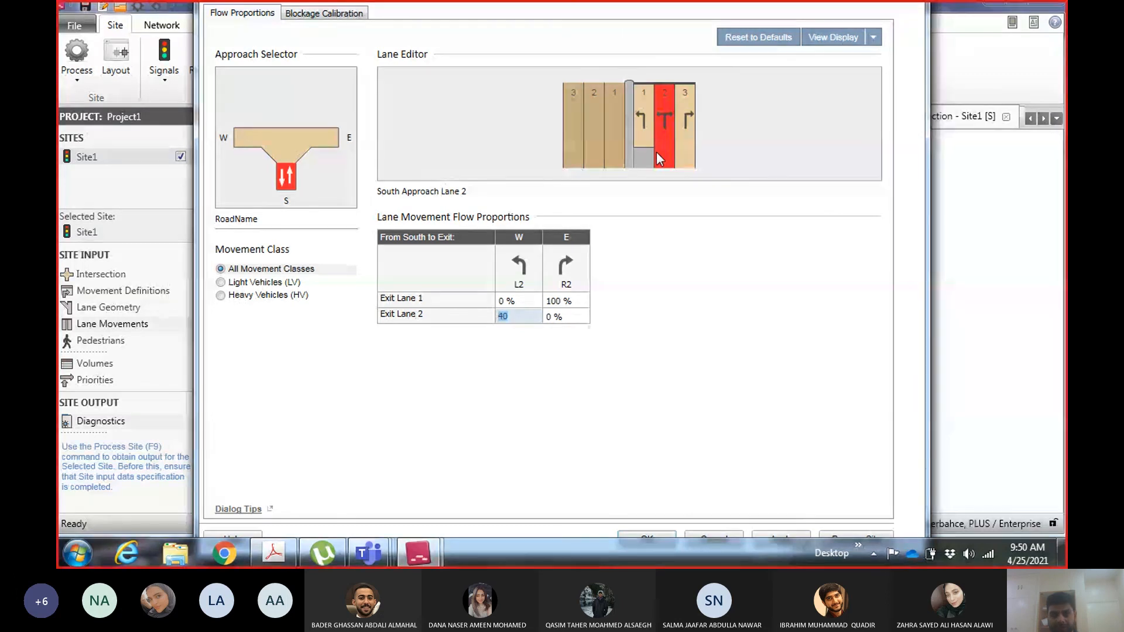
pyautogui.click(761, 37)
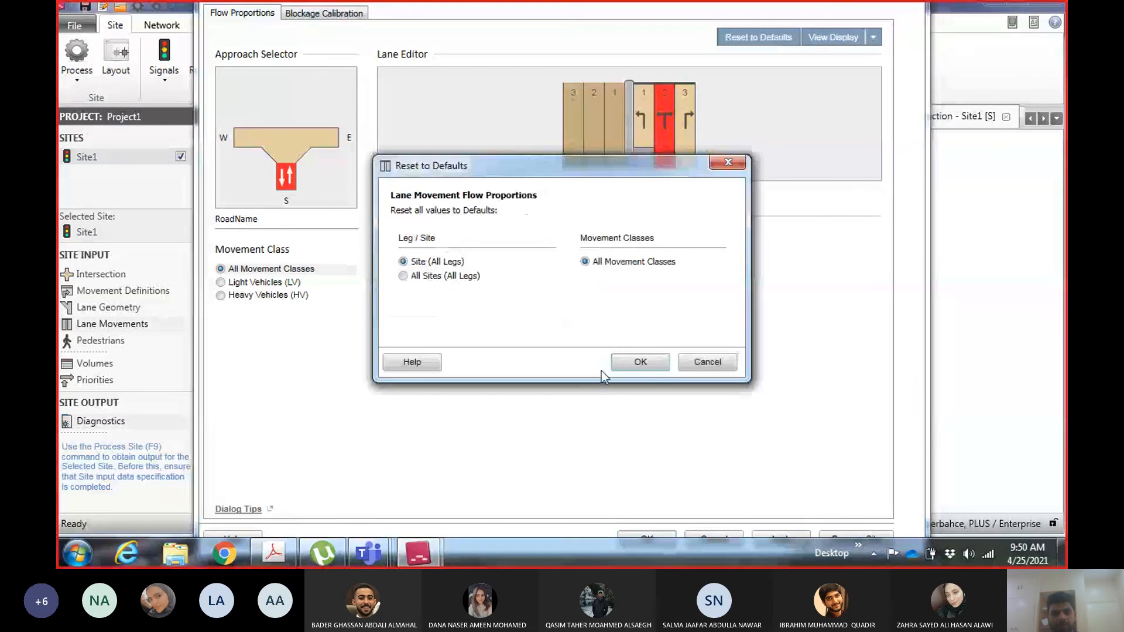
pyautogui.click(644, 362)
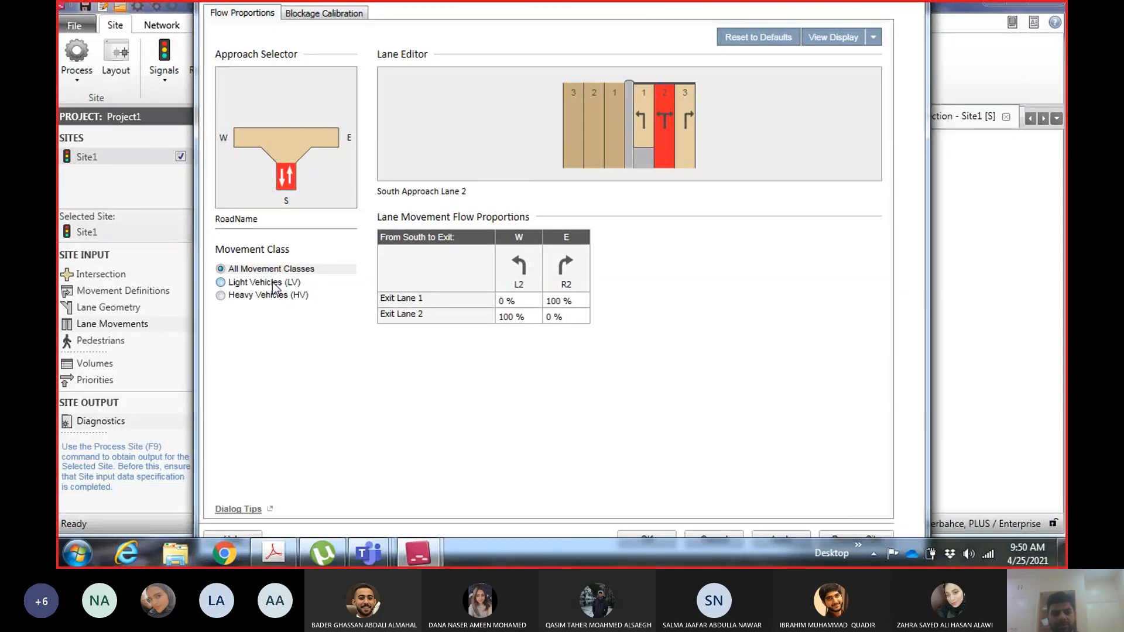
# Examine the flow proportions of South Approach Lanes 2 and 3 by light, heavy and all movement classes, and close Lane Movements with its settings accepted
pyautogui.click(273, 286)
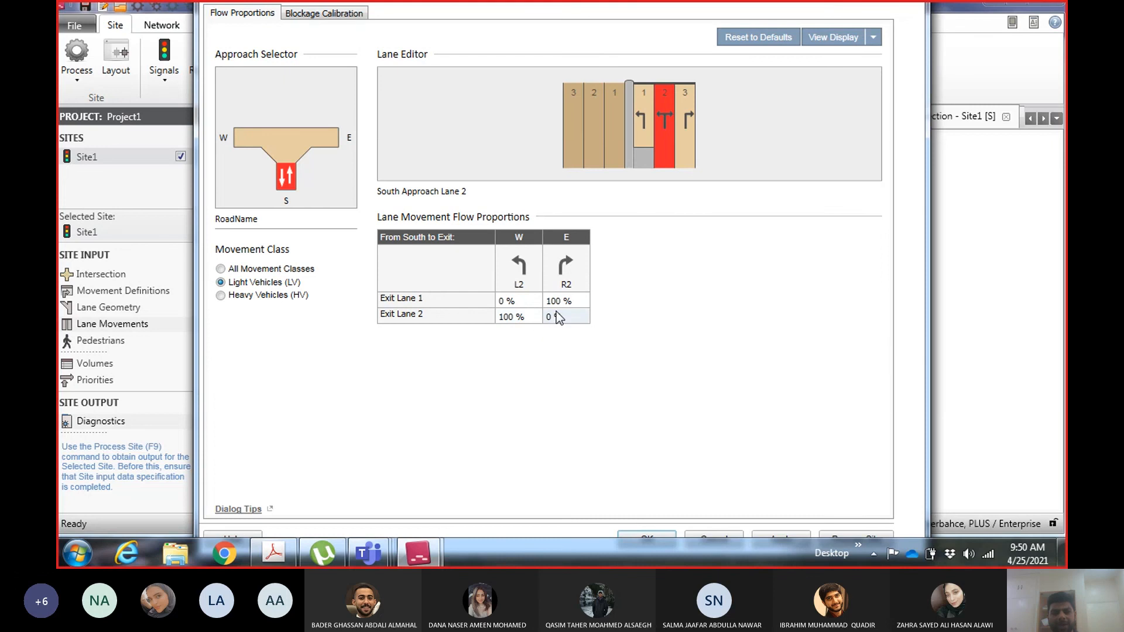
pyautogui.click(265, 300)
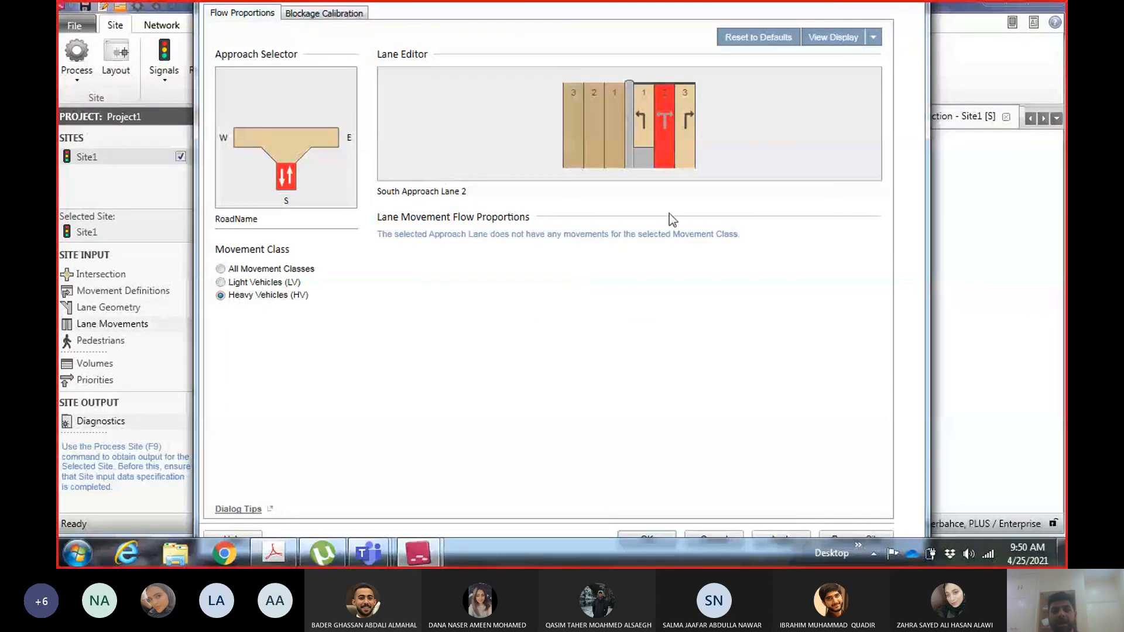
pyautogui.click(690, 147)
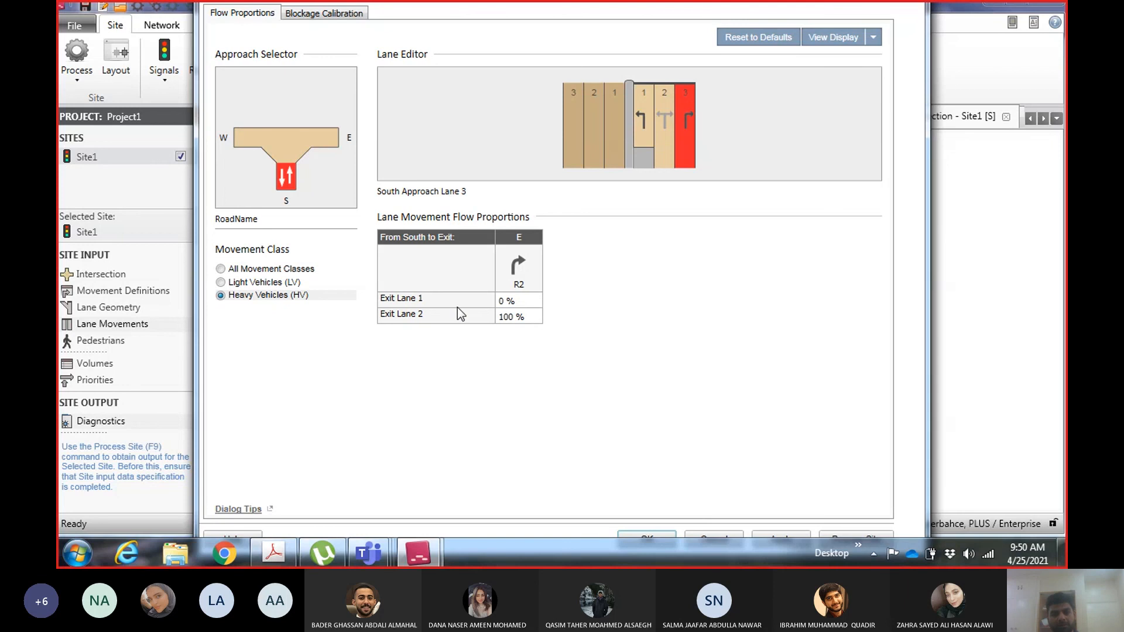
pyautogui.click(276, 270)
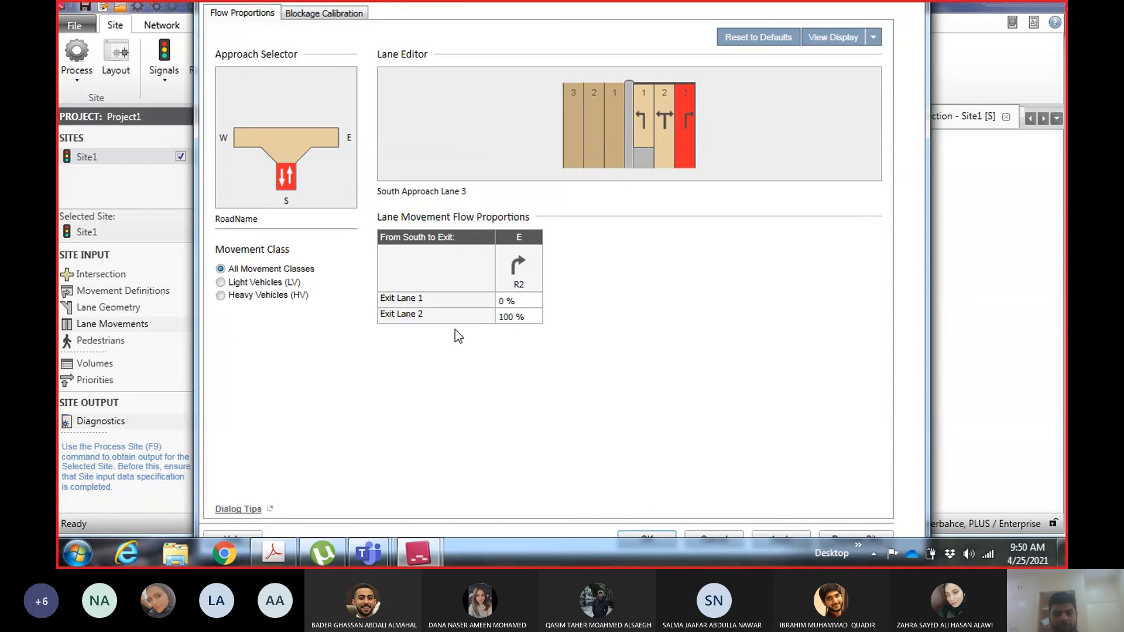
pyautogui.click(269, 283)
pyautogui.click(650, 539)
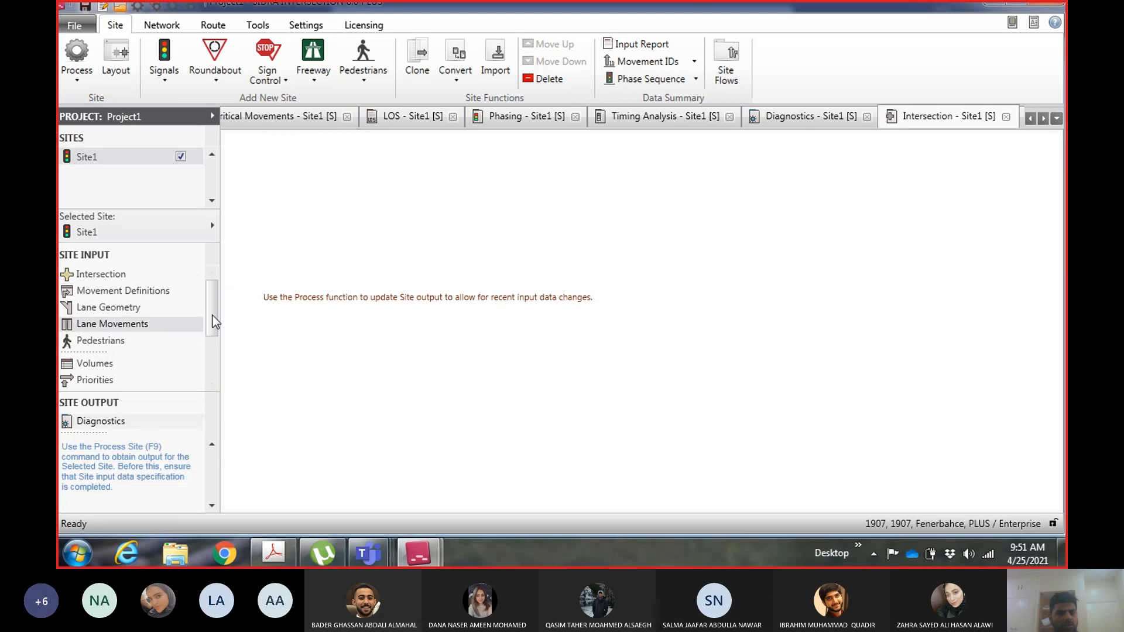
pyautogui.moveTo(213, 315)
pyautogui.mouseDown()
pyautogui.moveTo(209, 355)
pyautogui.moveTo(216, 315)
pyautogui.mouseUp()
pyautogui.moveTo(211, 332)
pyautogui.mouseDown()
pyautogui.moveTo(201, 377)
pyautogui.moveTo(216, 318)
pyautogui.mouseUp()
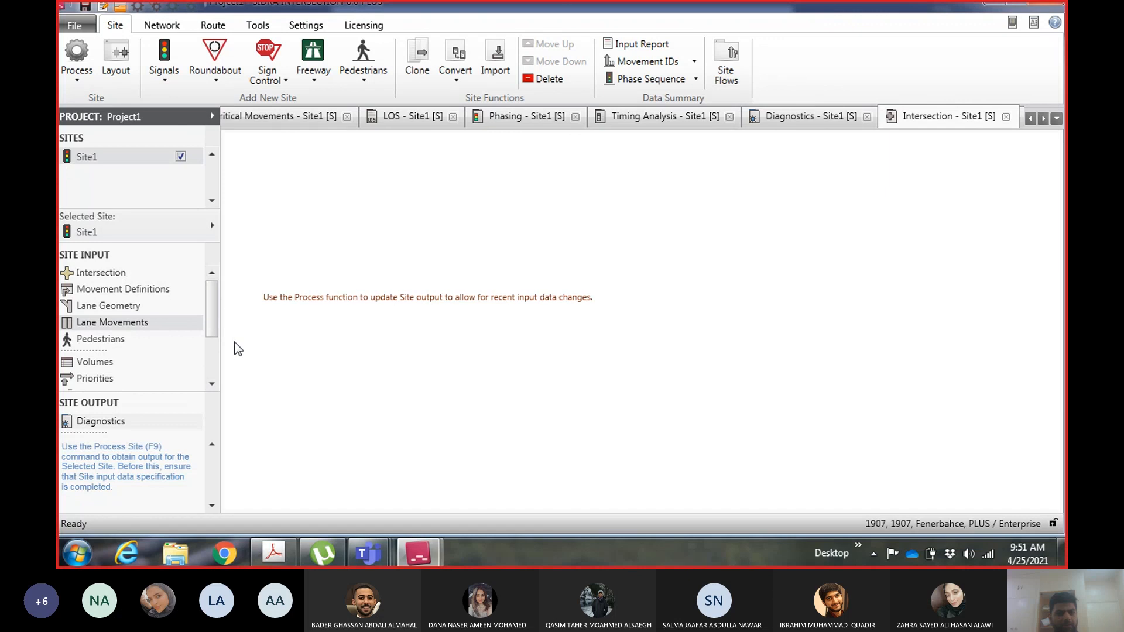
pyautogui.click(134, 322)
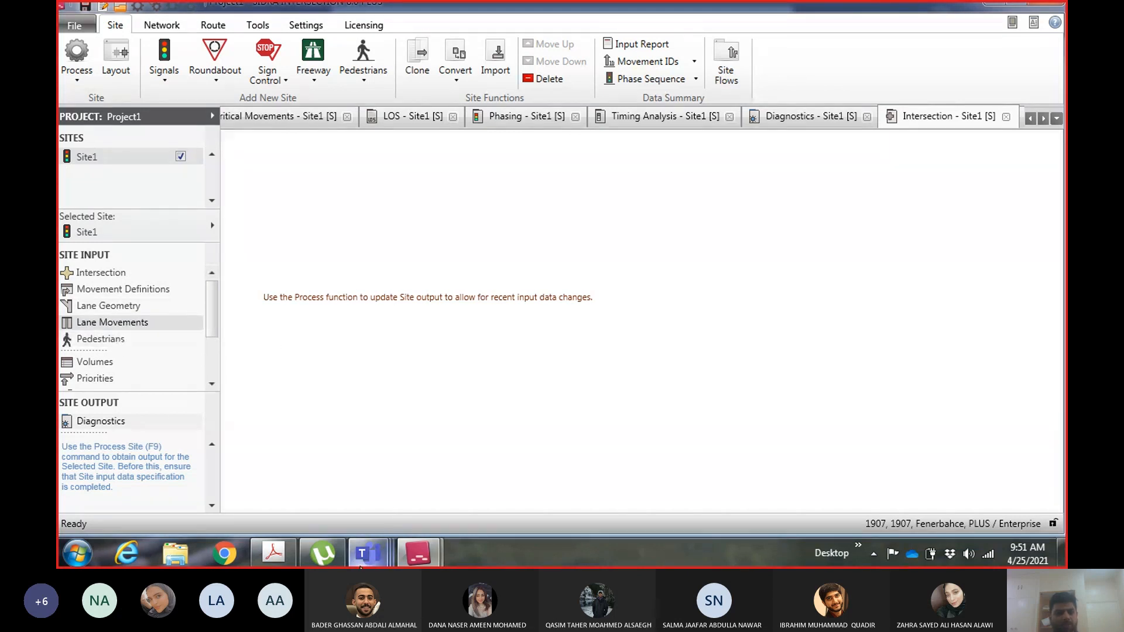
# Switch to the SIDRA Intersection meeting window in Microsoft Teams and stop sharing the screen
pyautogui.moveTo(362, 563)
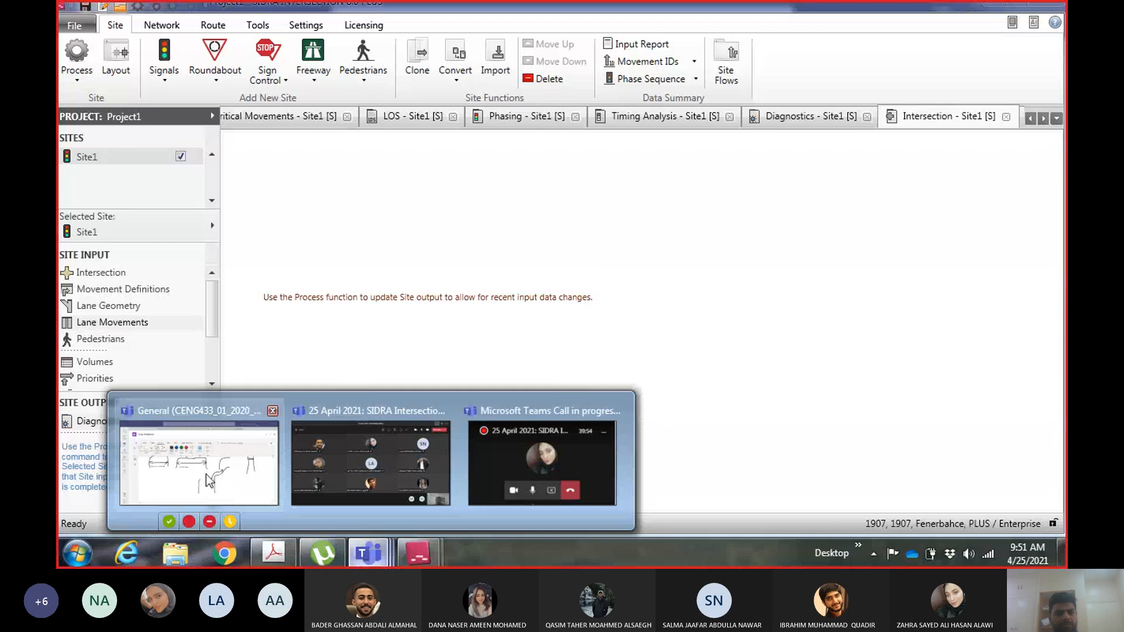
pyautogui.click(206, 475)
pyautogui.moveTo(368, 554)
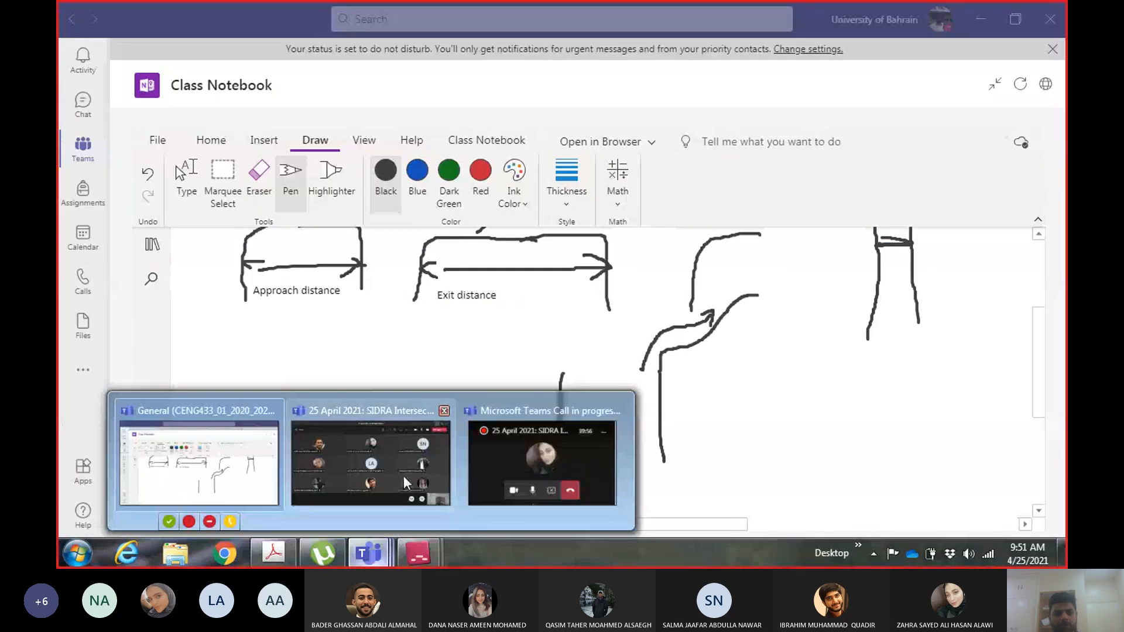
pyautogui.click(403, 476)
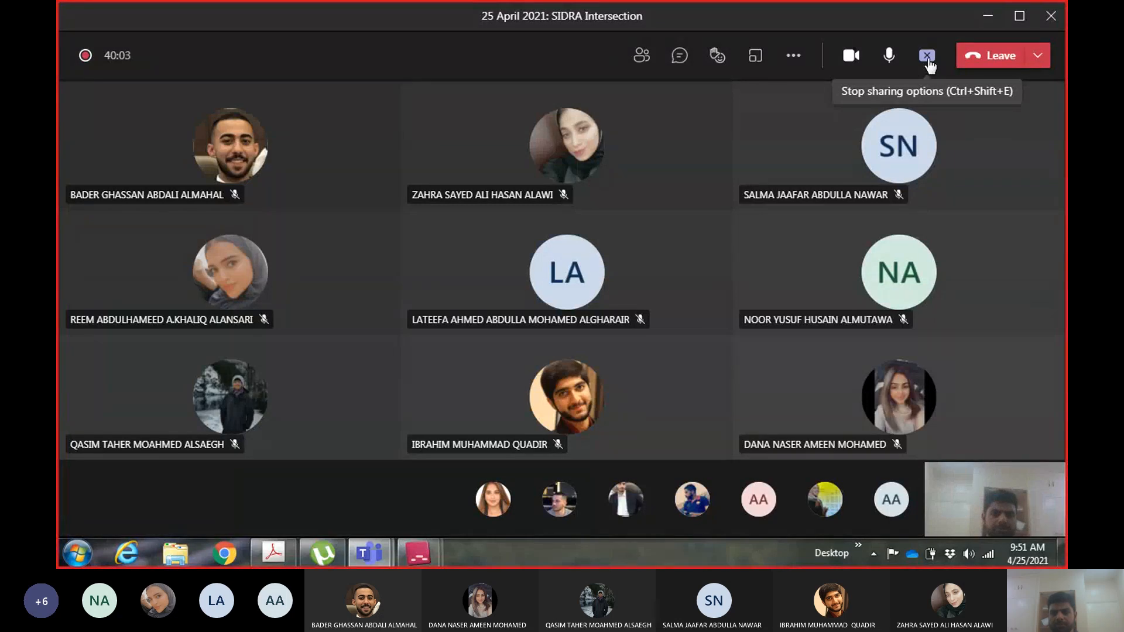
pyautogui.click(928, 56)
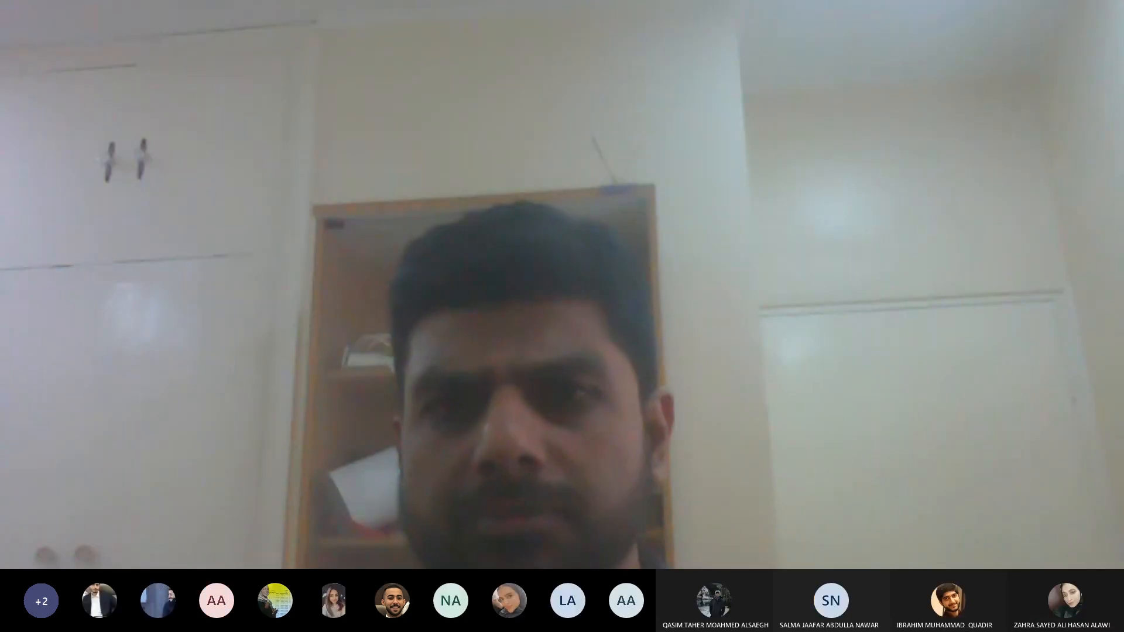